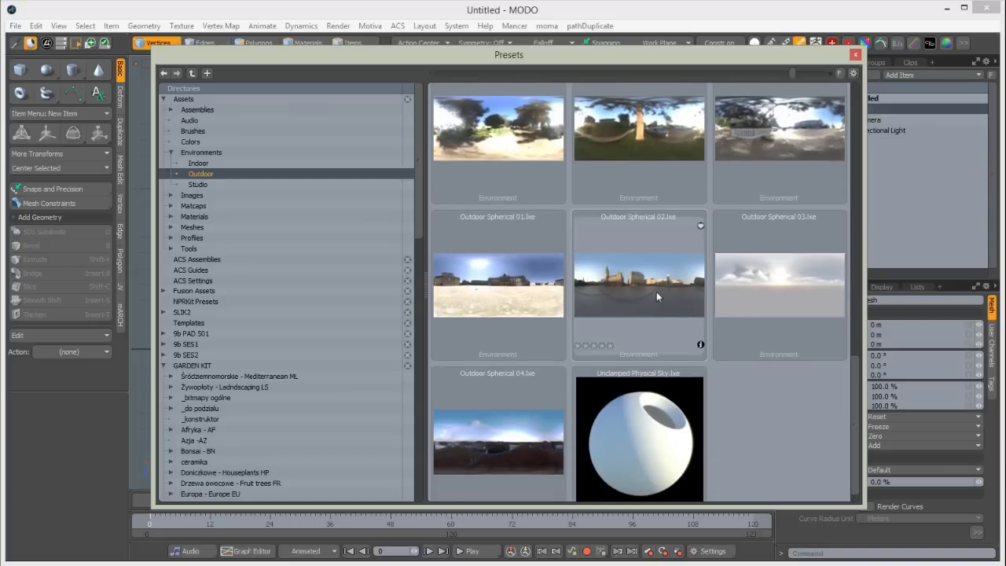
# Load the Outdoor Spherical 02 environment preset into the scene and open the render preview.
pyautogui.rightClick(646, 287)
pyautogui.click(611, 290)
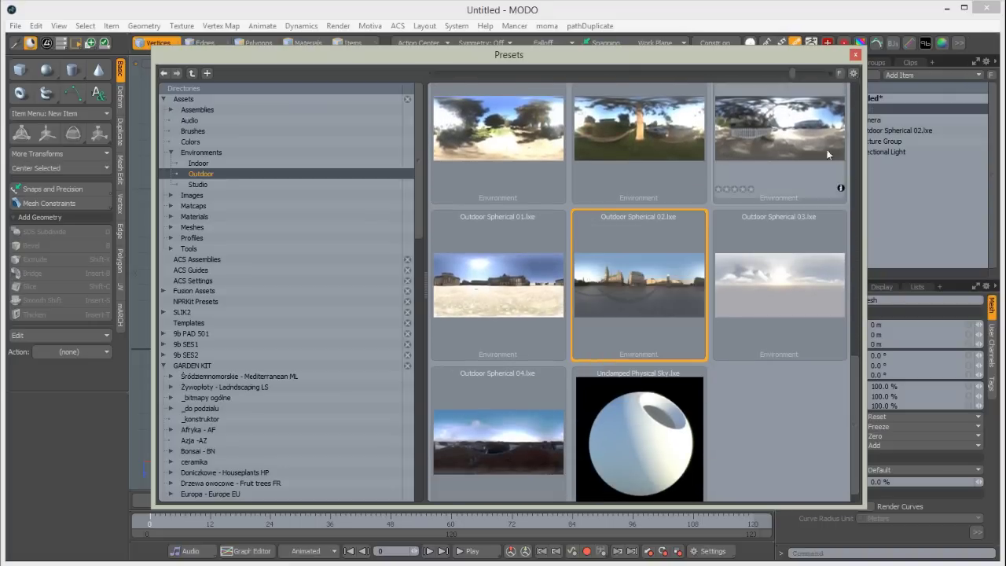
pyautogui.click(857, 57)
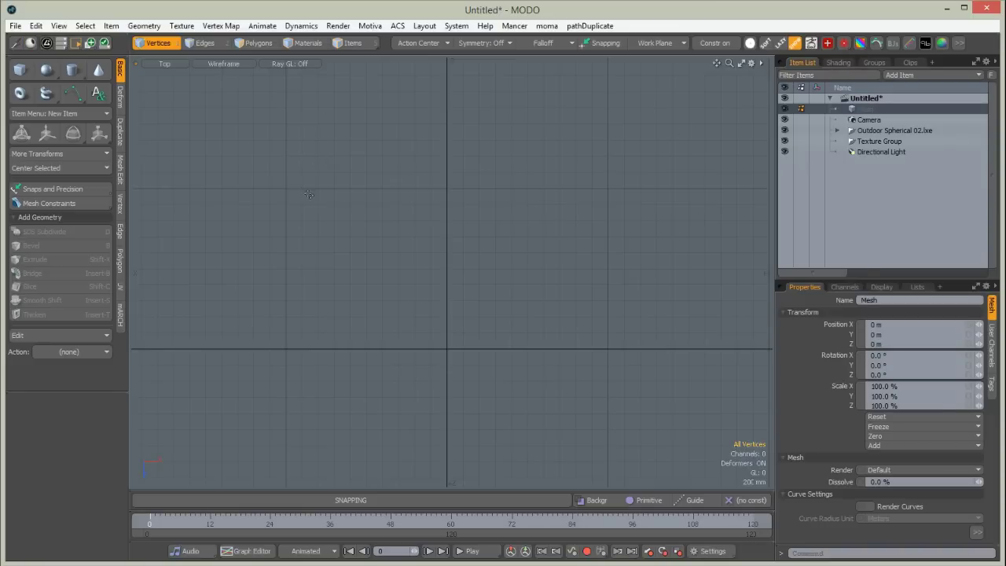
pyautogui.press('F6')
pyautogui.click(856, 57)
pyautogui.press('F8')
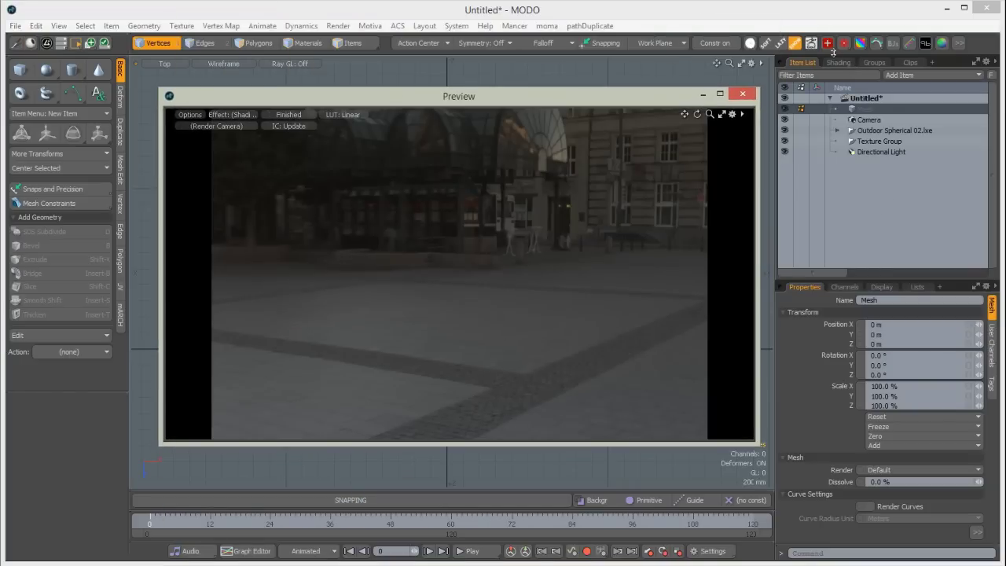
# Set the Environment's intensity to 2.0 W/srm2 in the shader tree.
pyautogui.click(838, 62)
pyautogui.click(815, 195)
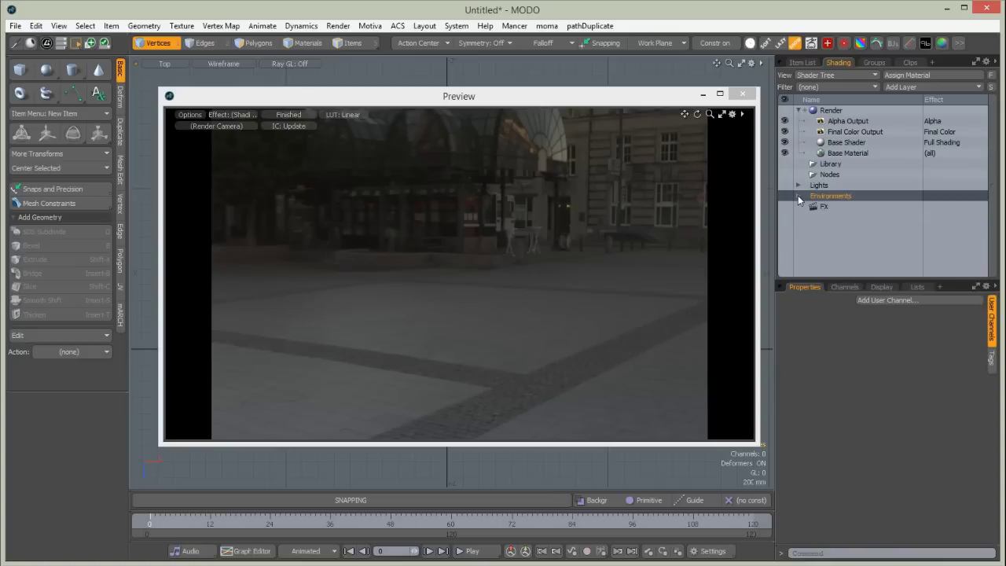
pyautogui.click(799, 196)
pyautogui.click(847, 206)
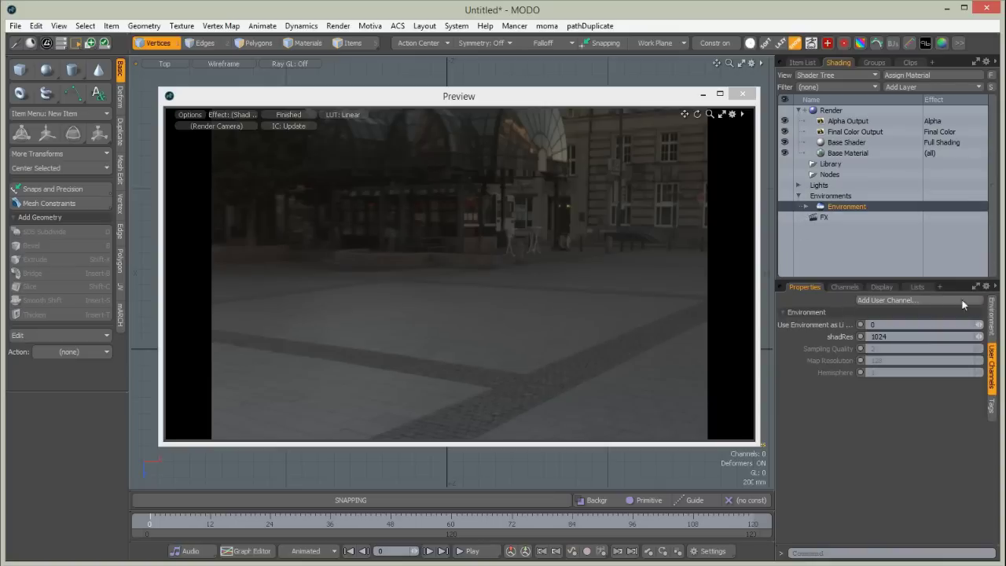
pyautogui.click(991, 315)
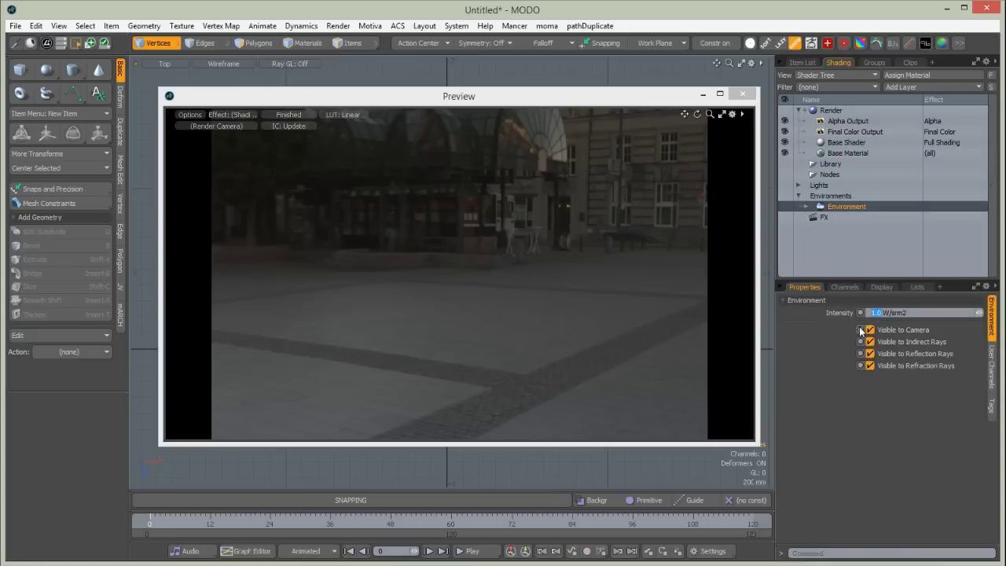
pyautogui.write('2')
pyautogui.press('Return')
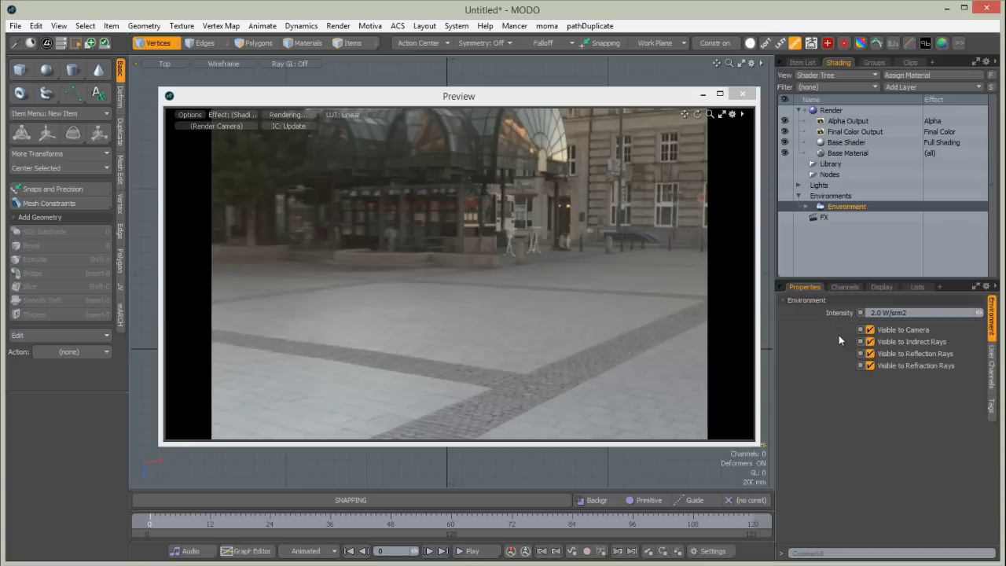
# Set the render frame to 1024 by 681 pixels and check the result in the render preview.
pyautogui.click(832, 111)
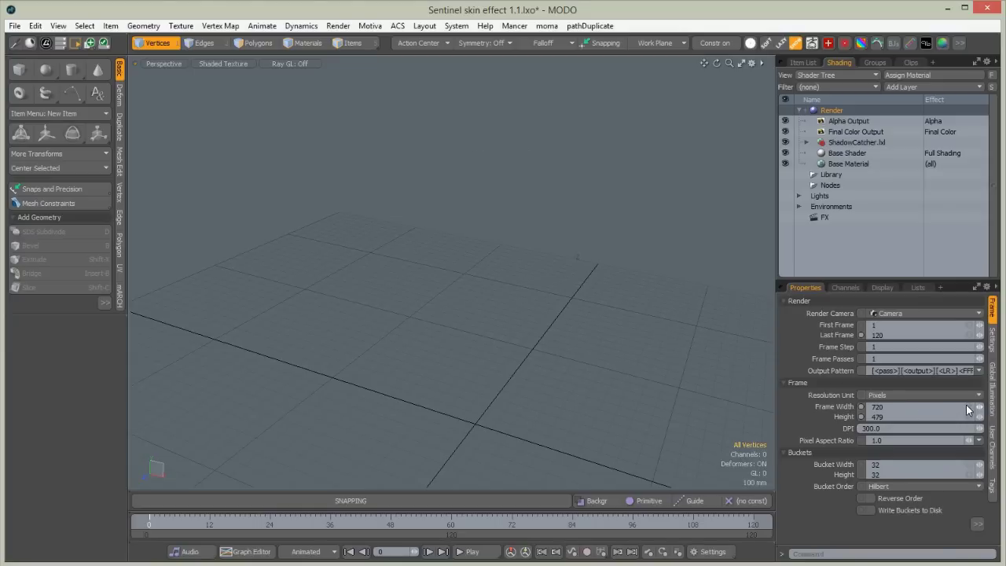
pyautogui.click(899, 406)
pyautogui.press('F8')
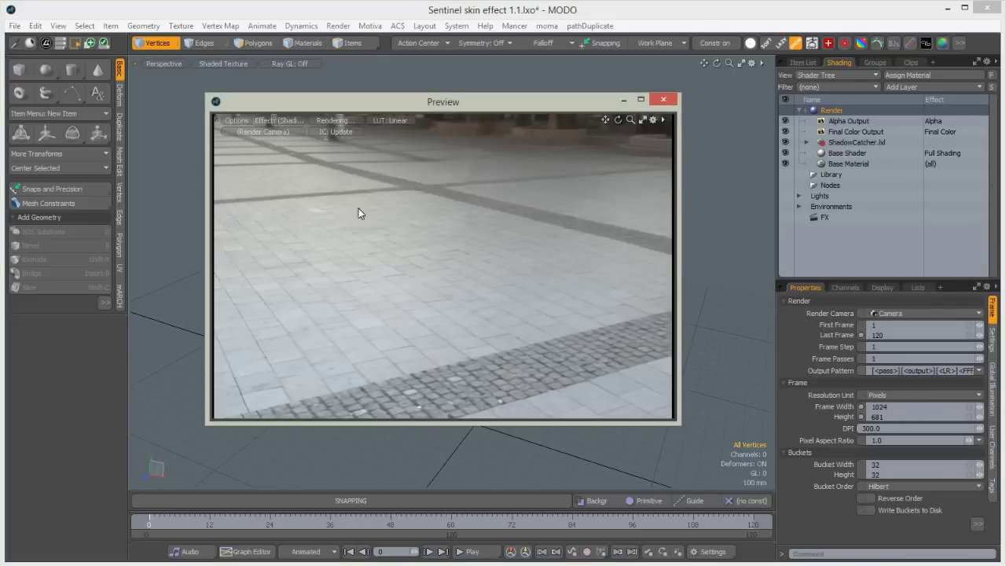
pyautogui.click(663, 99)
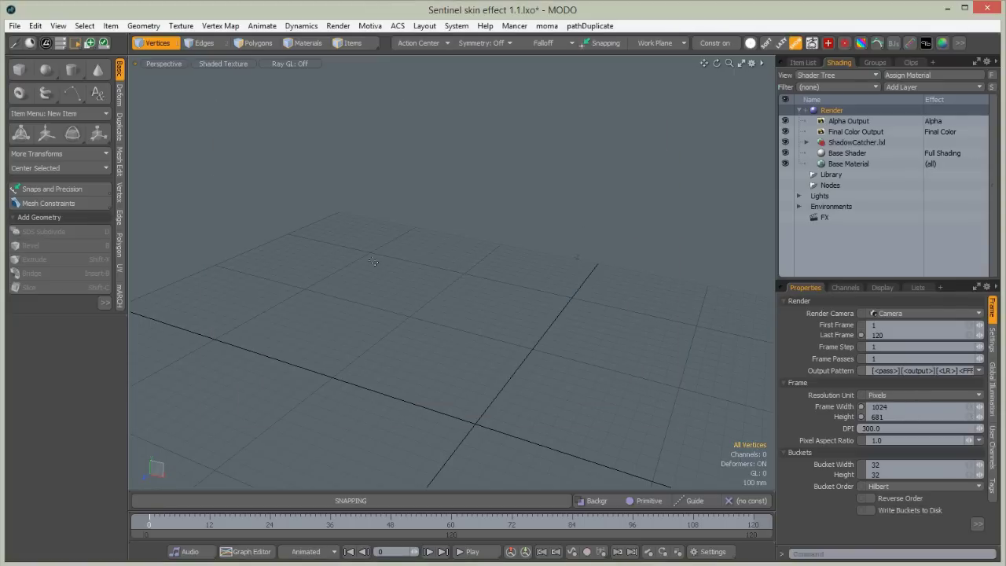
# Load the BaseSculpt Male-Shoes mesh from the Human mesh presets.
pyautogui.press('F6')
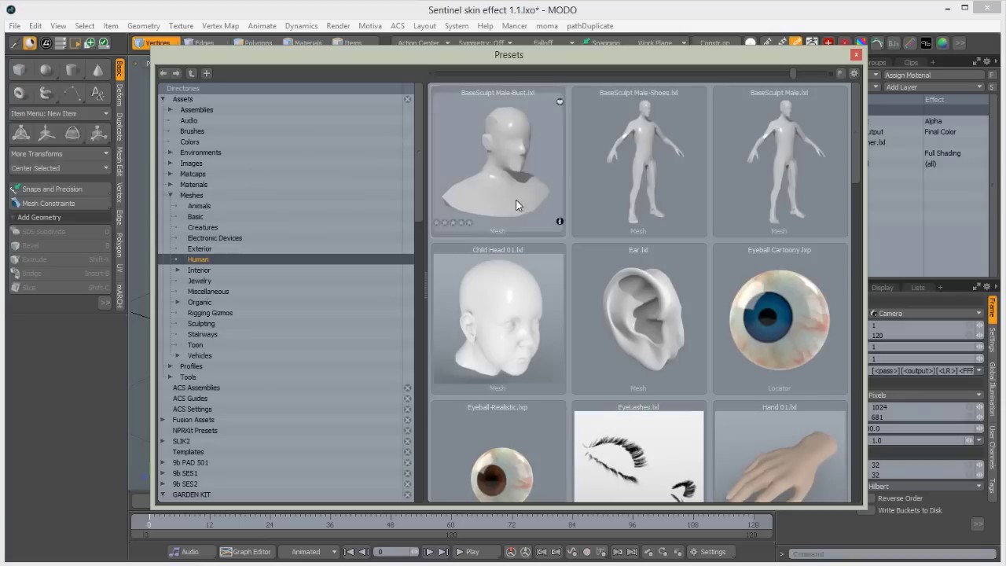
pyautogui.rightClick(621, 140)
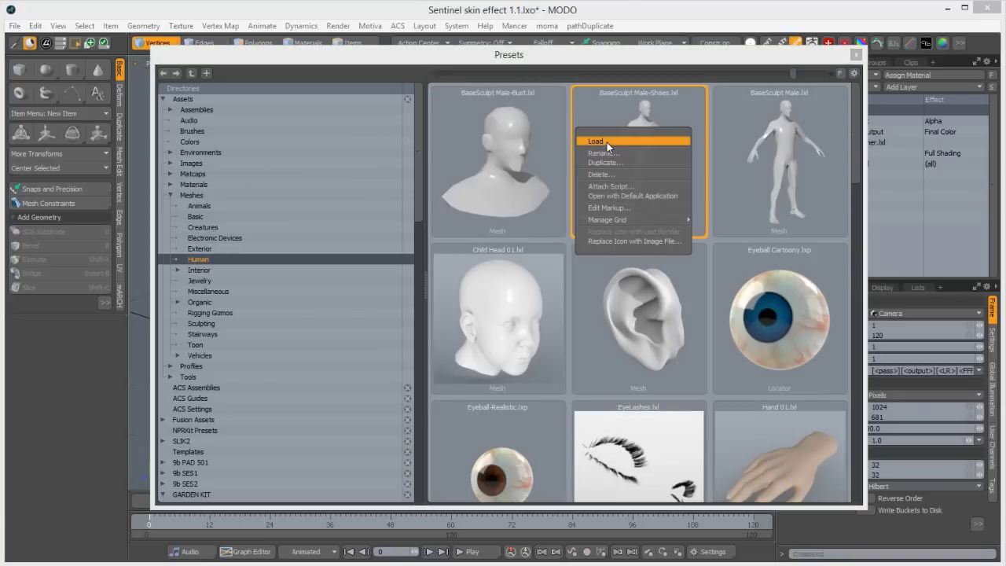
pyautogui.click(607, 141)
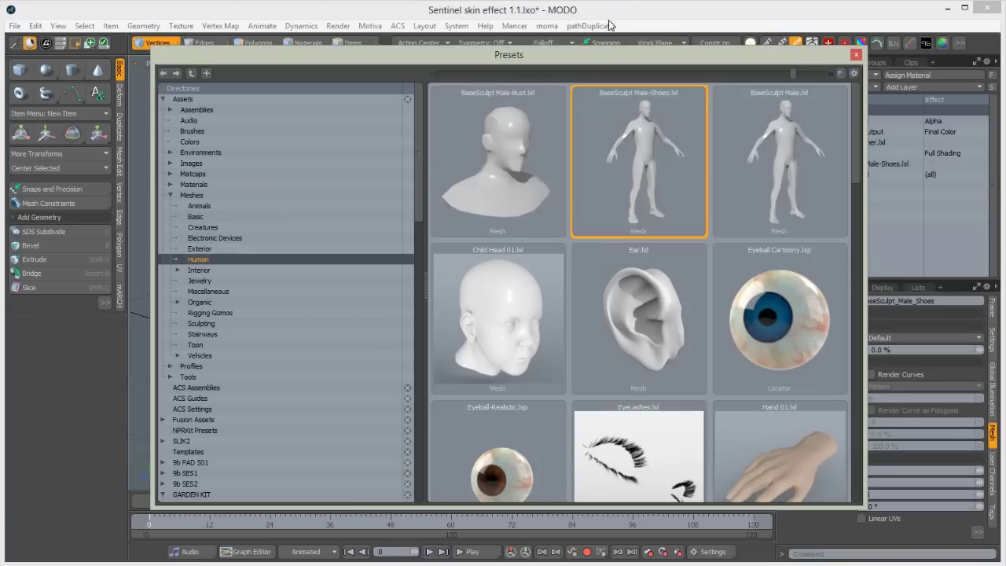
# Load the ShadowCatcher mesh from the Basic mesh presets.
pyautogui.click(193, 219)
pyautogui.rightClick(762, 154)
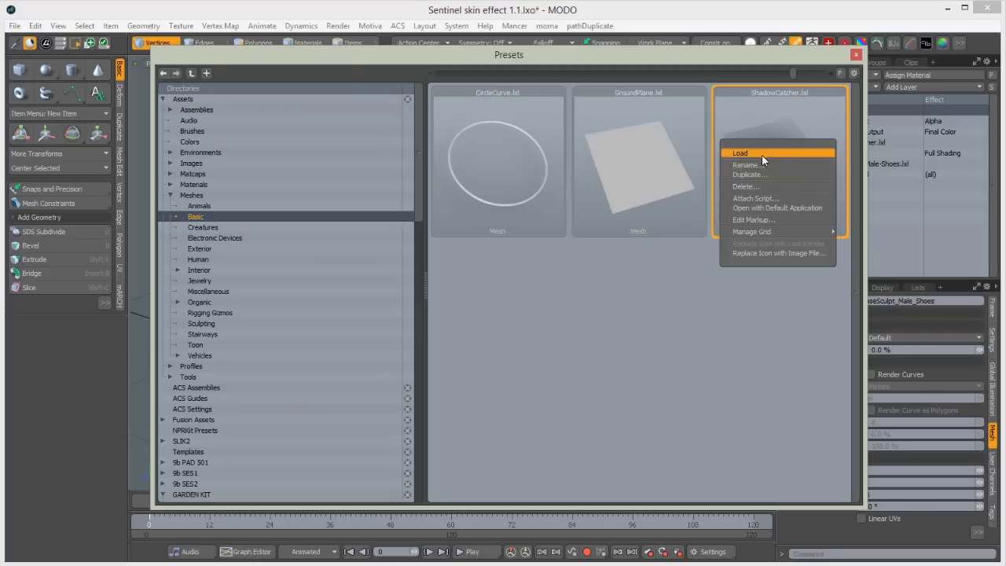
pyautogui.click(761, 153)
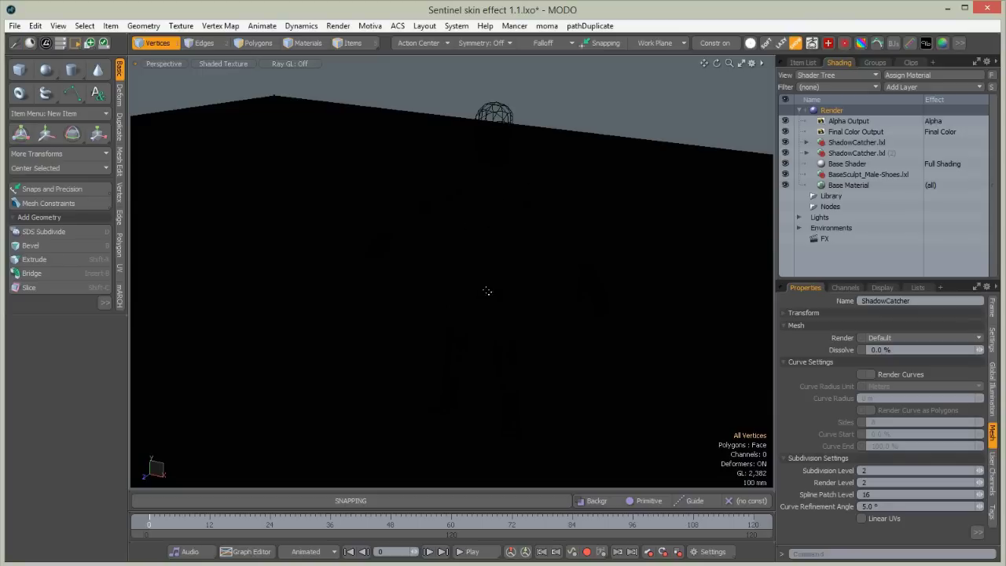
# Set the ShadowCatcher plane's Render channel to Yes and its Visible channel to No.
pyautogui.keyDown('alt'); pyautogui.moveTo(466, 326); pyautogui.dragTo(465, 278); pyautogui.keyUp('alt')
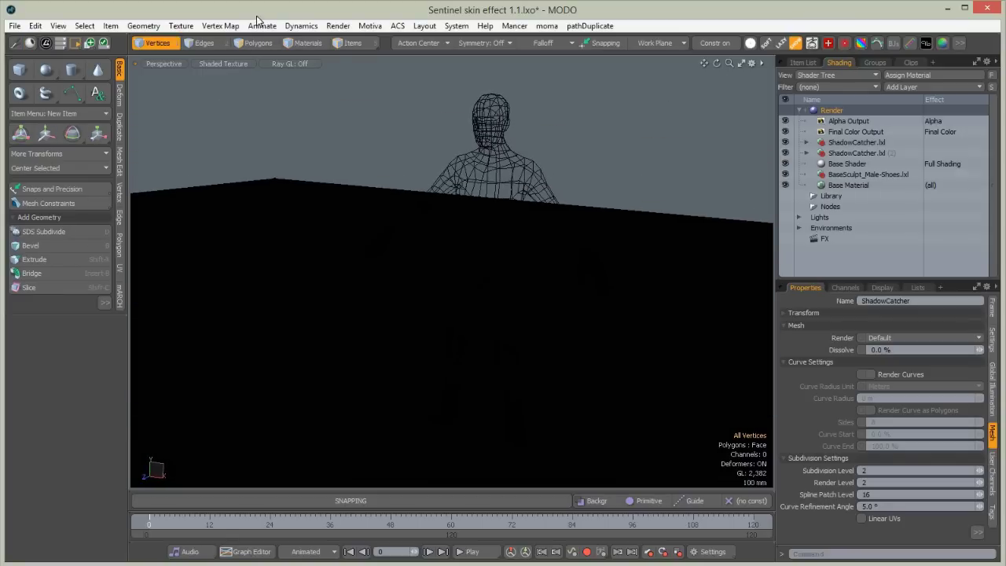
pyautogui.click(352, 43)
pyautogui.click(319, 199)
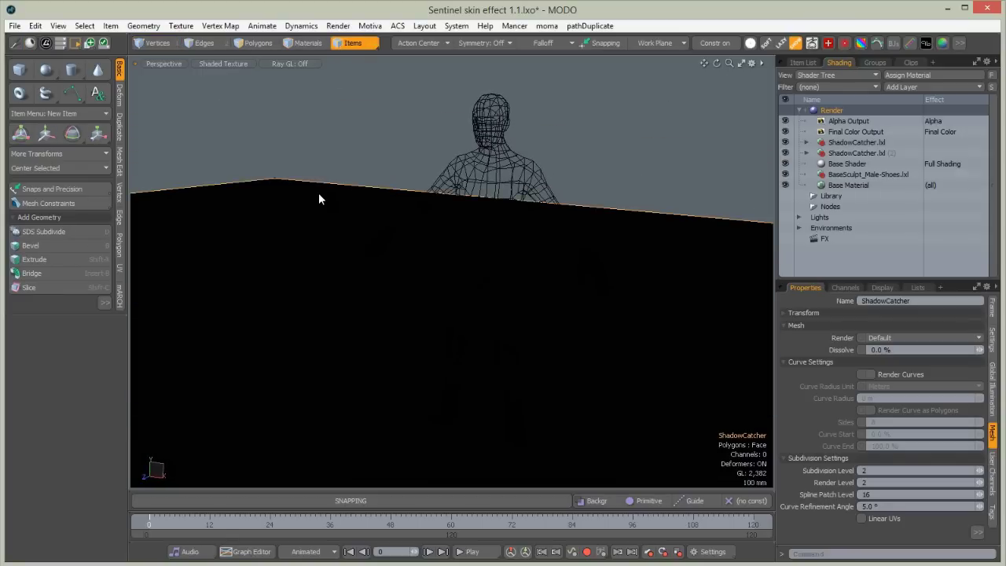
pyautogui.click(846, 287)
pyautogui.click(785, 313)
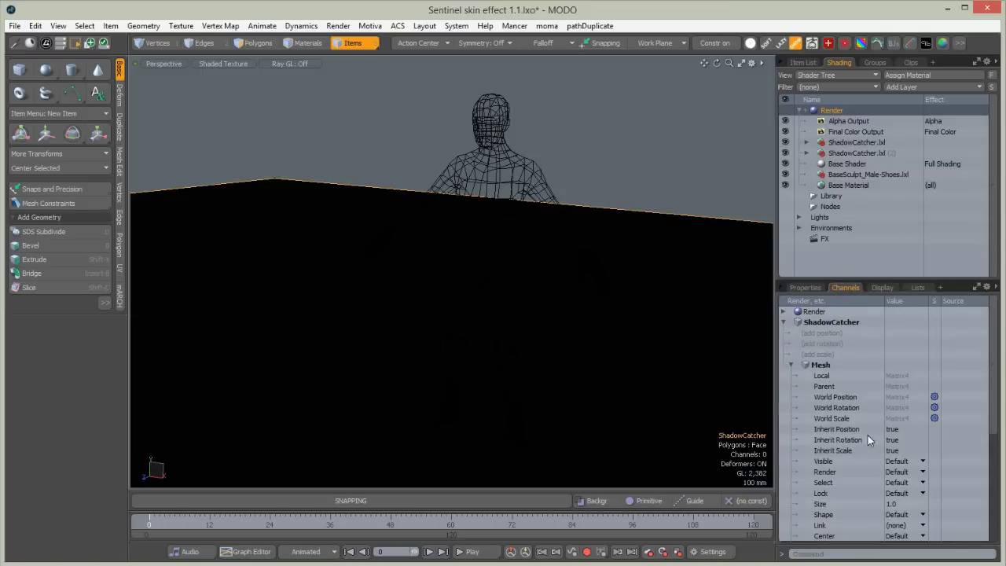
pyautogui.click(891, 474)
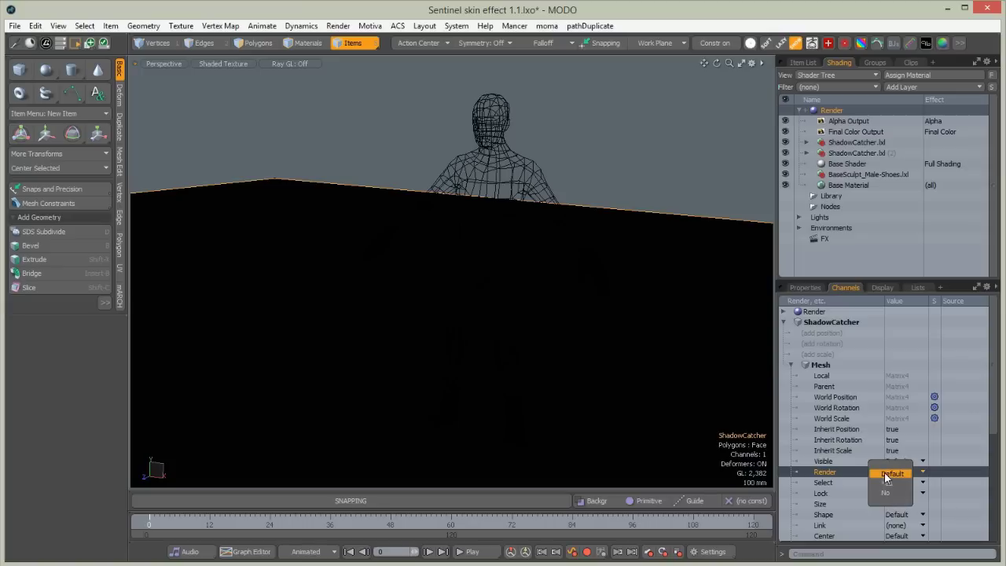
pyautogui.click(892, 482)
pyautogui.click(894, 469)
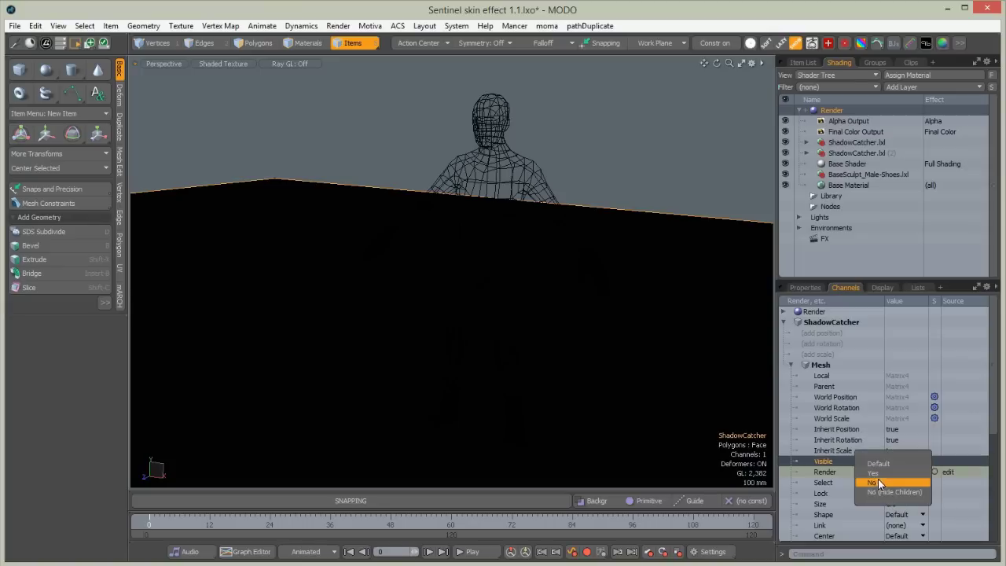
pyautogui.click(877, 474)
pyautogui.click(650, 186)
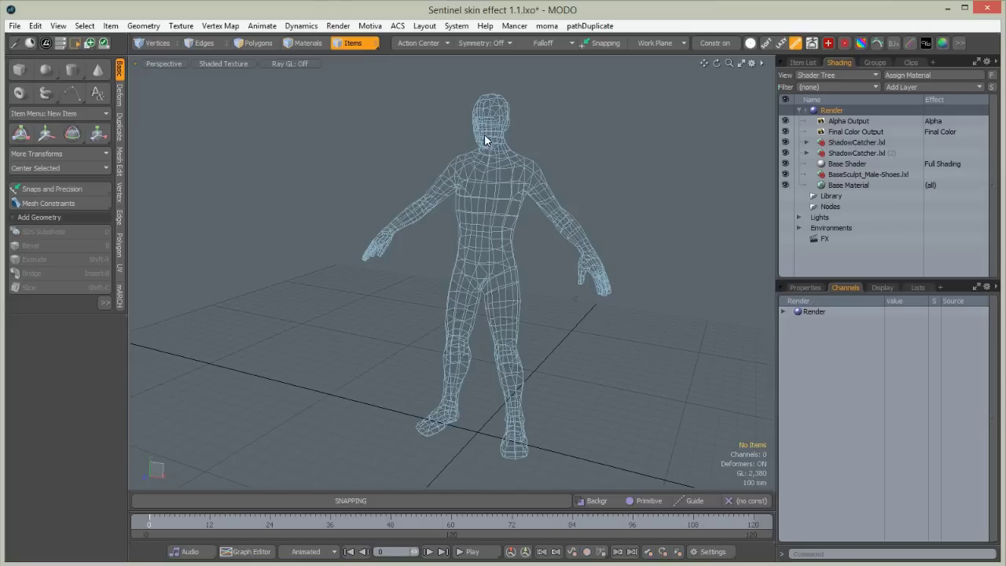
# Select the male figure and check how it looks in the render preview.
pyautogui.click(472, 228)
pyautogui.keyDown('alt'); pyautogui.moveTo(403, 269); pyautogui.dragTo(314, 352); pyautogui.keyUp('alt')
pyautogui.press('F9')
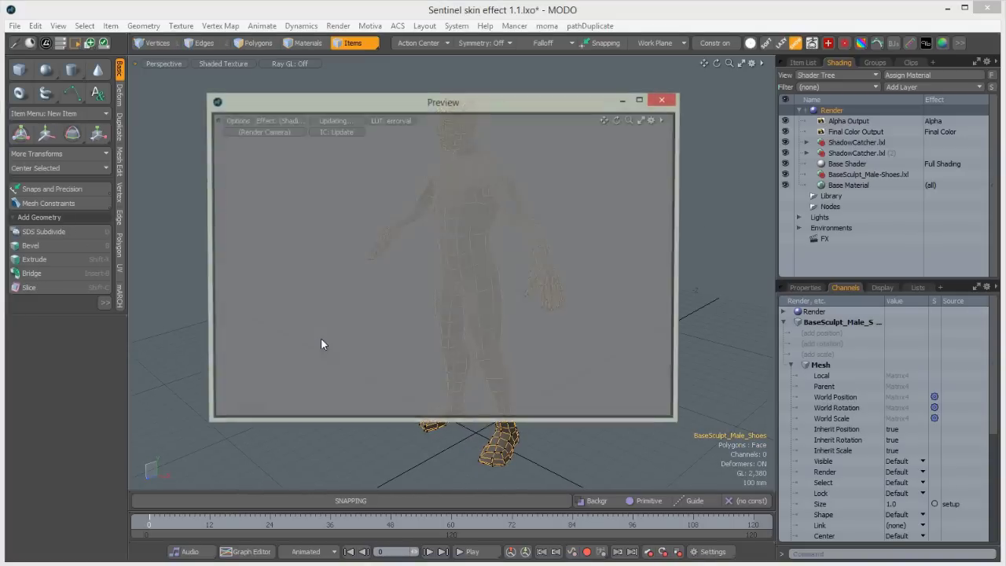
pyautogui.keyDown('alt'); pyautogui.moveTo(344, 298); pyautogui.dragTo(376, 229); pyautogui.keyUp('alt')
pyautogui.click(664, 102)
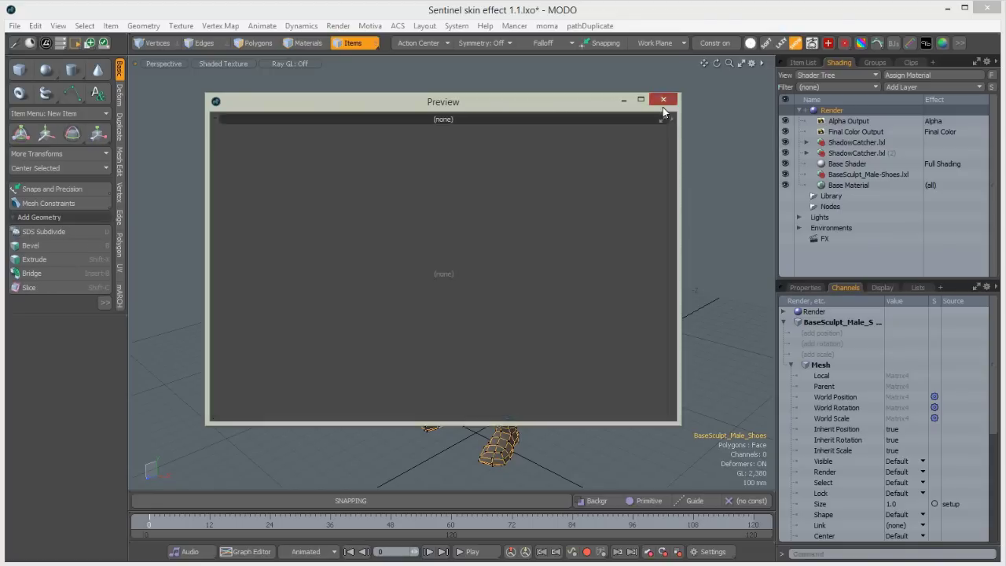
# Set modelling symmetry to the X axis for editing the figure's head.
pyautogui.scroll(4, 474, 185)
pyautogui.keyDown('alt'); pyautogui.keyDown('shift'); pyautogui.moveTo(478, 130); pyautogui.dragTo(486, 243); pyautogui.keyUp('shift'); pyautogui.keyUp('alt')
pyautogui.scroll(5, 485, 243)
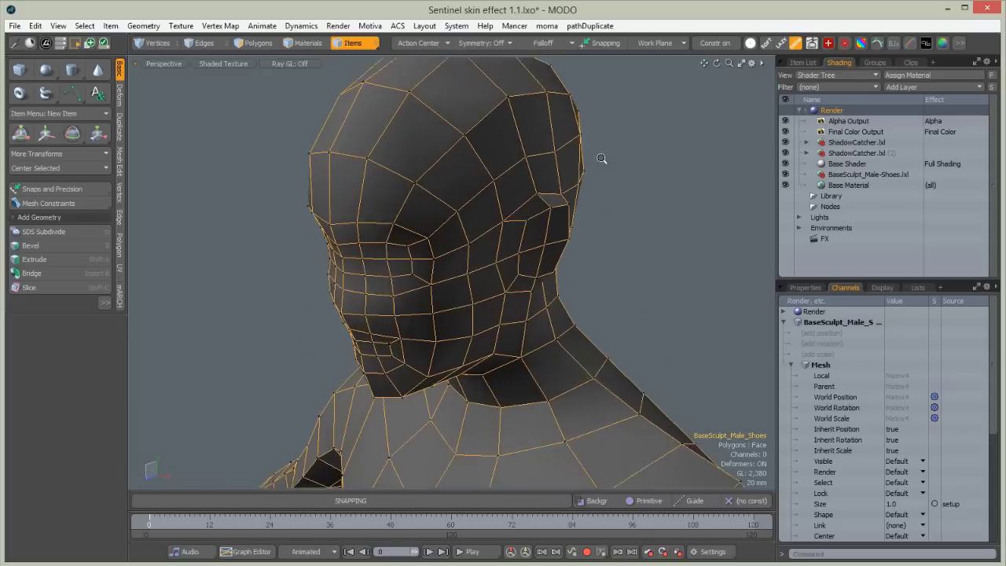
pyautogui.keyDown('alt'); pyautogui.moveTo(602, 157); pyautogui.dragTo(533, 138); pyautogui.keyUp('alt')
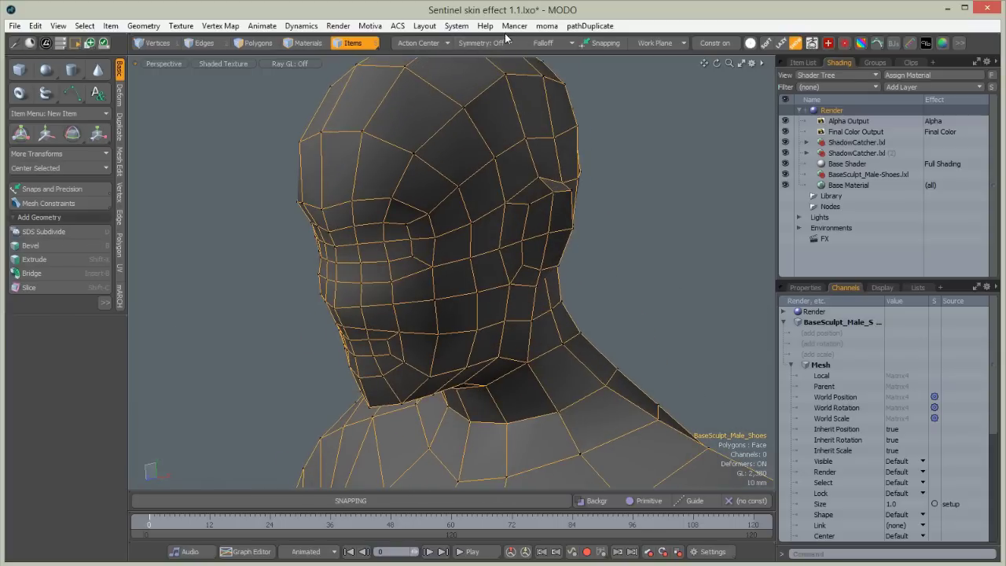
pyautogui.click(482, 44)
pyautogui.click(482, 58)
pyautogui.click(618, 185)
# Remove the edges outlining the ear areas and their short connecting edges symmetrically on both sides of the head.
pyautogui.press('2')
pyautogui.moveTo(293, 90)
pyautogui.keyDown('alt'); pyautogui.mouseDown()
pyautogui.moveTo(386, 191)
pyautogui.moveTo(489, 203)
pyautogui.moveTo(488, 264)
pyautogui.moveTo(532, 261)
pyautogui.moveTo(539, 203)
pyautogui.mouseUp(); pyautogui.keyUp('alt')
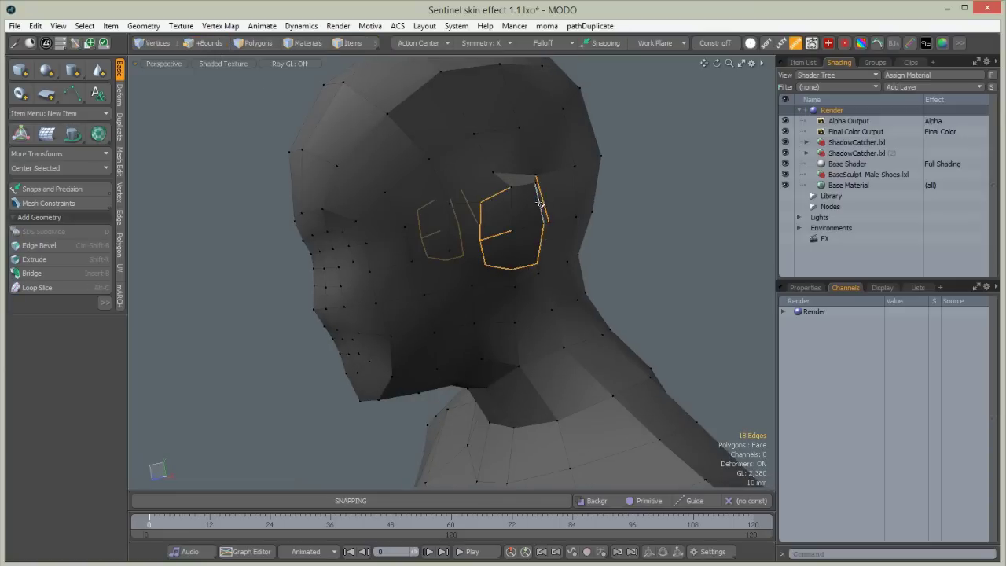
pyautogui.keyDown('ctrl'); pyautogui.click(494, 235); pyautogui.keyUp('ctrl')
pyautogui.keyDown('ctrl'); pyautogui.click(540, 188); pyautogui.keyUp('ctrl')
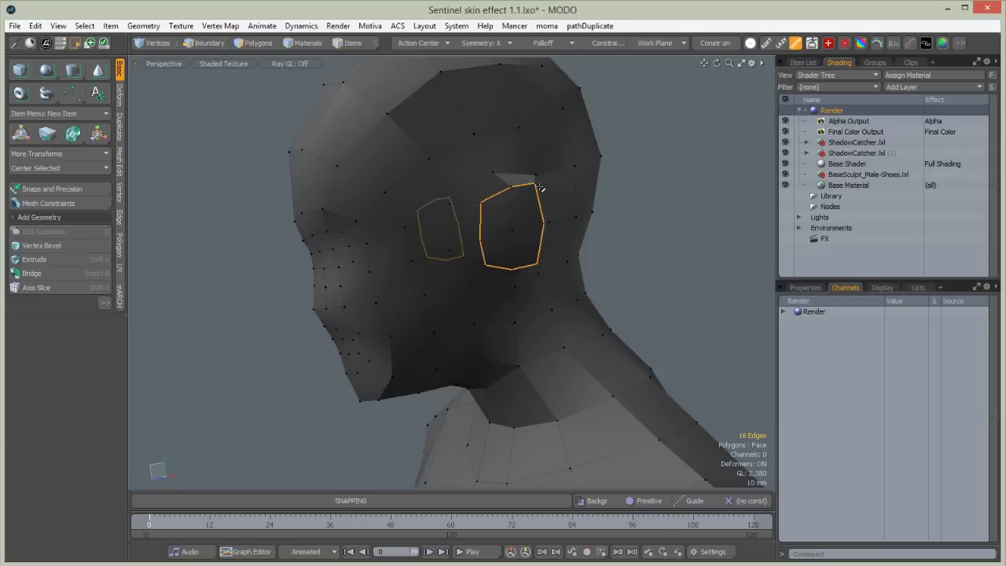
pyautogui.keyDown('alt'); pyautogui.moveTo(548, 331); pyautogui.dragTo(346, 330); pyautogui.keyUp('alt')
pyautogui.keyDown('ctrl'); pyautogui.keyDown('alt'); pyautogui.moveTo(393, 267); pyautogui.dragTo(496, 213); pyautogui.keyUp('alt'); pyautogui.keyUp('ctrl')
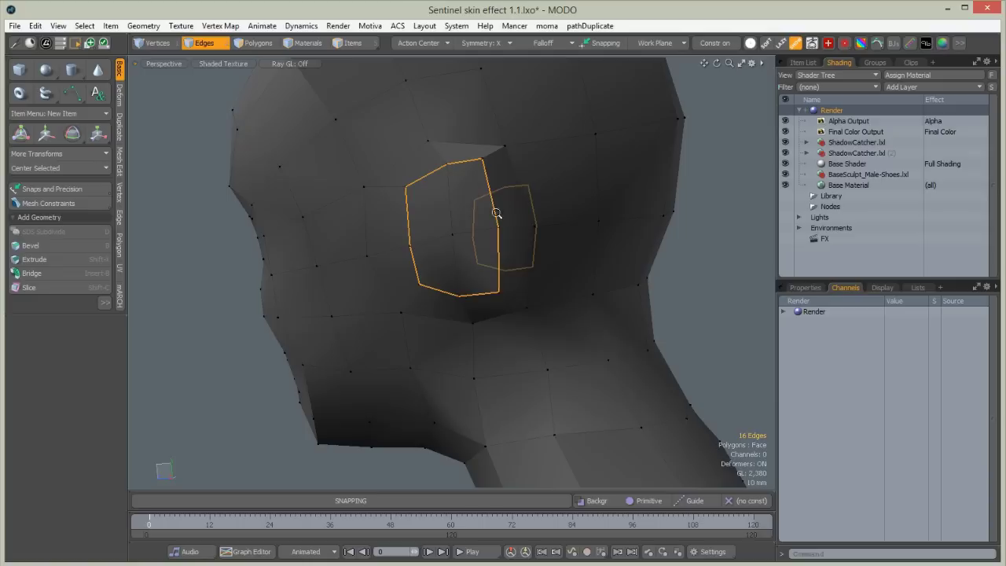
pyautogui.keyDown('shift'); pyautogui.click(489, 155); pyautogui.keyUp('shift')
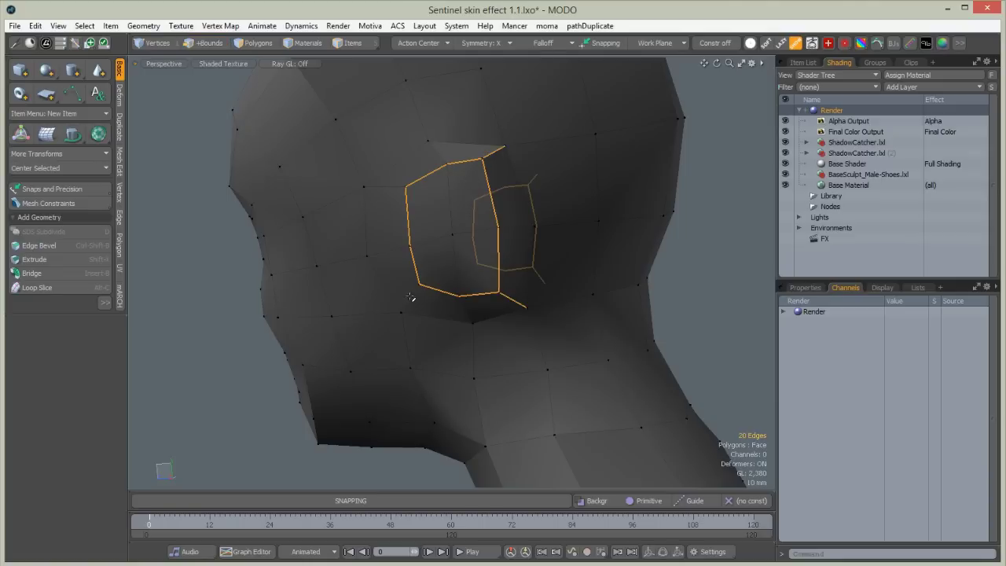
pyautogui.keyDown('shift'); pyautogui.click(397, 189); pyautogui.keyUp('shift')
pyautogui.press('BackSpace')
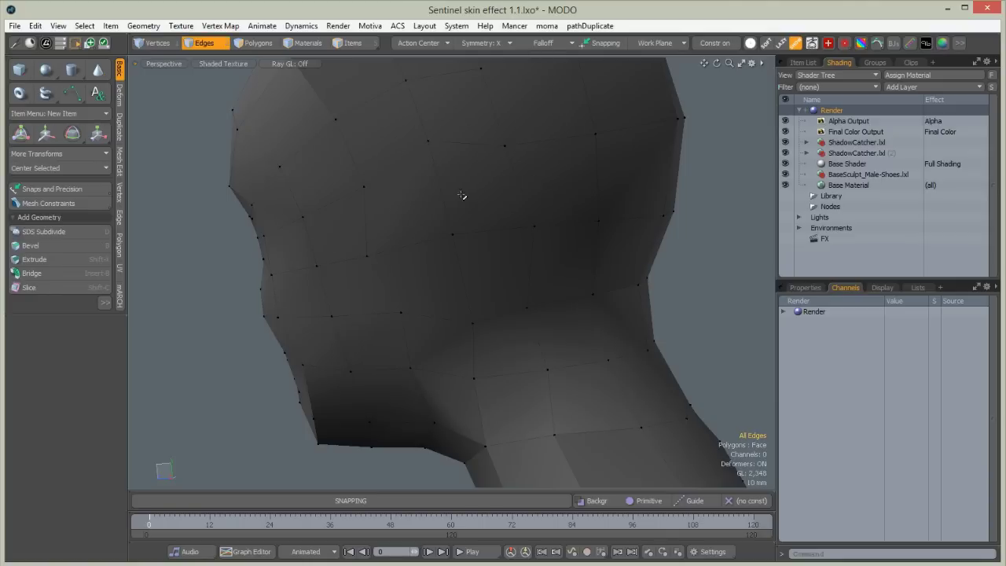
# Convert the male figure to a subdivision surface and inspect the whole smoothed body.
pyautogui.press('Tab')
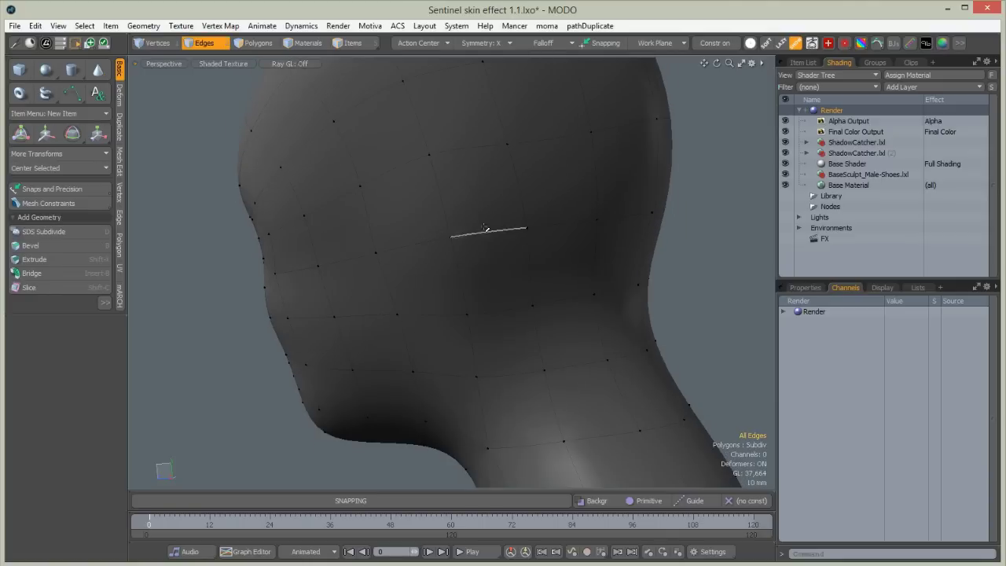
pyautogui.keyDown('ctrl'); pyautogui.keyDown('alt'); pyautogui.moveTo(536, 198); pyautogui.dragTo(470, 354); pyautogui.keyUp('alt'); pyautogui.keyUp('ctrl')
pyautogui.keyDown('alt'); pyautogui.moveTo(236, 236); pyautogui.dragTo(409, 263); pyautogui.keyUp('alt')
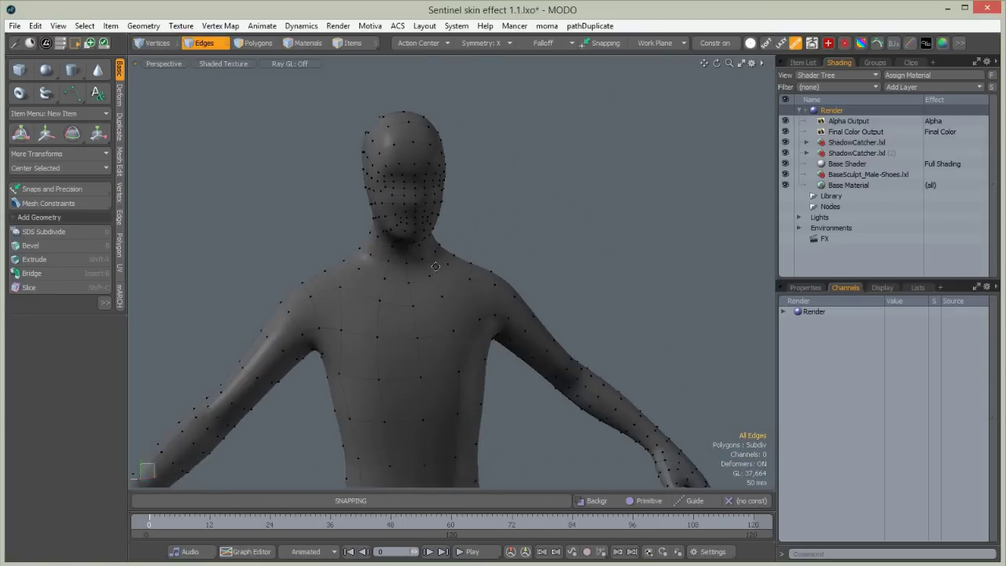
pyautogui.keyDown('alt'); pyautogui.keyDown('shift'); pyautogui.moveTo(438, 346); pyautogui.dragTo(499, 267); pyautogui.keyUp('shift'); pyautogui.keyUp('alt')
pyautogui.keyDown('ctrl'); pyautogui.keyDown('alt'); pyautogui.moveTo(404, 342); pyautogui.dragTo(335, 422); pyautogui.keyUp('alt'); pyautogui.keyUp('ctrl')
pyautogui.keyDown('alt'); pyautogui.keyDown('shift'); pyautogui.moveTo(421, 419); pyautogui.dragTo(321, 257); pyautogui.keyUp('shift'); pyautogui.keyUp('alt')
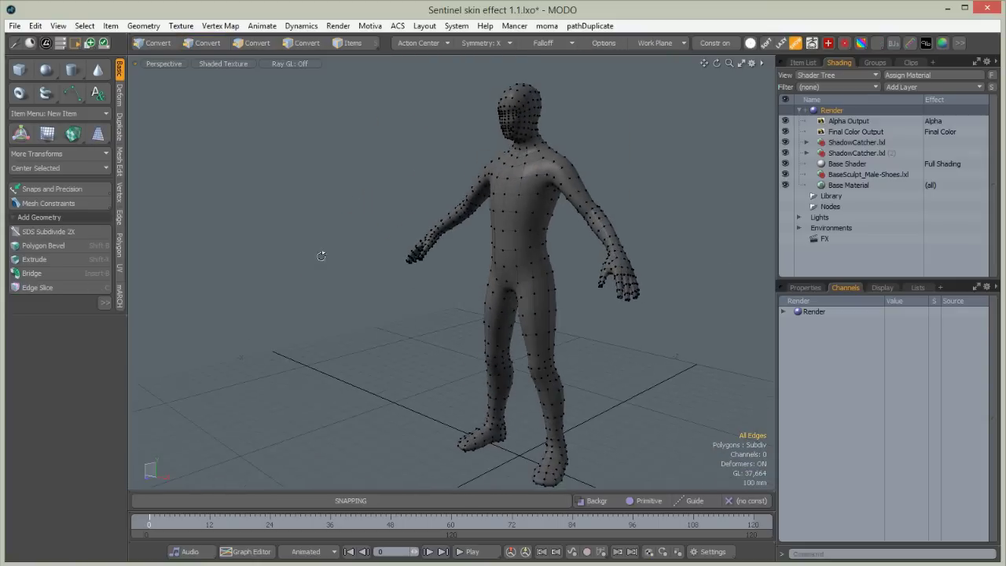
pyautogui.keyDown('ctrl'); pyautogui.keyDown('alt'); pyautogui.moveTo(453, 346); pyautogui.dragTo(497, 357); pyautogui.keyUp('alt'); pyautogui.keyUp('ctrl')
pyautogui.keyDown('alt'); pyautogui.moveTo(413, 339); pyautogui.dragTo(354, 334); pyautogui.keyUp('alt')
pyautogui.keyDown('alt'); pyautogui.moveTo(452, 265); pyautogui.dragTo(499, 239); pyautogui.keyUp('alt')
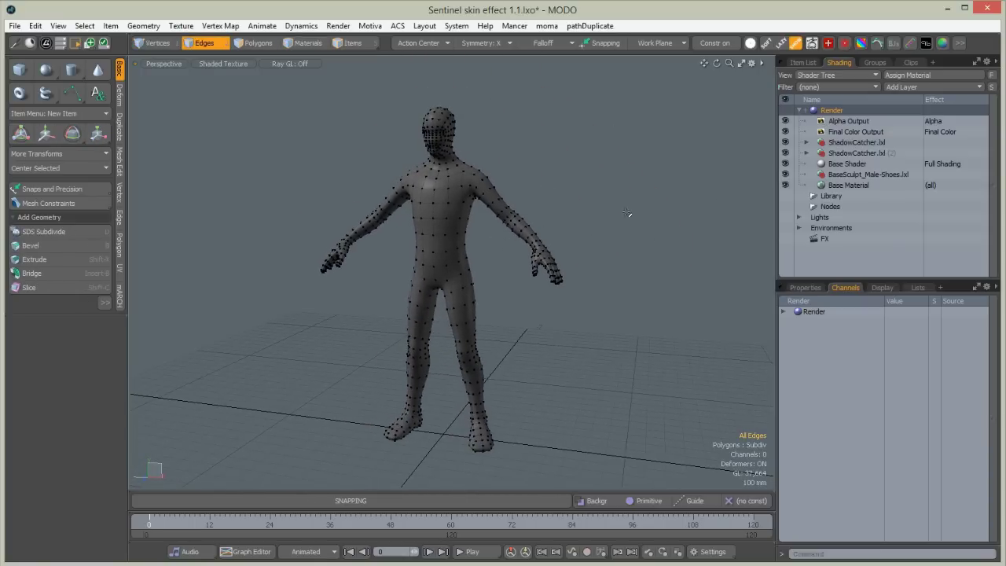
# Add a new mesh item named scale and place it directly below the male figure in the item hierarchy.
pyautogui.click(803, 62)
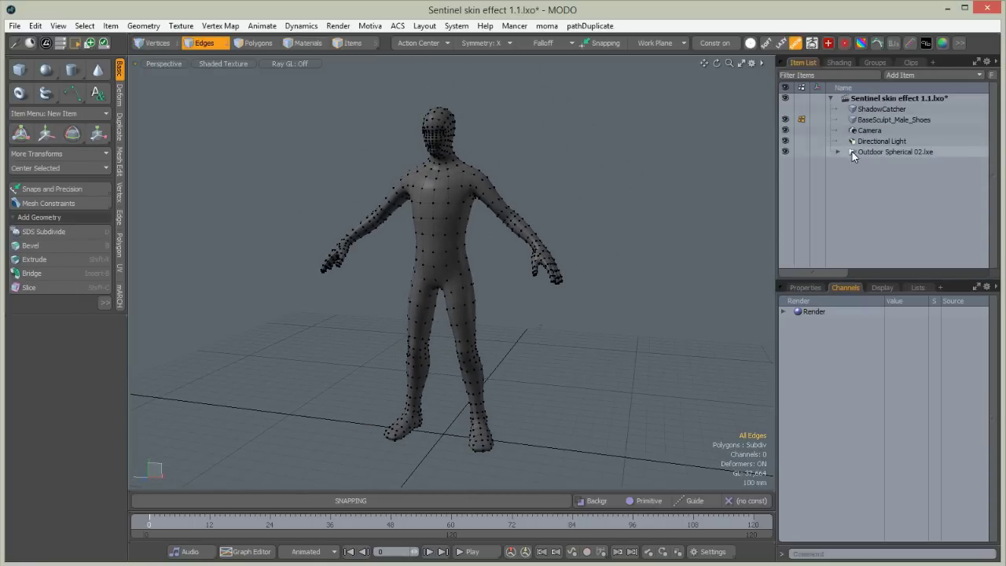
pyautogui.press('n')
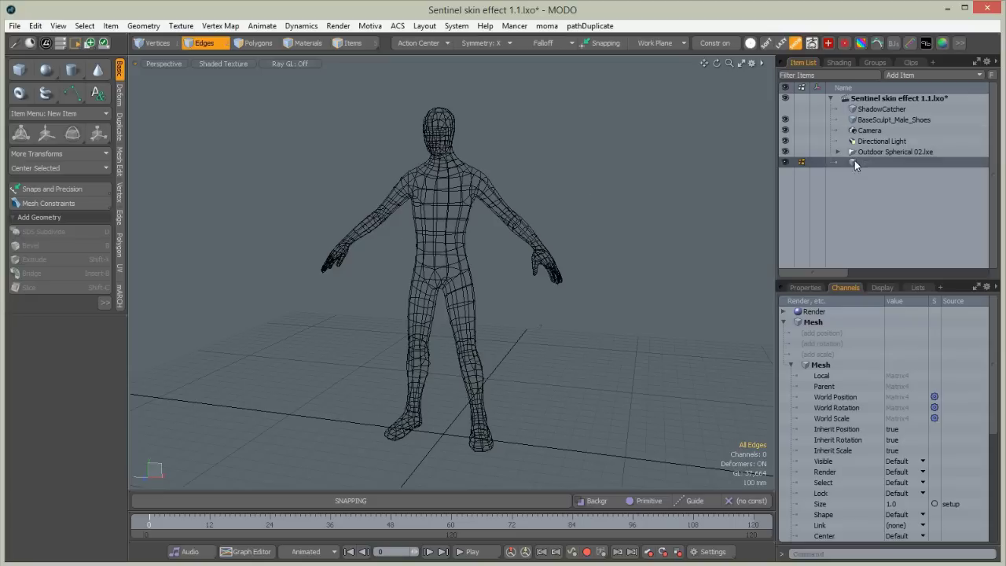
pyautogui.moveTo(859, 162); pyautogui.dragTo(865, 130)
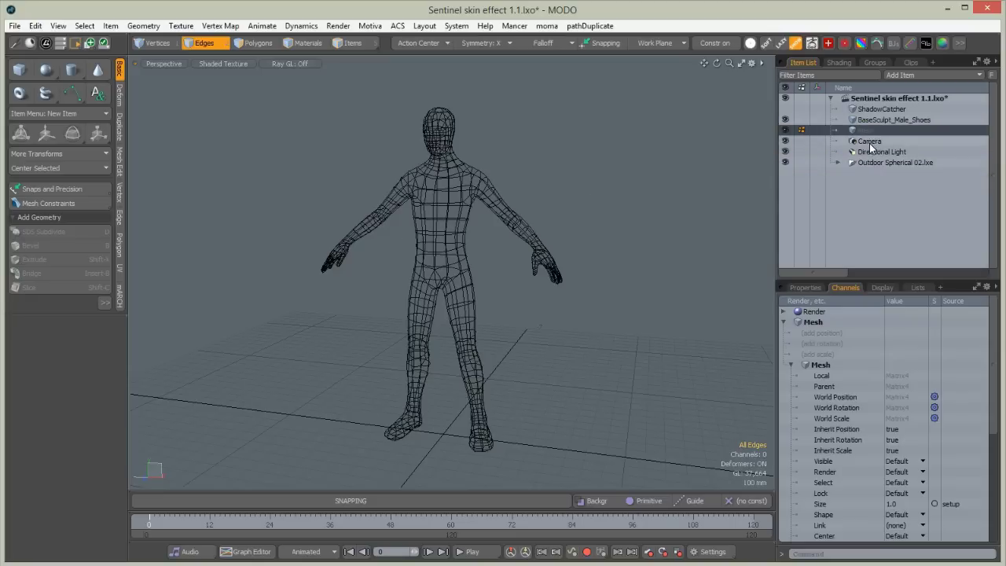
pyautogui.click(870, 144)
pyautogui.write('scale')
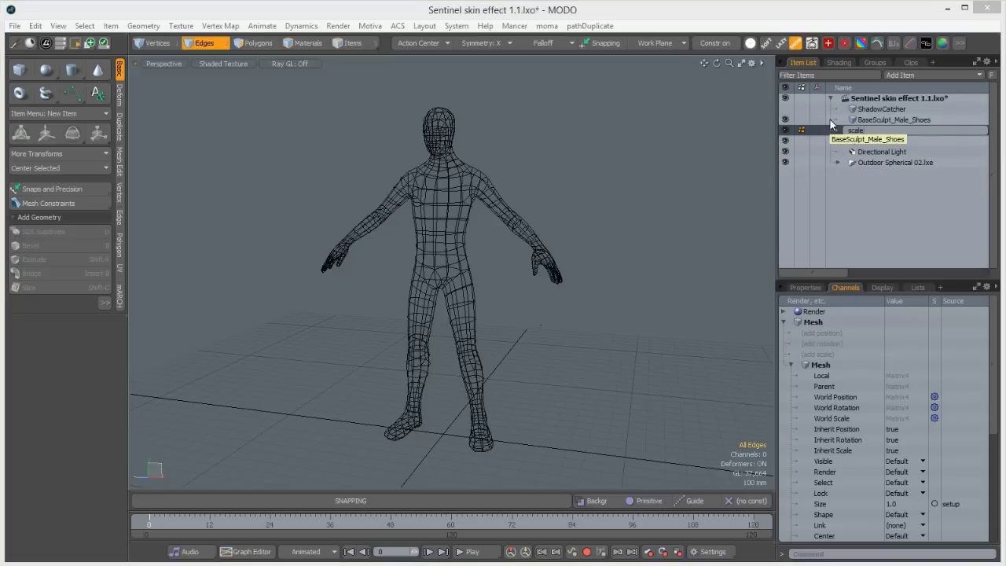
pyautogui.press('Return')
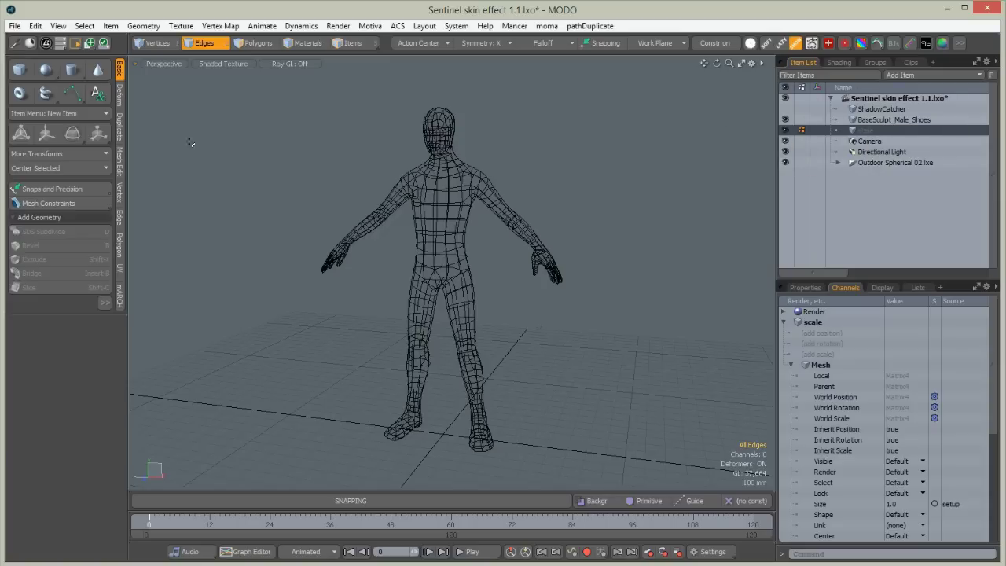
# Create a 20 × 5 × 30 mm cube at the origin with two segments along each axis in the scale mesh.
pyautogui.click(19, 70)
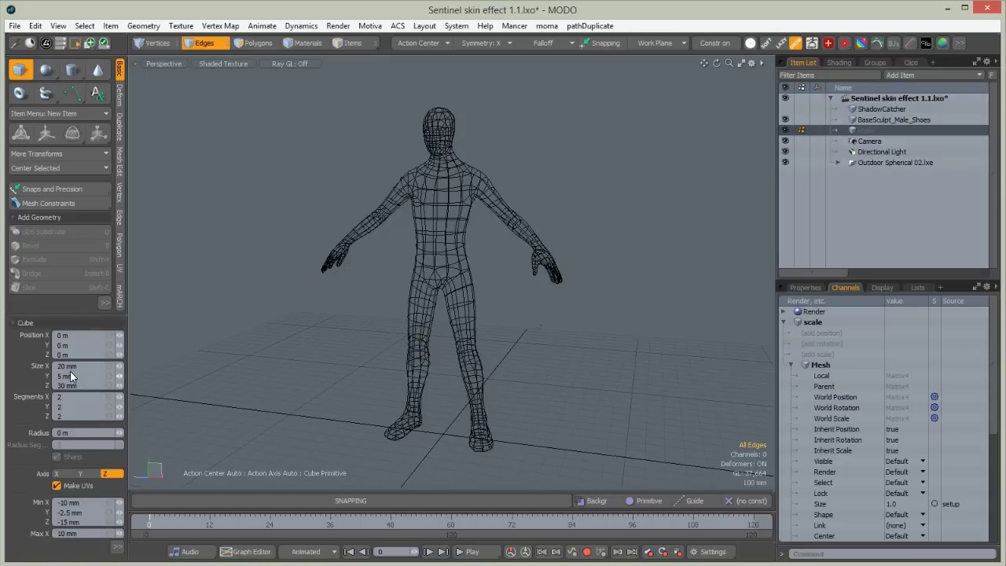
pyautogui.keyDown('ctrl'); pyautogui.keyDown('alt'); pyautogui.moveTo(458, 412); pyautogui.dragTo(422, 386); pyautogui.keyUp('alt'); pyautogui.keyUp('ctrl')
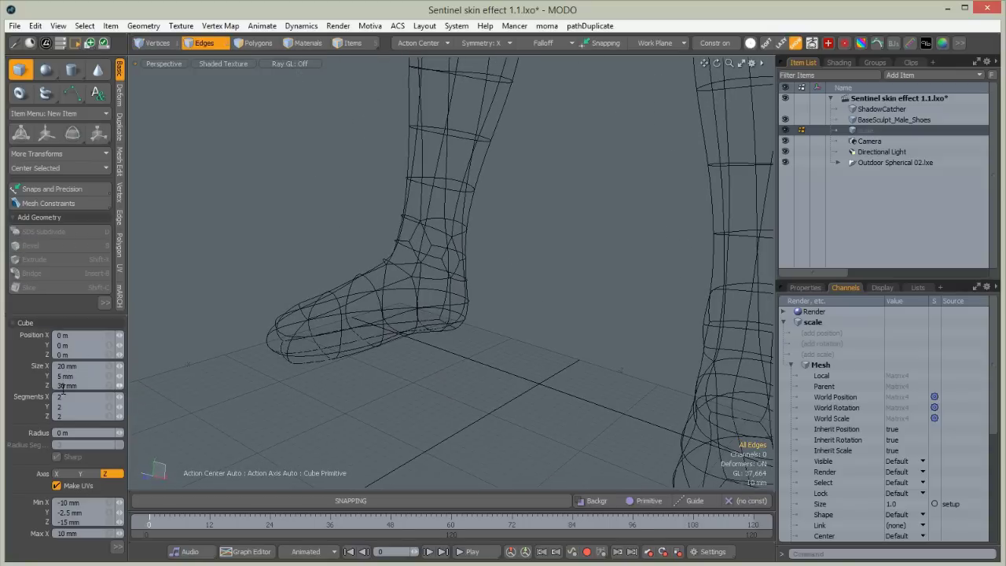
pyautogui.keyDown('shift'); pyautogui.click(475, 413); pyautogui.keyUp('shift')
pyautogui.scroll(10, 507, 398)
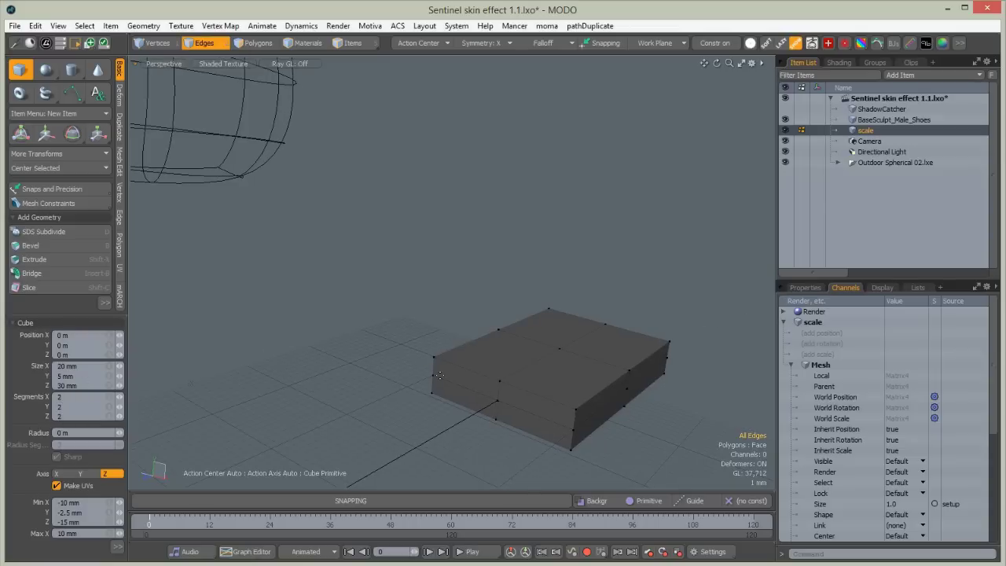
pyautogui.press('space')
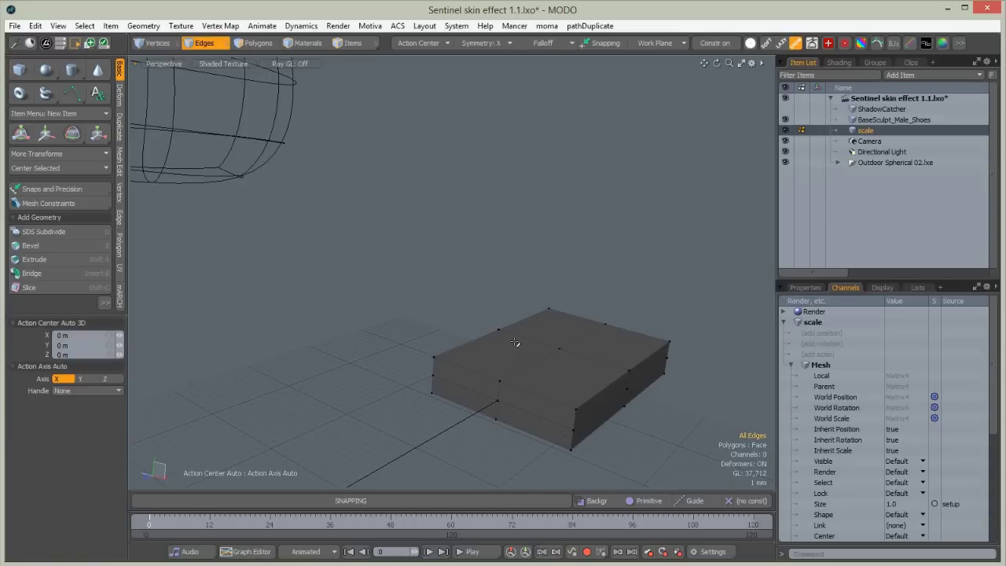
# Convert the scale cube to a subdivision surface and subdivide its cage once for a denser mesh.
pyautogui.press('Tab')
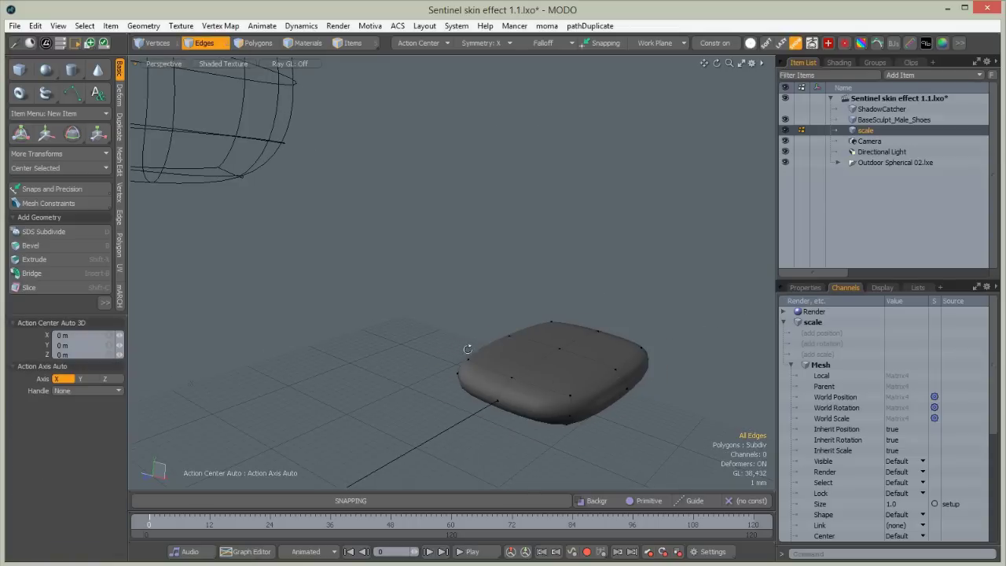
pyautogui.keyDown('alt'); pyautogui.moveTo(468, 349); pyautogui.dragTo(588, 308); pyautogui.keyUp('alt')
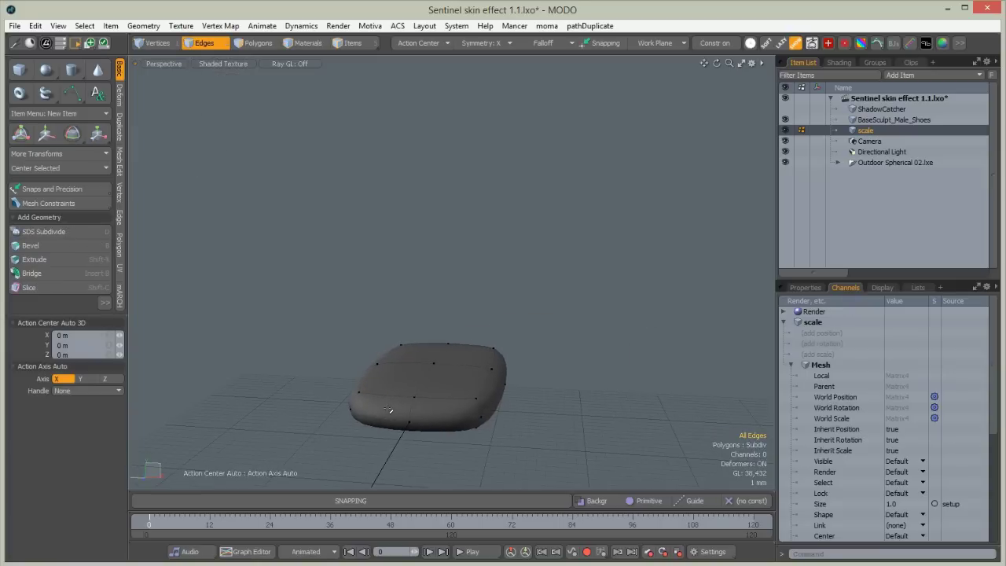
pyautogui.press('d')
pyautogui.keyDown('alt'); pyautogui.moveTo(399, 409); pyautogui.dragTo(431, 203); pyautogui.keyUp('alt')
# Assign a light grey material (RGB 210, 206, 202) named TOP to all polygons on the scale's upper half.
pyautogui.click(254, 44)
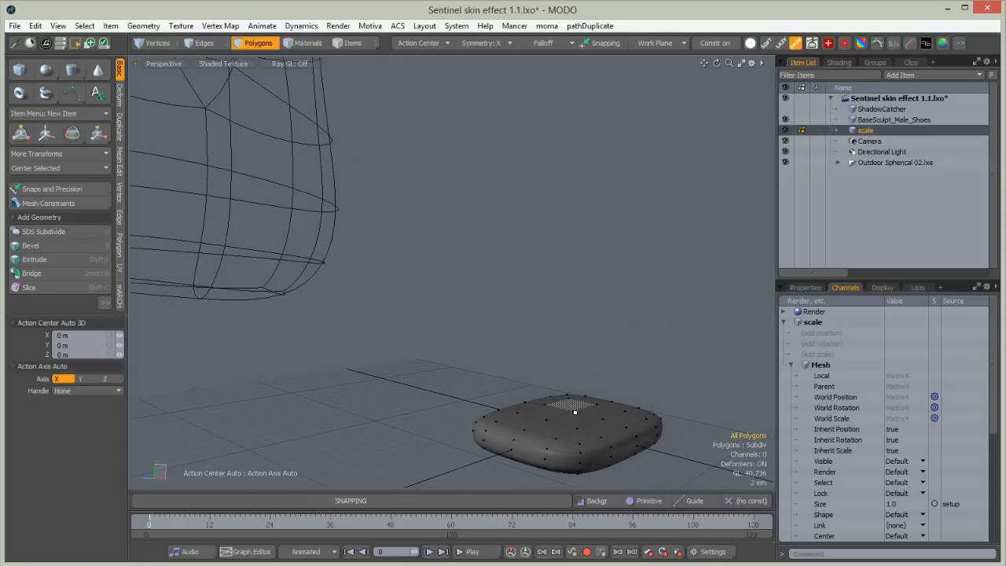
pyautogui.moveTo(574, 409); pyautogui.dragTo(574, 418)
pyautogui.hotkey('shift', 'Up')
pyautogui.hotkey('shift', 'Up')
pyautogui.hotkey('shift', 'Up')
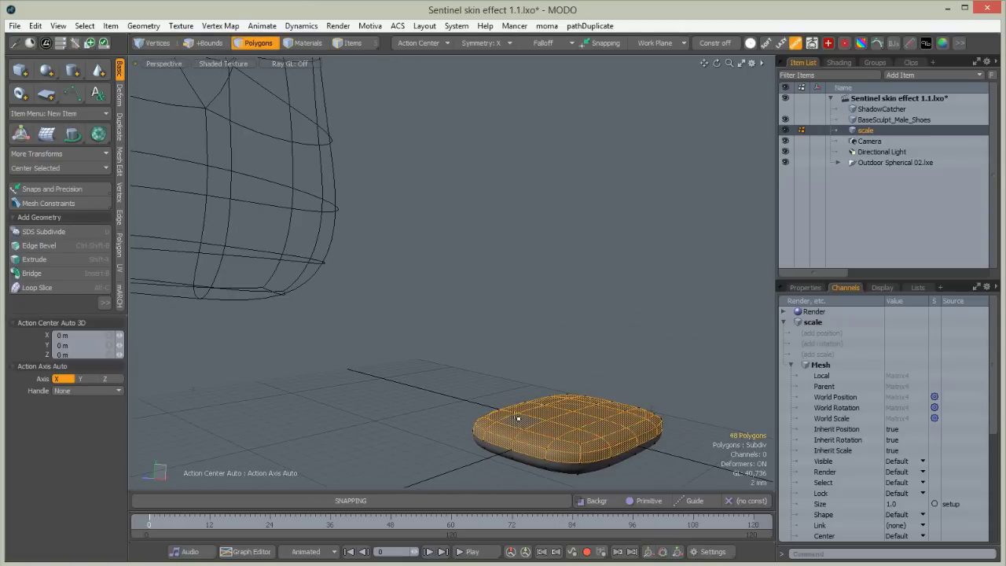
pyautogui.write('m')
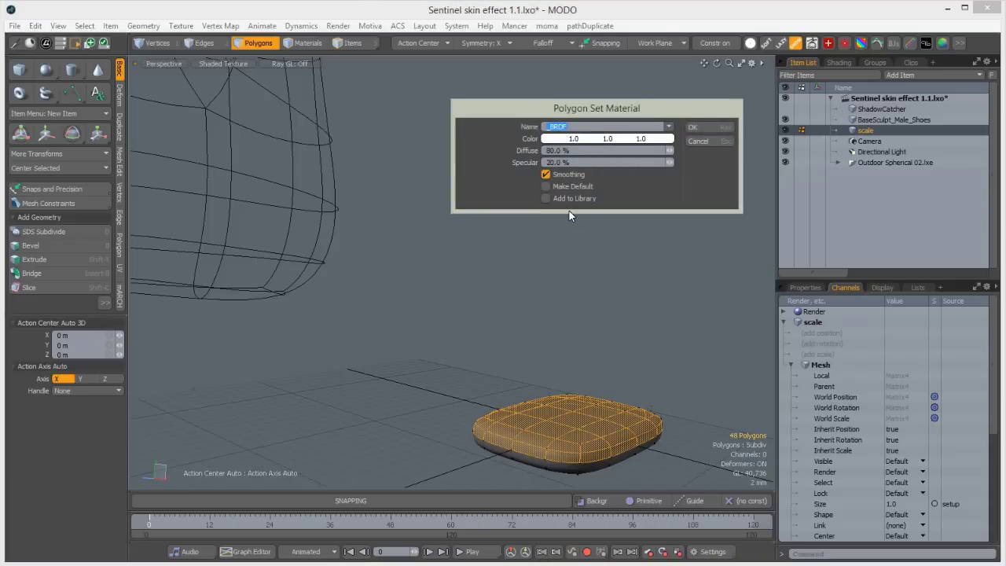
pyautogui.write('TOP')
pyautogui.moveTo(561, 140); pyautogui.dragTo(558, 140)
pyautogui.click(560, 138)
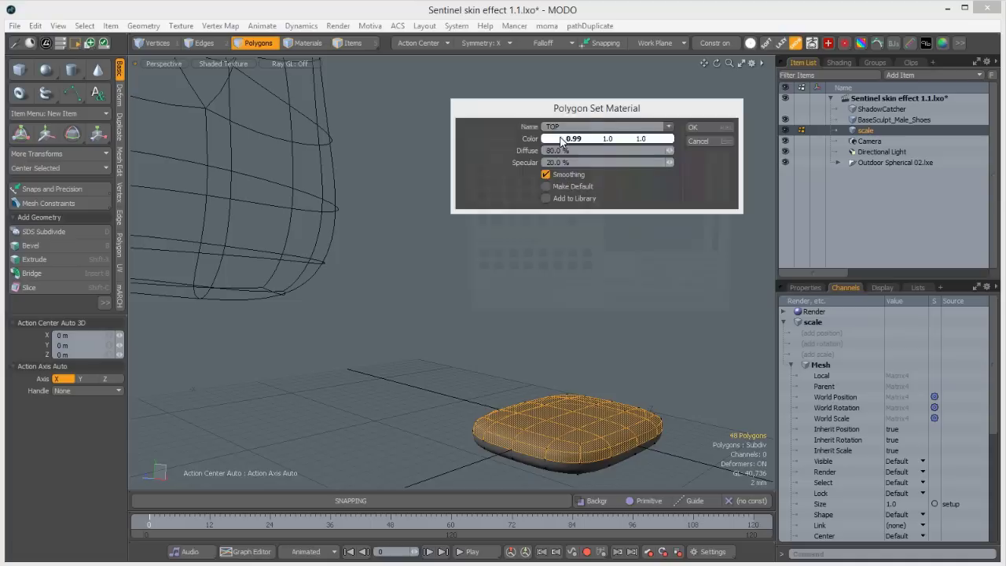
pyautogui.click(616, 240)
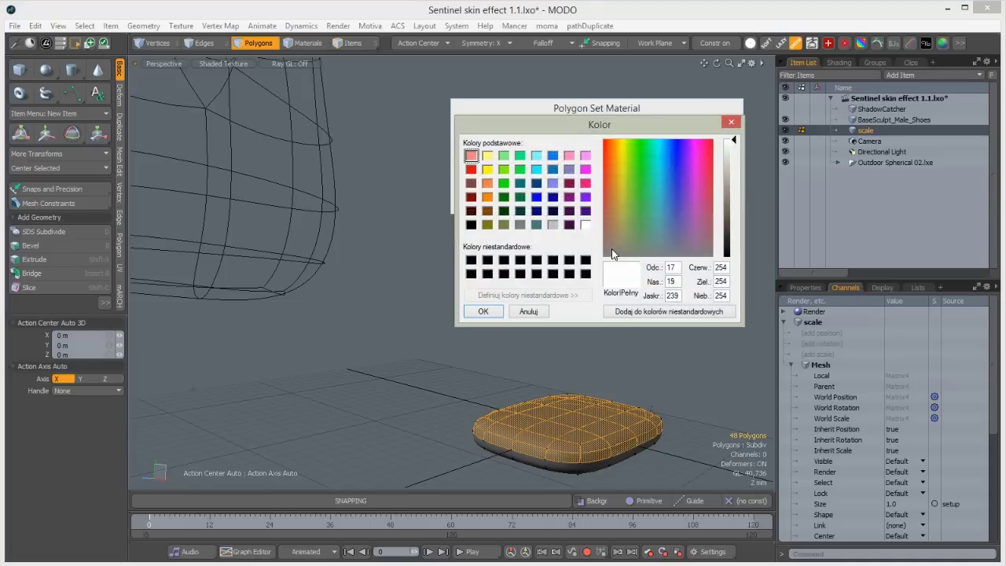
pyautogui.click(731, 164)
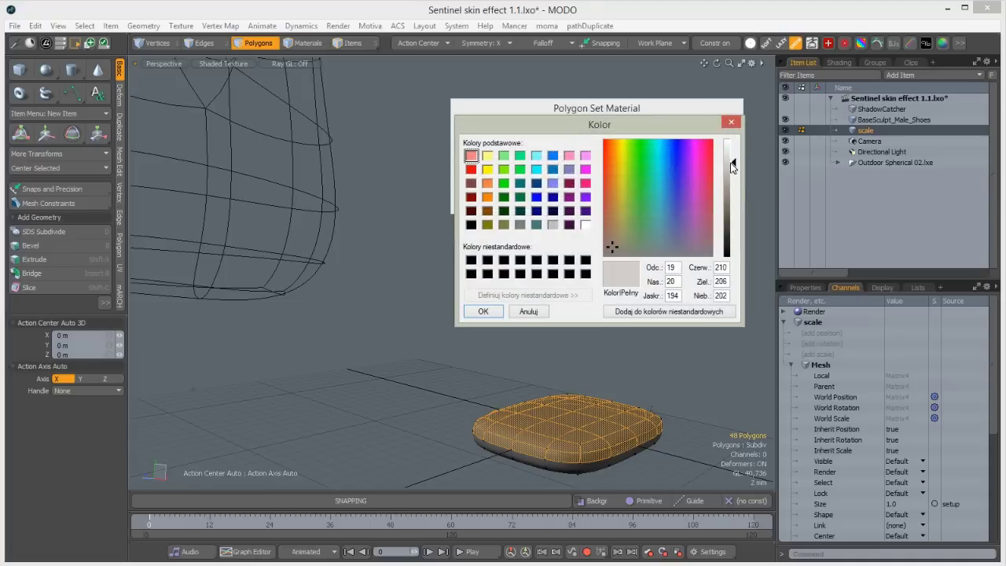
pyautogui.click(481, 310)
pyautogui.click(693, 127)
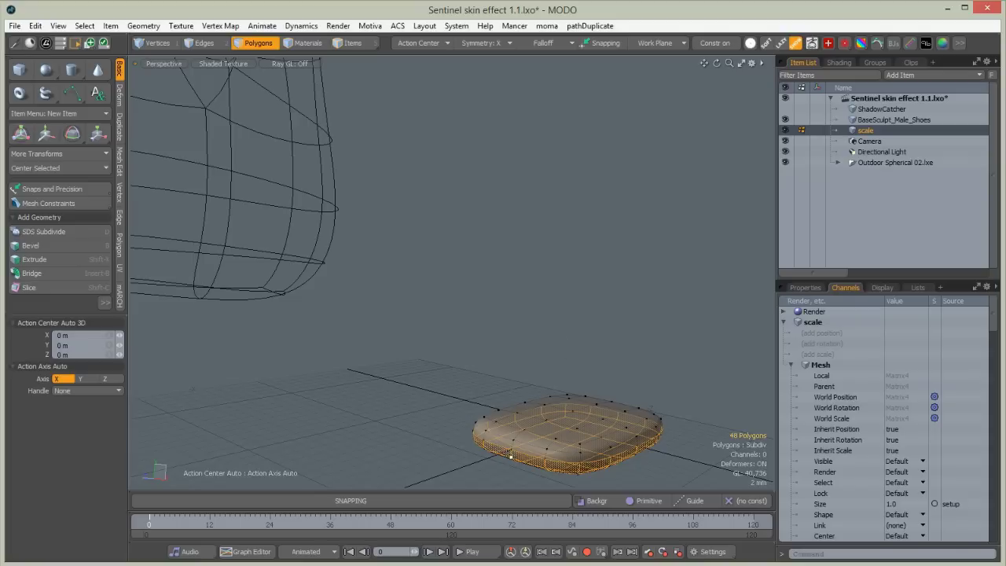
# Assign a yellow material named BOTTOM to the polygons on the scale's lower half.
pyautogui.keyDown('alt'); pyautogui.moveTo(512, 457); pyautogui.dragTo(433, 284); pyautogui.keyUp('alt')
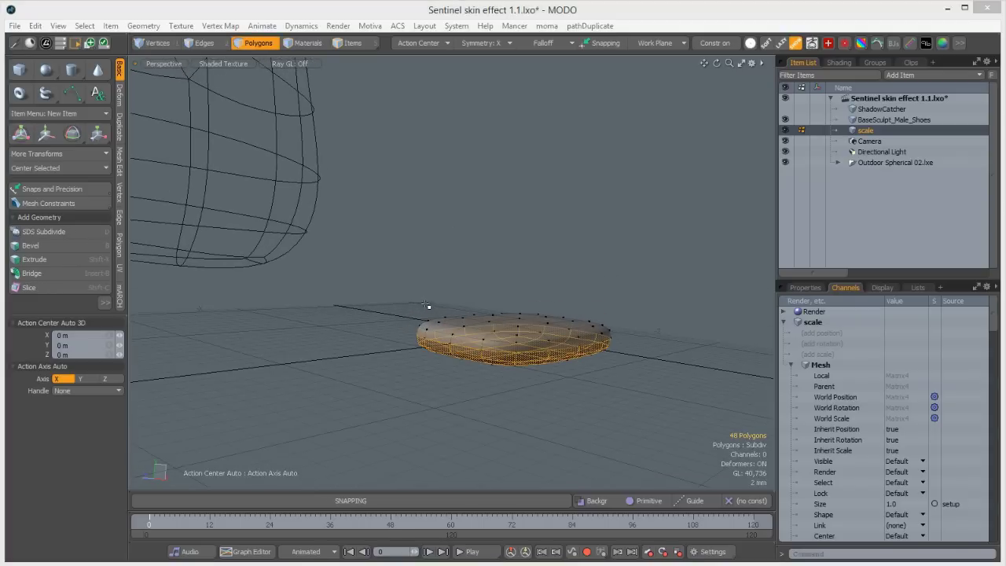
pyautogui.press('m')
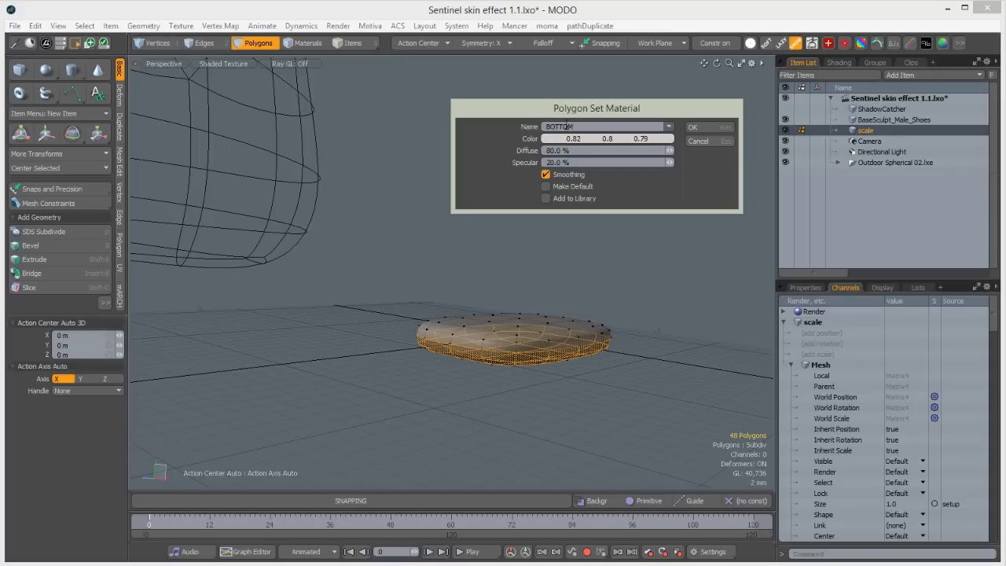
pyautogui.click(558, 138)
pyautogui.click(487, 170)
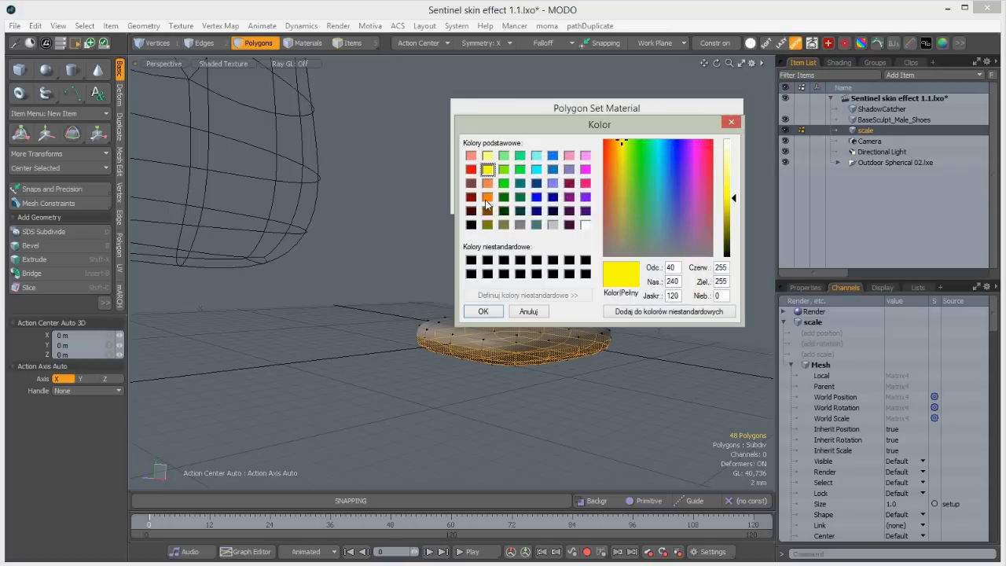
pyautogui.click(483, 311)
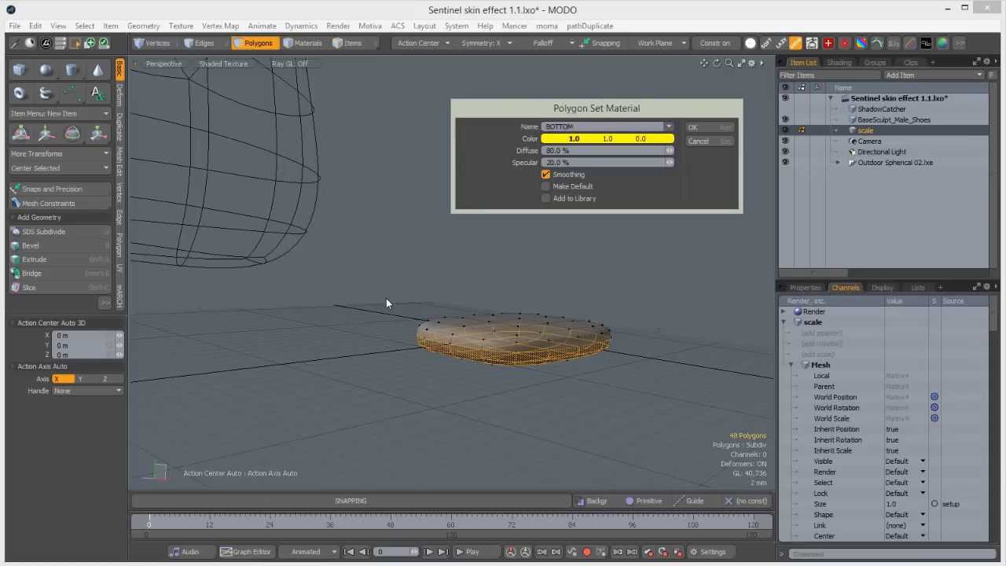
pyautogui.click(695, 127)
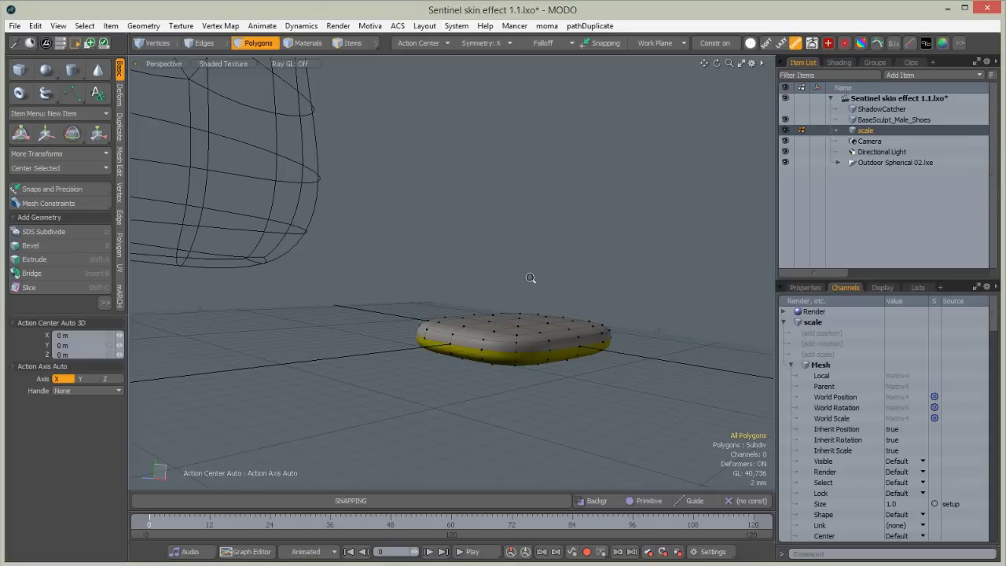
# With symmetry off, raise the two central lengthwise edges on the scale's upper surface slightly along Y.
pyautogui.keyDown('ctrl'); pyautogui.keyDown('alt'); pyautogui.moveTo(514, 297); pyautogui.dragTo(606, 344); pyautogui.keyUp('alt'); pyautogui.keyUp('ctrl')
pyautogui.keyDown('alt'); pyautogui.keyDown('shift'); pyautogui.moveTo(354, 311); pyautogui.dragTo(440, 248); pyautogui.keyUp('shift'); pyautogui.keyUp('alt')
pyautogui.press('2')
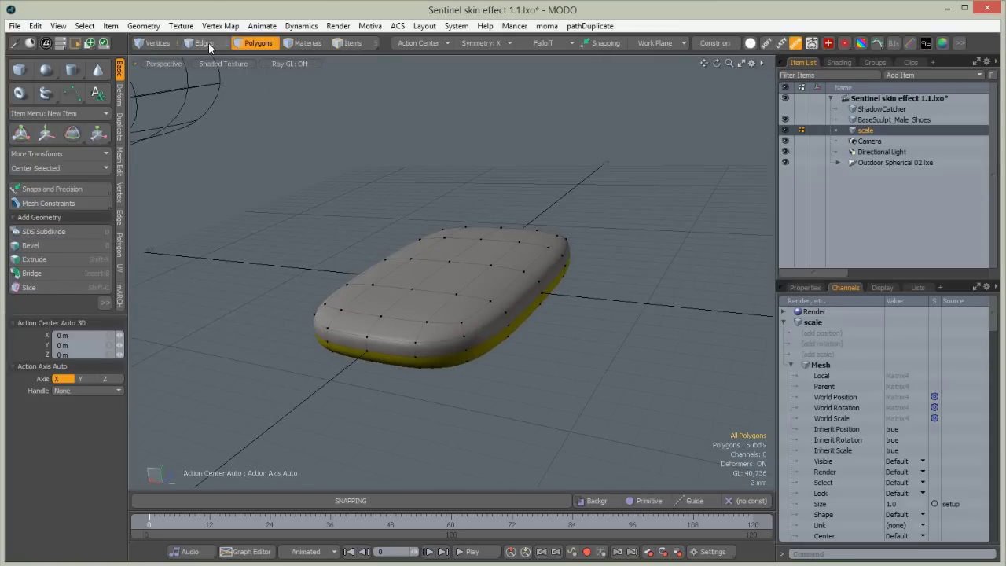
pyautogui.click(467, 241)
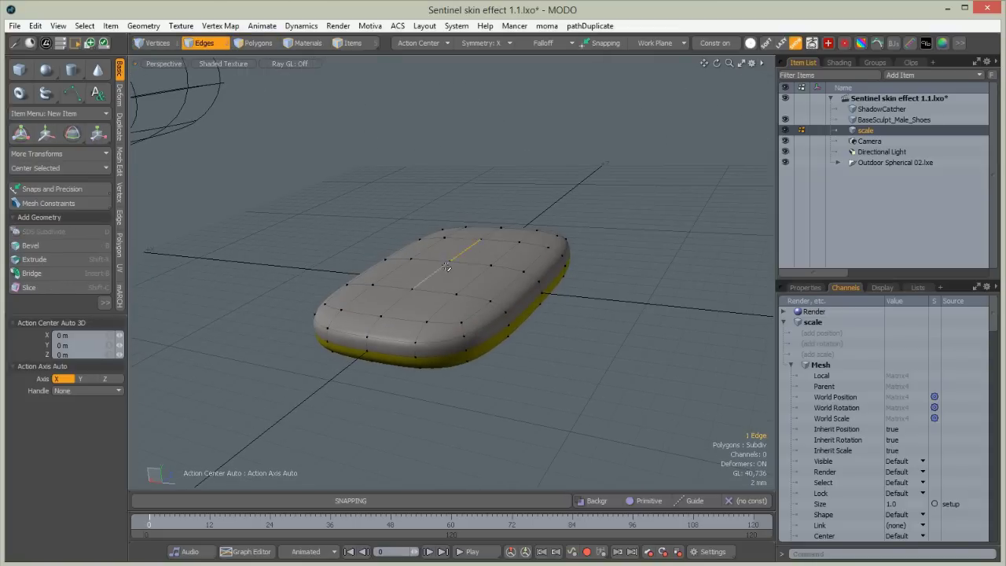
pyautogui.press('w')
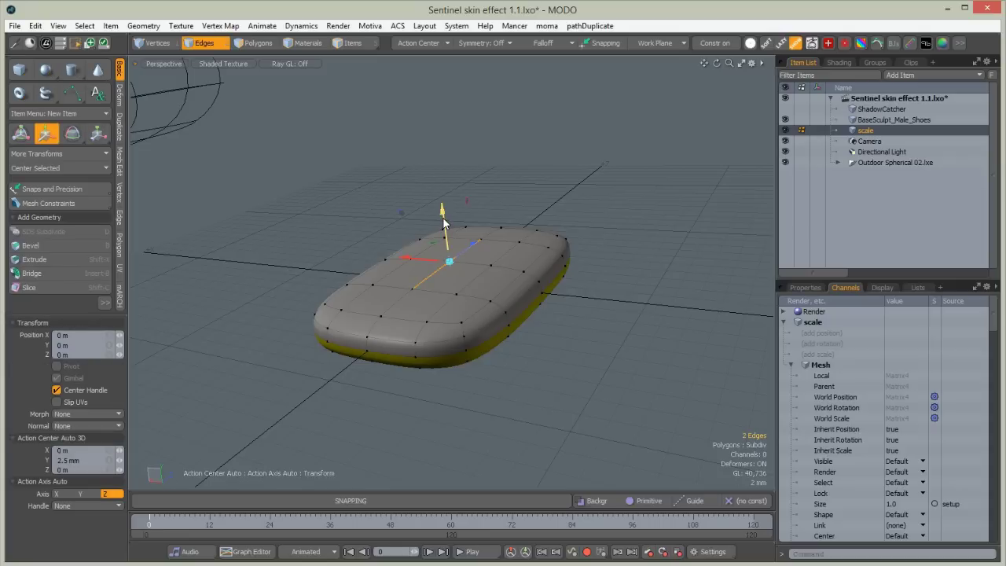
pyautogui.moveTo(443, 219); pyautogui.dragTo(443, 214)
pyautogui.press('space')
pyautogui.click(357, 229)
# Lower the two central lengthwise edges on the scale's underside slightly along Y so they bulge outward.
pyautogui.keyDown('alt'); pyautogui.moveTo(400, 391); pyautogui.dragTo(446, 226); pyautogui.keyUp('alt')
pyautogui.press('2')
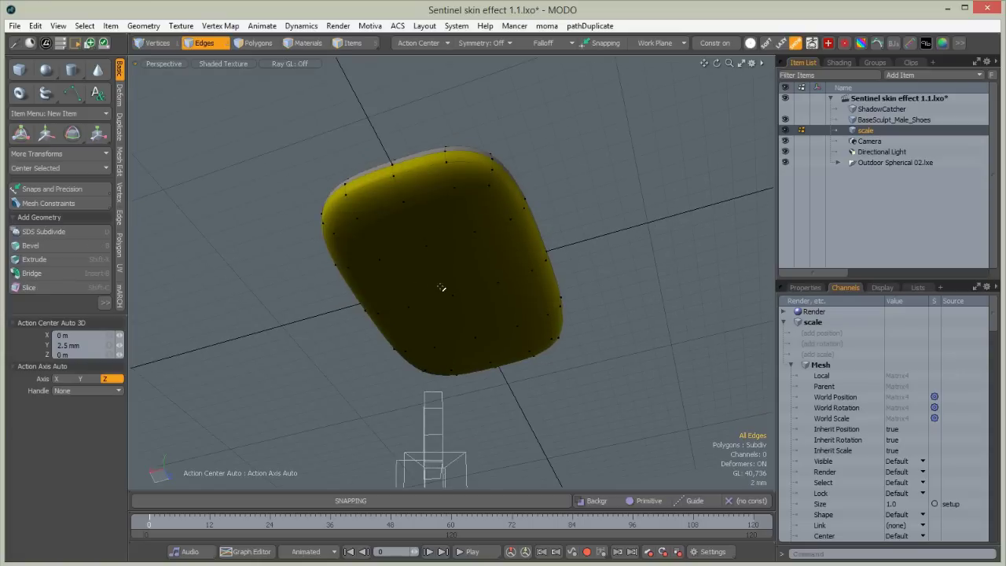
pyautogui.click(443, 277)
pyautogui.keyDown('shift'); pyautogui.click(461, 310); pyautogui.keyUp('shift')
pyautogui.press('w')
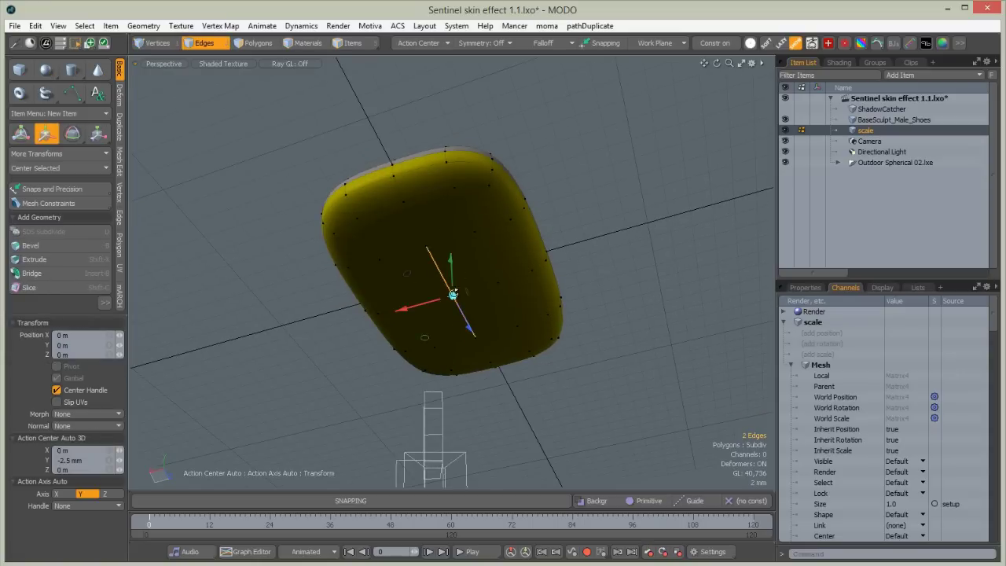
pyautogui.keyDown('alt'); pyautogui.moveTo(459, 293); pyautogui.dragTo(458, 324); pyautogui.keyUp('alt')
pyautogui.moveTo(451, 254); pyautogui.dragTo(452, 258)
pyautogui.press('space')
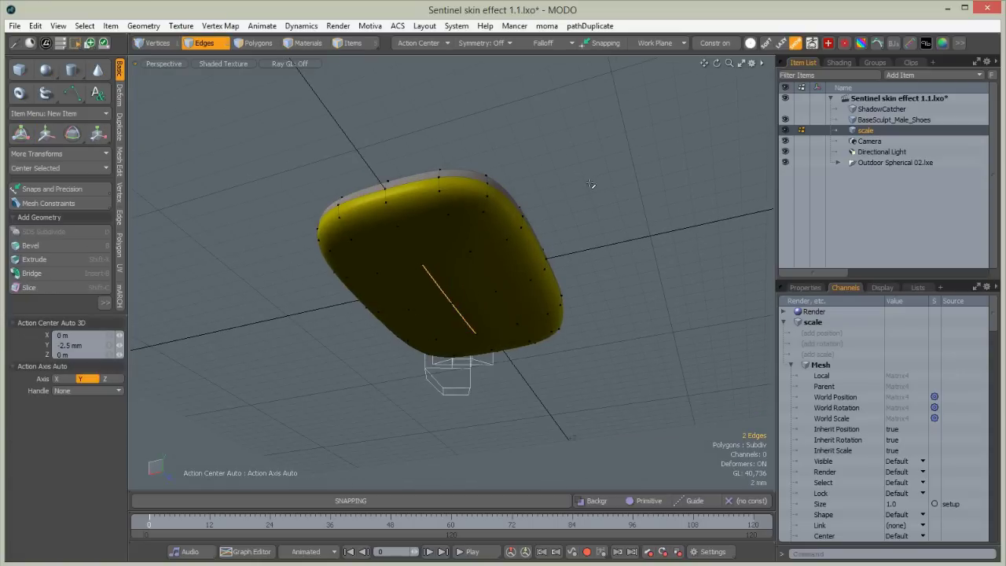
pyautogui.click(593, 186)
# Create an item mask for the male figure BaseSculpt_Male_Shoes in the shader tree and select the material inside it.
pyautogui.keyDown('alt'); pyautogui.moveTo(593, 186); pyautogui.dragTo(422, 226); pyautogui.keyUp('alt')
pyautogui.keyDown('alt'); pyautogui.keyDown('shift'); pyautogui.moveTo(422, 226); pyautogui.dragTo(445, 384); pyautogui.keyUp('shift'); pyautogui.keyUp('alt')
pyautogui.press('w')
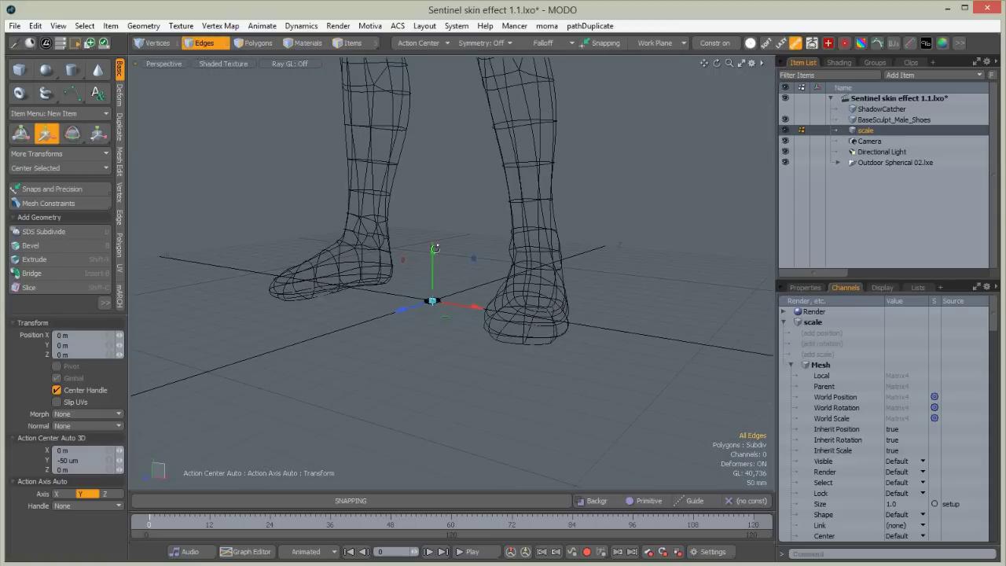
pyautogui.keyDown('alt'); pyautogui.keyDown('shift'); pyautogui.moveTo(477, 173); pyautogui.dragTo(396, 307); pyautogui.keyUp('shift'); pyautogui.keyUp('alt')
pyautogui.keyDown('alt'); pyautogui.keyDown('shift'); pyautogui.moveTo(462, 242); pyautogui.dragTo(441, 321); pyautogui.keyUp('shift'); pyautogui.keyUp('alt')
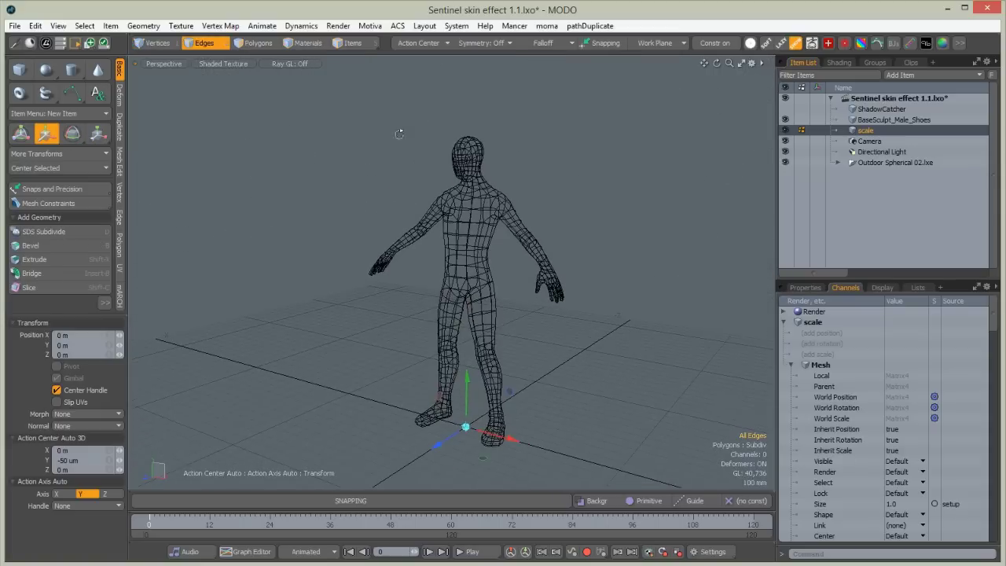
pyautogui.press('q')
pyautogui.click(346, 43)
pyautogui.click(471, 162)
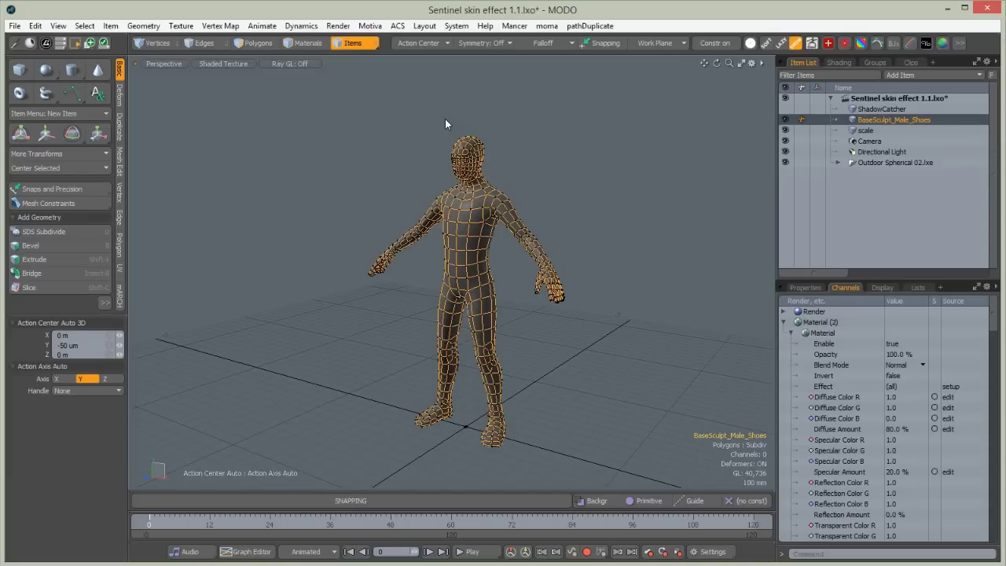
pyautogui.rightClick(884, 121)
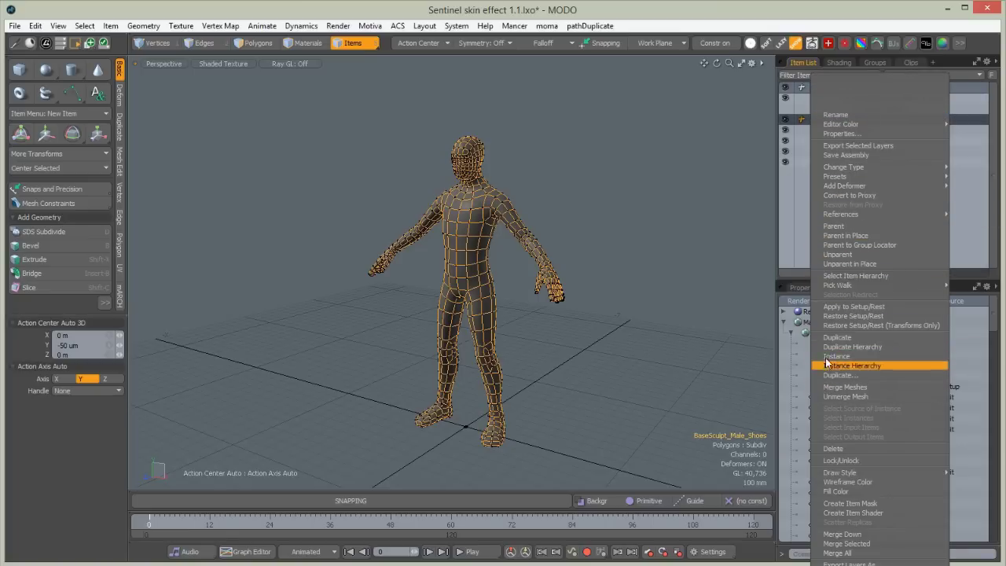
pyautogui.click(828, 514)
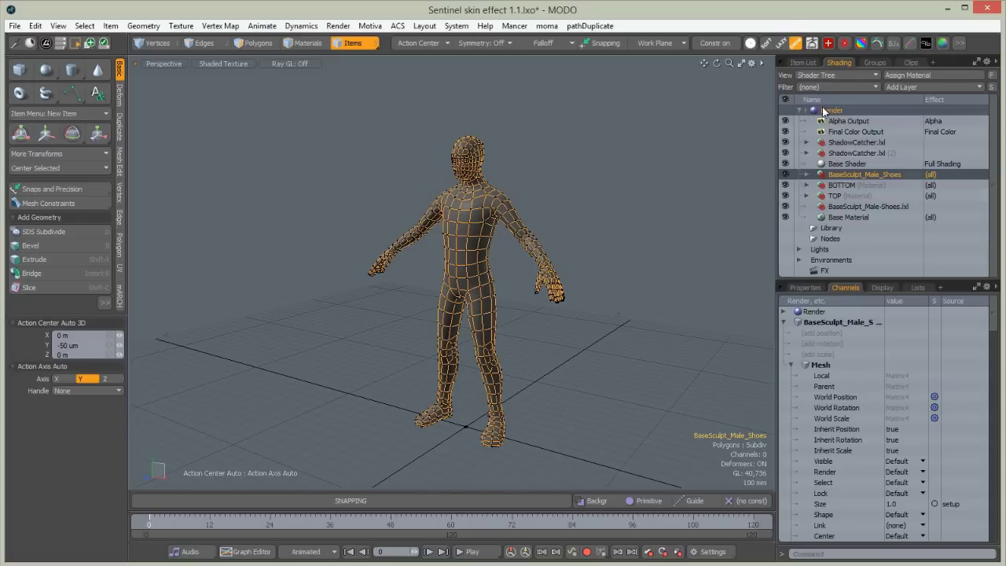
pyautogui.click(806, 174)
pyautogui.click(881, 184)
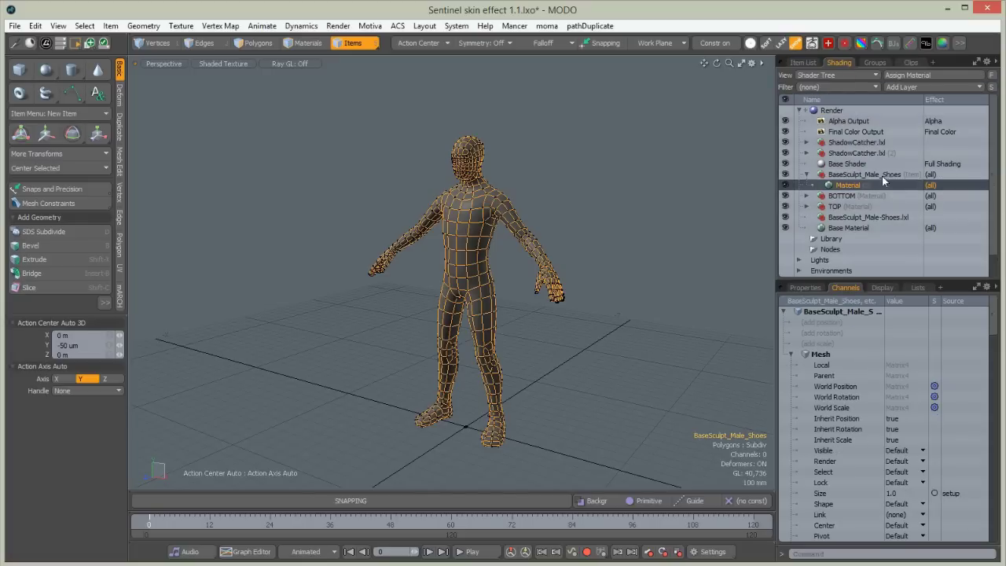
# Add a Surface Generator layer above the material in the male figure's item mask and select only that layer.
pyautogui.click(910, 88)
pyautogui.moveTo(882, 203)
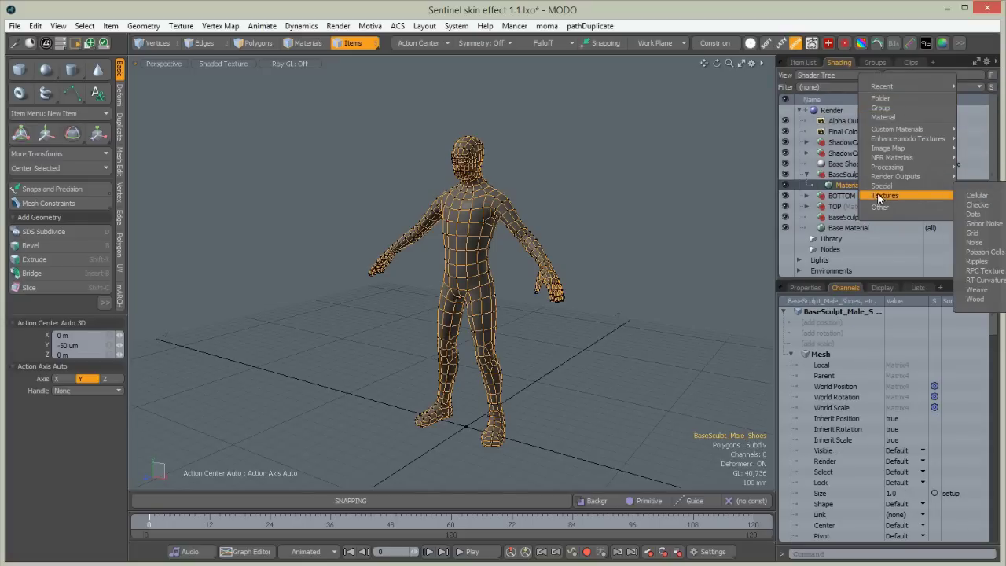
pyautogui.click(765, 91)
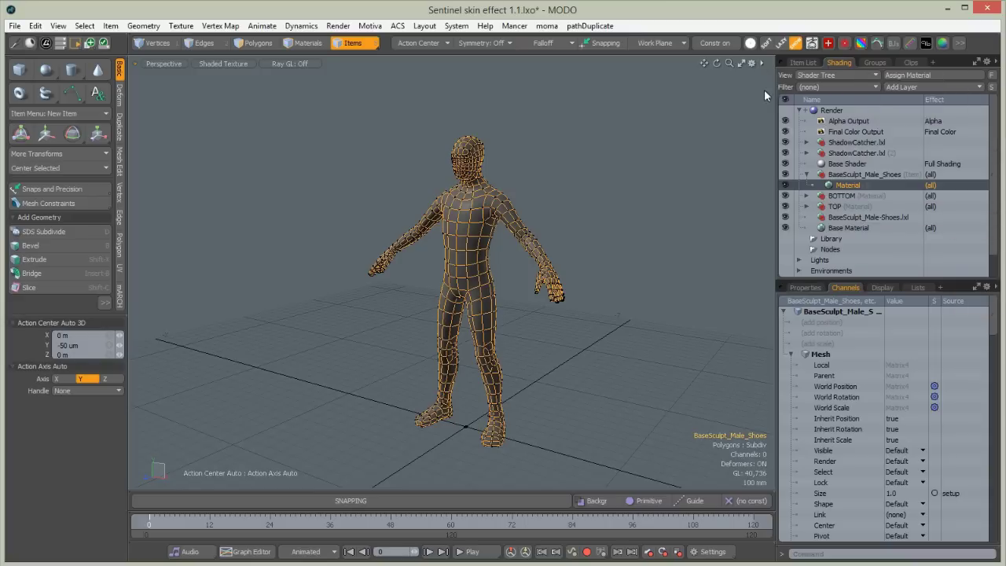
pyautogui.moveTo(774, 129); pyautogui.dragTo(622, 129)
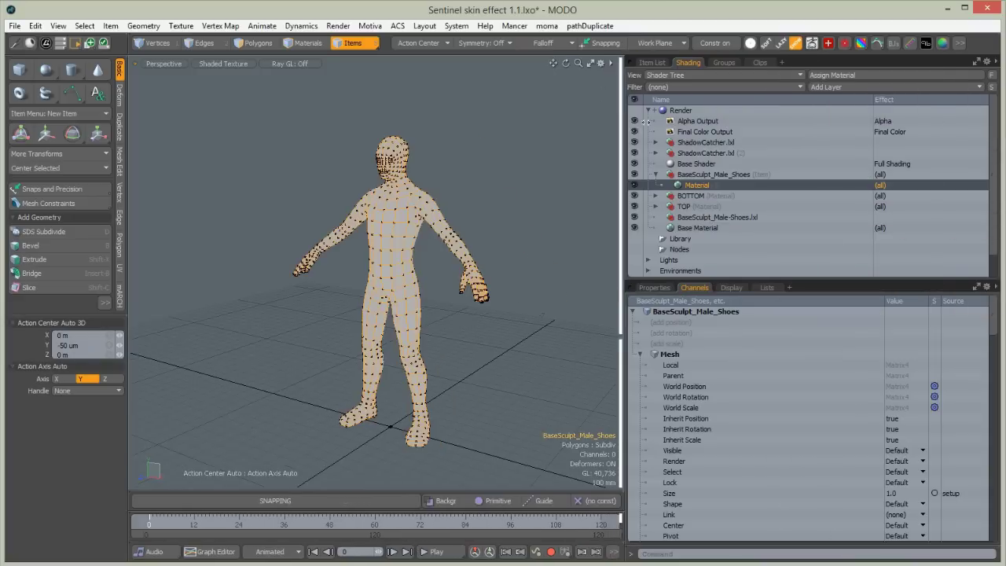
pyautogui.click(822, 90)
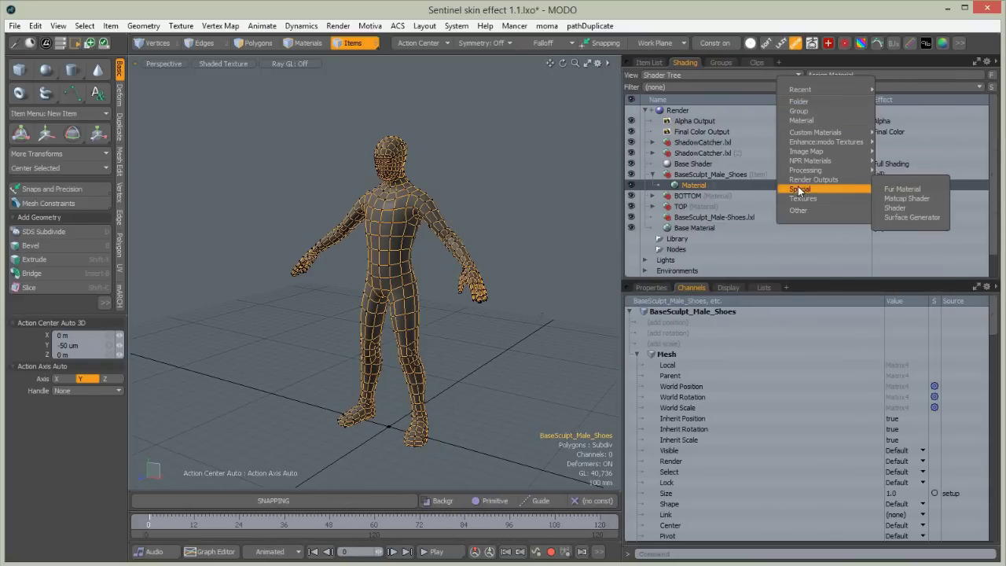
pyautogui.moveTo(799, 193)
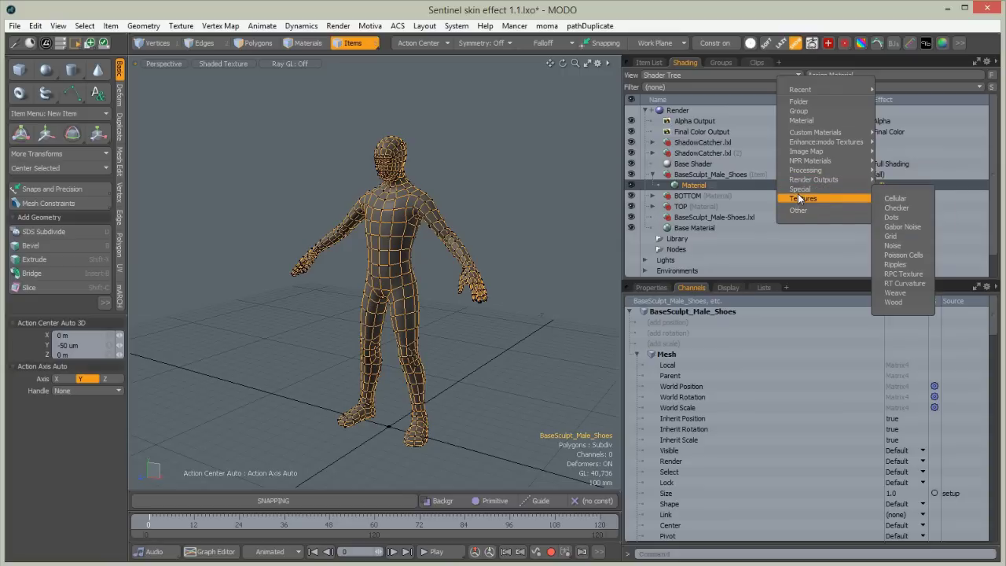
pyautogui.click(909, 218)
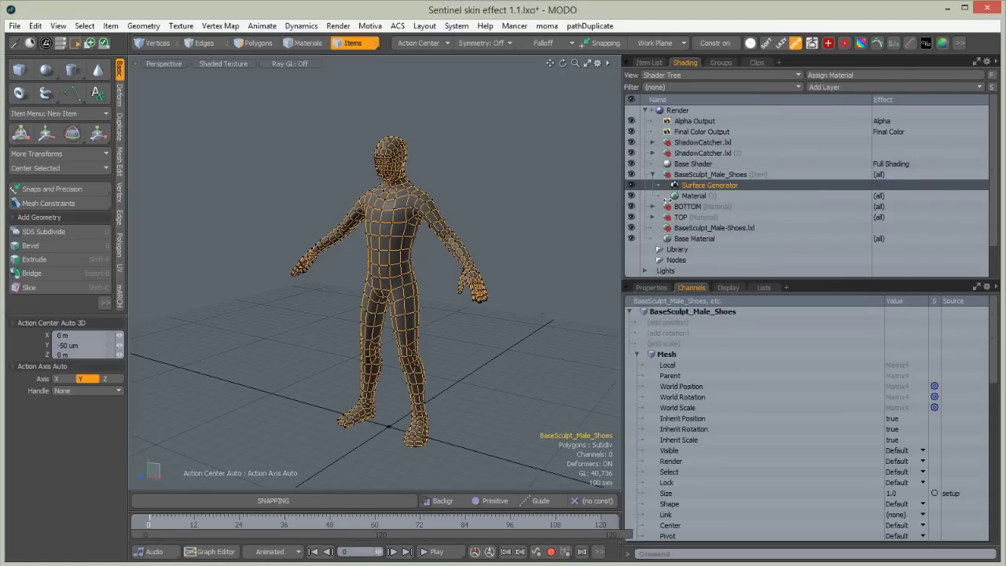
pyautogui.moveTo(622, 197); pyautogui.dragTo(781, 190)
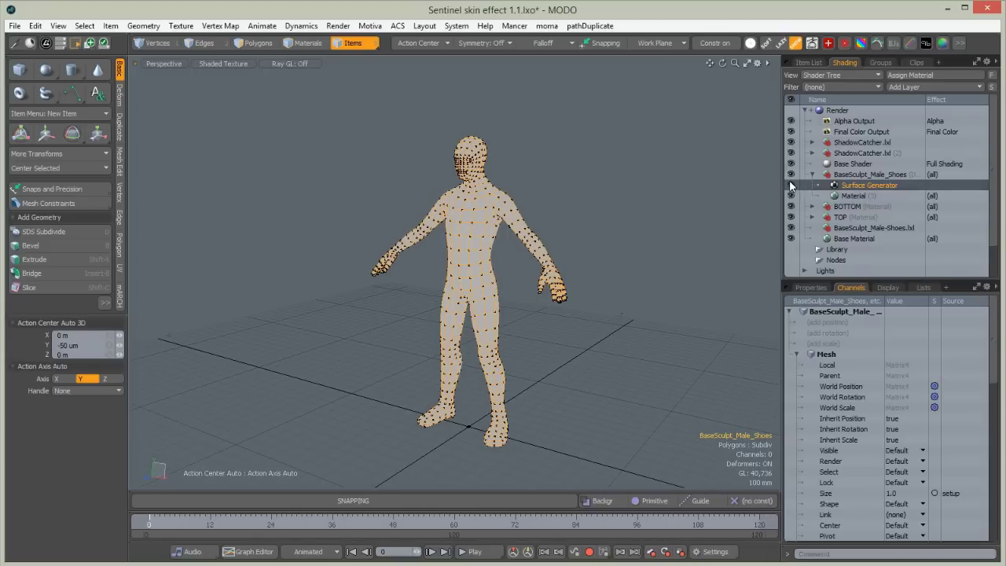
pyautogui.click(389, 184)
pyautogui.scroll(5, 429, 245)
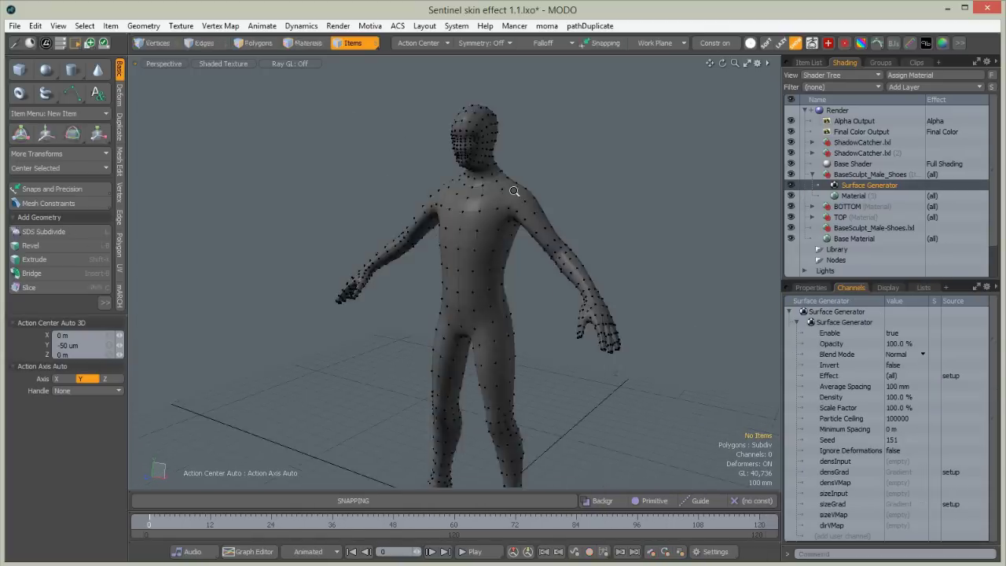
pyautogui.click(834, 186)
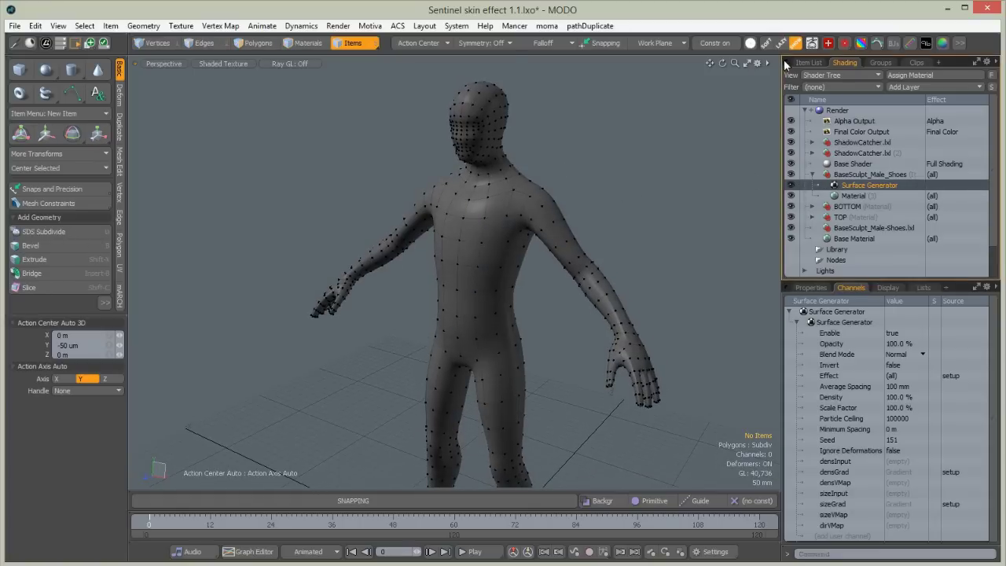
# Switch to the Setup layout and hide the Directional Light, keeping the figure's upper body in view.
pyautogui.click(808, 62)
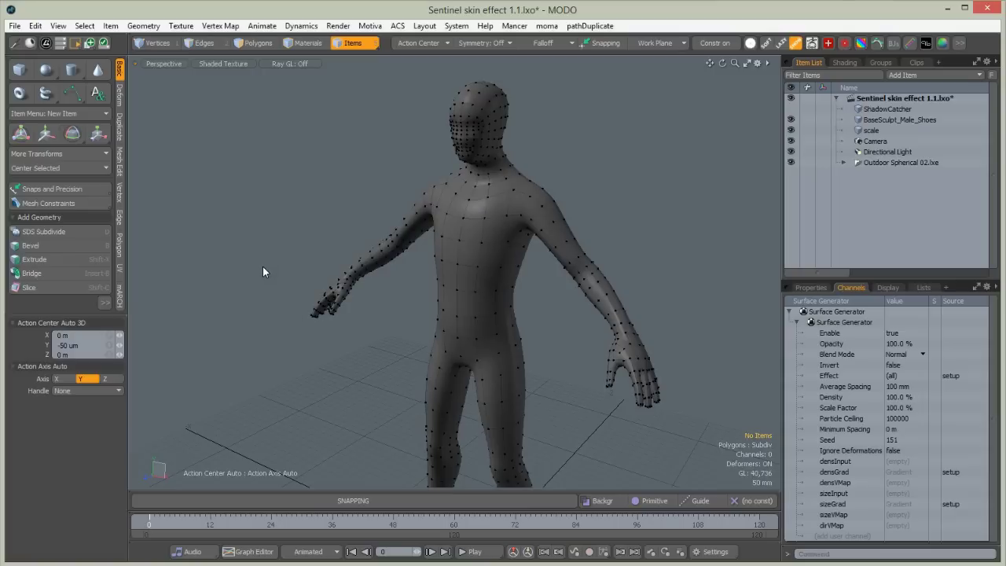
pyautogui.hotkey('ctrl', 'Tab')
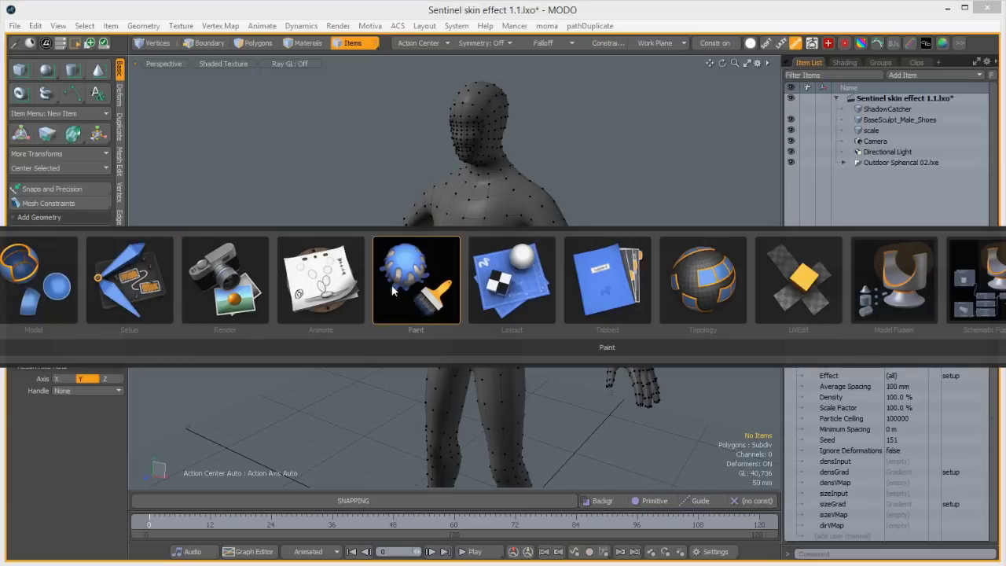
pyautogui.click(157, 286)
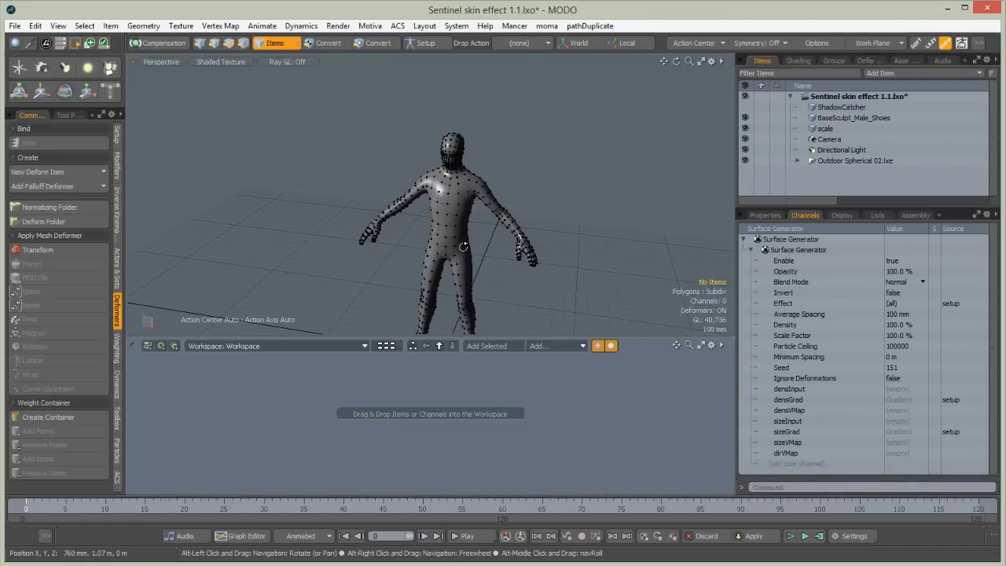
pyautogui.keyDown('alt'); pyautogui.moveTo(507, 255); pyautogui.dragTo(533, 213); pyautogui.keyUp('alt')
pyautogui.keyDown('alt'); pyautogui.moveTo(308, 246); pyautogui.dragTo(459, 228); pyautogui.keyUp('alt')
pyautogui.click(746, 139)
pyautogui.click(747, 150)
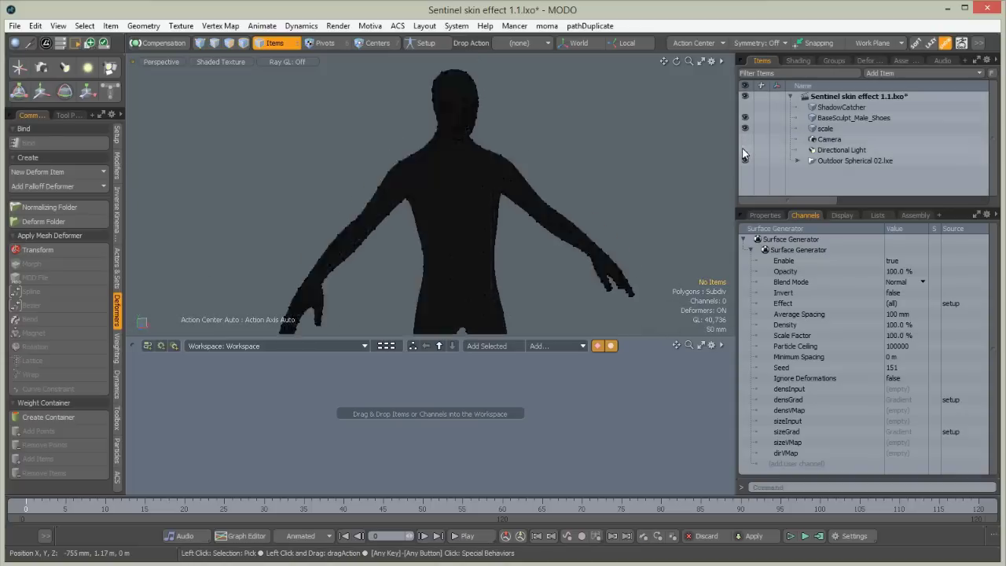
pyautogui.keyDown('alt'); pyautogui.moveTo(429, 257); pyautogui.dragTo(362, 248); pyautogui.keyUp('alt')
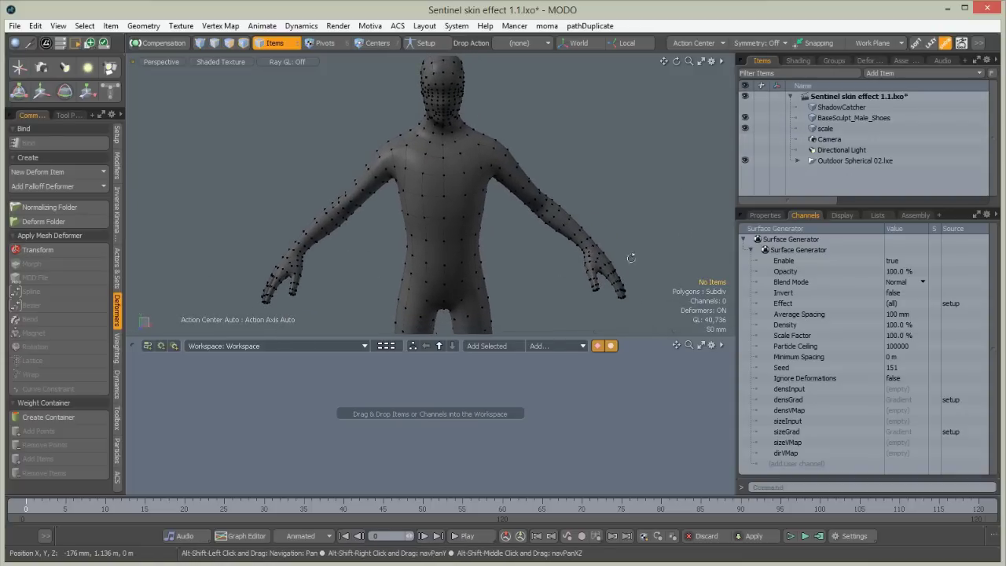
# Place the scale mesh in the schematic workspace and add a new Replicator item to the scene.
pyautogui.click(824, 130)
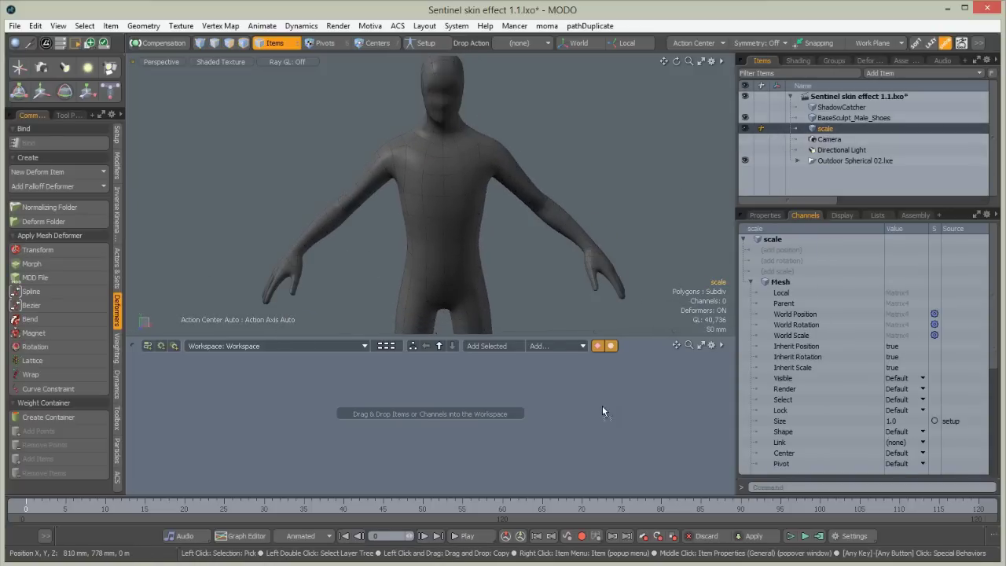
pyautogui.moveTo(602, 411); pyautogui.dragTo(410, 464)
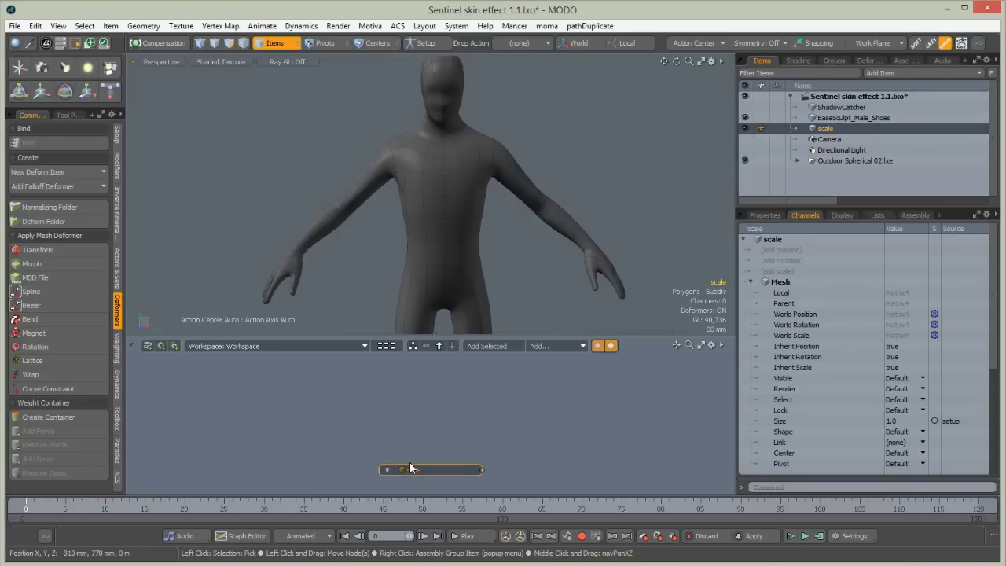
pyautogui.click(822, 108)
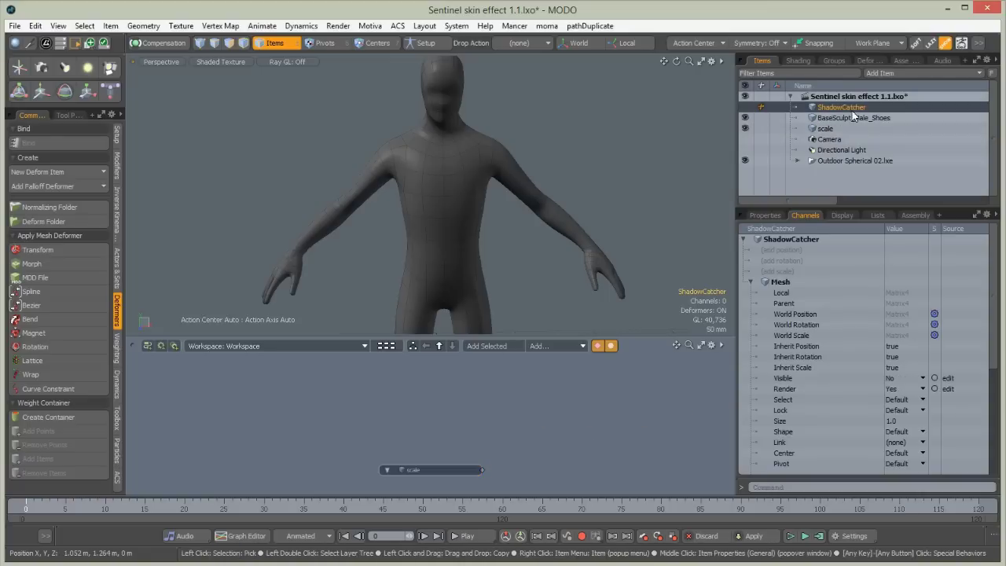
pyautogui.click(880, 72)
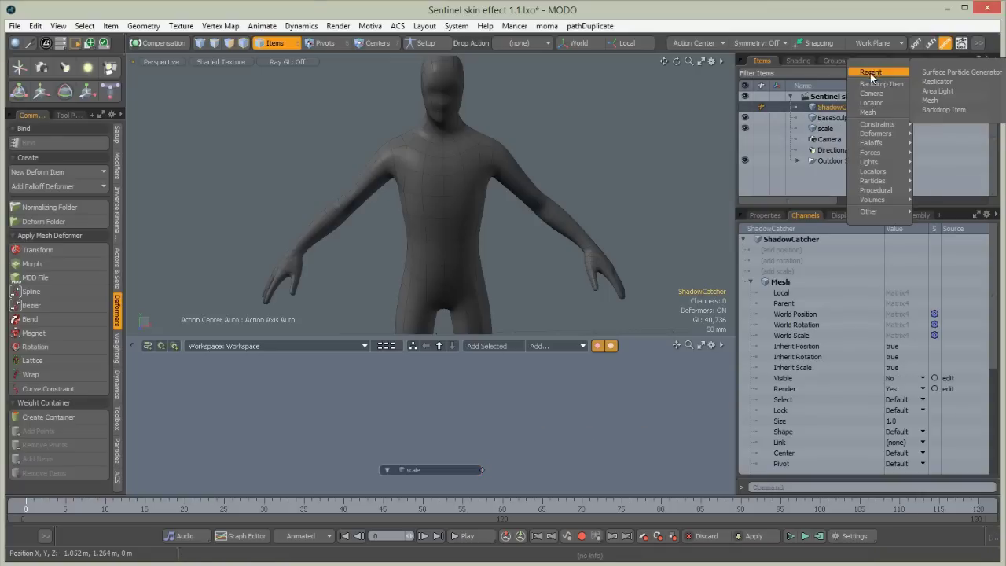
pyautogui.click(730, 179)
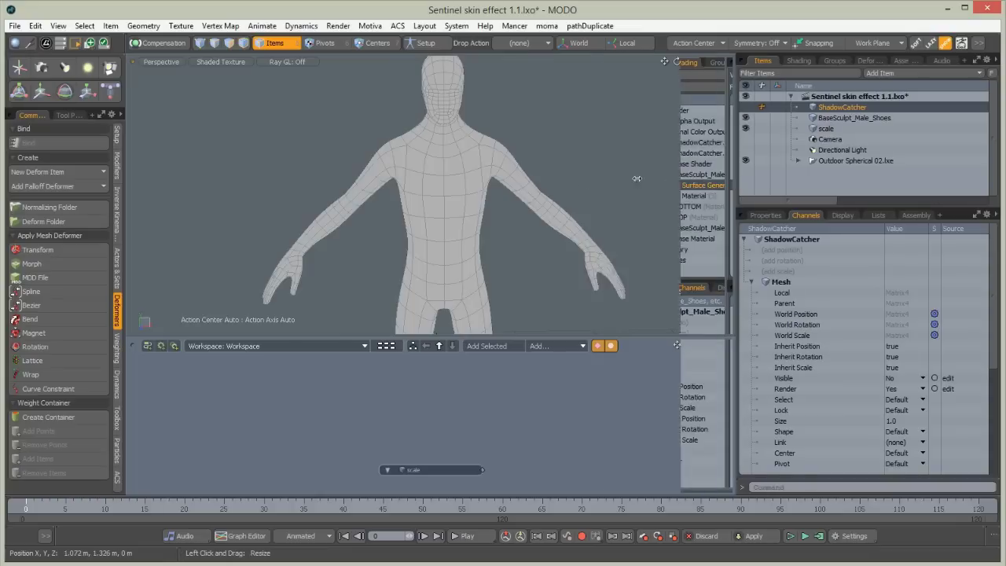
pyautogui.moveTo(738, 181); pyautogui.dragTo(583, 181)
pyautogui.click(799, 74)
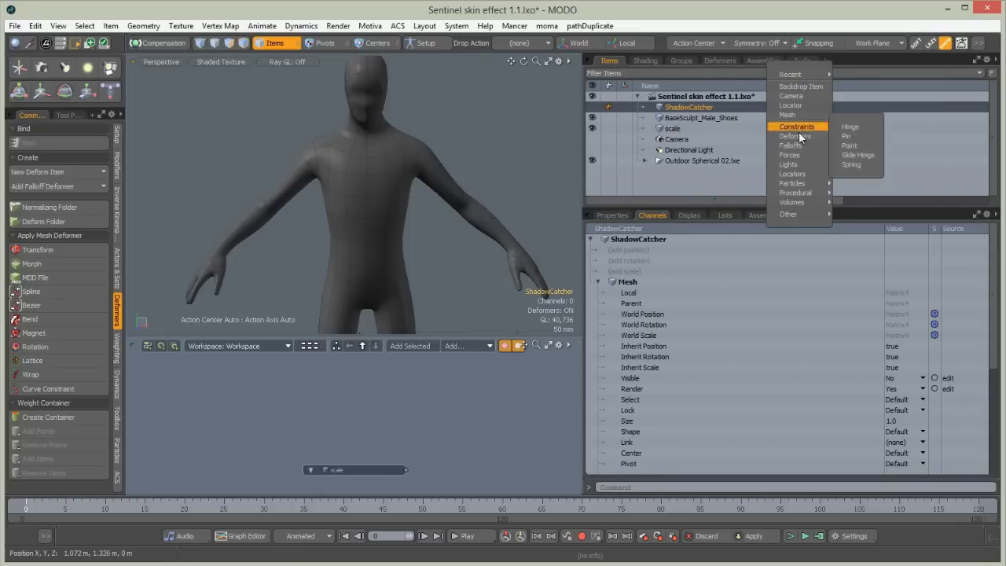
pyautogui.moveTo(799, 194)
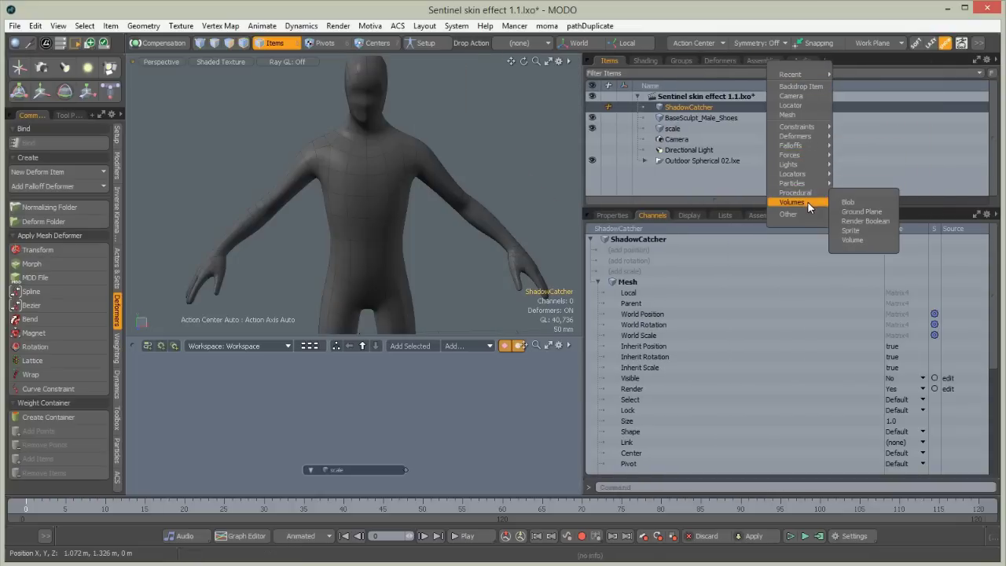
pyautogui.click(851, 183)
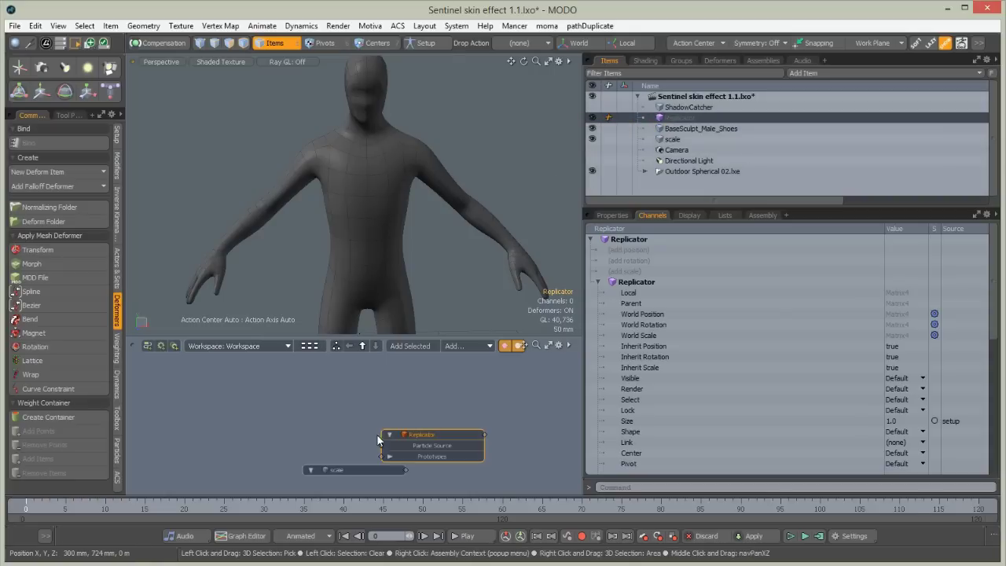
# Link the scale mesh to the Replicator's Prototypes and the Surface Generator to its Particle Source in the schematic.
pyautogui.moveTo(412, 435); pyautogui.dragTo(414, 403)
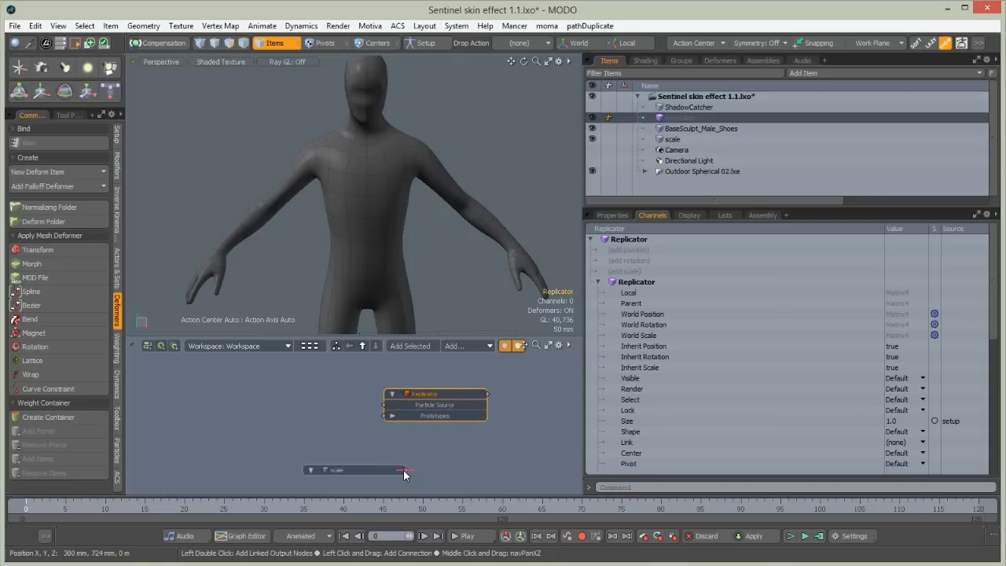
pyautogui.moveTo(404, 469); pyautogui.dragTo(454, 411)
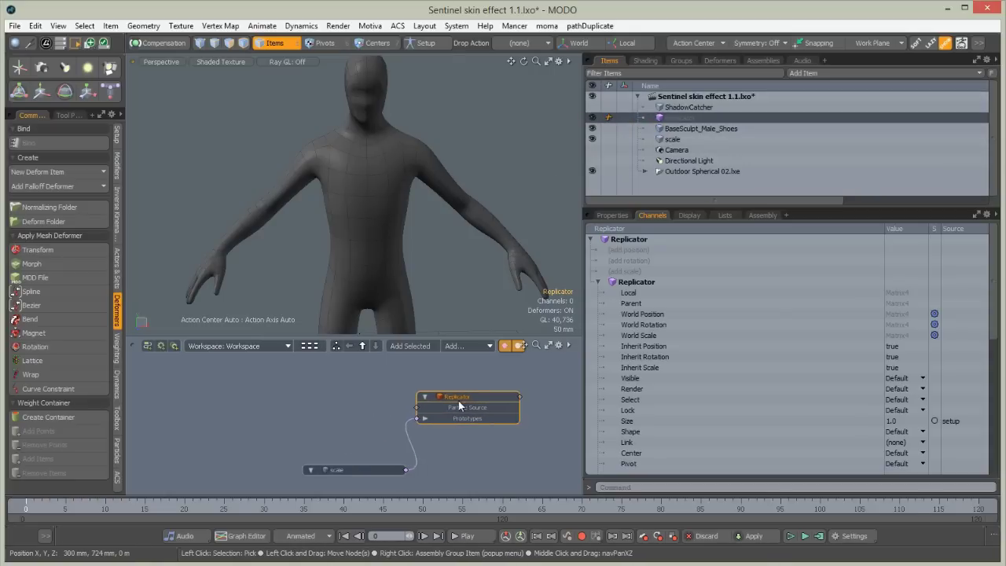
pyautogui.click(618, 217)
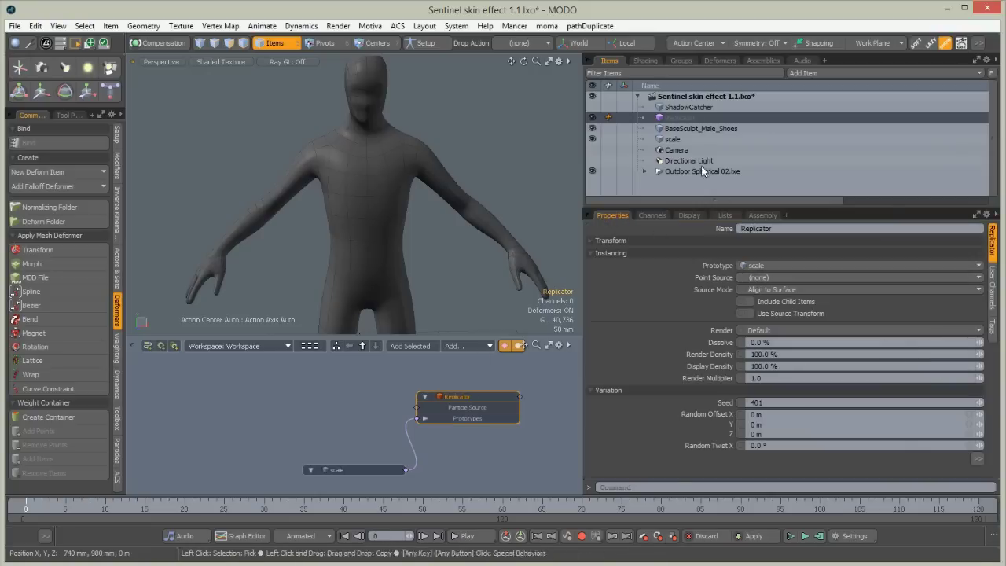
pyautogui.click(646, 60)
pyautogui.moveTo(674, 184); pyautogui.dragTo(228, 403)
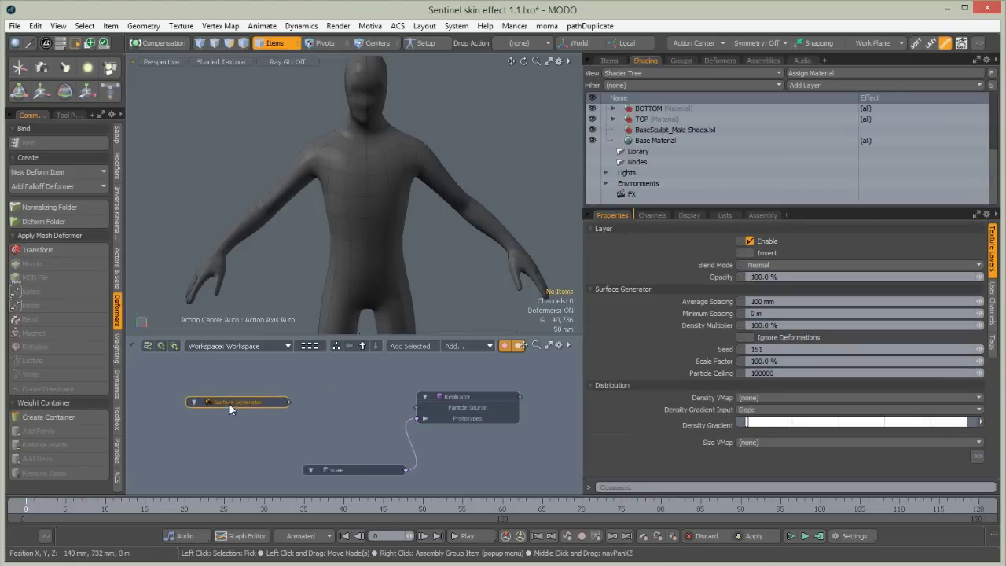
pyautogui.moveTo(289, 403); pyautogui.dragTo(416, 407)
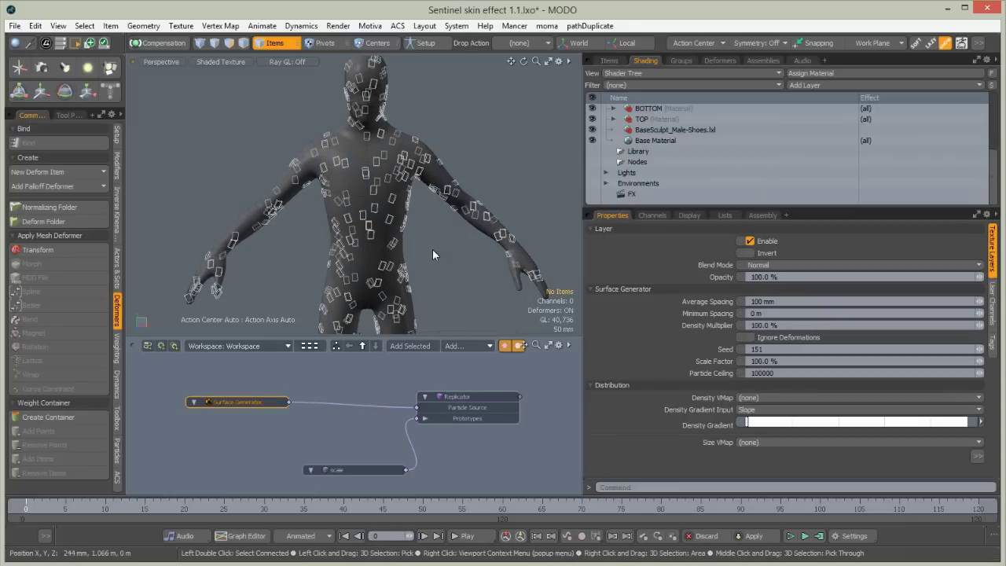
# Examine how the replicated scales are distributed over the figure, from several angles and in a render preview.
pyautogui.keyDown('alt'); pyautogui.moveTo(472, 253); pyautogui.dragTo(315, 261); pyautogui.keyUp('alt')
pyautogui.keyDown('alt'); pyautogui.keyDown('shift'); pyautogui.moveTo(432, 245); pyautogui.dragTo(397, 192); pyautogui.keyUp('shift'); pyautogui.keyUp('alt')
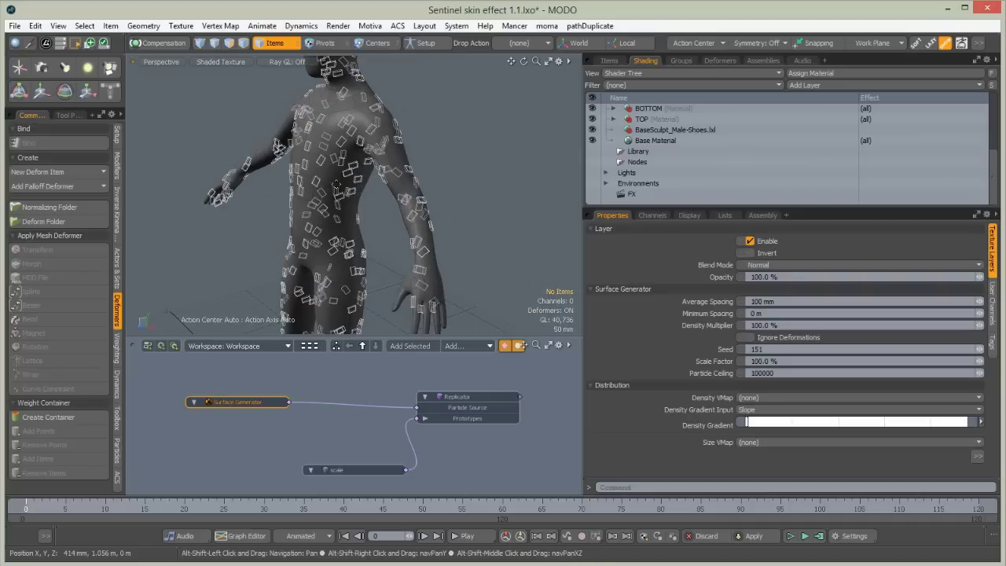
pyautogui.keyDown('ctrl'); pyautogui.keyDown('alt'); pyautogui.moveTo(411, 293); pyautogui.dragTo(472, 244); pyautogui.keyUp('alt'); pyautogui.keyUp('ctrl')
pyautogui.keyDown('alt'); pyautogui.moveTo(341, 231); pyautogui.dragTo(446, 235); pyautogui.keyUp('alt')
pyautogui.keyDown('ctrl'); pyautogui.keyDown('alt'); pyautogui.moveTo(372, 185); pyautogui.dragTo(334, 216); pyautogui.keyUp('alt'); pyautogui.keyUp('ctrl')
pyautogui.keyDown('alt'); pyautogui.moveTo(275, 260); pyautogui.dragTo(364, 270); pyautogui.keyUp('alt')
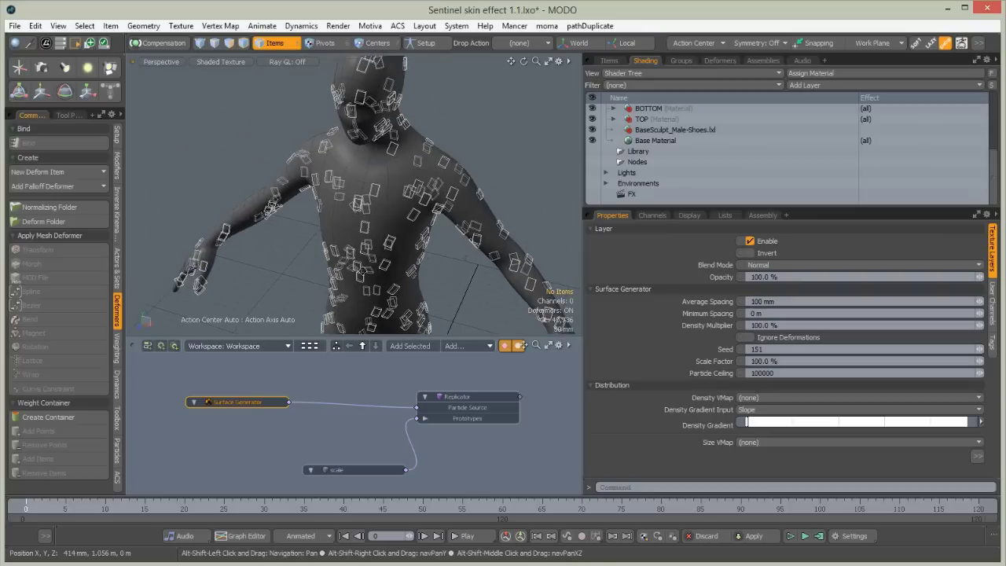
pyautogui.keyDown('alt'); pyautogui.moveTo(387, 180); pyautogui.dragTo(395, 250); pyautogui.keyUp('alt')
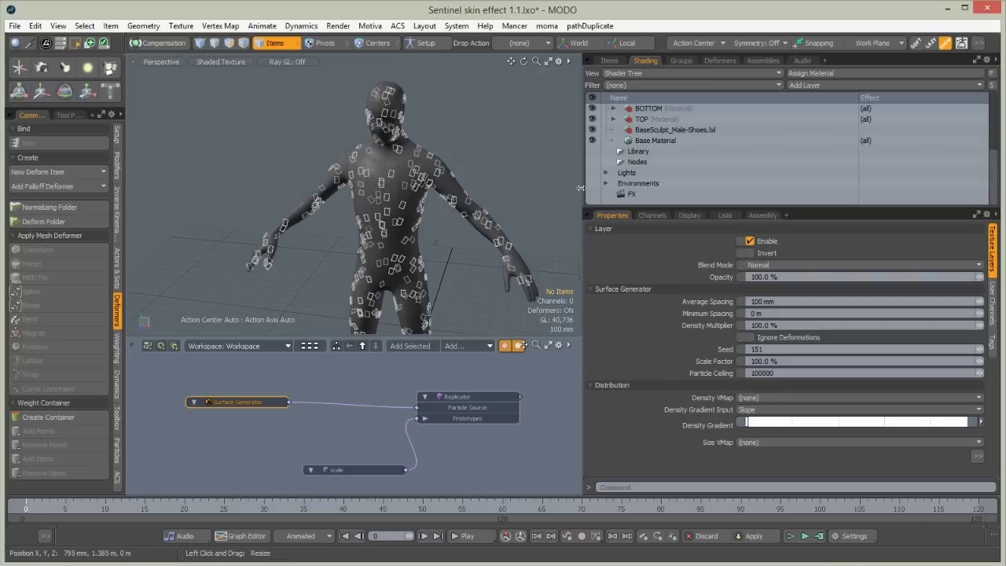
pyautogui.moveTo(583, 197); pyautogui.dragTo(753, 198)
pyautogui.moveTo(467, 209)
pyautogui.keyDown('alt'); pyautogui.mouseDown()
pyautogui.moveTo(337, 200)
pyautogui.moveTo(380, 228)
pyautogui.mouseUp(); pyautogui.keyUp('alt')
pyautogui.press('F8')
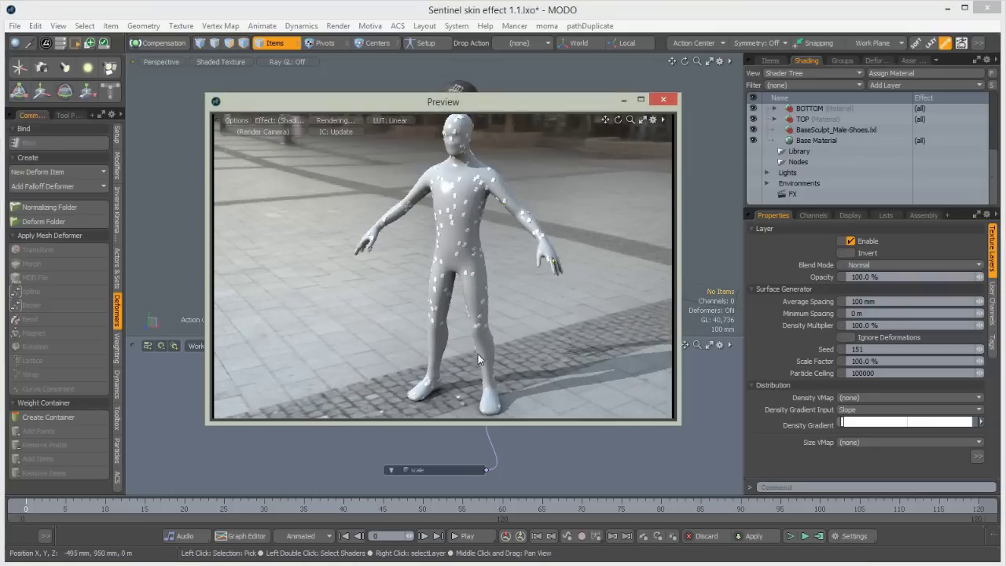
pyautogui.click(661, 100)
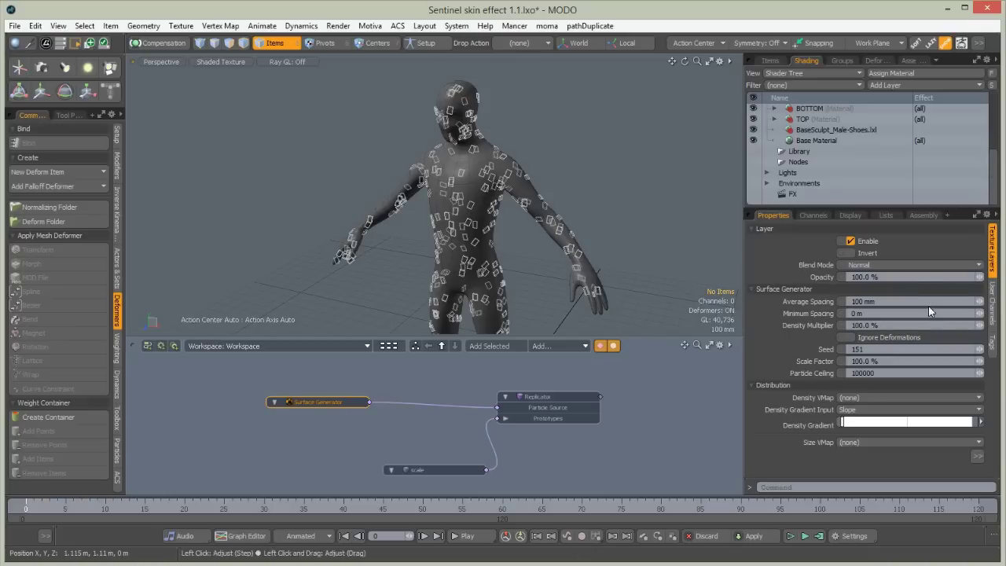
# Reduce the Surface Generator's average spacing to 17.9 mm, checking the scale coverage on the torso up close.
pyautogui.moveTo(980, 307); pyautogui.dragTo(978, 302)
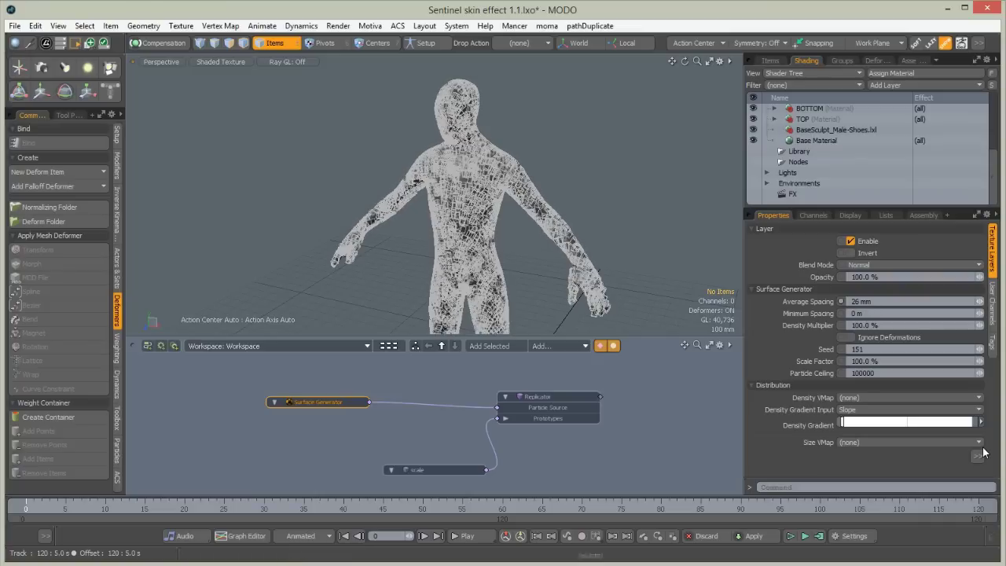
pyautogui.keyDown('ctrl'); pyautogui.keyDown('alt'); pyautogui.moveTo(454, 136); pyautogui.dragTo(399, 228); pyautogui.keyUp('alt'); pyautogui.keyUp('ctrl')
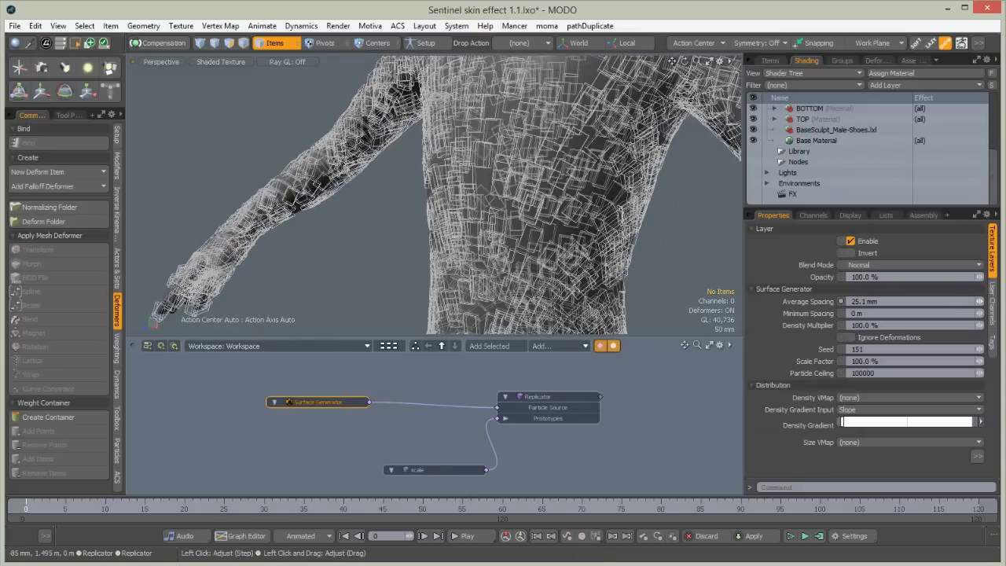
pyautogui.moveTo(980, 302); pyautogui.dragTo(963, 301)
pyautogui.moveTo(857, 301); pyautogui.dragTo(853, 301)
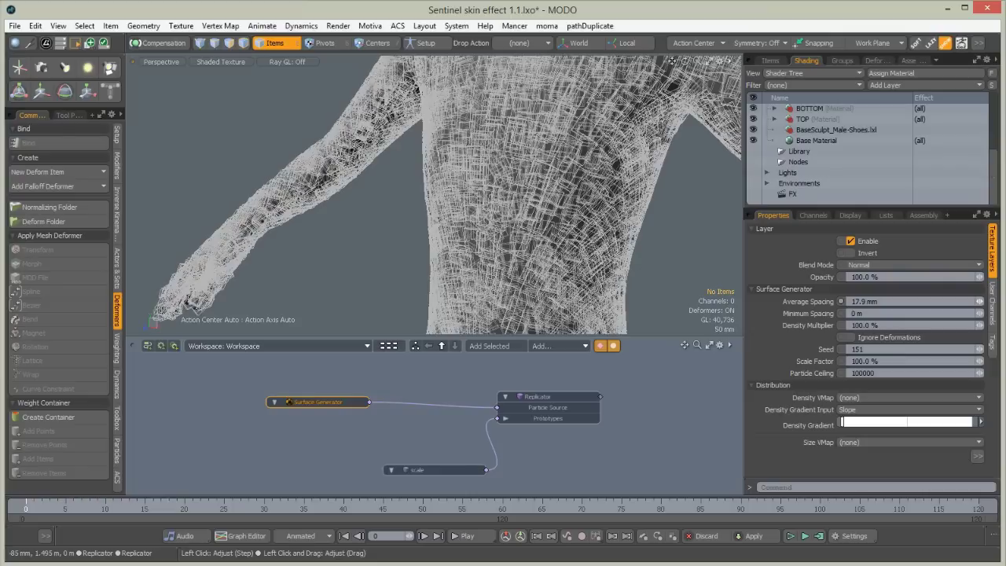
# Set the Surface Generator's average spacing to 17.7 mm and check the torso's scale coverage in a render preview.
pyautogui.moveTo(980, 302); pyautogui.dragTo(979, 302)
pyautogui.keyDown('alt'); pyautogui.moveTo(511, 170); pyautogui.dragTo(422, 274); pyautogui.keyUp('alt')
pyautogui.keyDown('alt'); pyautogui.keyDown('shift'); pyautogui.moveTo(464, 165); pyautogui.dragTo(488, 228); pyautogui.keyUp('shift'); pyautogui.keyUp('alt')
pyautogui.keyDown('alt'); pyautogui.moveTo(503, 189); pyautogui.dragTo(554, 117); pyautogui.keyUp('alt')
pyautogui.press('F8')
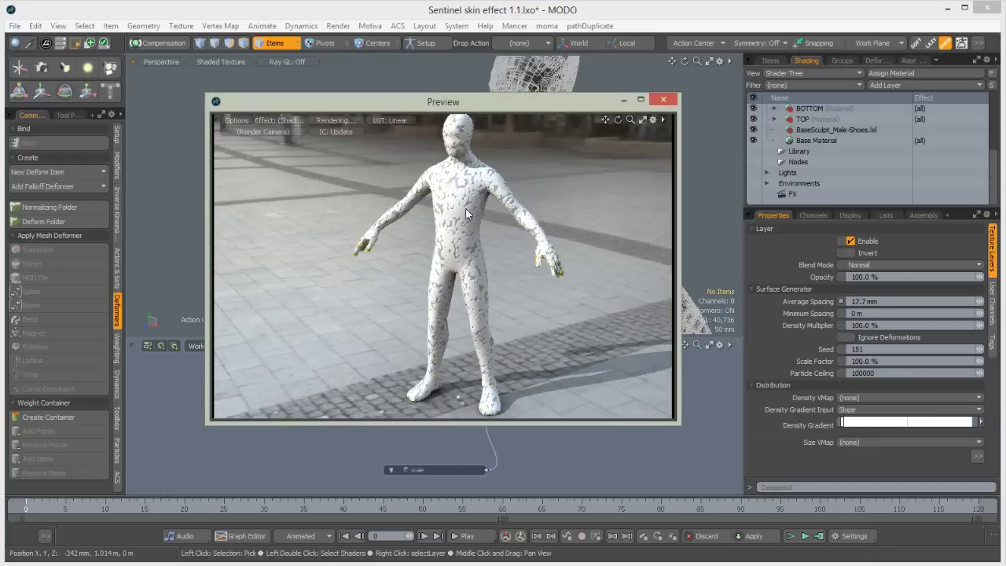
pyautogui.scroll(5, 526, 159)
pyautogui.keyDown('alt'); pyautogui.keyDown('shift'); pyautogui.moveTo(526, 158); pyautogui.dragTo(484, 235); pyautogui.keyUp('shift'); pyautogui.keyUp('alt')
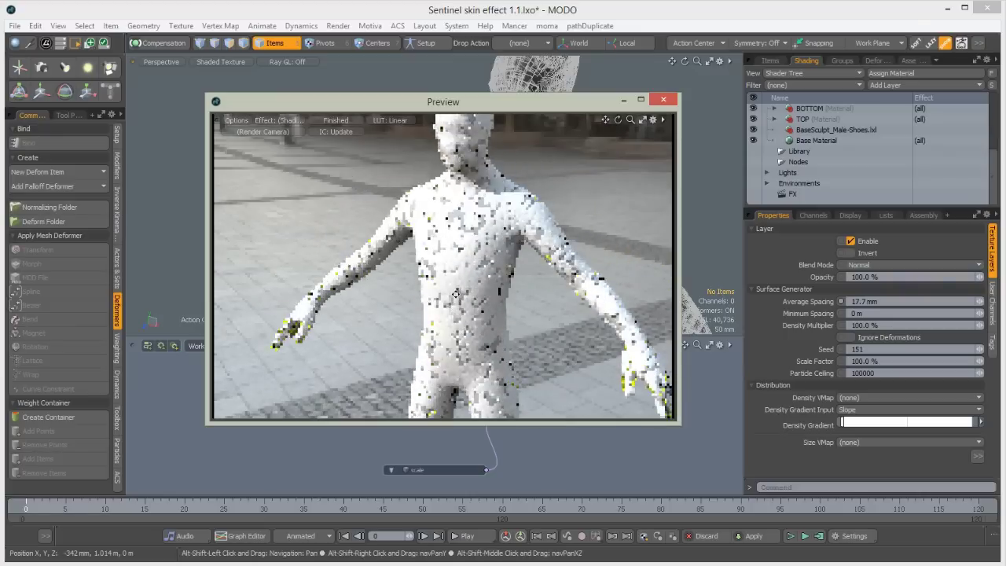
pyautogui.scroll(2, 524, 189)
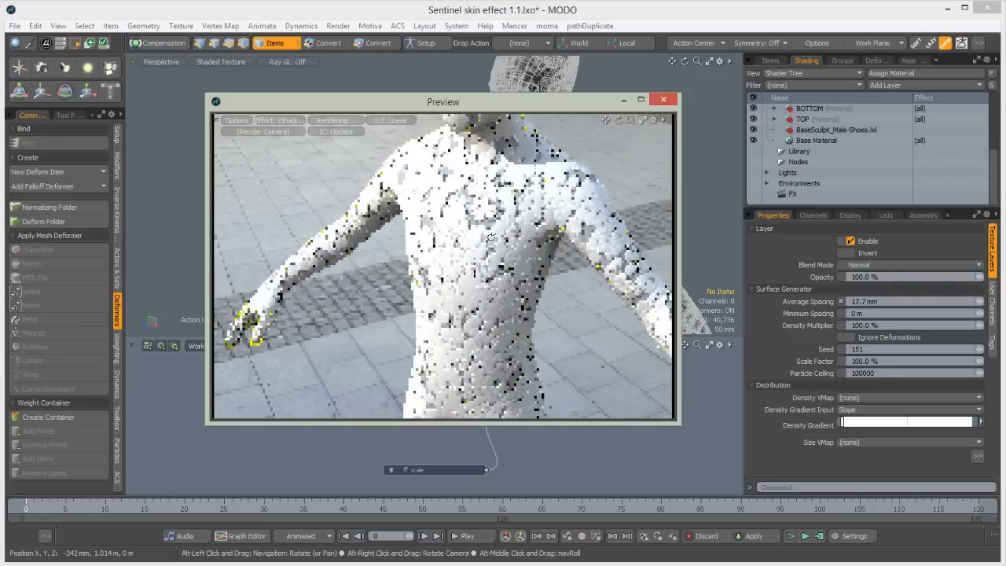
# Set the Surface Generator's minimum spacing to 17 mm and reduce it in stages to 5.8 mm.
pyautogui.click(853, 313)
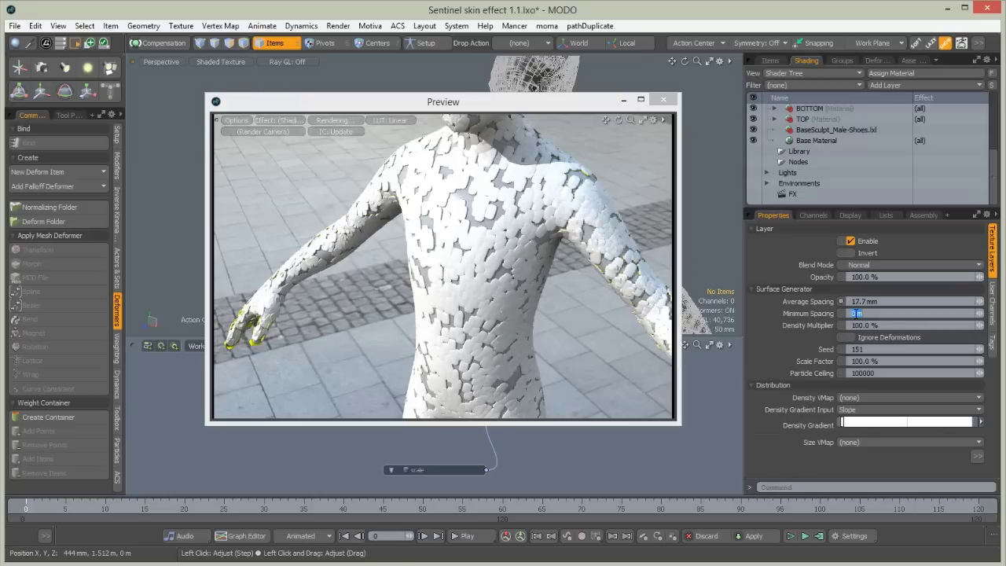
pyautogui.write('17m')
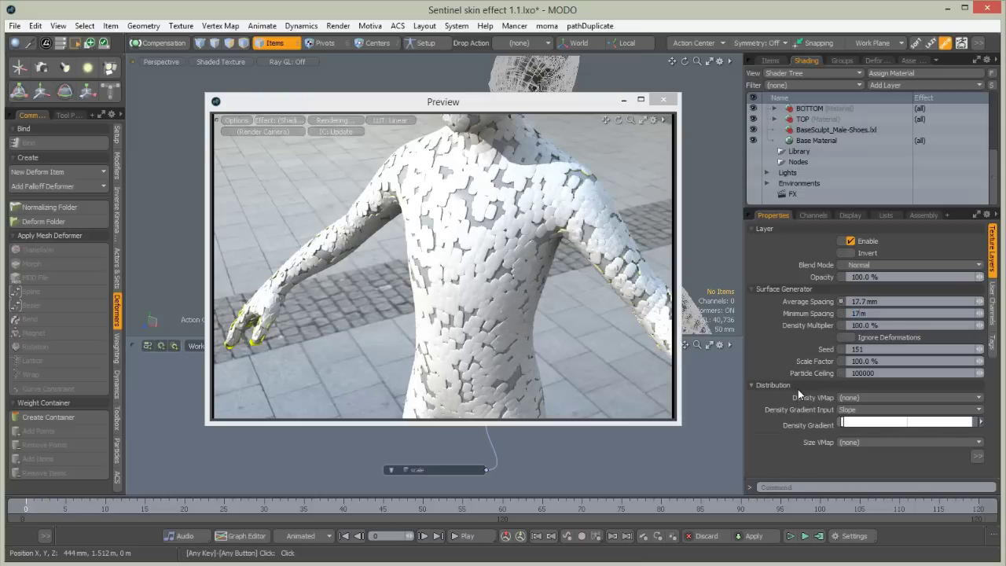
pyautogui.write('m')
pyautogui.press('Return')
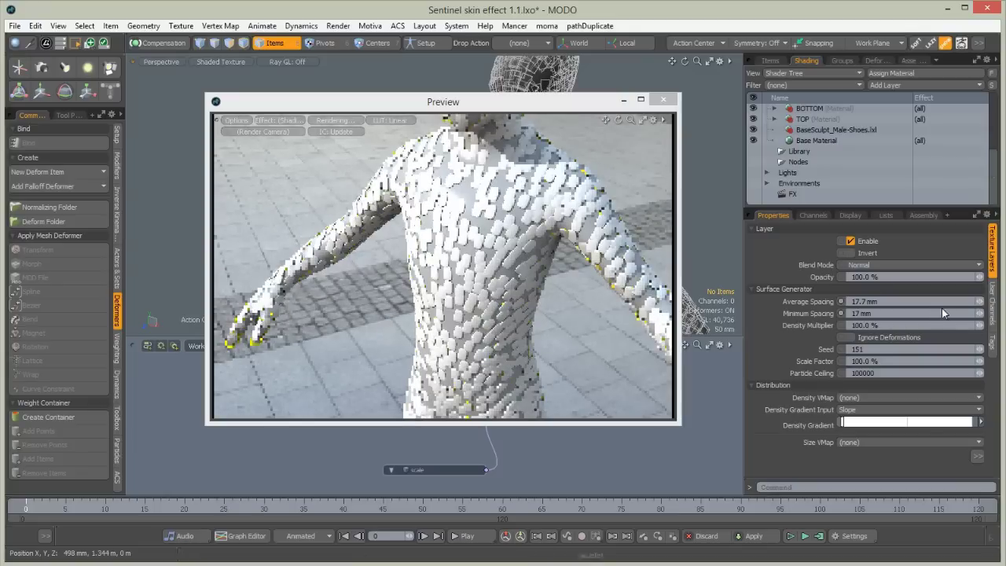
pyautogui.moveTo(980, 314); pyautogui.dragTo(968, 314)
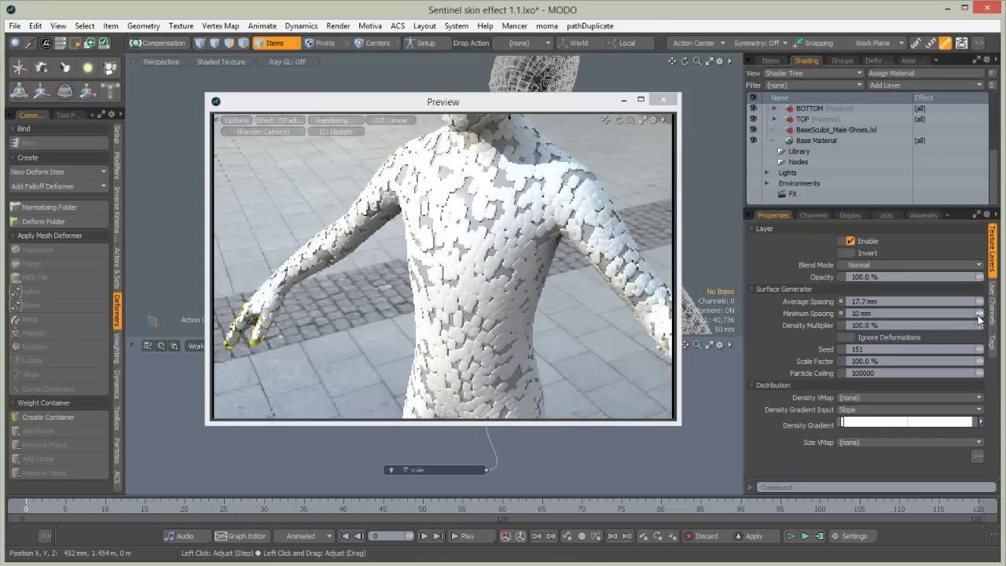
pyautogui.moveTo(979, 316); pyautogui.dragTo(972, 315)
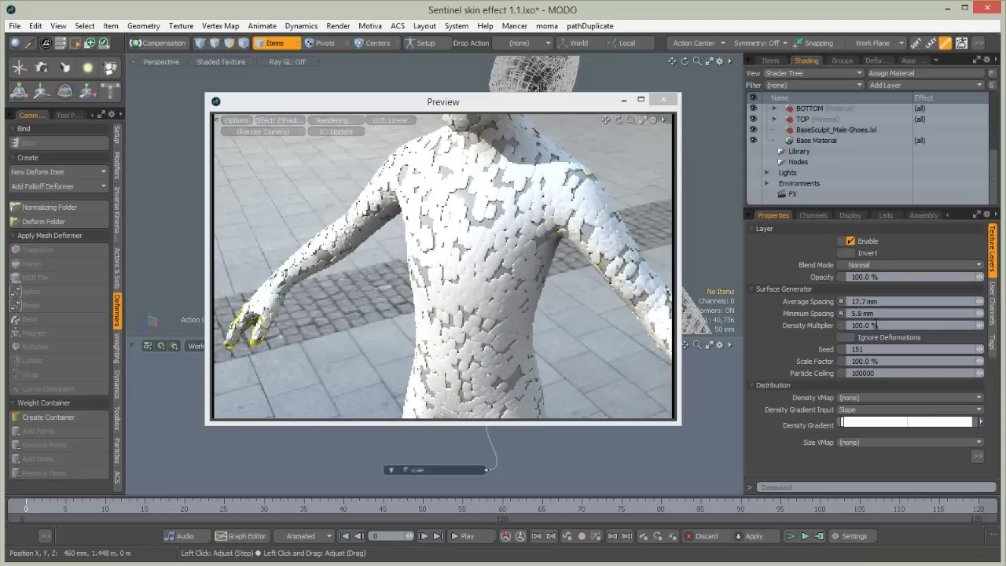
# Raise the Surface Generator's density multiplier to 200 % and further to 300 %, comparing the scale coverage on the head and chest.
pyautogui.click(863, 325)
pyautogui.write('200')
pyautogui.press('Return')
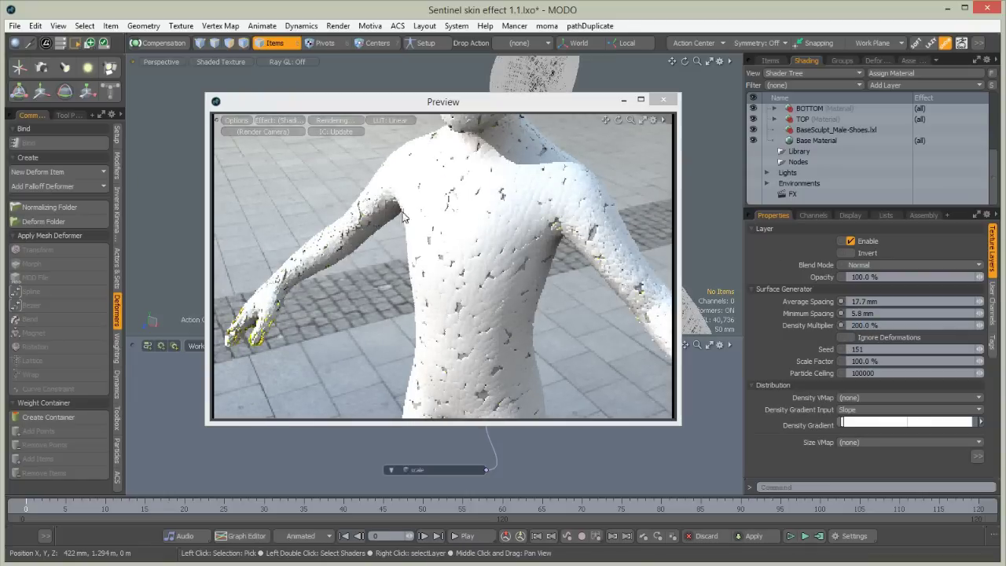
pyautogui.keyDown('alt'); pyautogui.moveTo(472, 371); pyautogui.dragTo(515, 264); pyautogui.keyUp('alt')
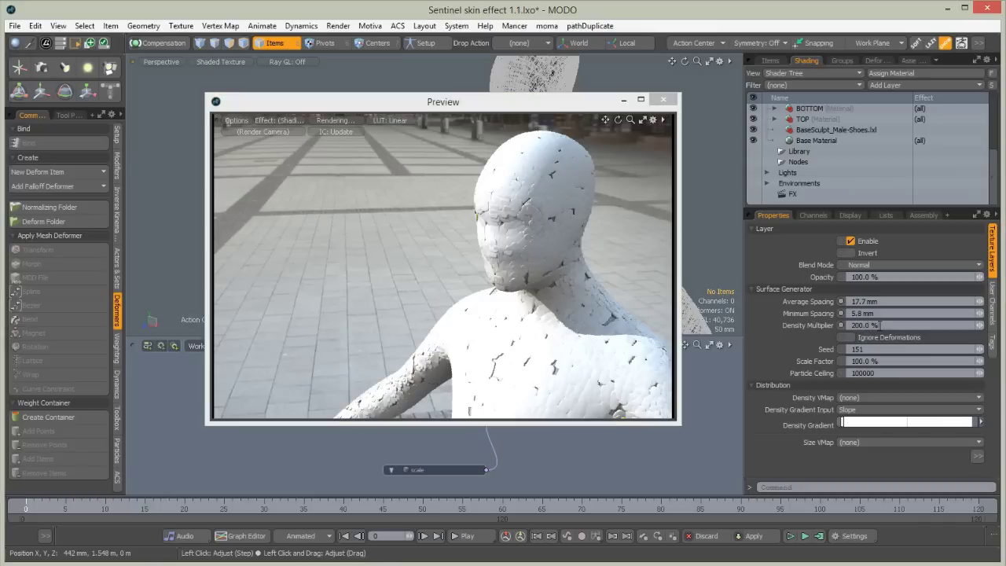
pyautogui.moveTo(879, 326); pyautogui.dragTo(847, 337)
pyautogui.write('300')
pyautogui.press('Return')
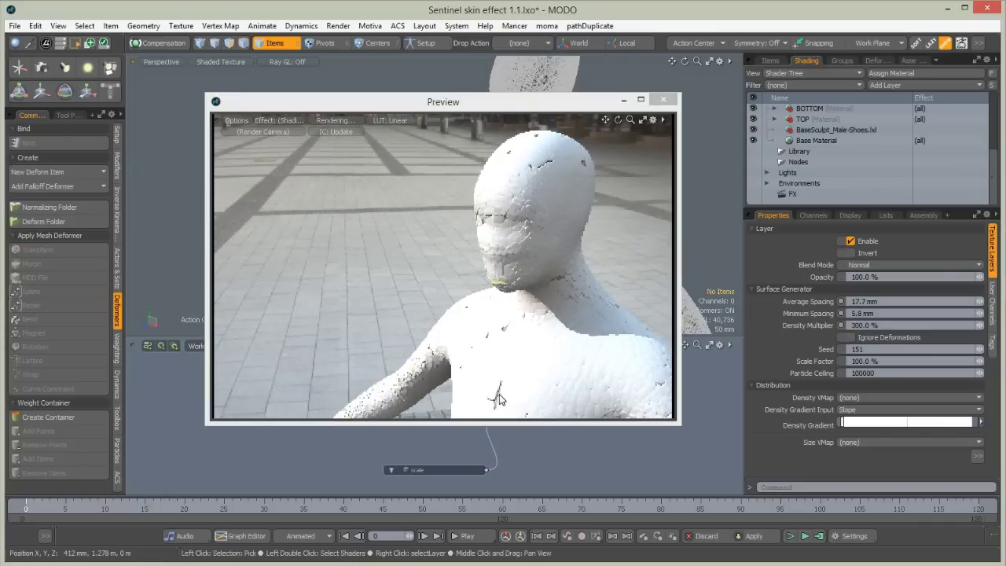
# Examine the rendered scales on the head, chest, arm and fingers up close, and close the render preview.
pyautogui.keyDown('alt'); pyautogui.moveTo(356, 407); pyautogui.dragTo(470, 248); pyautogui.keyUp('alt')
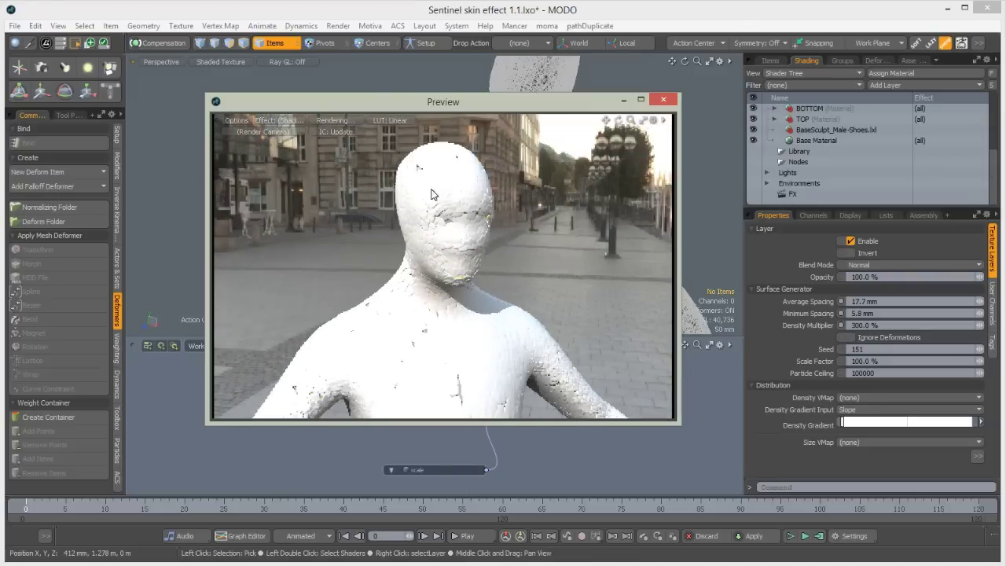
pyautogui.keyDown('alt'); pyautogui.keyDown('shift'); pyautogui.moveTo(409, 325); pyautogui.dragTo(349, 266); pyautogui.keyUp('shift'); pyautogui.keyUp('alt')
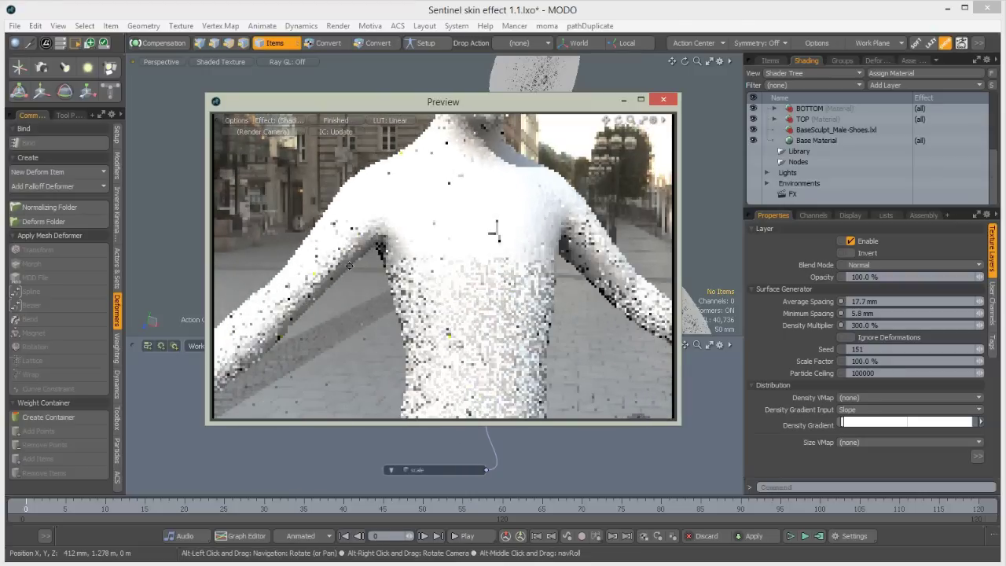
pyautogui.keyDown('alt'); pyautogui.moveTo(495, 230); pyautogui.dragTo(534, 223); pyautogui.keyUp('alt')
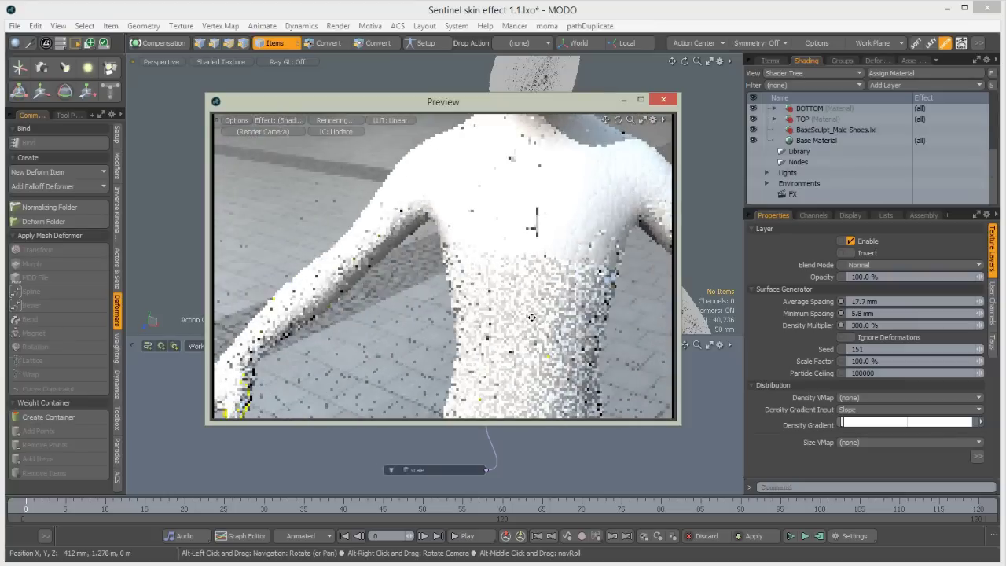
pyautogui.keyDown('alt'); pyautogui.keyDown('shift'); pyautogui.moveTo(531, 318); pyautogui.dragTo(272, 265); pyautogui.keyUp('shift'); pyautogui.keyUp('alt')
pyautogui.keyDown('alt'); pyautogui.keyDown('shift'); pyautogui.moveTo(586, 385); pyautogui.dragTo(469, 283); pyautogui.keyUp('shift'); pyautogui.keyUp('alt')
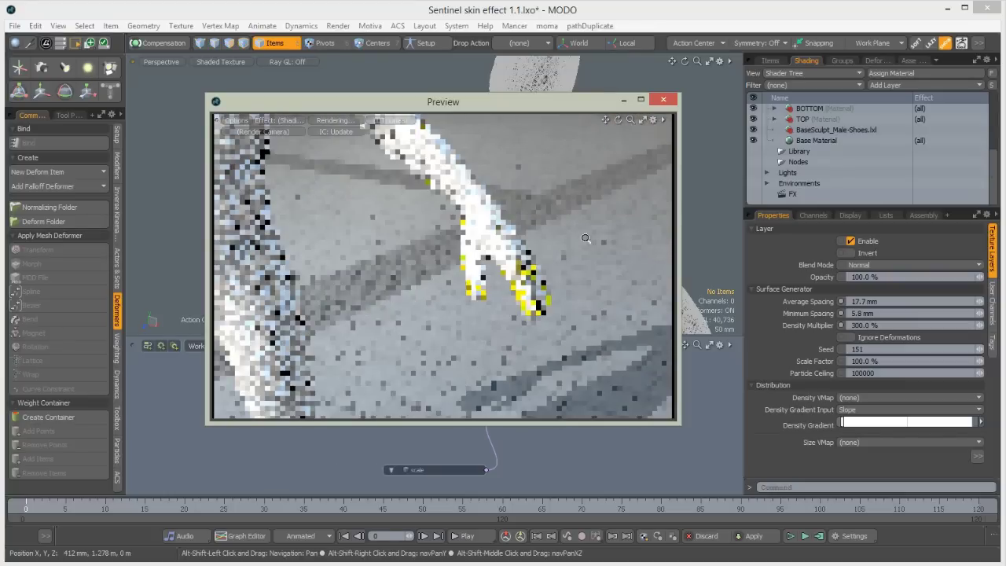
pyautogui.keyDown('ctrl'); pyautogui.keyDown('alt'); pyautogui.moveTo(586, 239); pyautogui.dragTo(624, 245); pyautogui.keyUp('alt'); pyautogui.keyUp('ctrl')
pyautogui.keyDown('ctrl'); pyautogui.keyDown('alt'); pyautogui.moveTo(563, 260); pyautogui.dragTo(590, 261); pyautogui.keyUp('alt'); pyautogui.keyUp('ctrl')
pyautogui.keyDown('alt'); pyautogui.moveTo(511, 272); pyautogui.dragTo(480, 189); pyautogui.keyUp('alt')
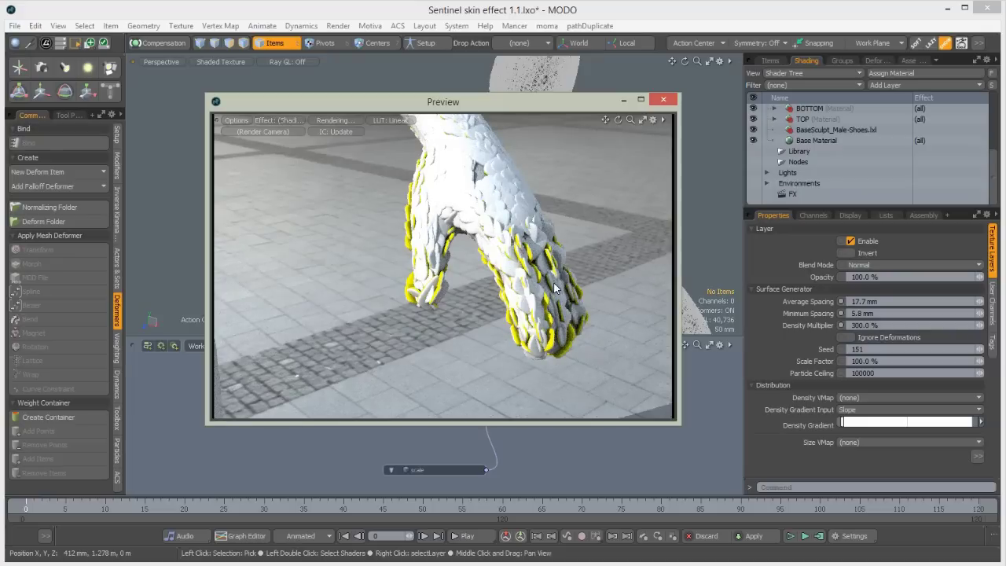
pyautogui.click(664, 99)
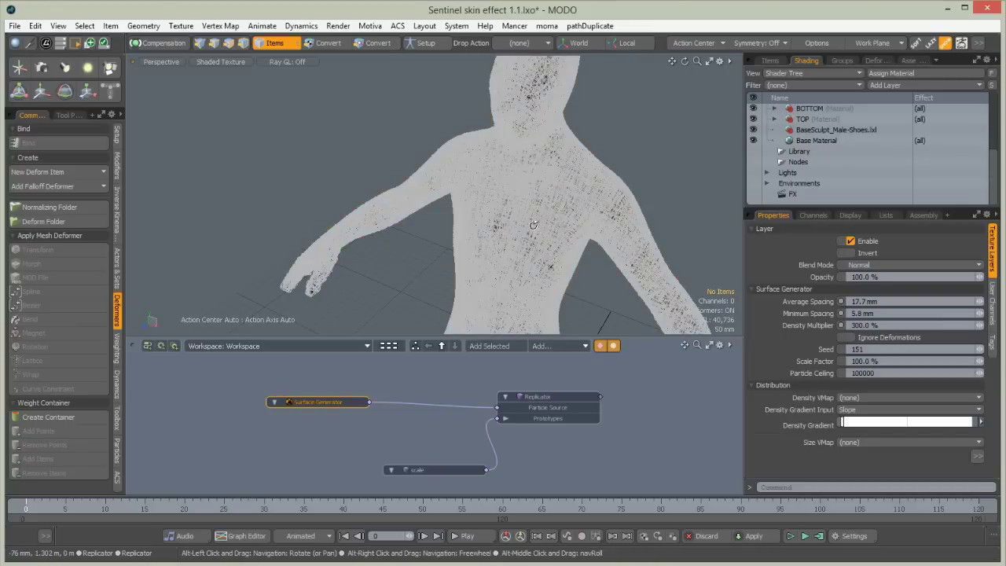
# Hide the Replicator and show the bare figure from the front in an enlarged viewport.
pyautogui.click(770, 62)
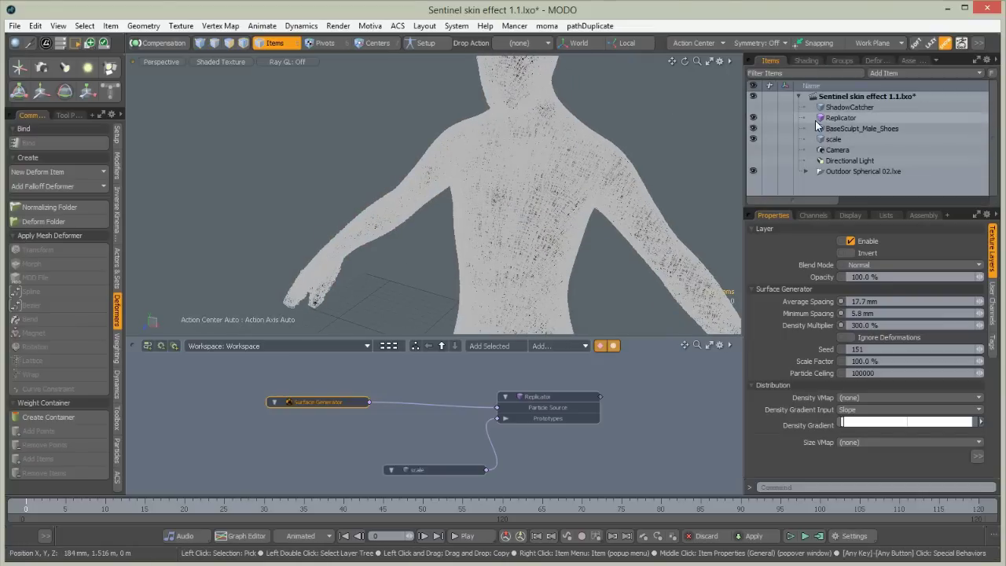
pyautogui.click(754, 118)
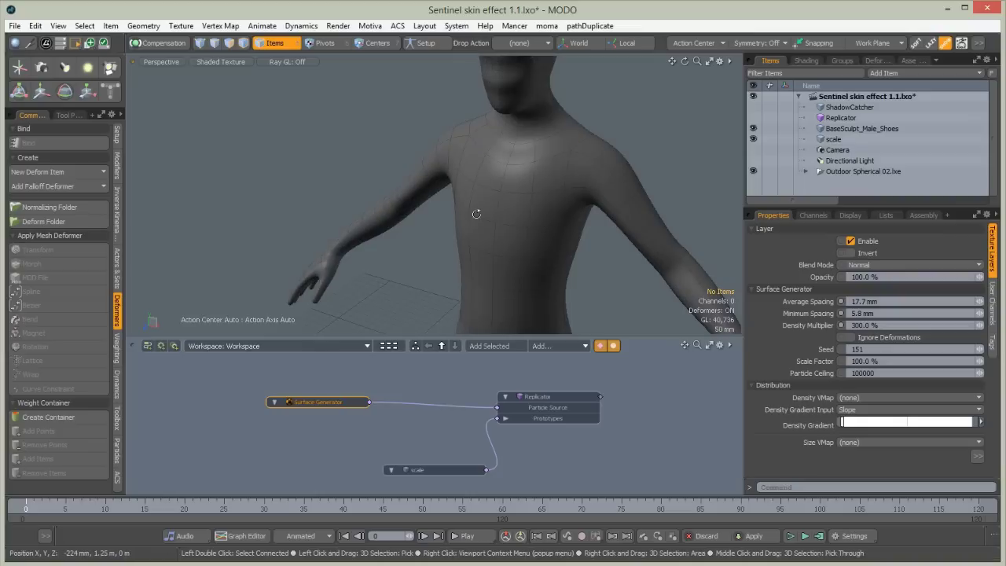
pyautogui.keyDown('alt'); pyautogui.keyDown('shift'); pyautogui.moveTo(477, 214); pyautogui.dragTo(435, 228); pyautogui.keyUp('shift'); pyautogui.keyUp('alt')
pyautogui.hotkey('ctrl', 'space')
pyautogui.click(503, 317)
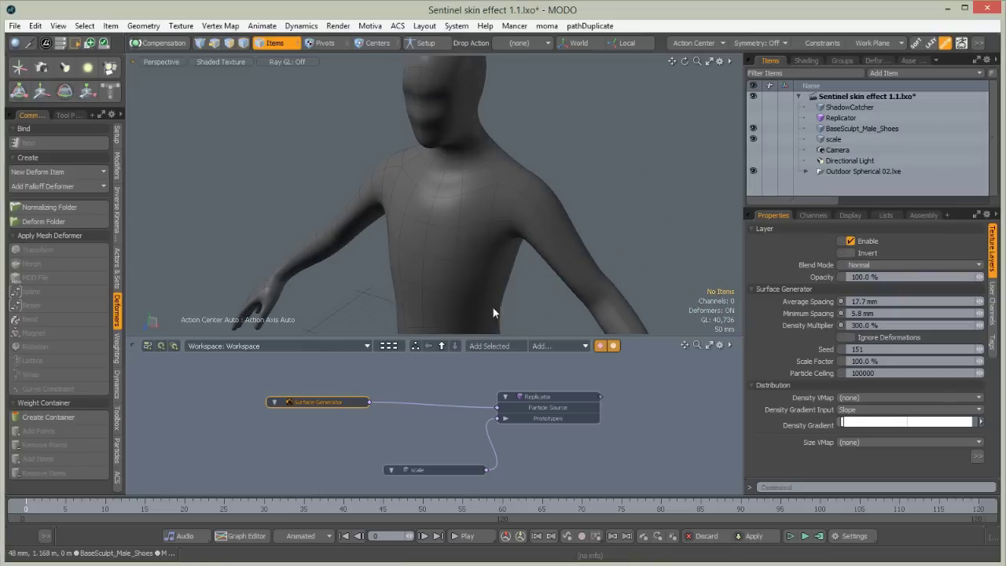
pyautogui.keyDown('alt'); pyautogui.keyDown('shift'); pyautogui.moveTo(411, 225); pyautogui.dragTo(345, 183); pyautogui.keyUp('shift'); pyautogui.keyUp('alt')
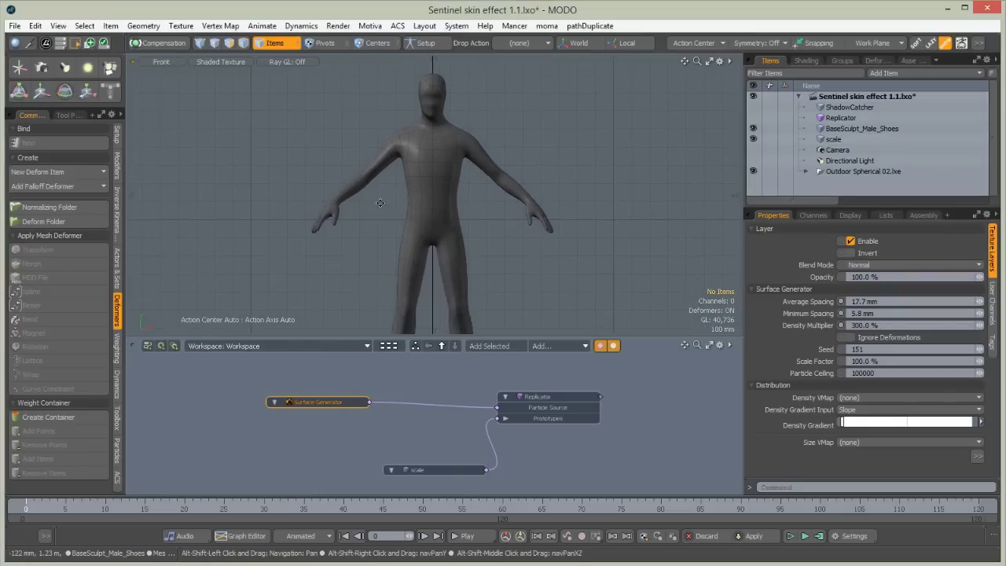
pyautogui.moveTo(459, 337); pyautogui.dragTo(459, 380)
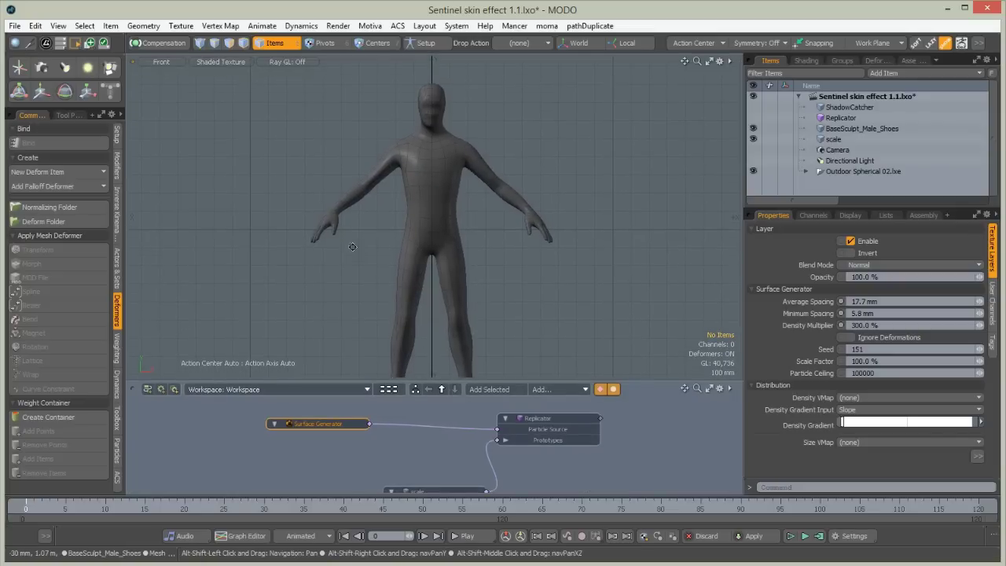
pyautogui.moveTo(353, 247)
pyautogui.keyDown('alt'); pyautogui.keyDown('shift'); pyautogui.mouseDown()
pyautogui.moveTo(356, 226)
pyautogui.moveTo(345, 220)
pyautogui.mouseUp(); pyautogui.keyUp('shift'); pyautogui.keyUp('alt')
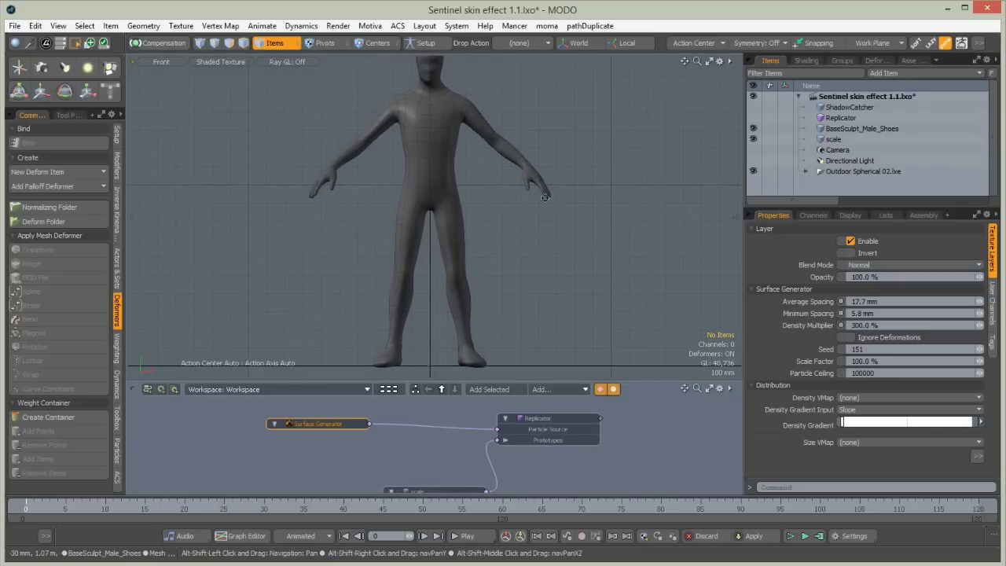
pyautogui.scroll(4, 446, 188)
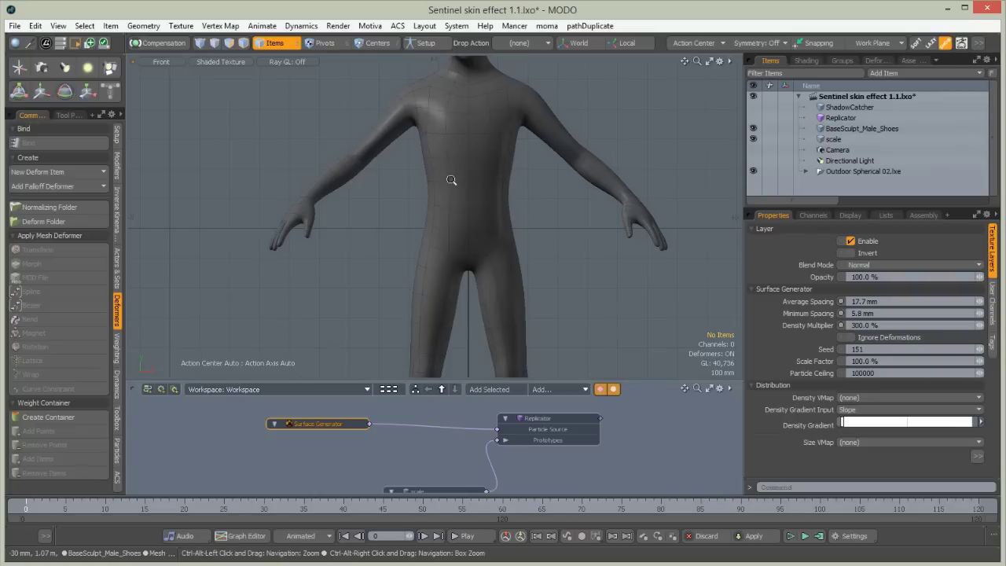
pyautogui.scroll(2, 472, 187)
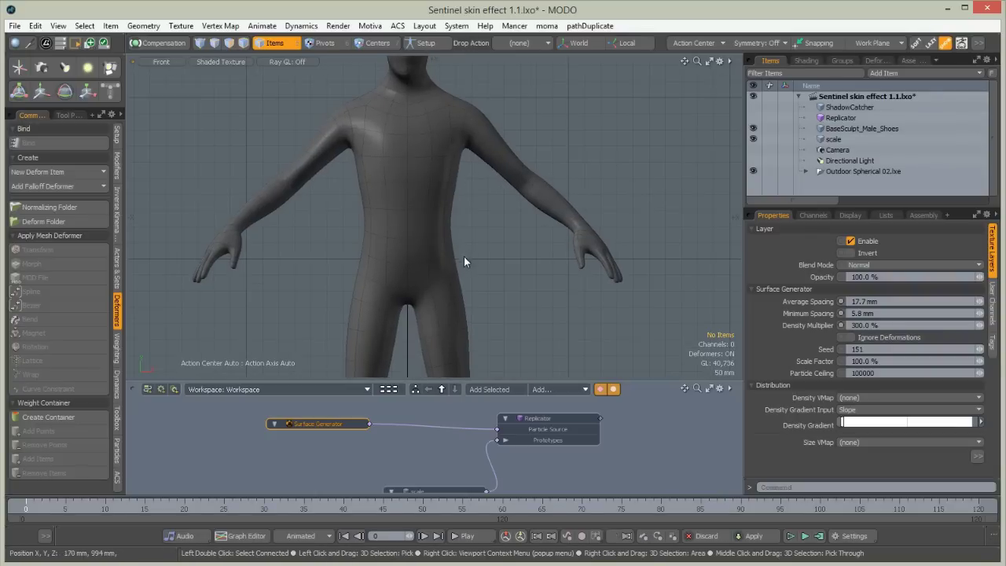
pyautogui.scroll(1, 464, 256)
# Switch to the modelling layout and set up the figure in front view with vertex selection and X symmetry.
pyautogui.hotkey('ctrl', 'Tab')
pyautogui.click(154, 293)
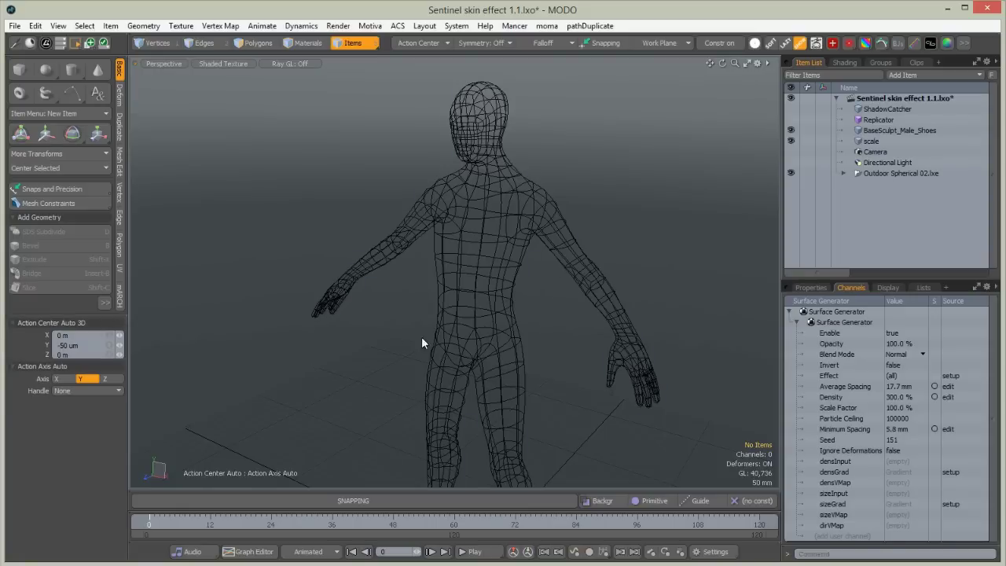
pyautogui.hotkey('ctrl', 'space')
pyautogui.click(486, 383)
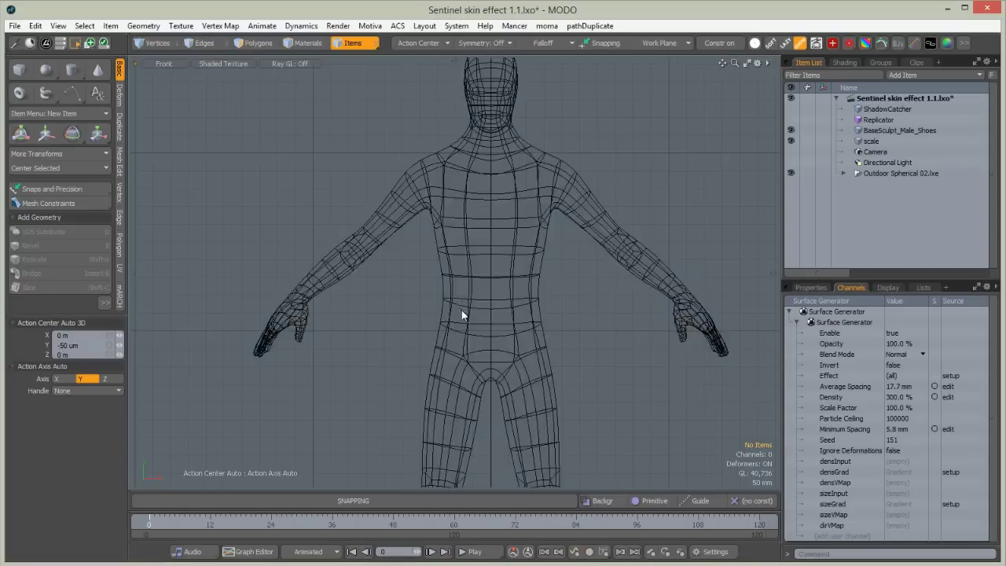
pyautogui.click(456, 235)
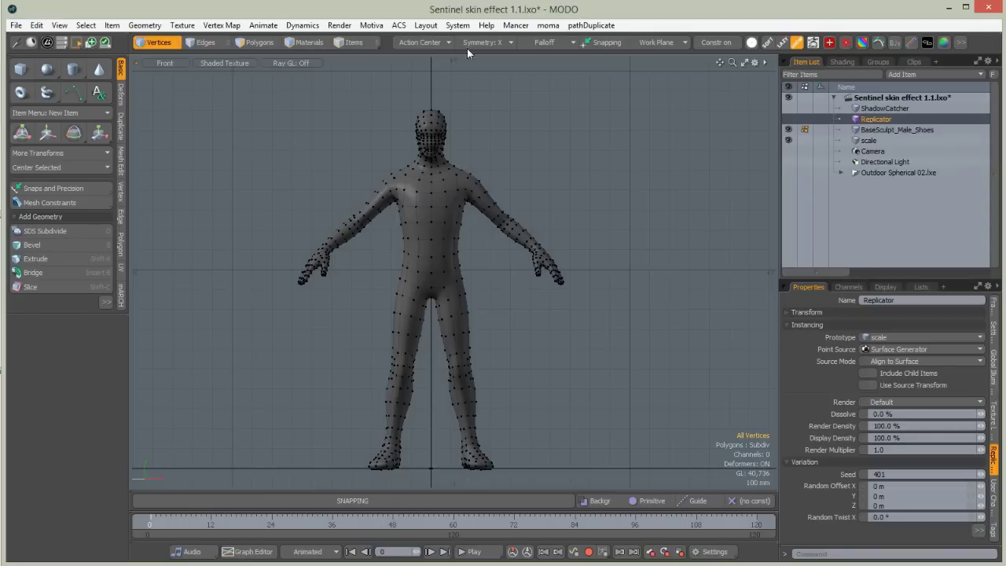
# Delete the existing Scale size weight map from the figure's vertex maps.
pyautogui.click(923, 286)
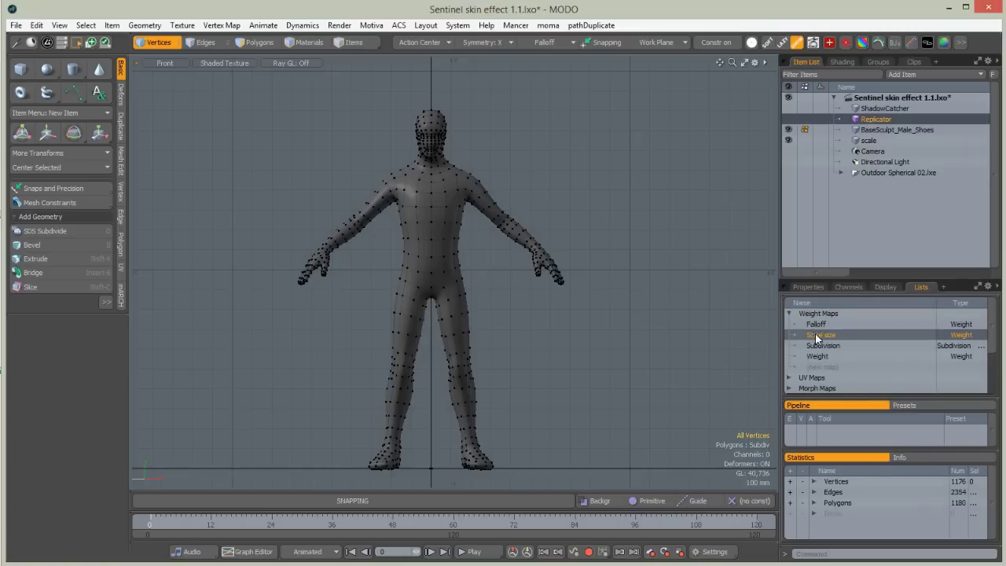
pyautogui.rightClick(822, 336)
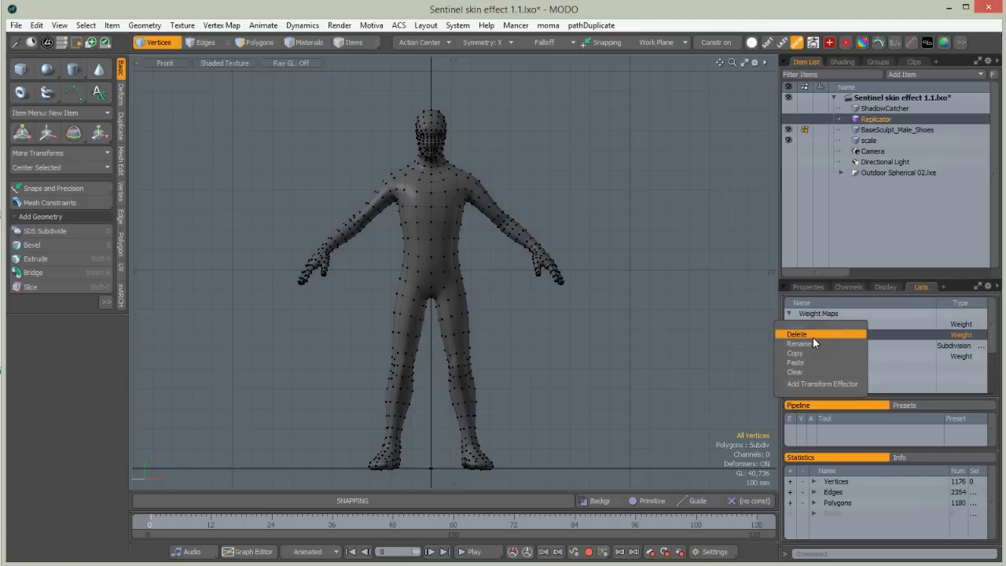
pyautogui.click(808, 337)
pyautogui.click(651, 297)
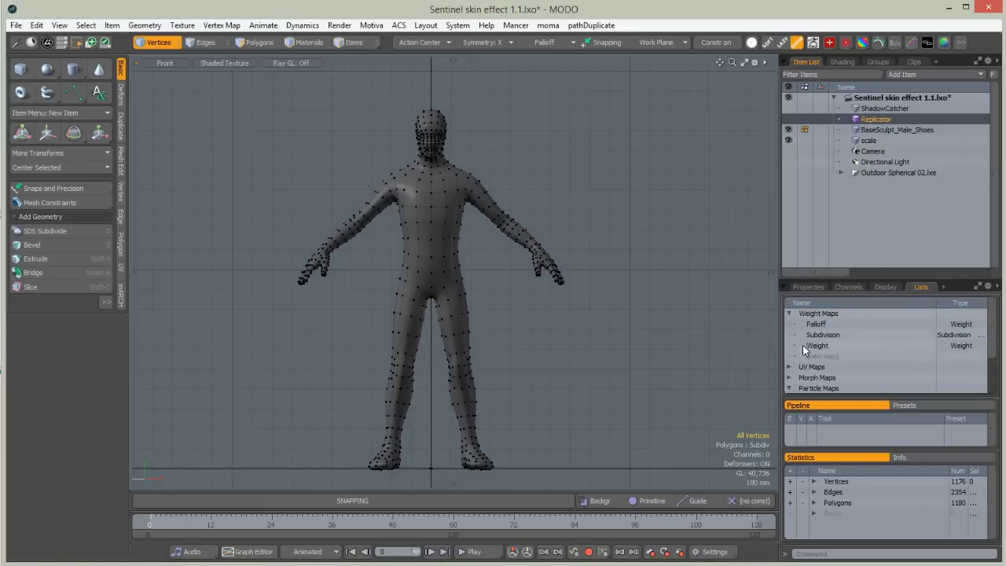
# Create a new weight map named "Scale size" without an initial value.
pyautogui.click(820, 356)
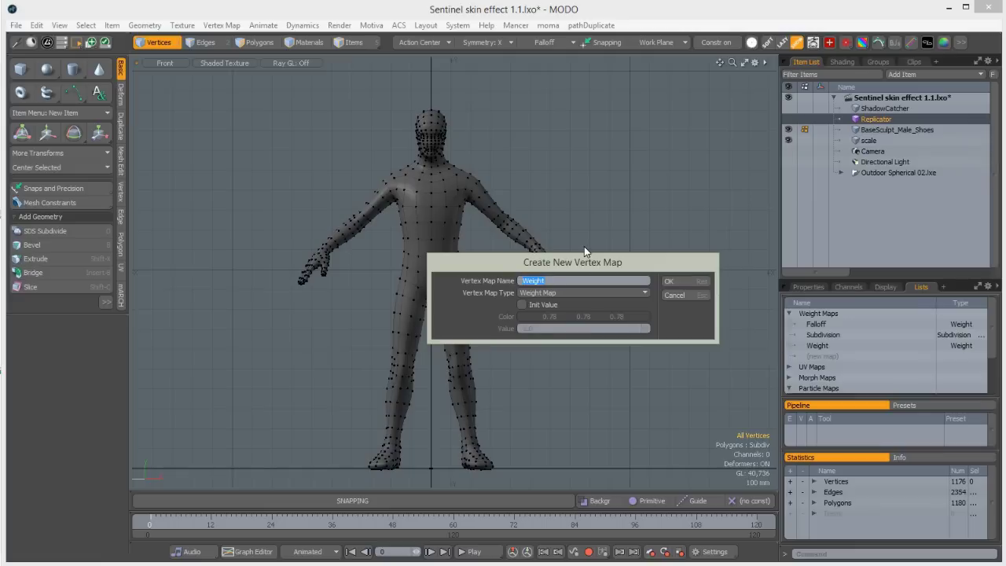
pyautogui.write('Scale size')
pyautogui.press('Return')
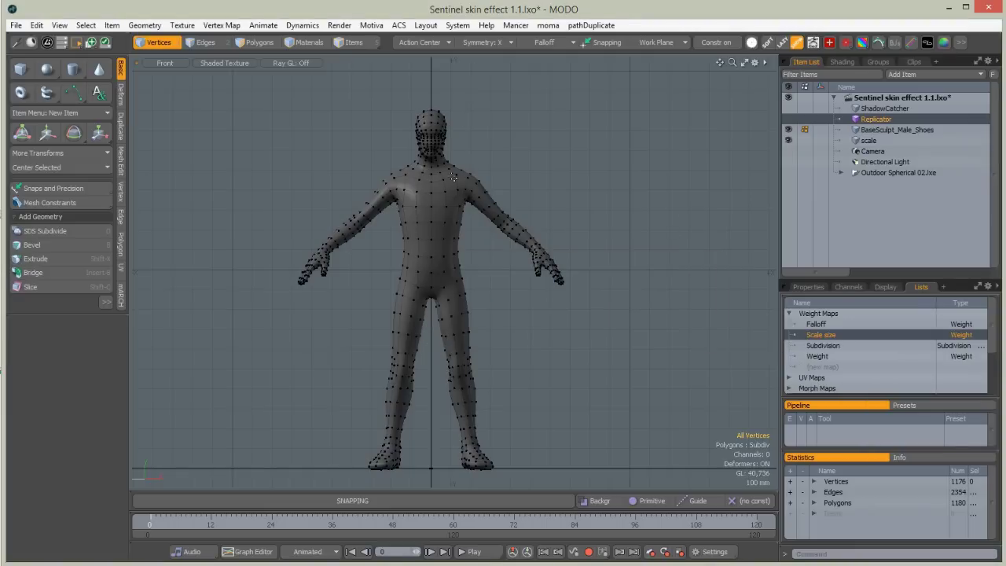
# Display the figure with Vertex Map shading so the Scale size weights are visible.
pyautogui.moveTo(430, 166)
pyautogui.keyDown('ctrl'); pyautogui.keyDown('alt'); pyautogui.mouseDown()
pyautogui.moveTo(442, 167)
pyautogui.moveTo(445, 143)
pyautogui.mouseUp(); pyautogui.keyUp('alt'); pyautogui.keyUp('ctrl')
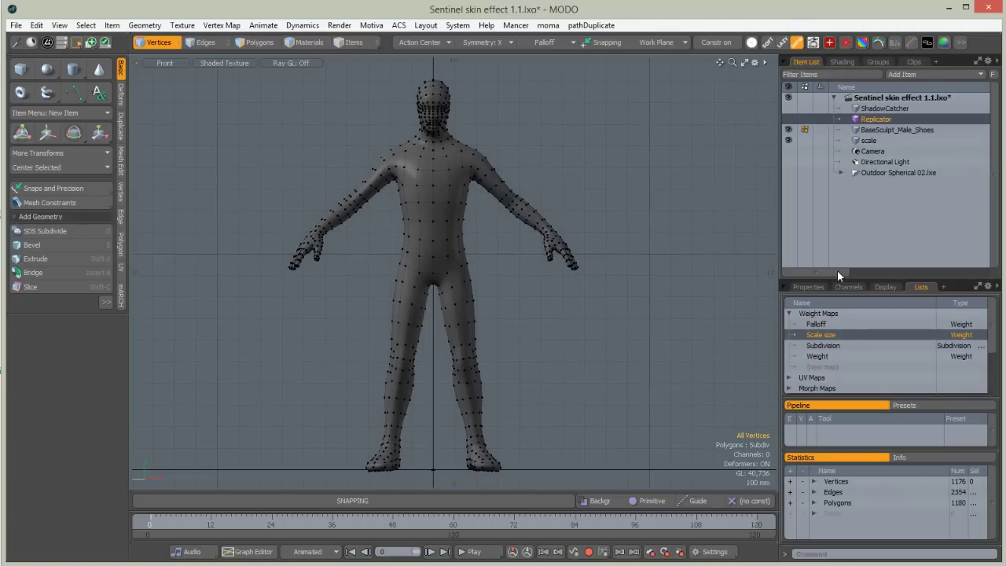
pyautogui.rightClick(828, 336)
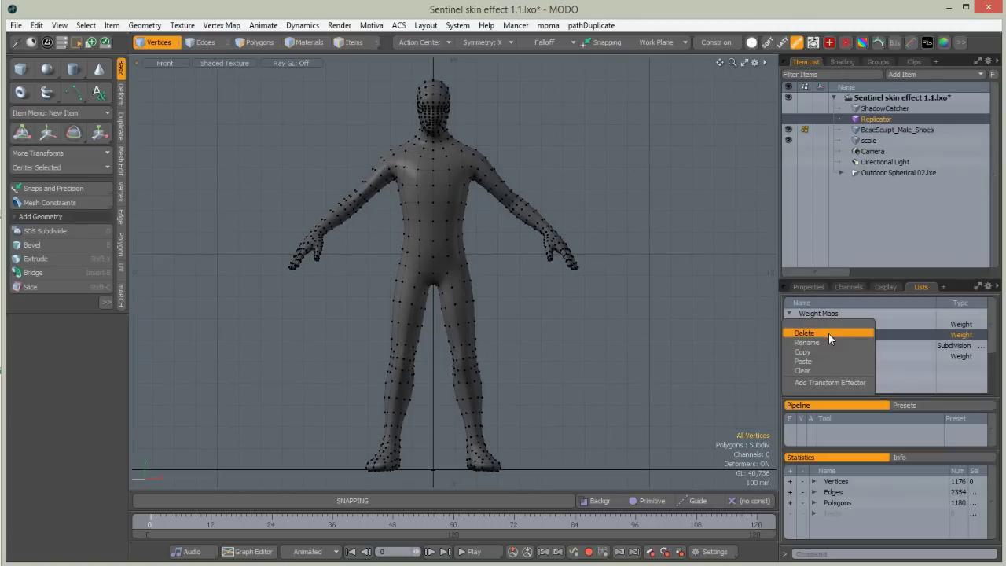
pyautogui.click(845, 66)
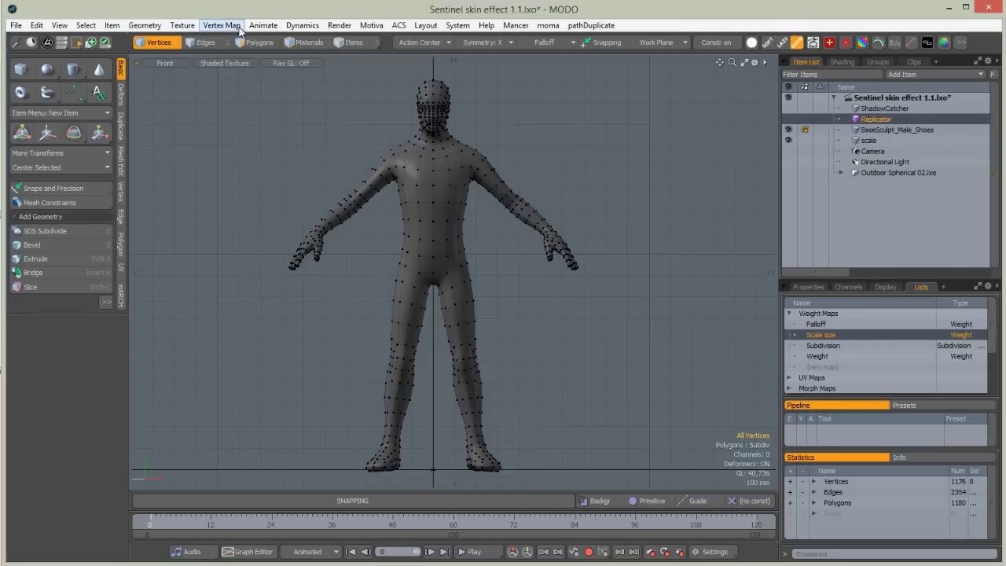
pyautogui.click(210, 62)
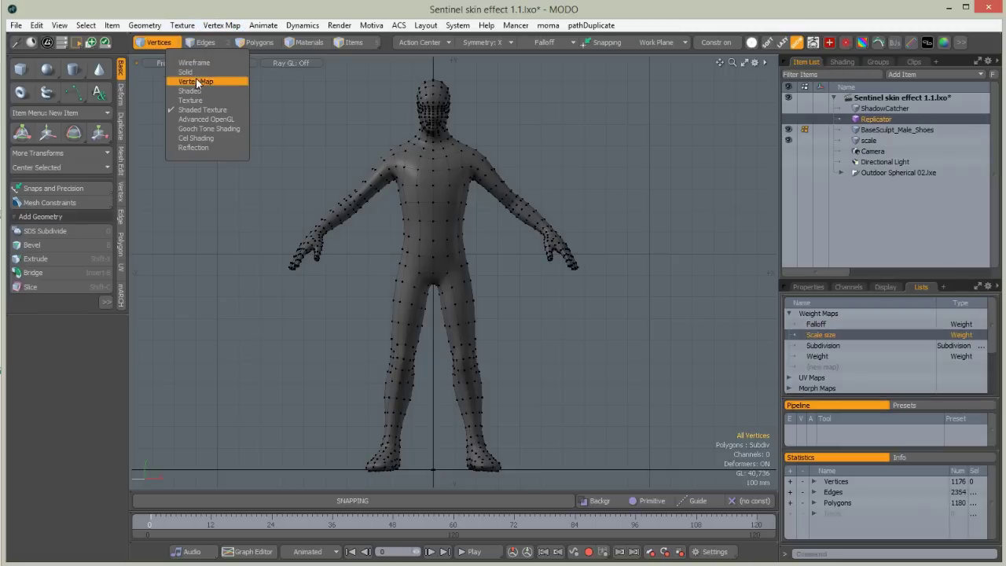
pyautogui.click(195, 81)
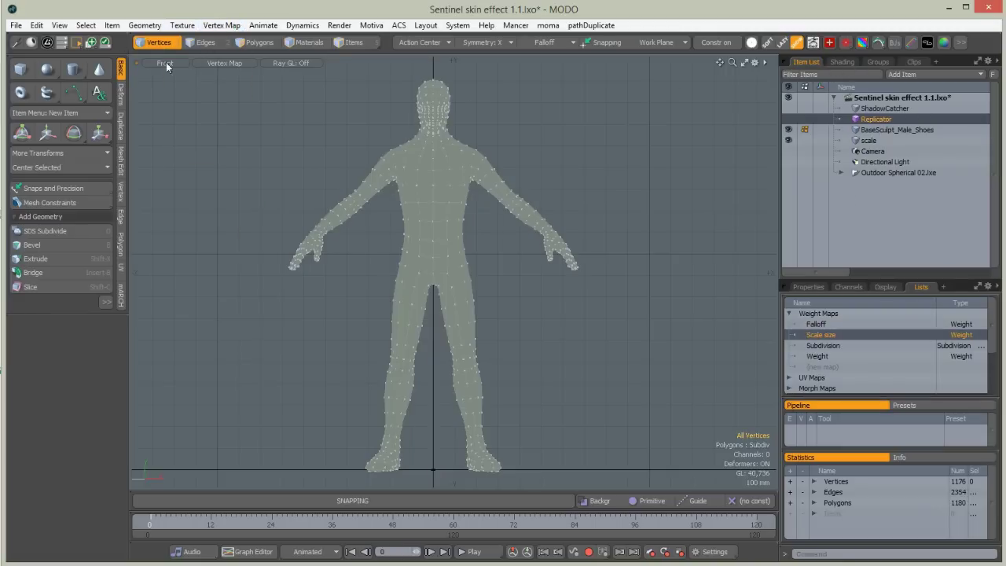
# Apply a weight of 100% to the whole figure with the Weight Tool.
pyautogui.click(228, 26)
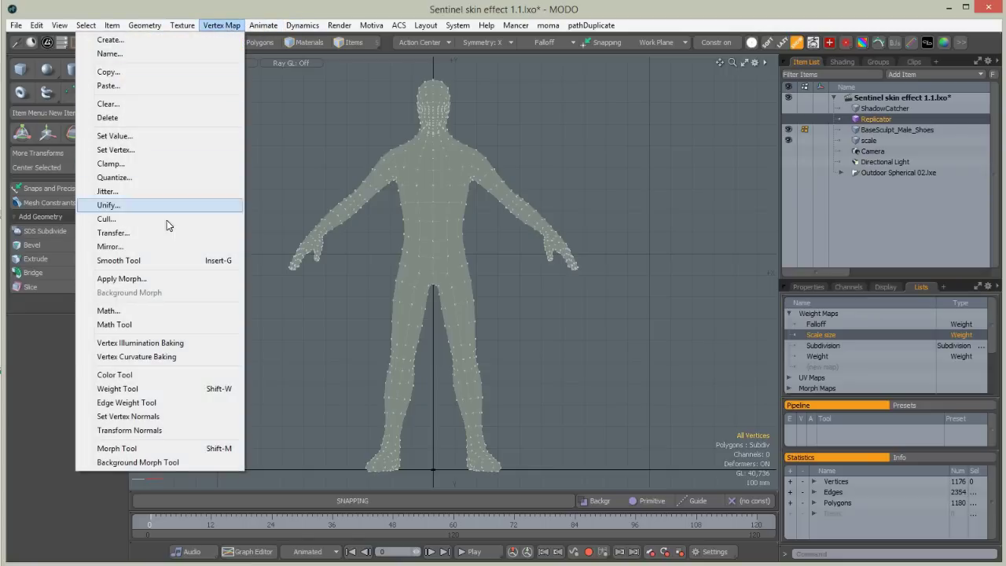
pyautogui.click(139, 388)
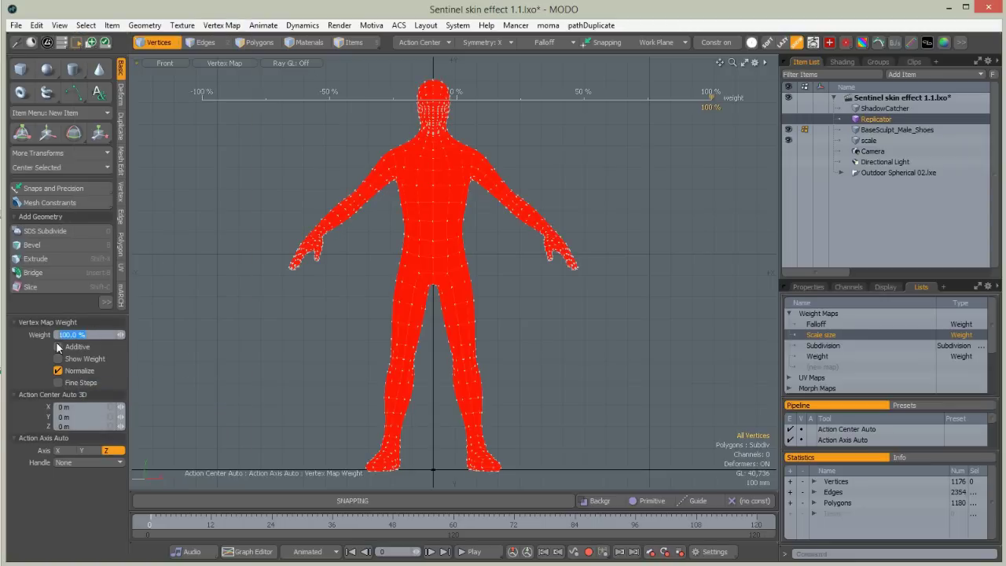
pyautogui.press('Return')
pyautogui.press('space')
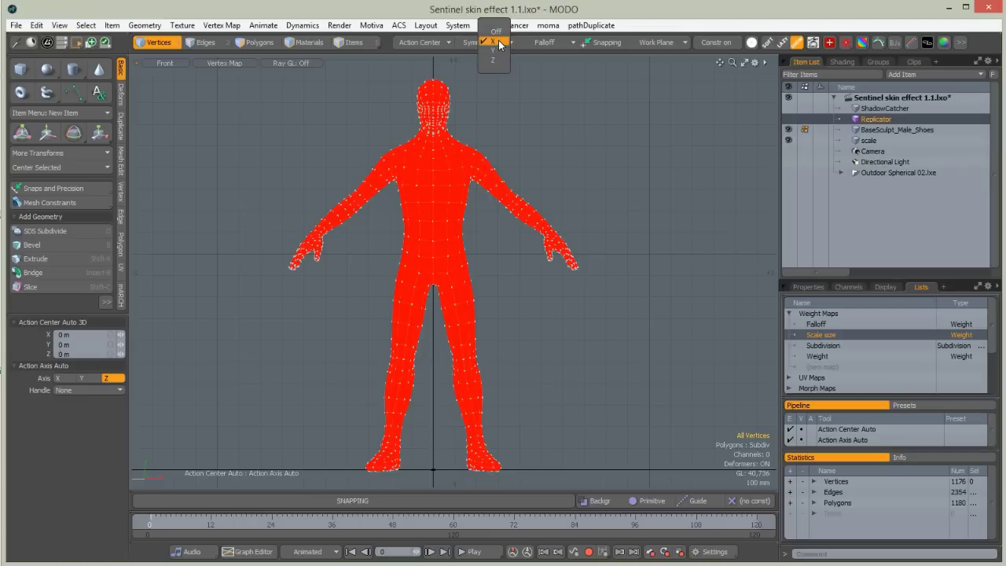
# With X symmetry active, lasso-select the polygons of the hands and wrists.
pyautogui.click(497, 42)
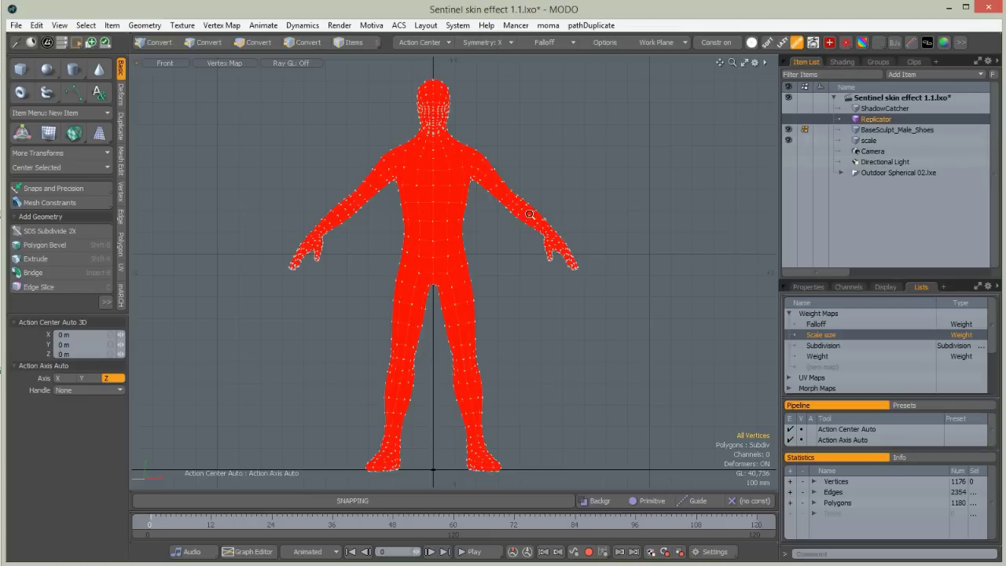
pyautogui.scroll(3, 622, 188)
pyautogui.keyDown('ctrl'); pyautogui.keyDown('alt'); pyautogui.moveTo(622, 187); pyautogui.dragTo(637, 179); pyautogui.keyUp('alt'); pyautogui.keyUp('ctrl')
pyautogui.keyDown('alt'); pyautogui.keyDown('shift'); pyautogui.moveTo(636, 179); pyautogui.dragTo(506, 167); pyautogui.keyUp('shift'); pyautogui.keyUp('alt')
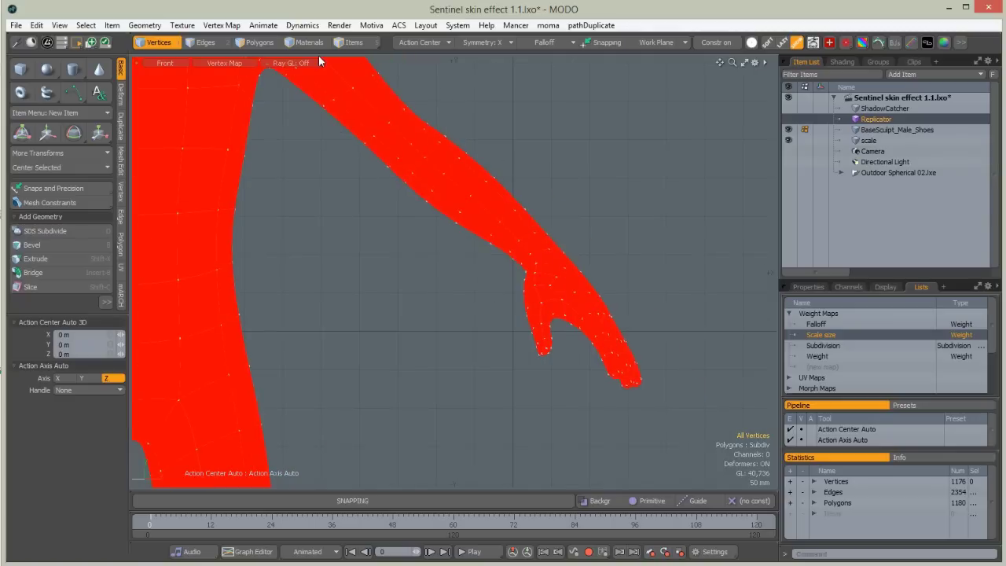
pyautogui.click(256, 42)
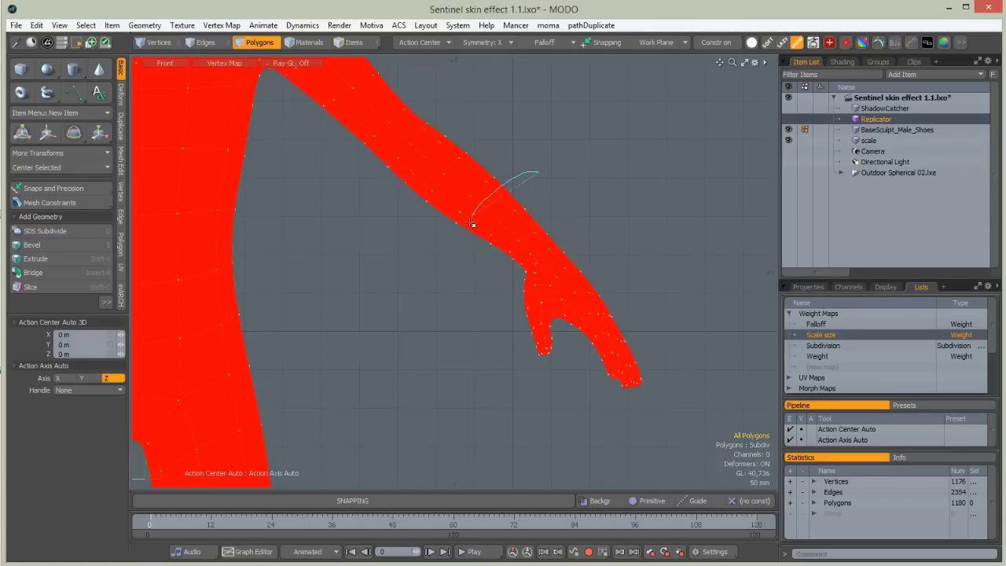
pyautogui.moveTo(455, 304)
pyautogui.mouseDown(button='right')
pyautogui.moveTo(591, 443)
pyautogui.moveTo(741, 341)
pyautogui.moveTo(660, 236)
pyautogui.mouseUp(button='right')
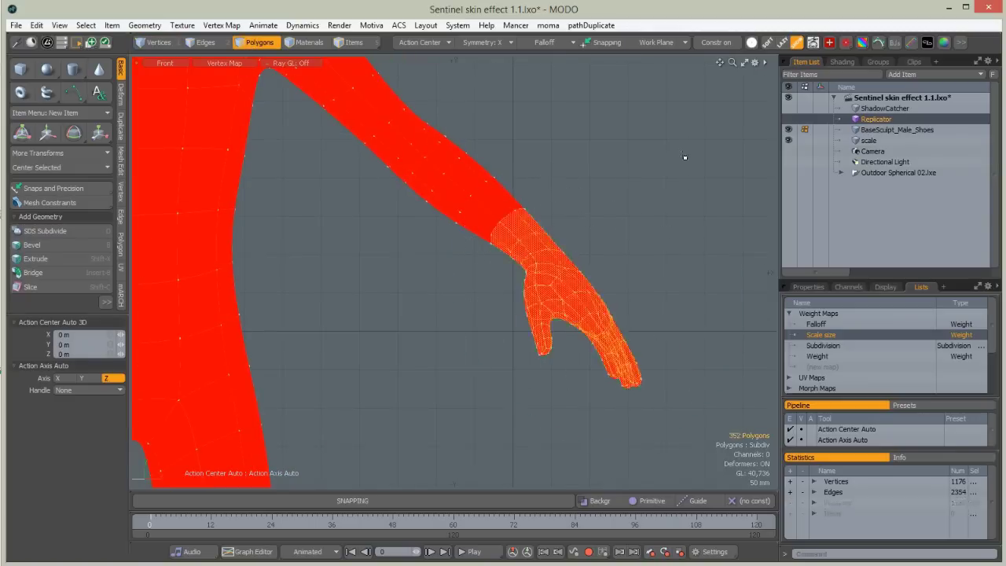
# Add a Linear falloff running from the wrist to the fingertips.
pyautogui.click(543, 41)
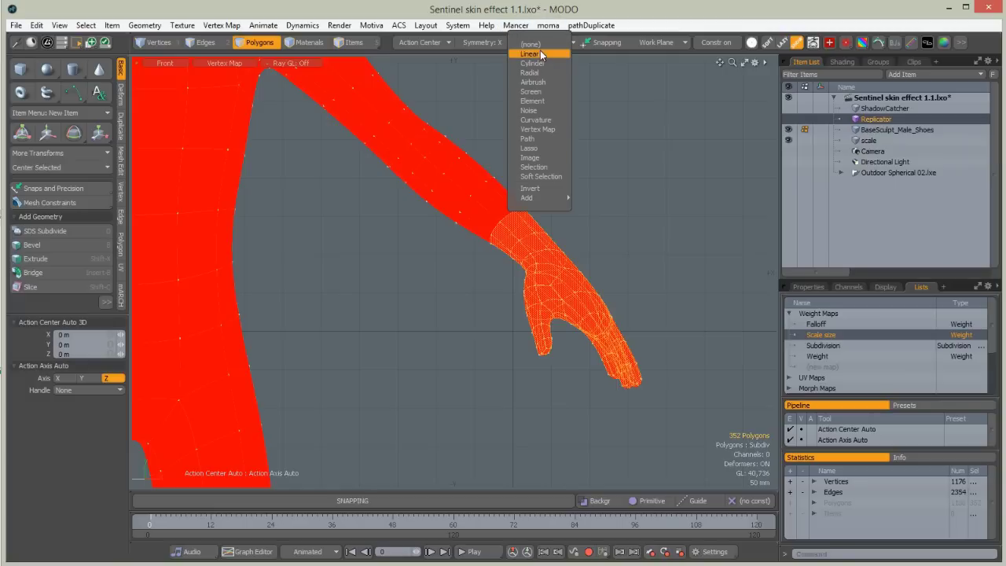
pyautogui.click(543, 57)
pyautogui.moveTo(507, 225); pyautogui.dragTo(614, 354)
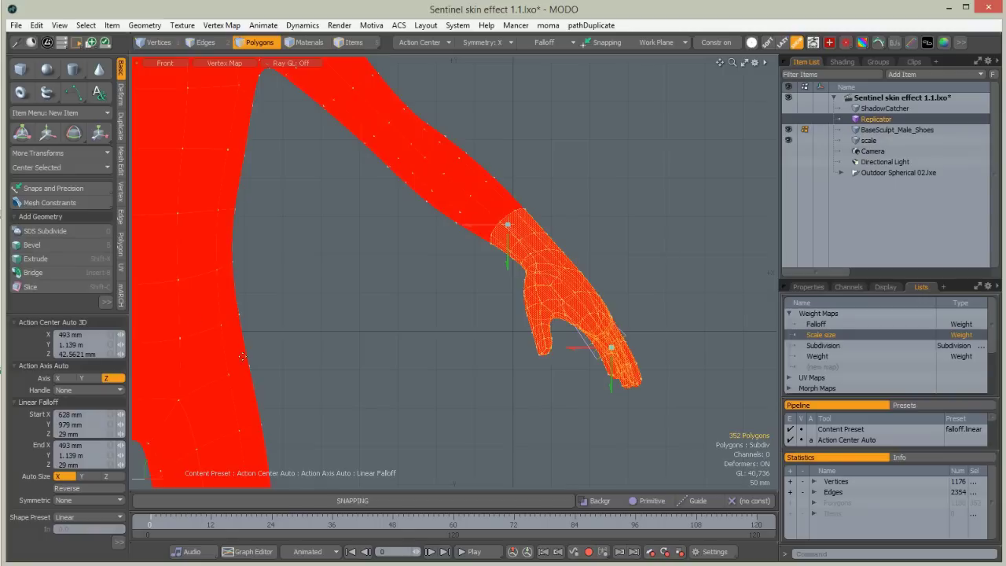
# Set the selected hands' weight to 10% through the linear falloff, and clear the falloff and selection.
pyautogui.click(223, 26)
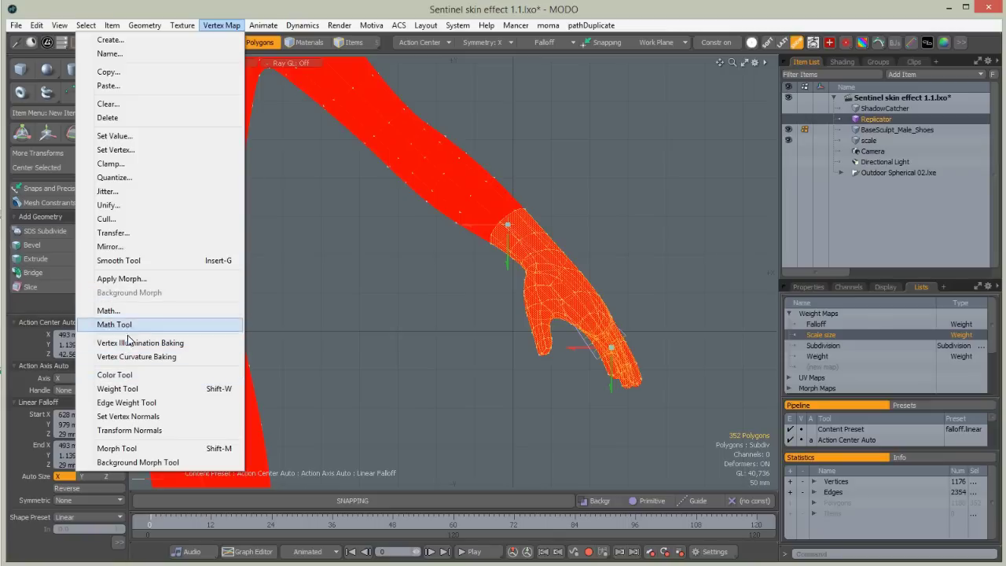
pyautogui.click(118, 389)
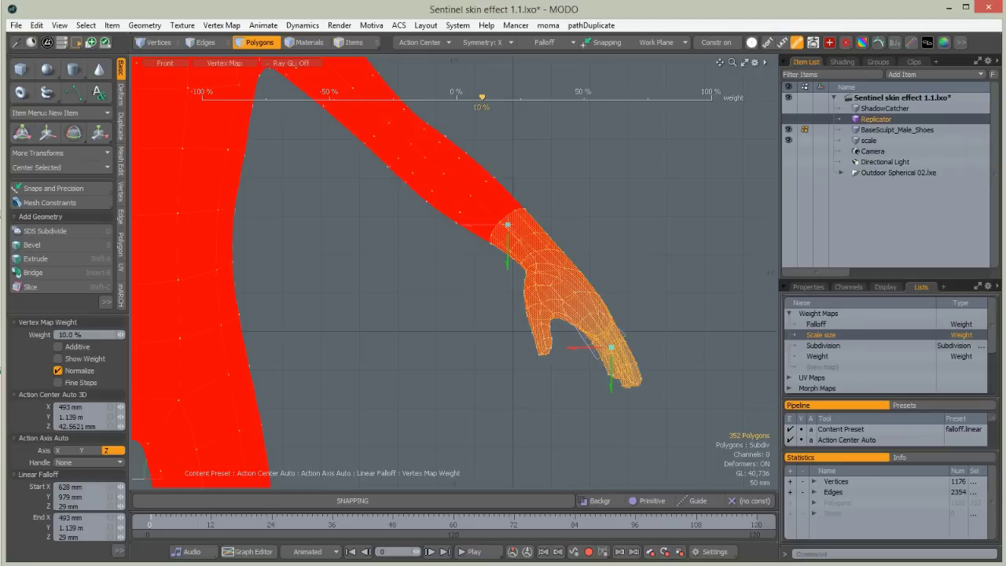
pyautogui.press('space')
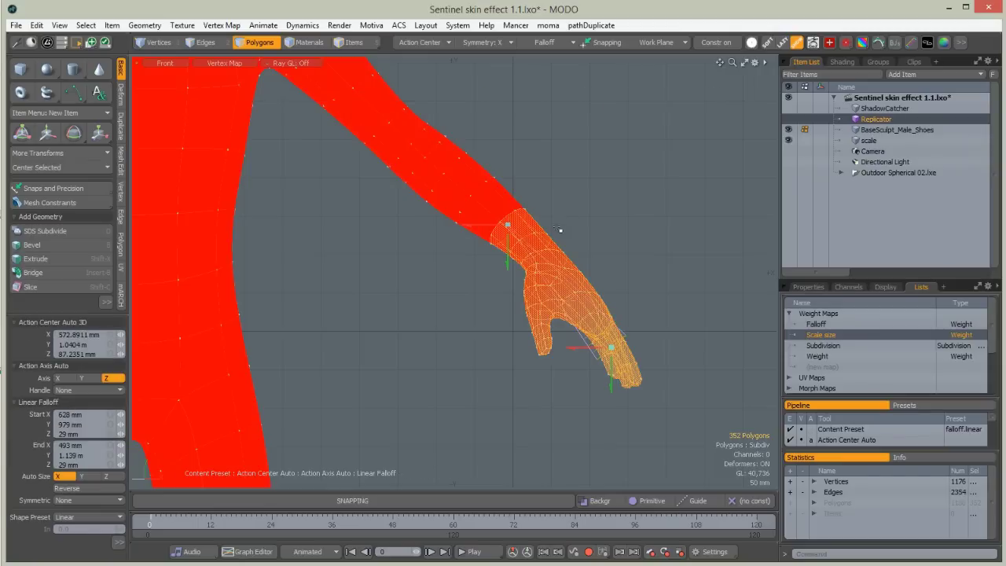
pyautogui.press('Escape')
pyautogui.press('Escape')
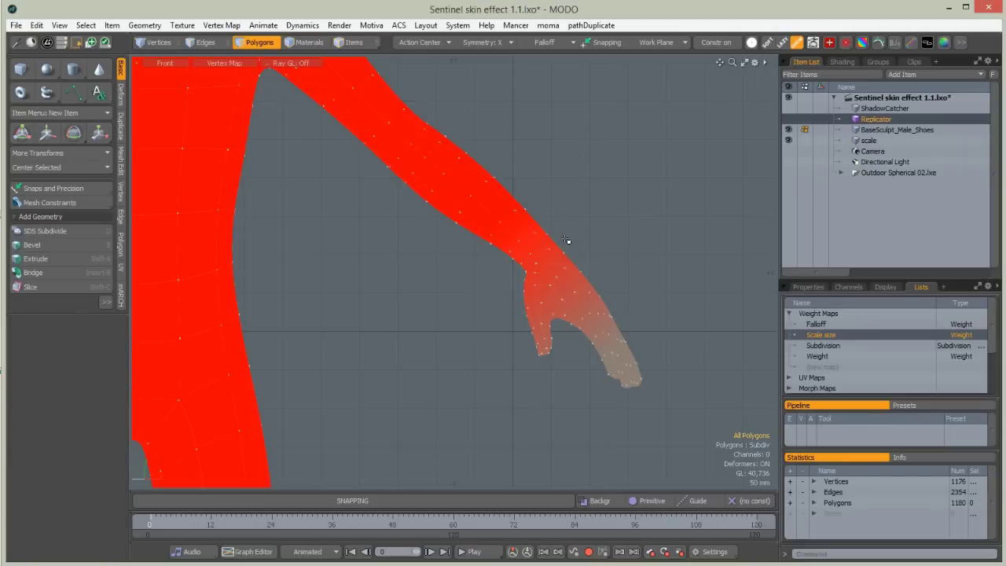
# In perspective view, select the toe-tip polygons on both feet and grow the selection four times toward the ankles.
pyautogui.hotkey('ctrl', 'space')
pyautogui.click(622, 209)
pyautogui.keyDown('alt'); pyautogui.moveTo(418, 267); pyautogui.dragTo(511, 76); pyautogui.keyUp('alt')
pyautogui.keyDown('ctrl'); pyautogui.keyDown('alt'); pyautogui.moveTo(564, 243); pyautogui.dragTo(614, 237); pyautogui.keyUp('alt'); pyautogui.keyUp('ctrl')
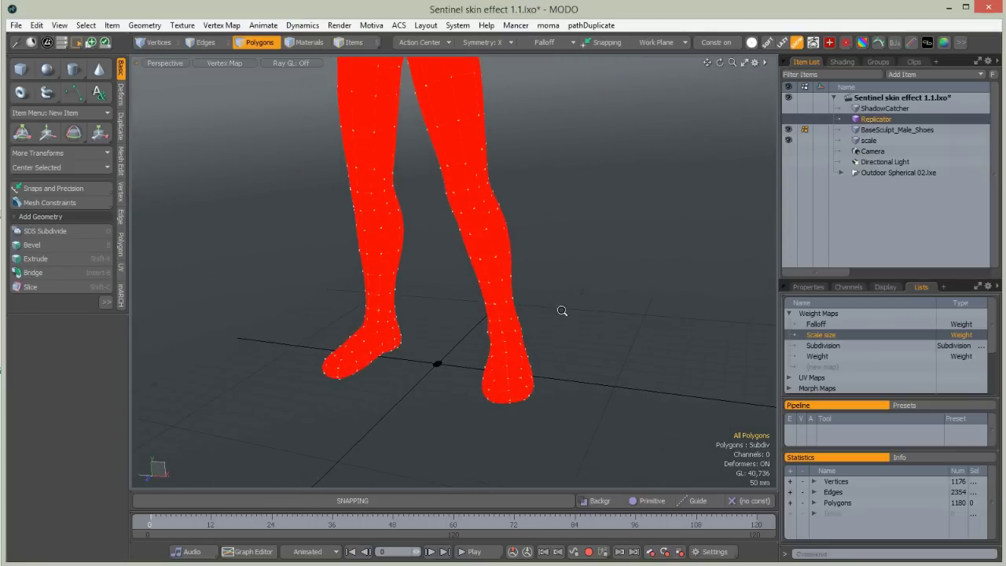
pyautogui.keyDown('ctrl'); pyautogui.keyDown('alt'); pyautogui.moveTo(508, 365); pyautogui.dragTo(562, 370); pyautogui.keyUp('alt'); pyautogui.keyUp('ctrl')
pyautogui.moveTo(523, 423); pyautogui.dragTo(522, 430)
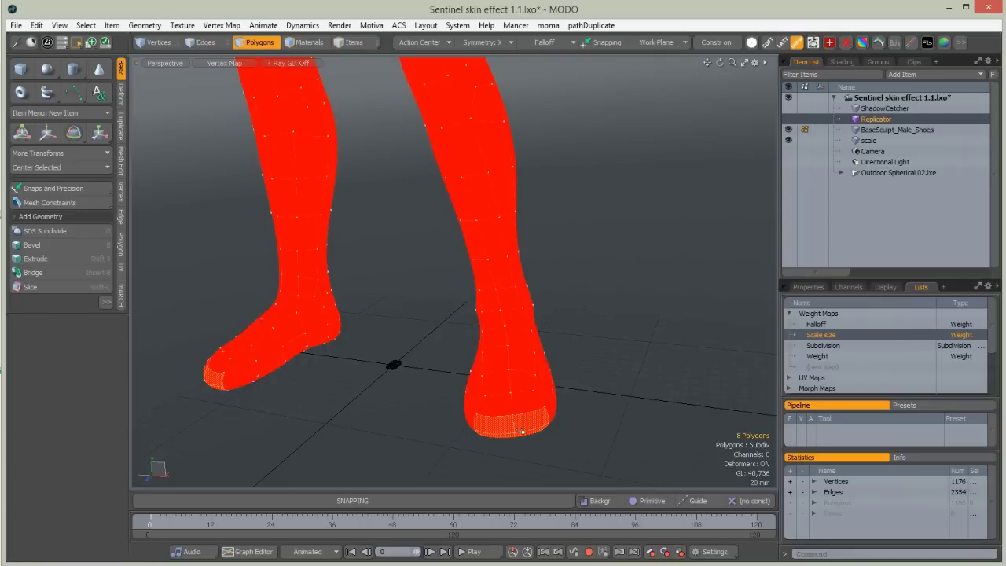
pyautogui.hotkey('shift', 'Up')
pyautogui.hotkey('shift', 'Up')
pyautogui.hotkey('shift', 'Up')
pyautogui.hotkey('shift', 'Up')
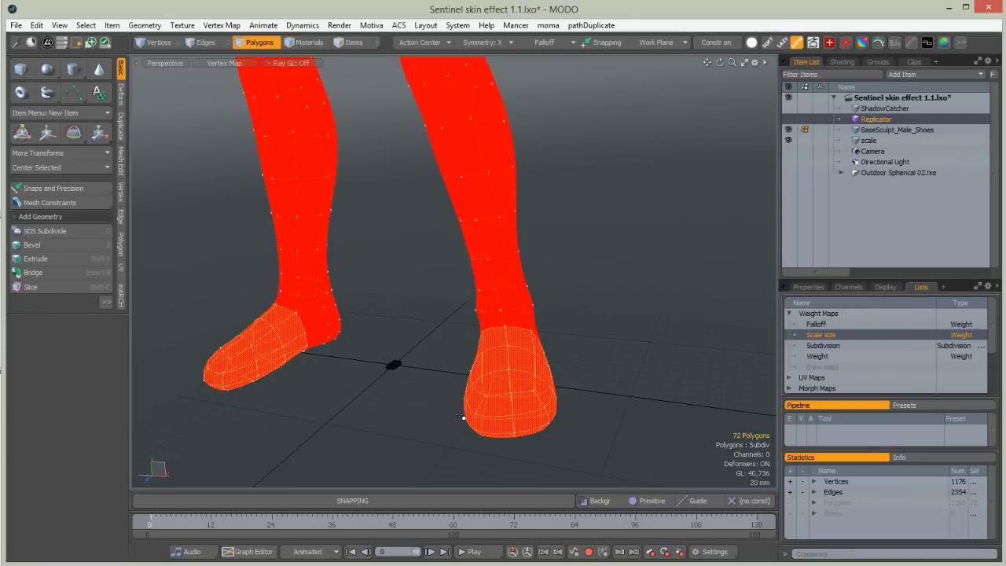
# Set the weight of the selected foot polygons to 37% with the Weight Tool and deselect them.
pyautogui.hotkey('shift', 'w')
pyautogui.click(434, 215)
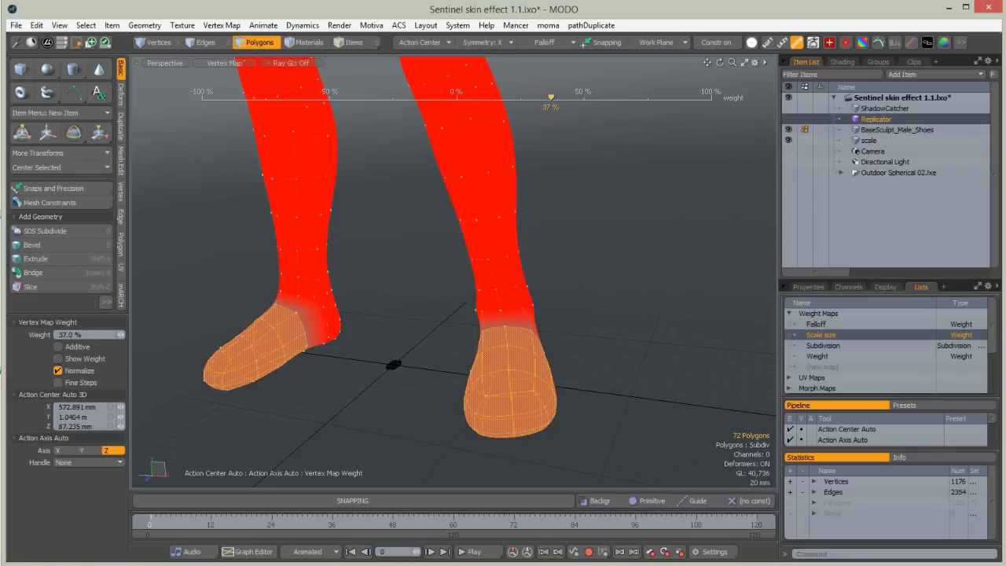
pyautogui.press('space')
pyautogui.click(572, 281)
# Select the thumb-tip polygons and grow the selection to cover both thumbs.
pyautogui.keyDown('alt'); pyautogui.moveTo(554, 372); pyautogui.dragTo(276, 358); pyautogui.keyUp('alt')
pyautogui.scroll(-3, 461, 348)
pyautogui.keyDown('alt'); pyautogui.keyDown('shift'); pyautogui.moveTo(457, 341); pyautogui.dragTo(490, 321); pyautogui.keyUp('shift'); pyautogui.keyUp('alt')
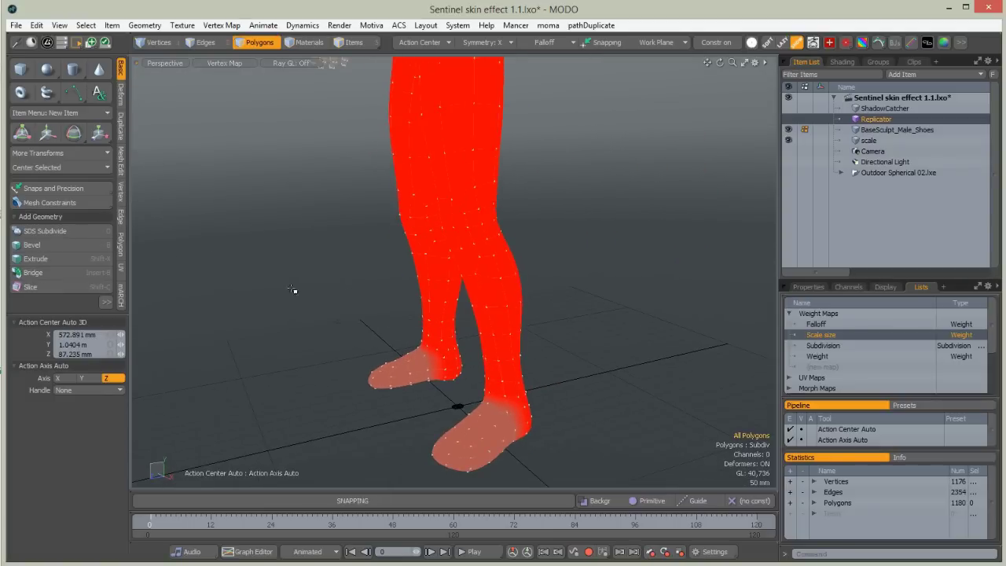
pyautogui.scroll(-3, 571, 254)
pyautogui.keyDown('alt'); pyautogui.keyDown('shift'); pyautogui.moveTo(534, 234); pyautogui.dragTo(576, 234); pyautogui.keyUp('shift'); pyautogui.keyUp('alt')
pyautogui.click(524, 284)
pyautogui.keyDown('alt'); pyautogui.moveTo(524, 284); pyautogui.dragTo(539, 180); pyautogui.keyUp('alt')
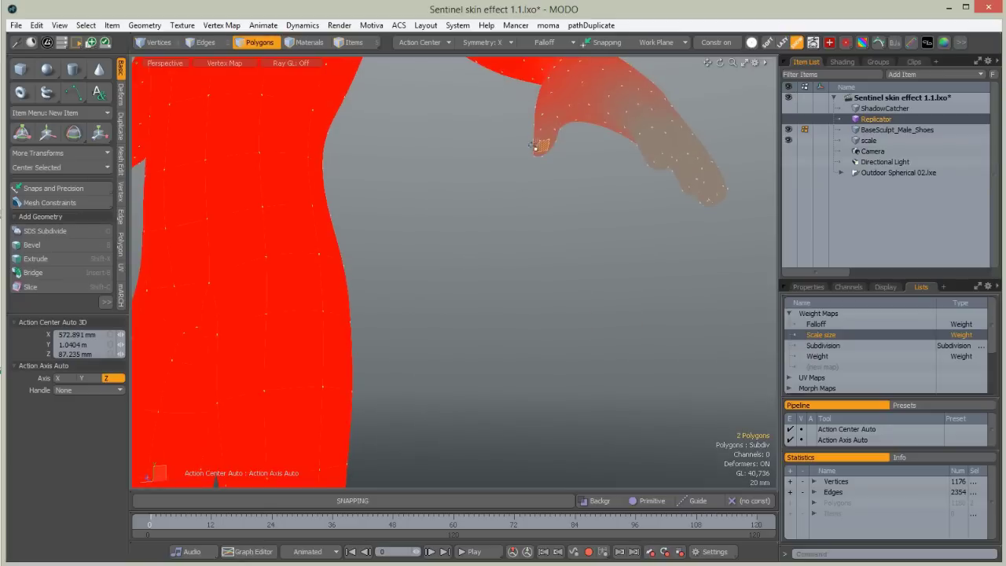
pyautogui.moveTo(532, 146); pyautogui.dragTo(538, 152)
pyautogui.keyDown('alt'); pyautogui.moveTo(458, 111); pyautogui.dragTo(587, 378); pyautogui.keyUp('alt')
pyautogui.hotkey('shift', 'Up')
pyautogui.hotkey('shift', 'Up')
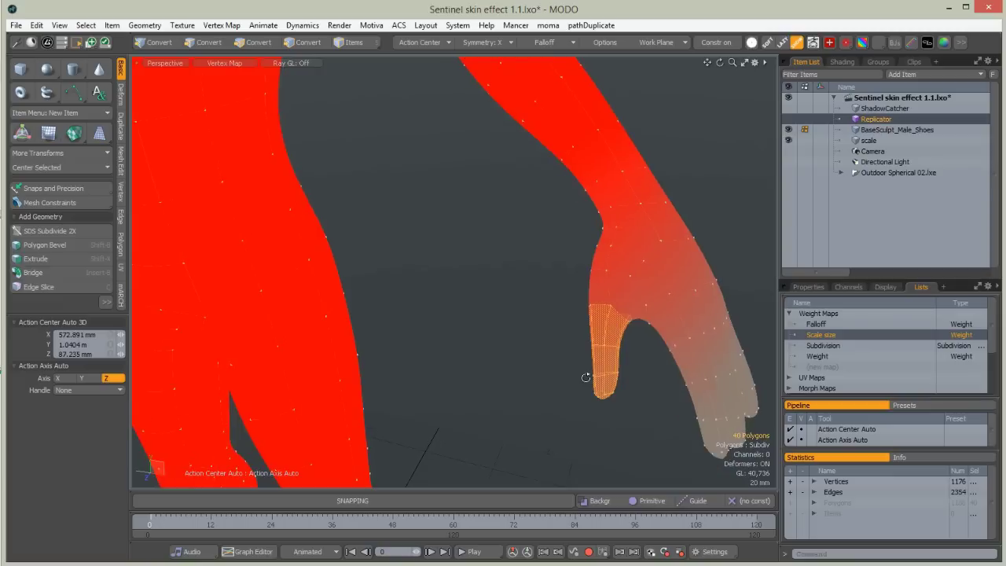
# Set the weight of the selected thumb polygons to 10% with the Weight Tool and deselect them.
pyautogui.hotkey('shift', 'w')
pyautogui.click(524, 237)
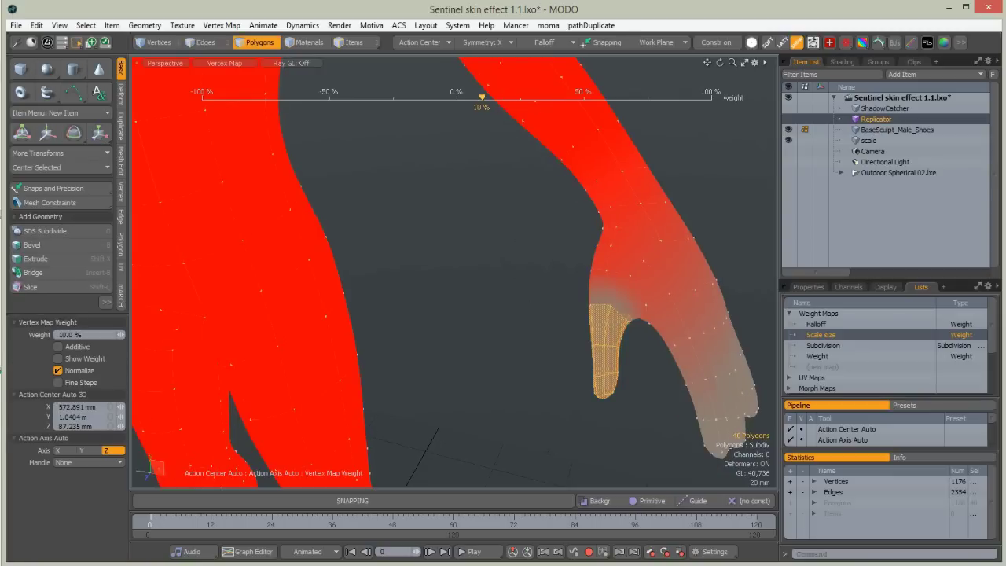
pyautogui.press('space')
pyautogui.click(481, 318)
# Open the Sculpt tool palette and activate the Smooth vertex map tool.
pyautogui.keyDown('alt'); pyautogui.moveTo(564, 407); pyautogui.dragTo(392, 404); pyautogui.keyUp('alt')
pyautogui.keyDown('alt'); pyautogui.moveTo(563, 351); pyautogui.dragTo(506, 205); pyautogui.keyUp('alt')
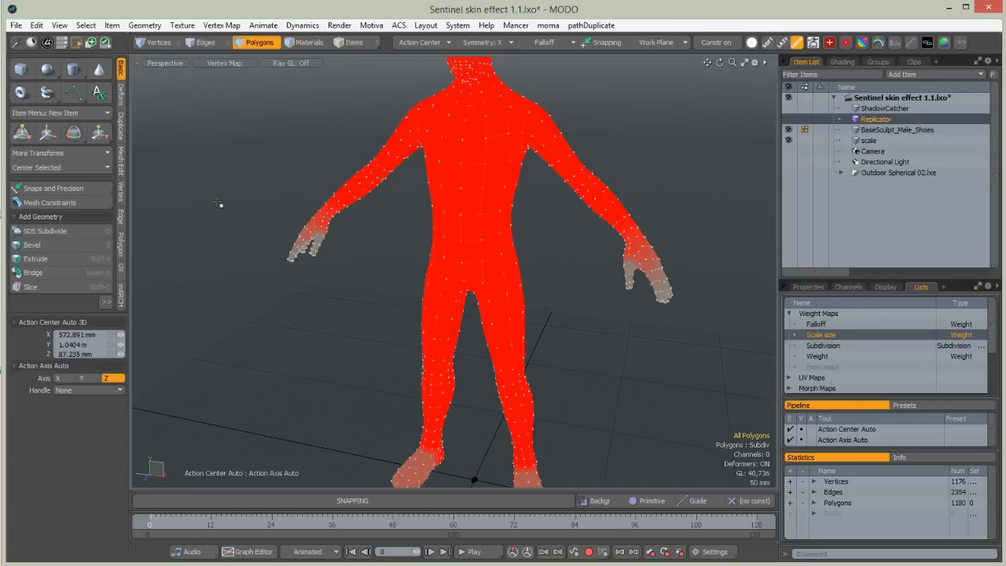
pyautogui.press('F2')
pyautogui.moveTo(210, 49); pyautogui.dragTo(215, 46)
pyautogui.click(248, 119)
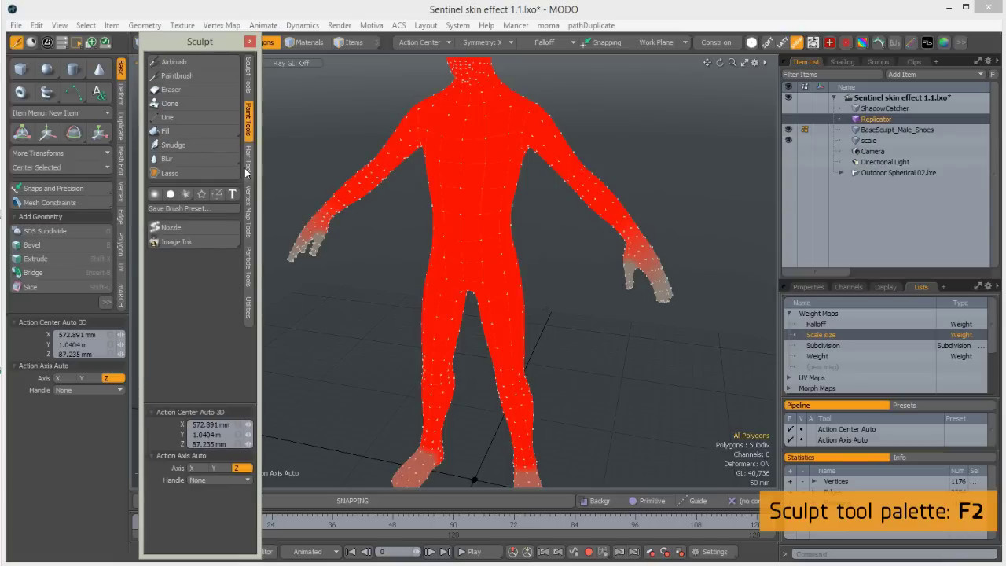
pyautogui.click(249, 206)
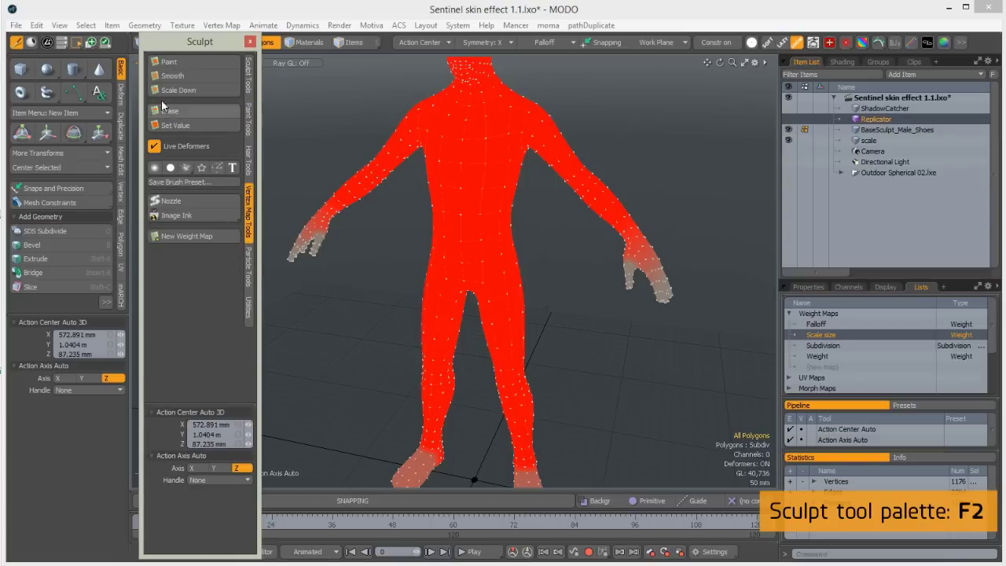
pyautogui.click(172, 77)
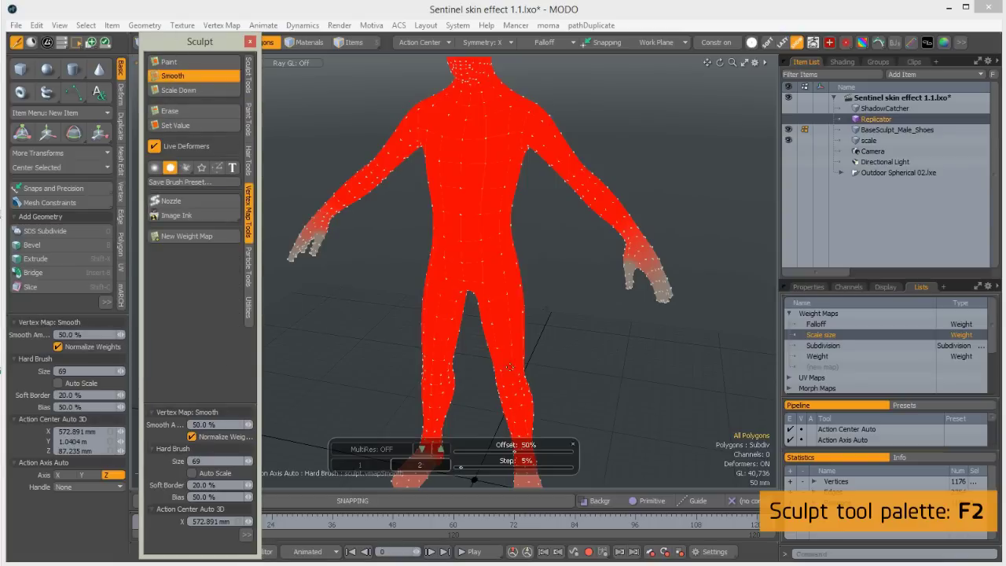
# Smooth the Scale size weights around both ankles and feet with the Smooth brush enlarged to size 95.
pyautogui.keyDown('alt'); pyautogui.keyDown('shift'); pyautogui.moveTo(510, 367); pyautogui.dragTo(509, 358); pyautogui.keyUp('shift'); pyautogui.keyUp('alt')
pyautogui.scroll(8, 595, 350)
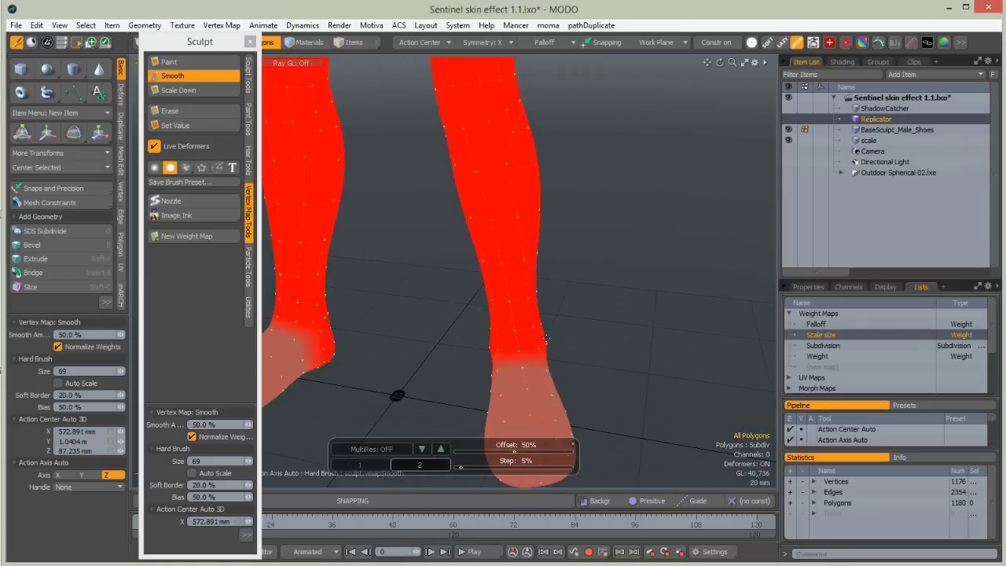
pyautogui.moveTo(553, 263); pyautogui.dragTo(574, 259, button='right')
pyautogui.keyDown('alt'); pyautogui.moveTo(599, 286); pyautogui.dragTo(542, 294); pyautogui.keyUp('alt')
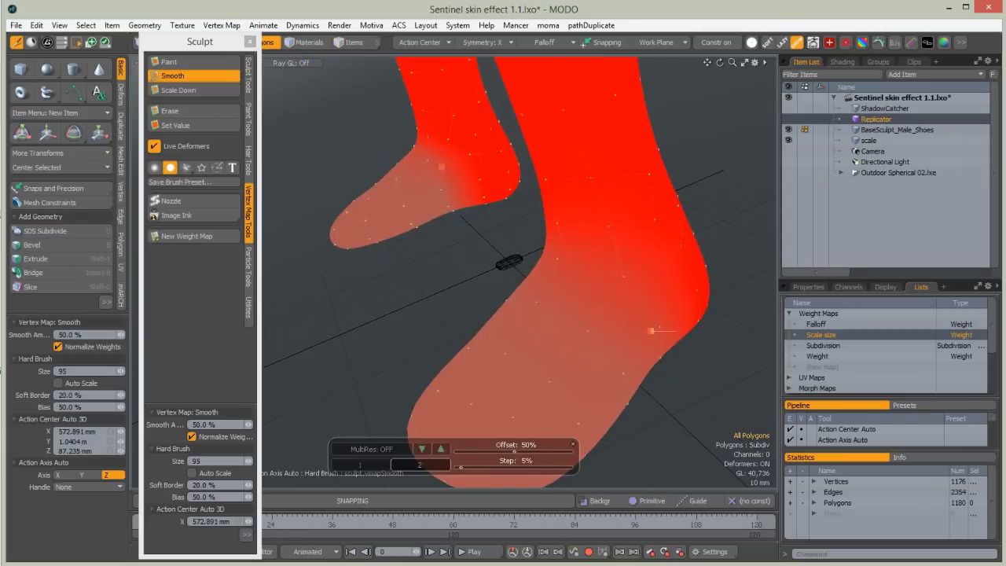
pyautogui.moveTo(490, 297)
pyautogui.keyDown('alt'); pyautogui.mouseDown()
pyautogui.moveTo(487, 272)
pyautogui.moveTo(520, 287)
pyautogui.mouseUp(); pyautogui.keyUp('alt')
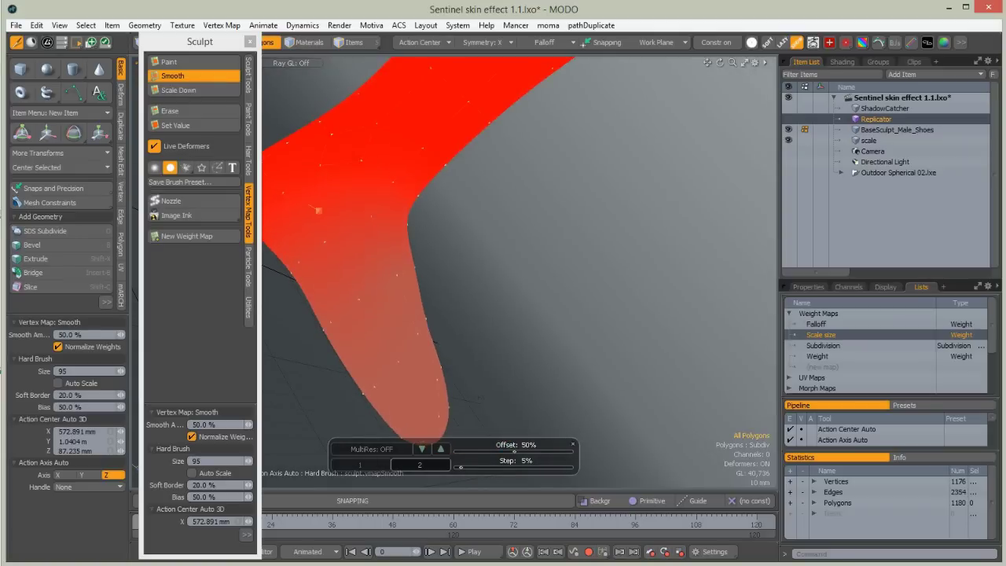
pyautogui.scroll(-5, 460, 224)
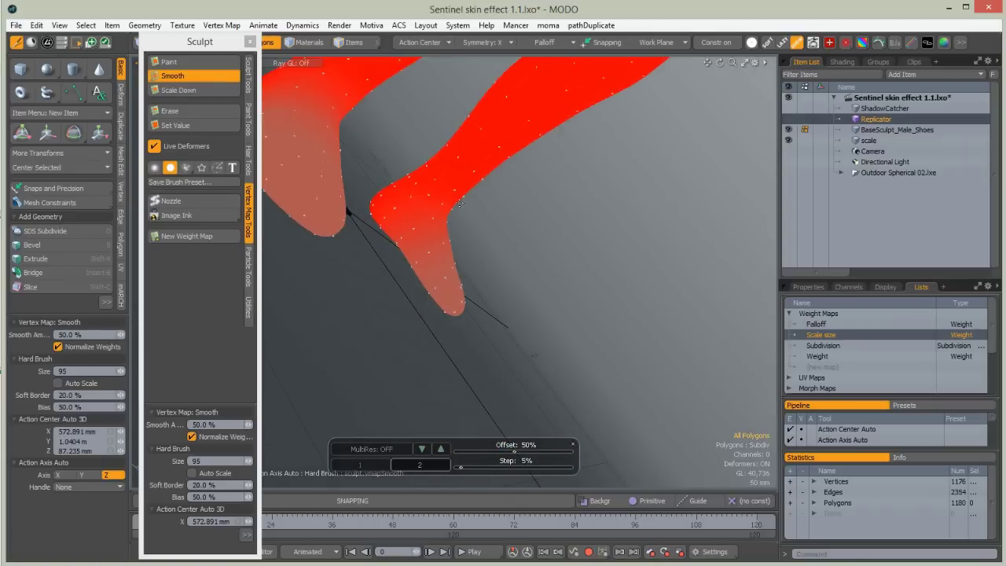
pyautogui.keyDown('alt'); pyautogui.moveTo(452, 269); pyautogui.dragTo(414, 253); pyautogui.keyUp('alt')
pyautogui.keyDown('alt'); pyautogui.moveTo(531, 231); pyautogui.dragTo(487, 212); pyautogui.keyUp('alt')
pyautogui.keyDown('alt'); pyautogui.moveTo(584, 210); pyautogui.dragTo(575, 205); pyautogui.keyUp('alt')
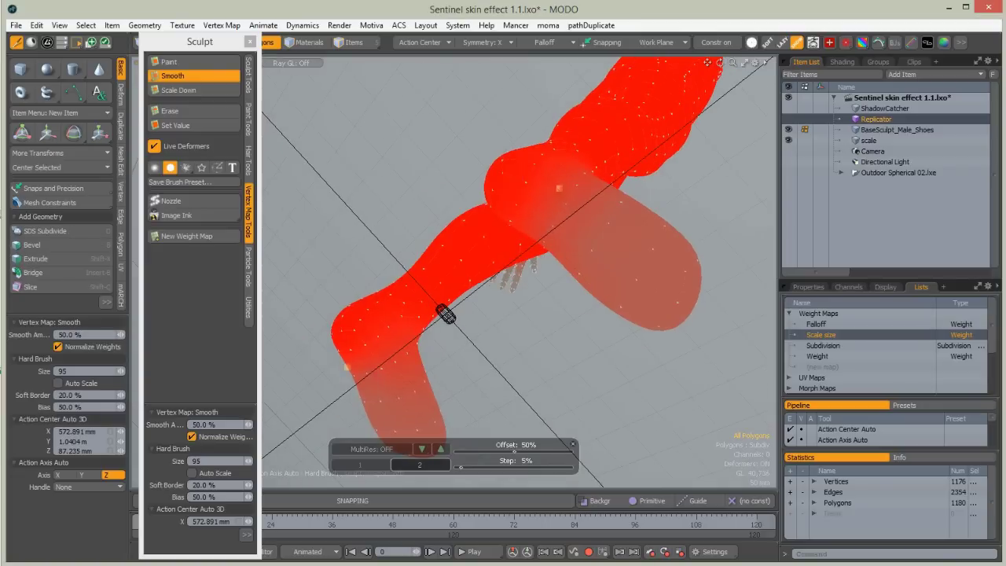
# Smooth the Scale size weights across the wrists, palms, thumbs and fingers, then drop the tool and close the Sculpt palette.
pyautogui.keyDown('alt'); pyautogui.moveTo(587, 171); pyautogui.dragTo(317, 259); pyautogui.keyUp('alt')
pyautogui.scroll(5, 665, 288)
pyautogui.keyDown('alt'); pyautogui.moveTo(665, 288); pyautogui.dragTo(442, 286); pyautogui.keyUp('alt')
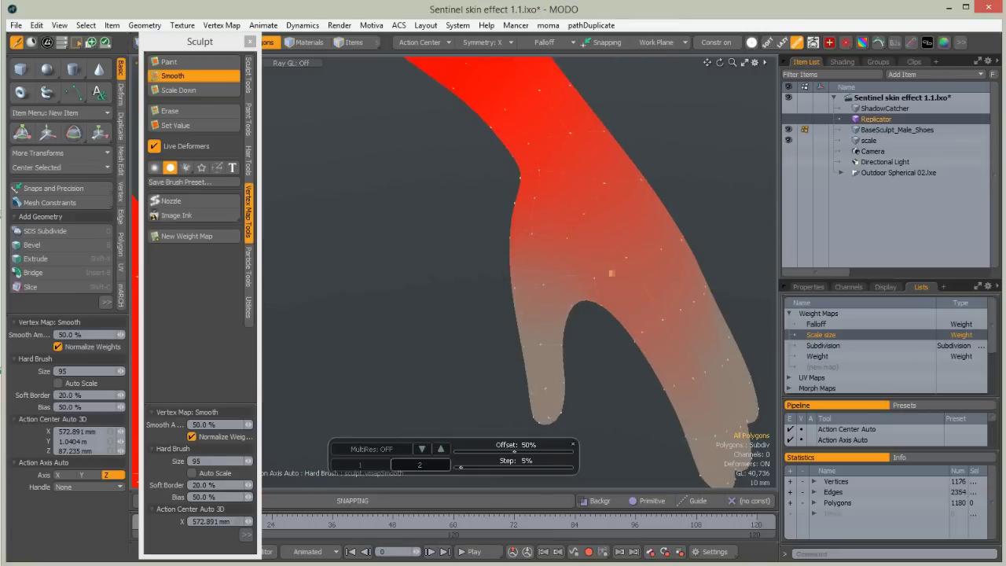
pyautogui.keyDown('alt'); pyautogui.moveTo(557, 197); pyautogui.dragTo(507, 198); pyautogui.keyUp('alt')
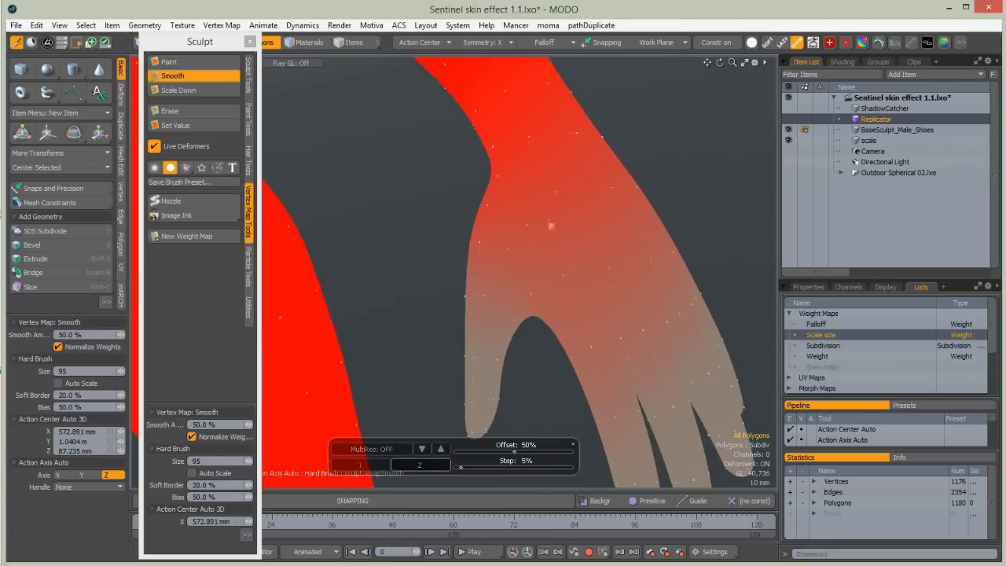
pyautogui.moveTo(498, 244); pyautogui.dragTo(590, 250, button='middle')
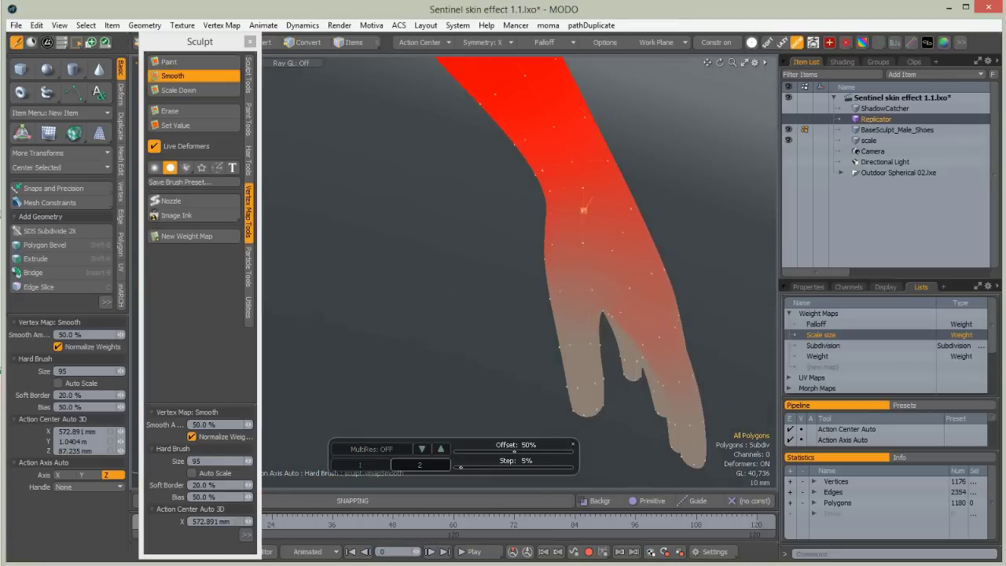
pyautogui.keyDown('ctrl'); pyautogui.keyDown('alt'); pyautogui.moveTo(731, 243); pyautogui.dragTo(589, 227); pyautogui.keyUp('alt'); pyautogui.keyUp('ctrl')
pyautogui.keyDown('ctrl'); pyautogui.keyDown('alt'); pyautogui.moveTo(543, 254); pyautogui.dragTo(456, 272); pyautogui.keyUp('alt'); pyautogui.keyUp('ctrl')
pyautogui.keyDown('alt'); pyautogui.moveTo(525, 238); pyautogui.dragTo(556, 256); pyautogui.keyUp('alt')
pyautogui.keyDown('alt'); pyautogui.moveTo(476, 251); pyautogui.dragTo(537, 240); pyautogui.keyUp('alt')
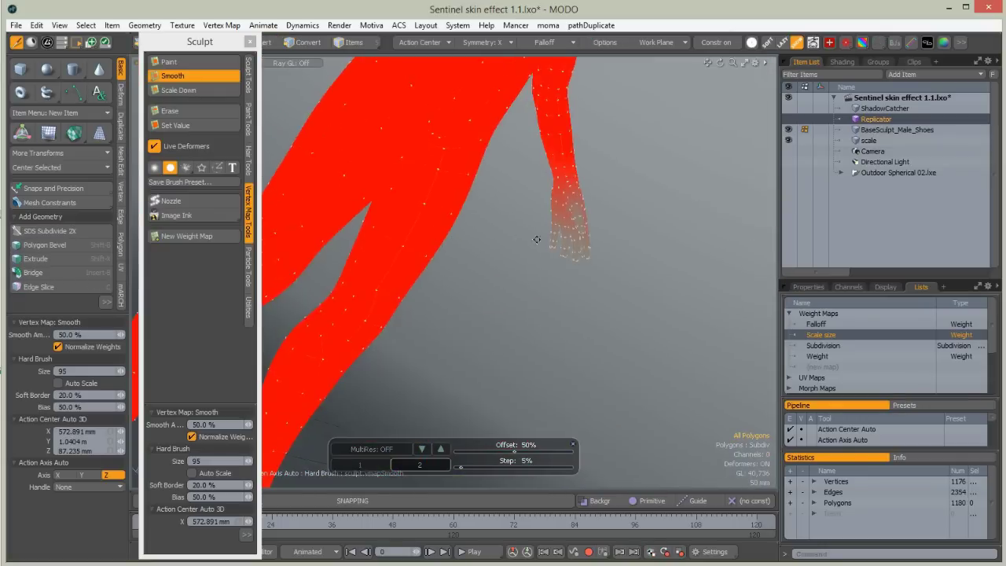
pyautogui.scroll(6, 537, 239)
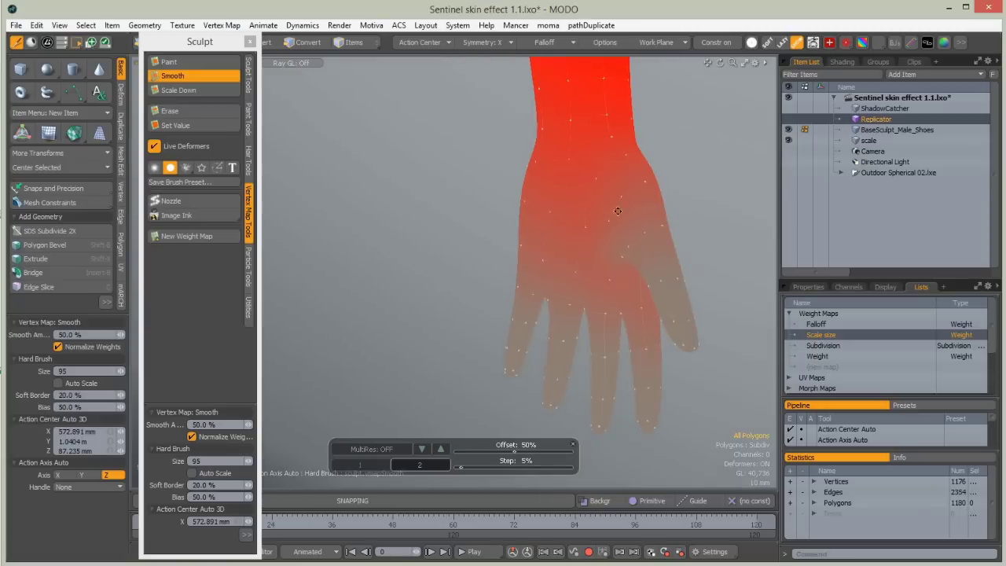
pyautogui.moveTo(618, 211)
pyautogui.keyDown('alt'); pyautogui.keyDown('shift'); pyautogui.mouseDown()
pyautogui.moveTo(590, 215)
pyautogui.moveTo(611, 213)
pyautogui.mouseUp(); pyautogui.keyUp('shift'); pyautogui.keyUp('alt')
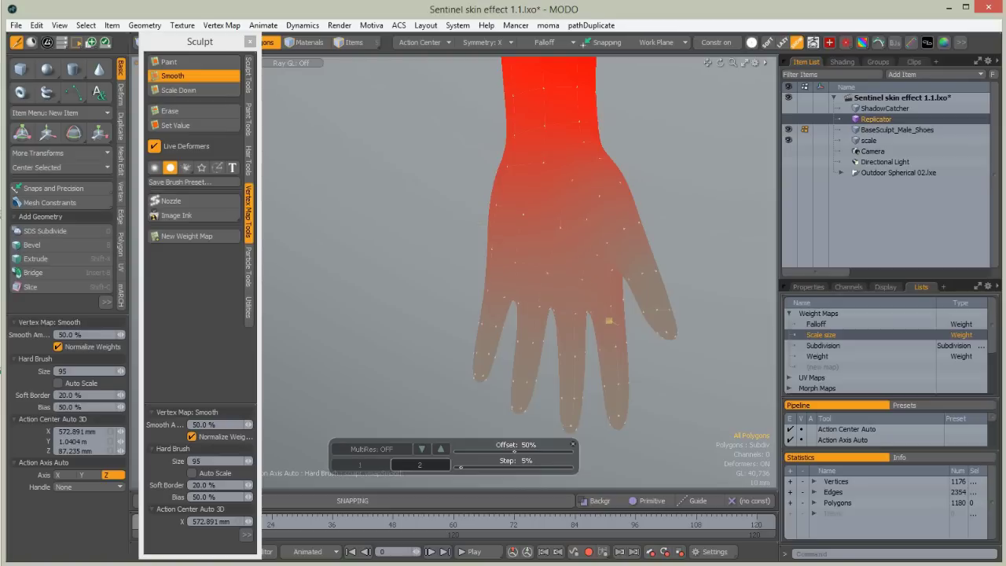
pyautogui.press('space')
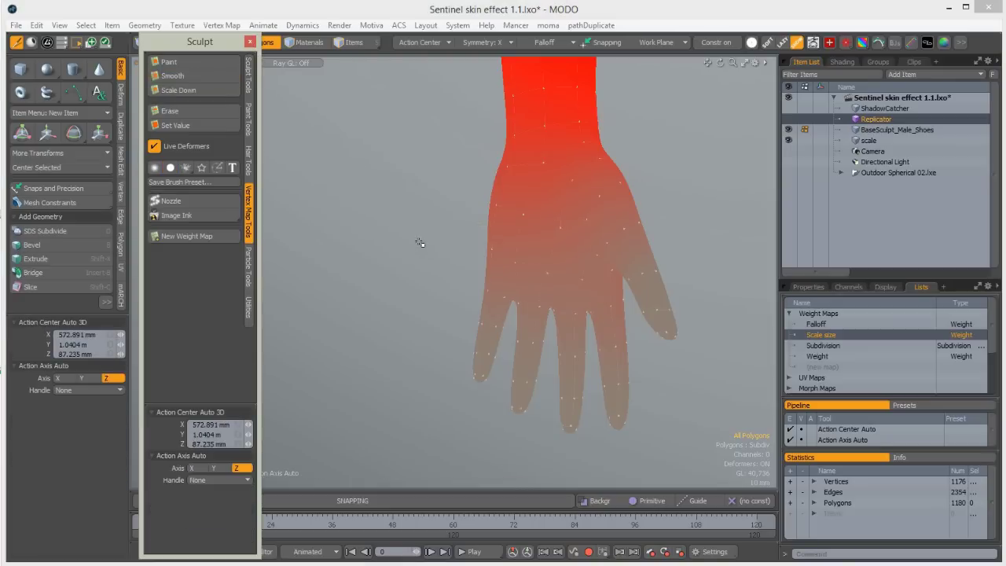
pyautogui.click(251, 42)
# Review the smoothed weight transitions on the hands and feet across the whole figure.
pyautogui.scroll(-4, 560, 207)
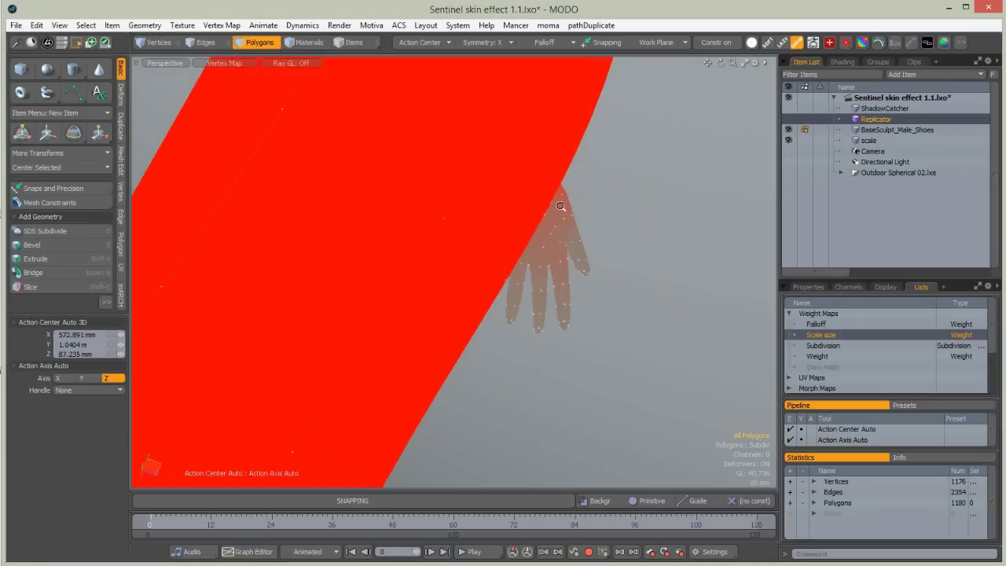
pyautogui.moveTo(561, 207)
pyautogui.keyDown('alt'); pyautogui.mouseDown()
pyautogui.moveTo(372, 222)
pyautogui.moveTo(400, 243)
pyautogui.moveTo(389, 244)
pyautogui.mouseUp(); pyautogui.keyUp('alt')
pyautogui.scroll(-5, 327, 254)
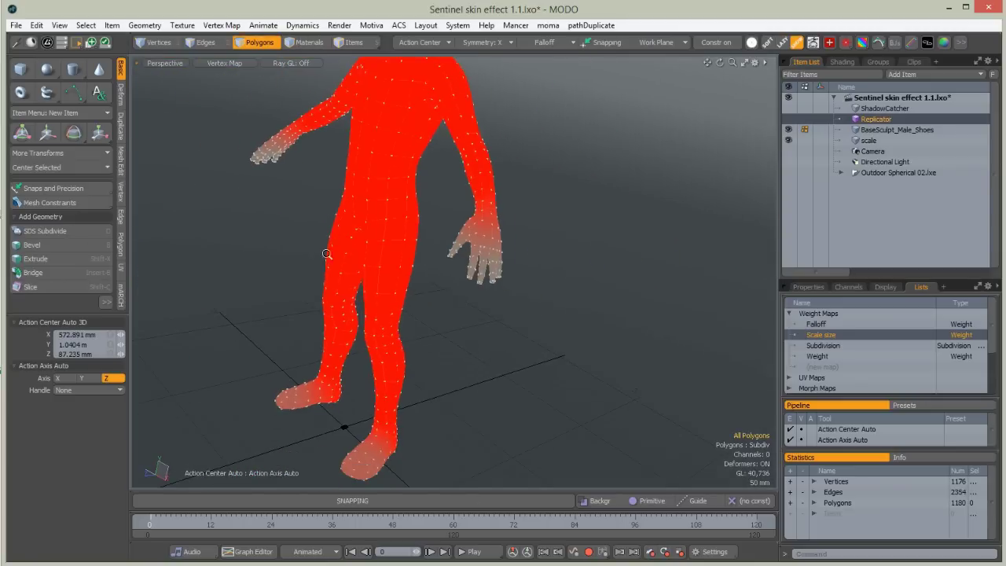
pyautogui.keyDown('alt'); pyautogui.moveTo(334, 357); pyautogui.dragTo(465, 331); pyautogui.keyUp('alt')
pyautogui.keyDown('alt'); pyautogui.moveTo(448, 287); pyautogui.dragTo(429, 353); pyautogui.keyUp('alt')
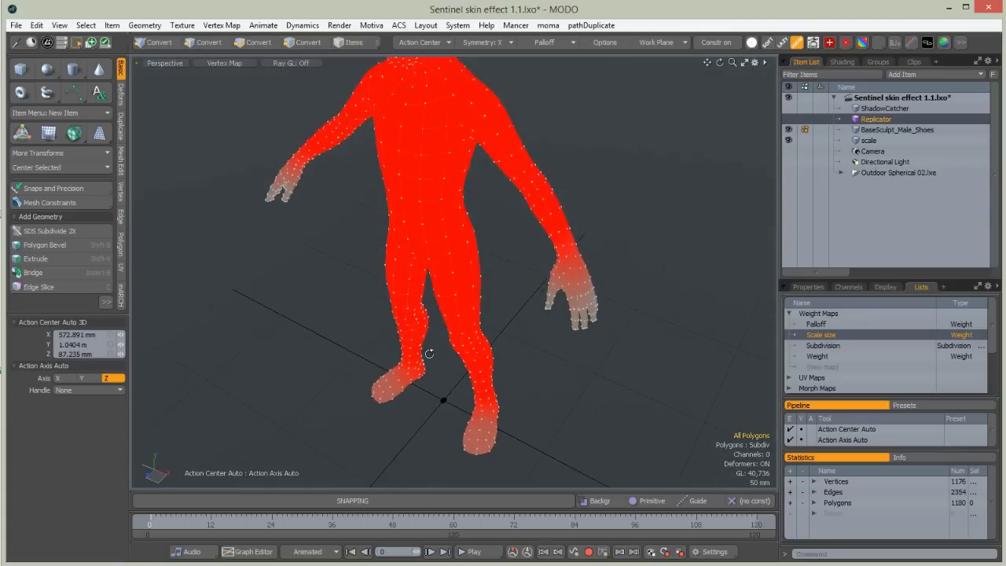
pyautogui.scroll(-2, 457, 270)
pyautogui.keyDown('alt'); pyautogui.moveTo(771, 179); pyautogui.dragTo(765, 179); pyautogui.keyUp('alt')
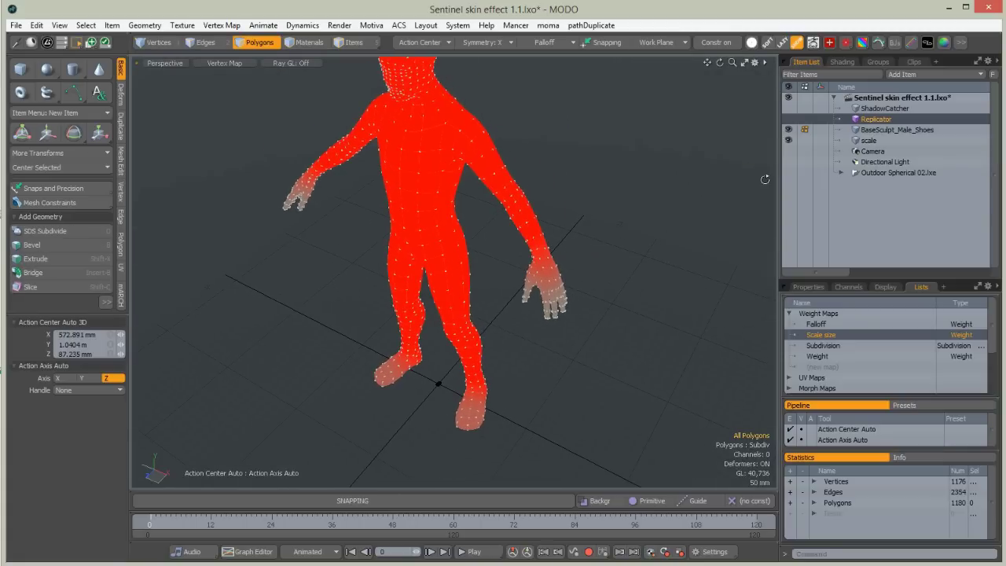
# Widen the Shader Tree area and add a Weight Map Texture layer above the Surface Generator in the BaseSculpt_Male_Shoes group.
pyautogui.click(843, 61)
pyautogui.click(909, 87)
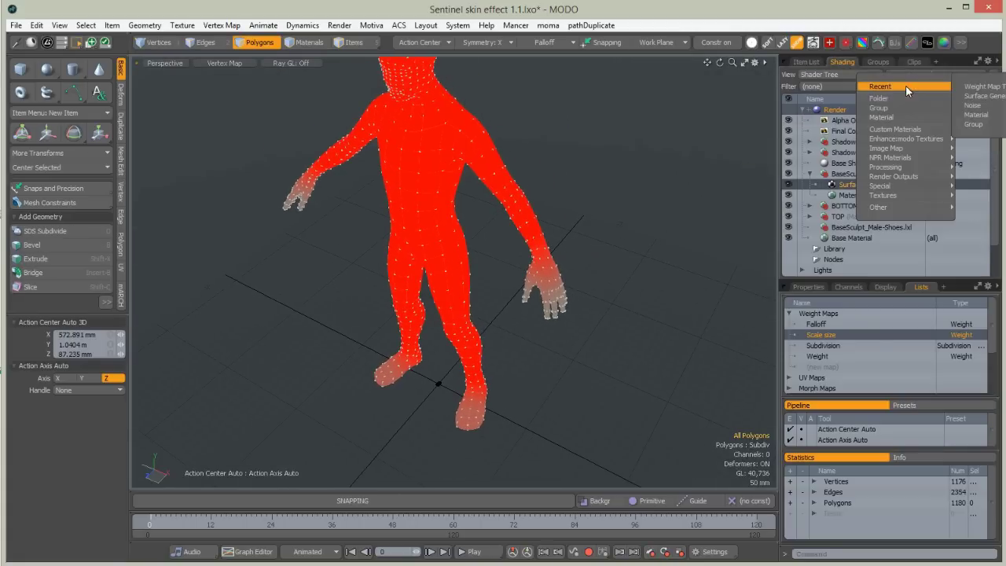
pyautogui.click(772, 171)
pyautogui.moveTo(777, 173); pyautogui.dragTo(657, 177)
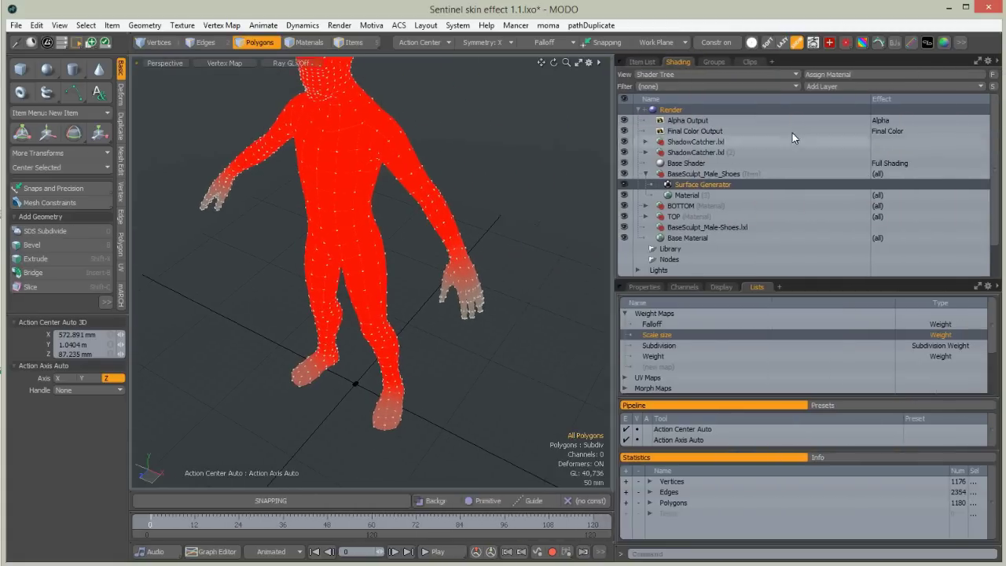
pyautogui.click(827, 87)
pyautogui.moveTo(806, 175)
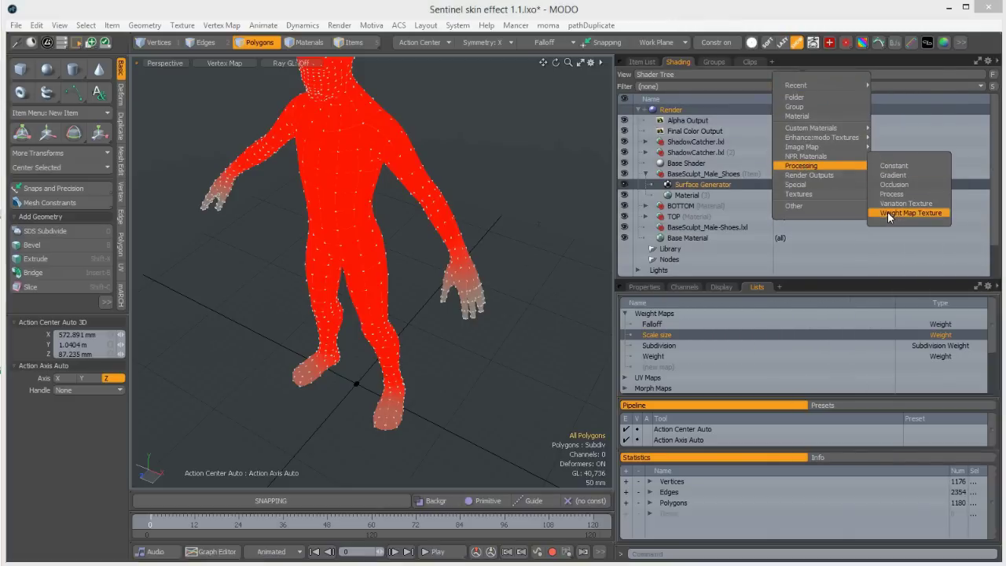
pyautogui.click(890, 213)
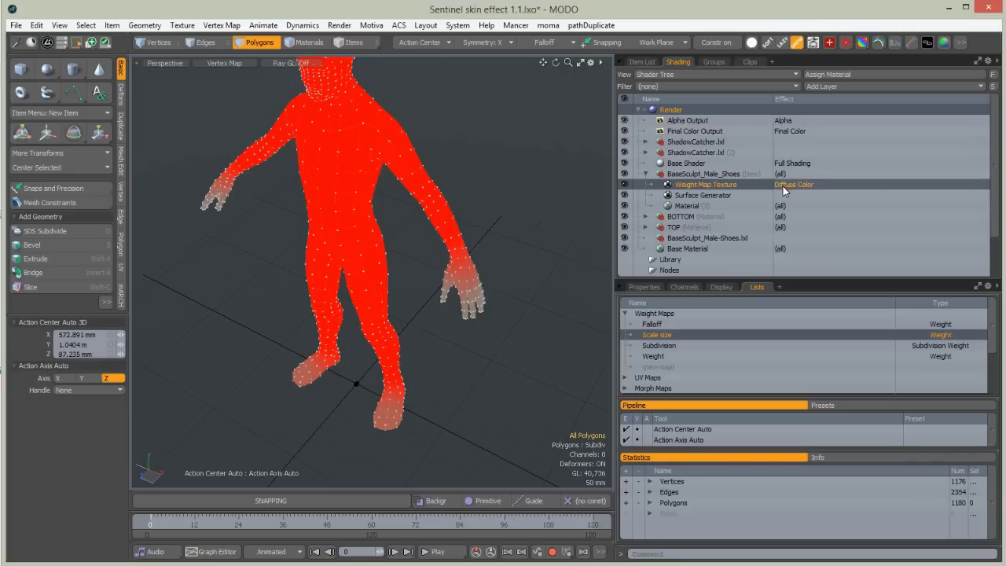
# Show the Weight Map Texture's layer properties and use Scale size as its vertex map.
pyautogui.click(645, 288)
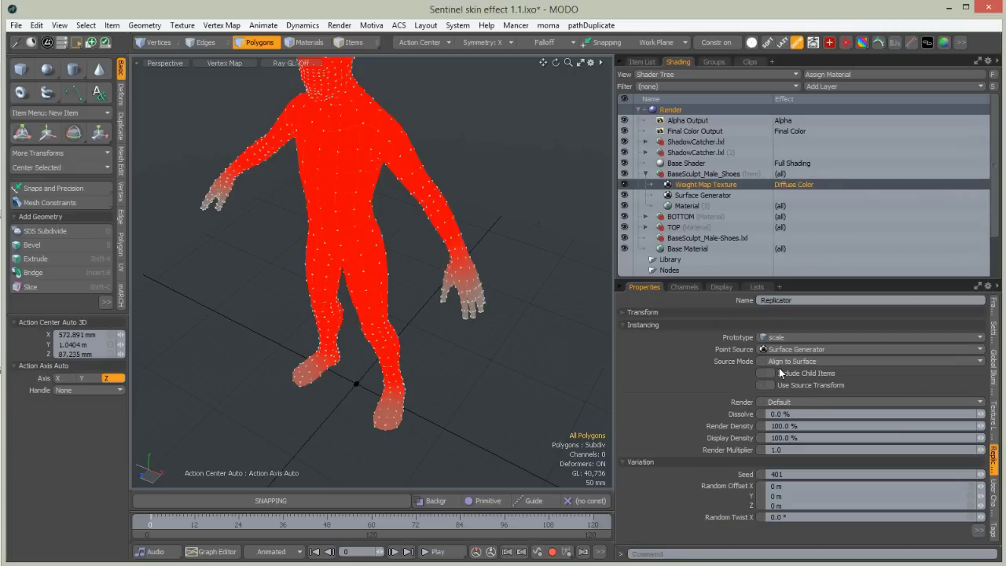
pyautogui.click(994, 321)
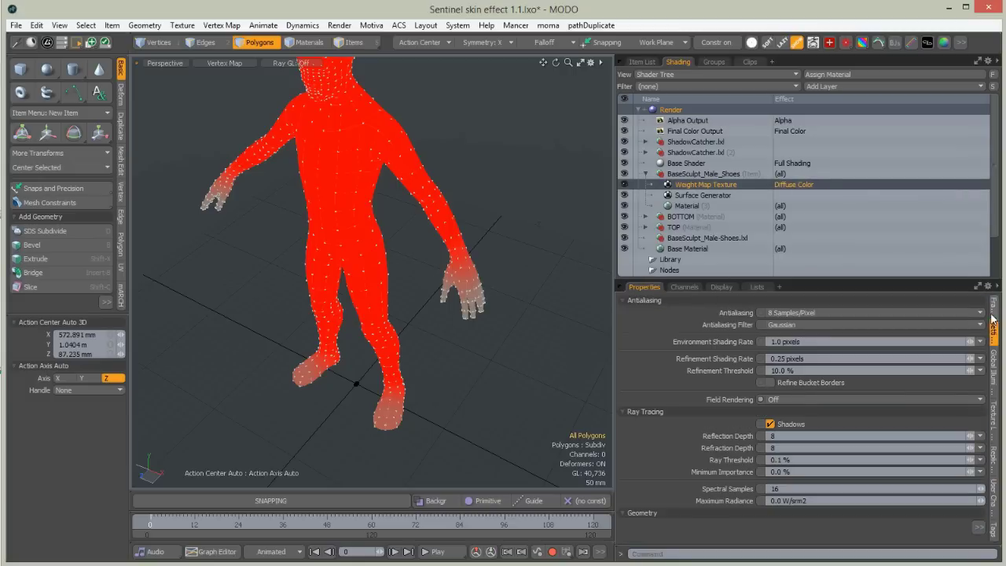
pyautogui.moveTo(953, 278); pyautogui.dragTo(939, 225)
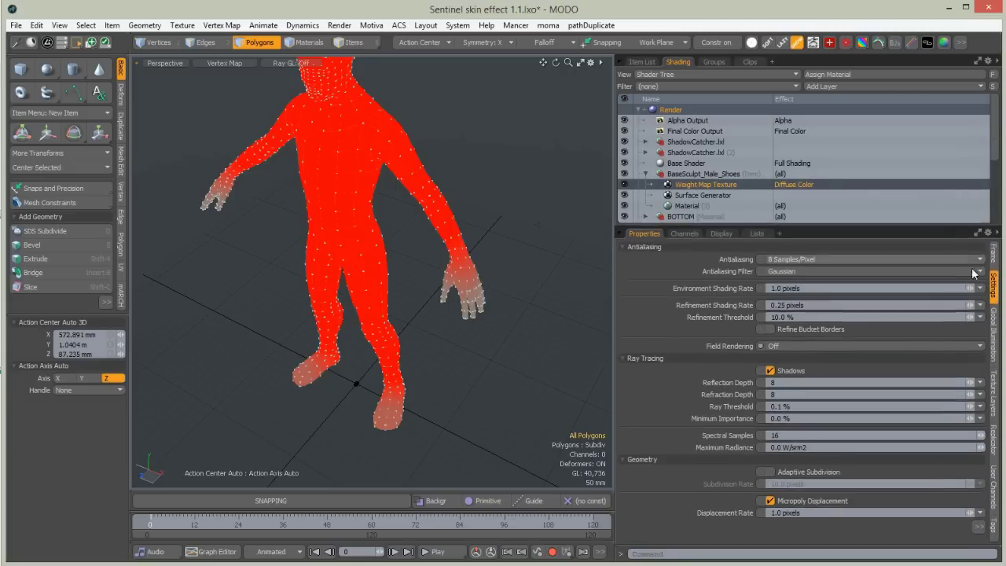
pyautogui.click(993, 334)
pyautogui.click(993, 400)
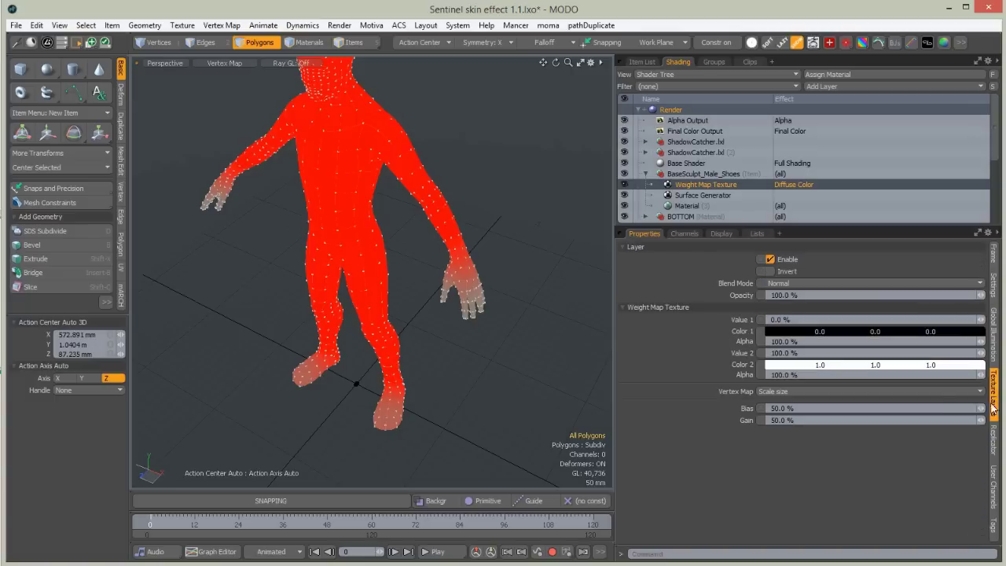
pyautogui.click(780, 391)
pyautogui.click(779, 394)
# Set the Weight Map Texture's effect to Surface Generator Size.
pyautogui.click(791, 186)
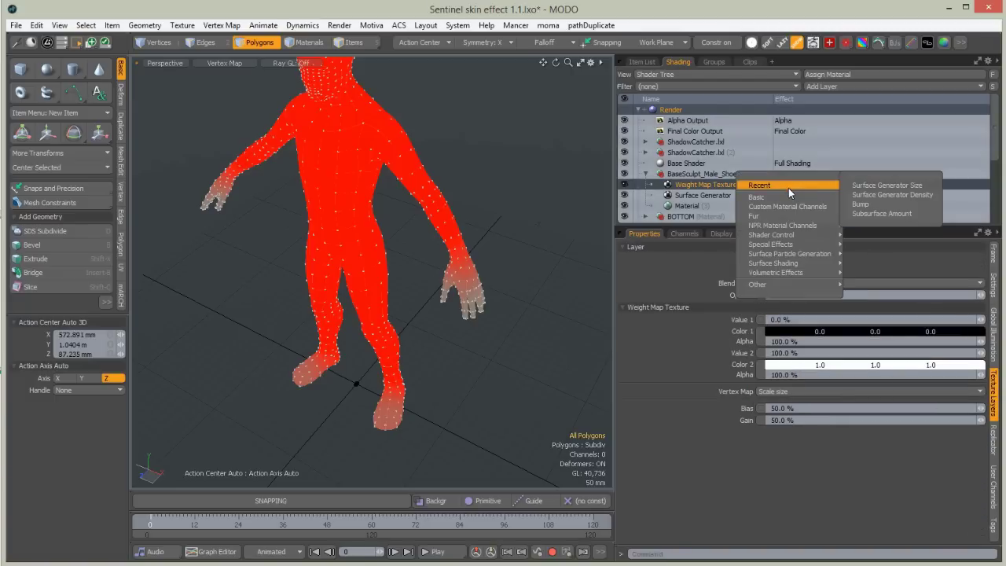
pyautogui.moveTo(777, 266)
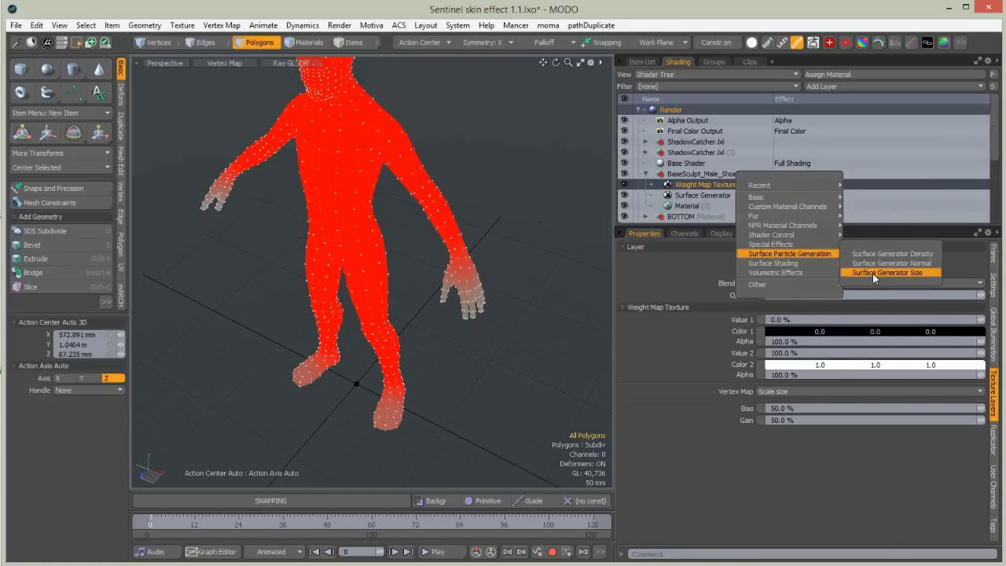
pyautogui.click(894, 272)
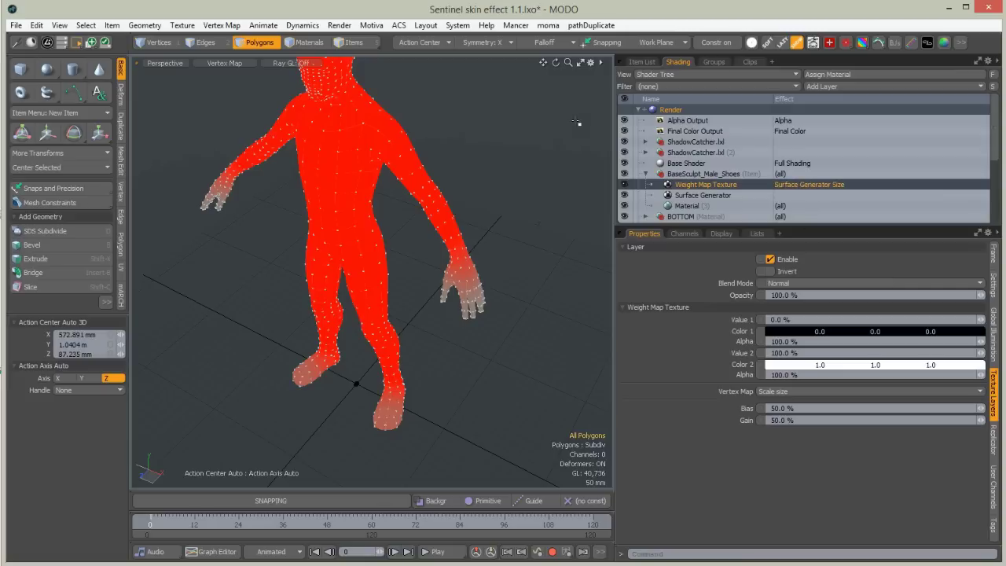
# Make the Replicator visible and inspect the replicated scale sizes on the hand and feet.
pyautogui.click(643, 63)
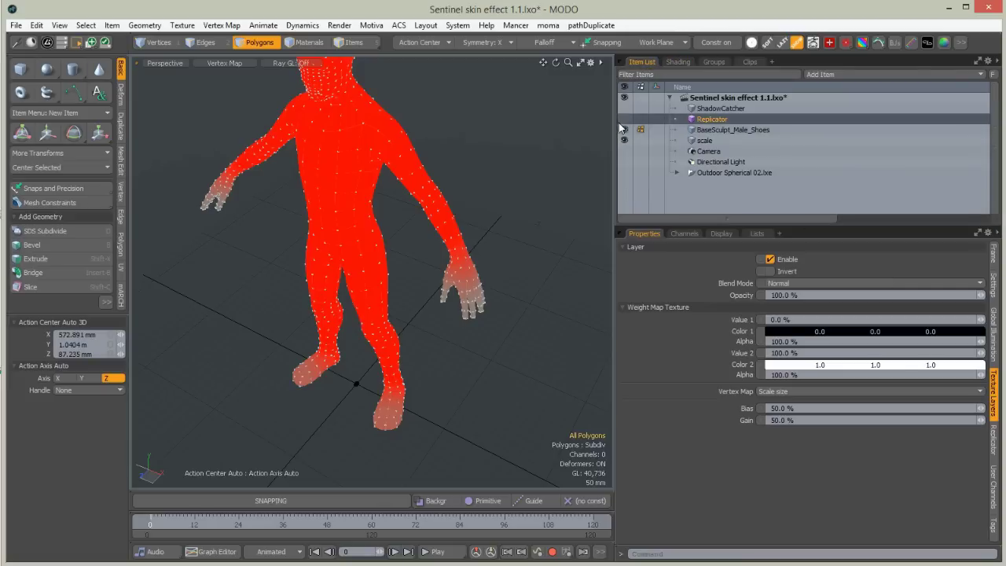
pyautogui.click(625, 118)
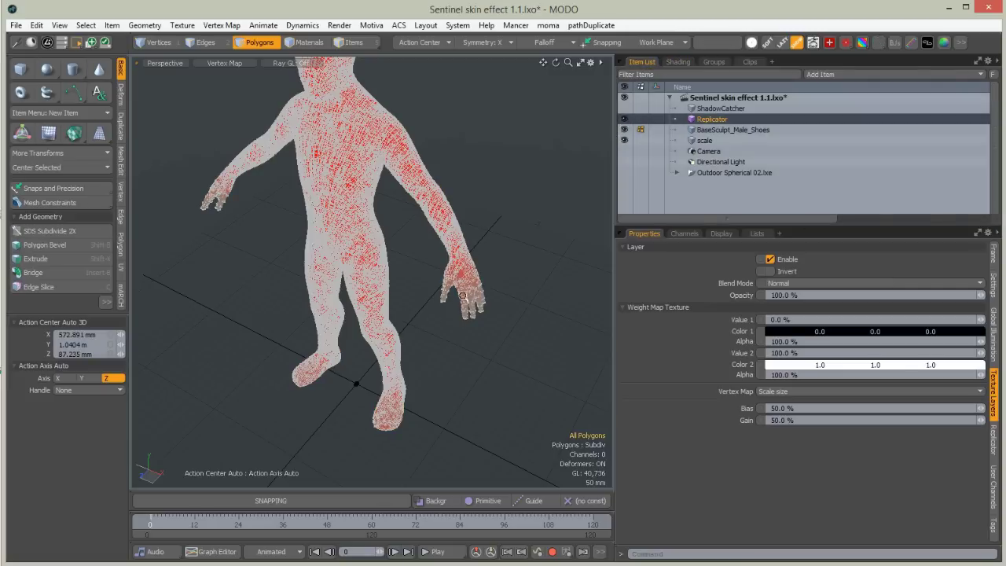
pyautogui.scroll(5, 464, 283)
pyautogui.scroll(3, 474, 250)
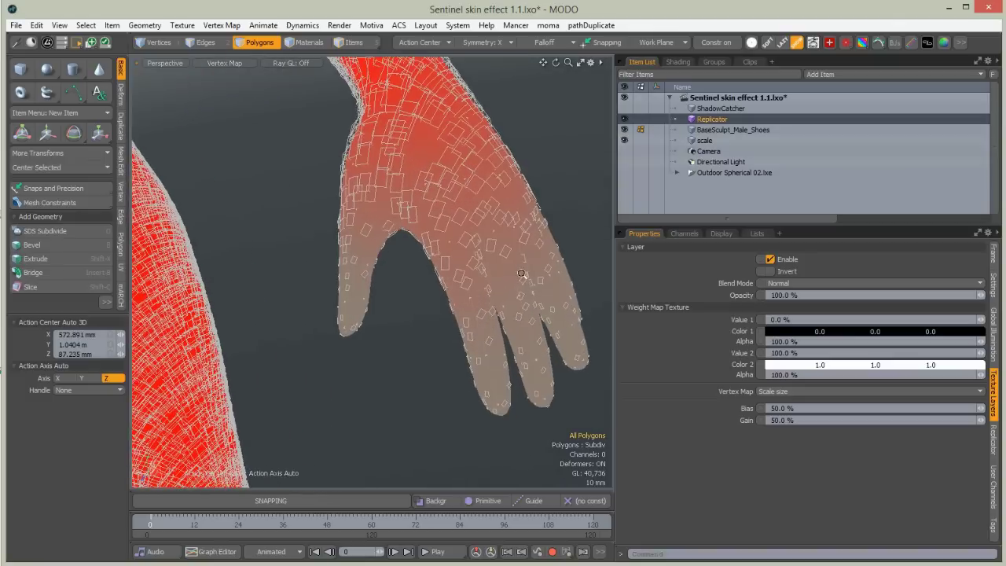
pyautogui.moveTo(524, 274)
pyautogui.keyDown('alt'); pyautogui.mouseDown()
pyautogui.moveTo(386, 368)
pyautogui.moveTo(416, 294)
pyautogui.moveTo(504, 255)
pyautogui.moveTo(499, 270)
pyautogui.moveTo(234, 274)
pyautogui.moveTo(397, 265)
pyautogui.moveTo(362, 247)
pyautogui.moveTo(389, 225)
pyautogui.moveTo(389, 287)
pyautogui.moveTo(498, 265)
pyautogui.moveTo(477, 266)
pyautogui.moveTo(511, 270)
pyautogui.mouseUp(); pyautogui.keyUp('alt')
pyautogui.scroll(1, 397, 265)
pyautogui.scroll(2, 397, 265)
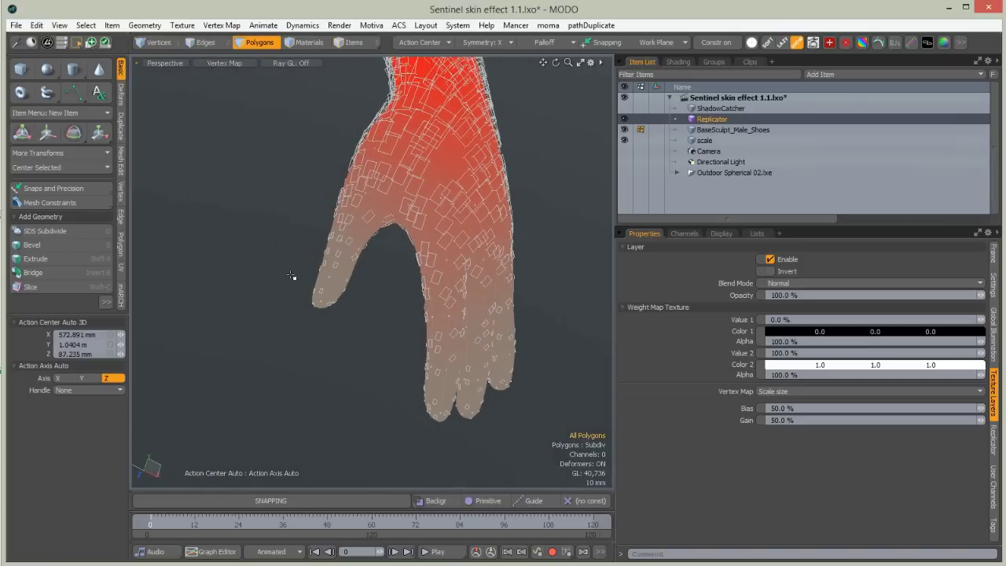
pyautogui.keyDown('alt'); pyautogui.moveTo(291, 276); pyautogui.dragTo(408, 277); pyautogui.keyUp('alt')
pyautogui.scroll(-6, 362, 276)
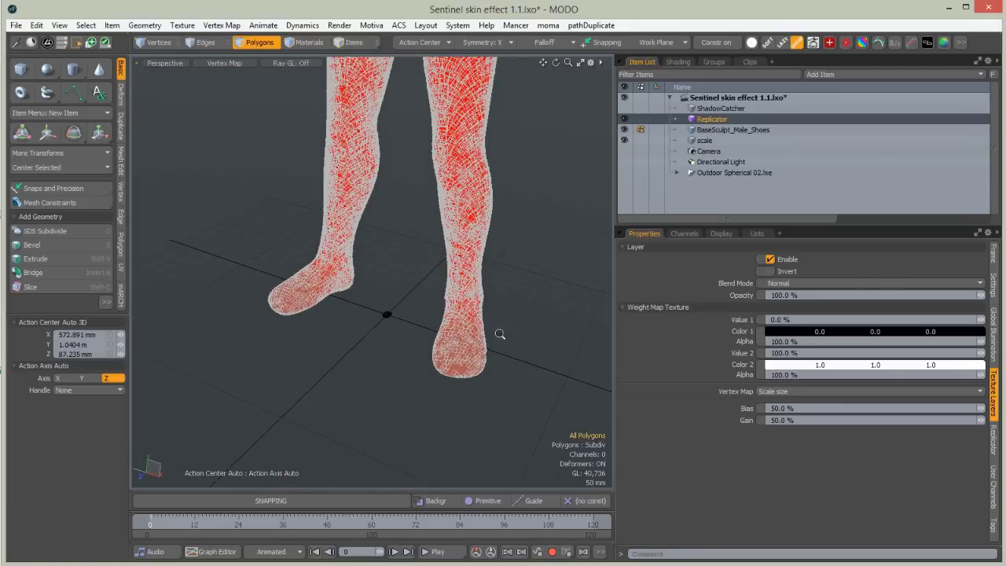
pyautogui.keyDown('ctrl'); pyautogui.keyDown('alt'); pyautogui.moveTo(500, 334); pyautogui.dragTo(346, 385); pyautogui.keyUp('alt'); pyautogui.keyUp('ctrl')
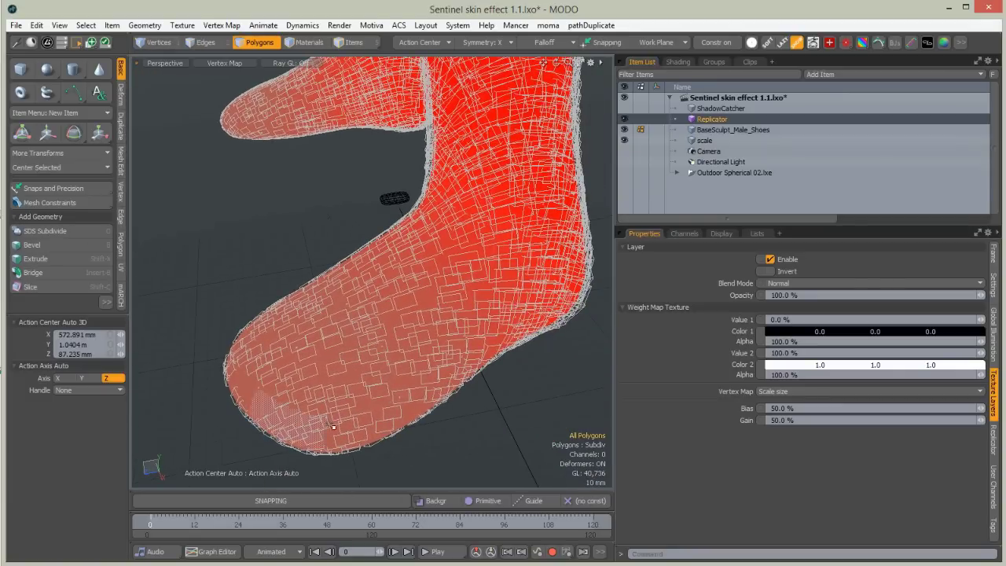
pyautogui.keyDown('alt'); pyautogui.moveTo(236, 399); pyautogui.dragTo(338, 265); pyautogui.keyUp('alt')
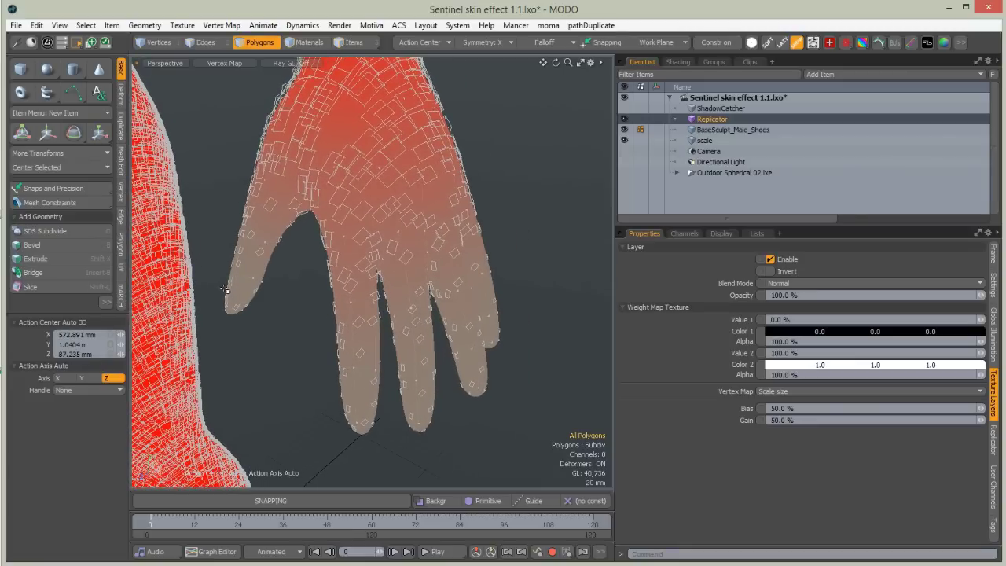
# Widen the 3D viewport and activate the vertex map Paint tool from the Sculpt palette.
pyautogui.press('F2')
pyautogui.moveTo(302, 86); pyautogui.dragTo(207, 82)
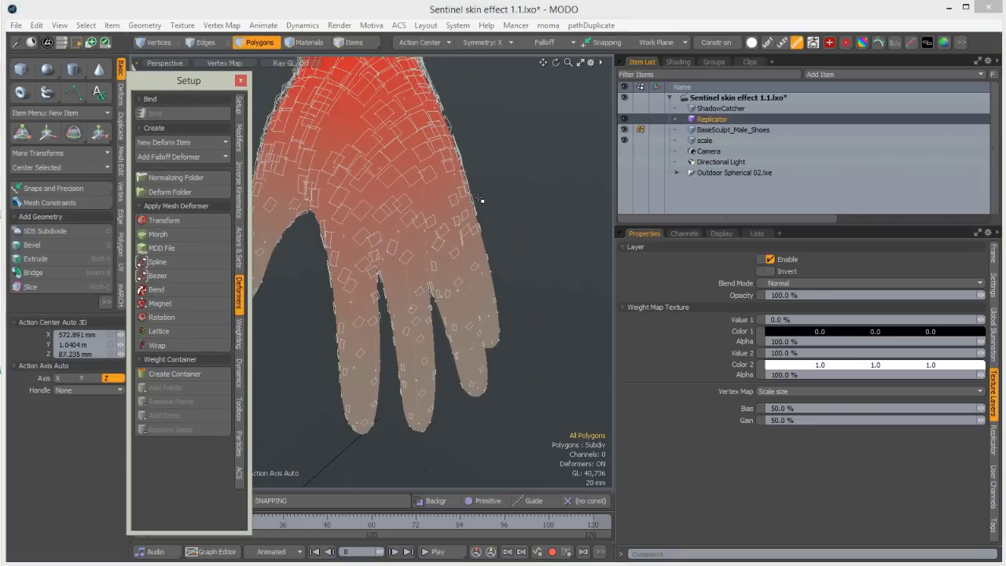
pyautogui.moveTo(614, 200); pyautogui.dragTo(774, 204)
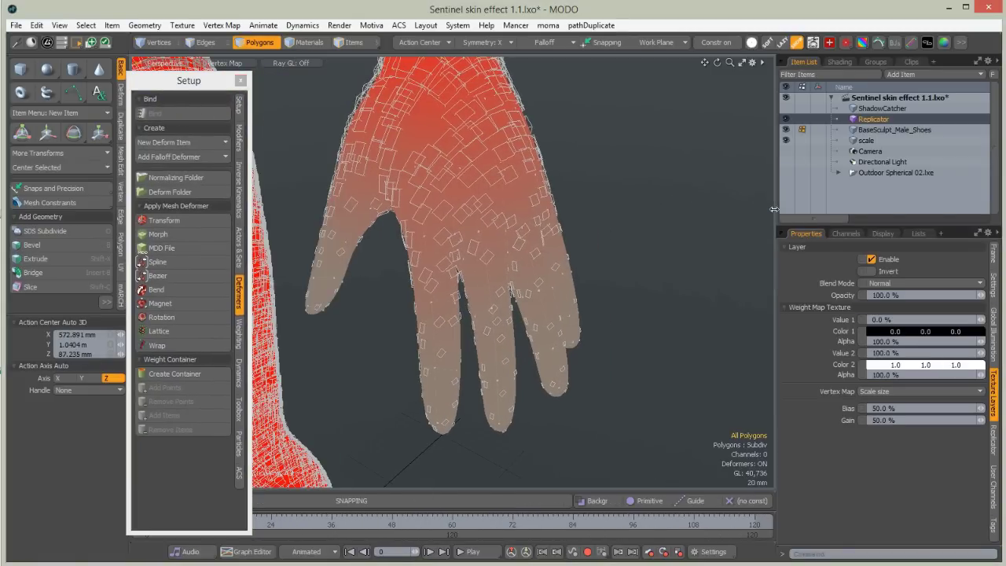
pyautogui.click(241, 82)
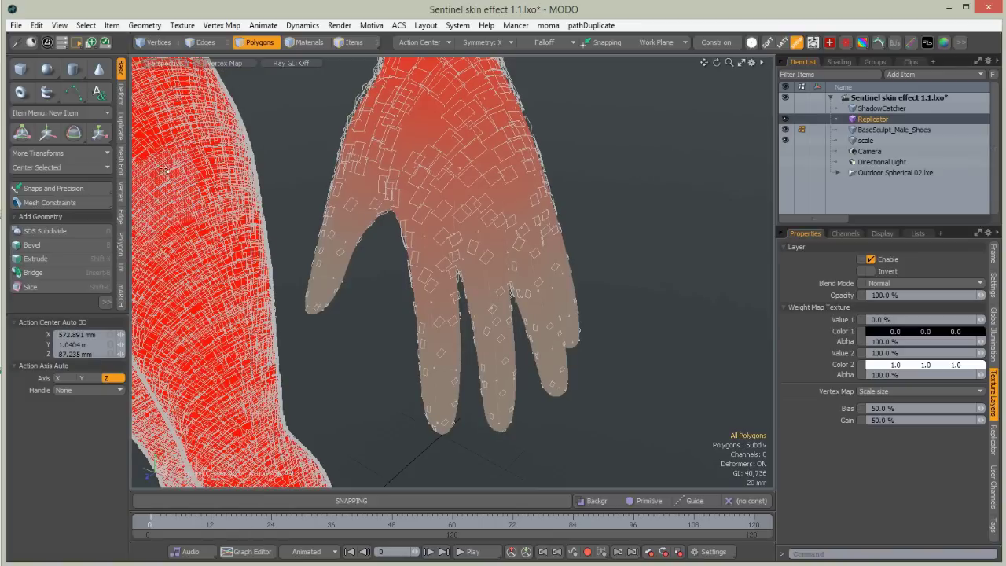
pyautogui.press('F2')
pyautogui.moveTo(207, 45); pyautogui.dragTo(202, 69)
pyautogui.click(178, 87)
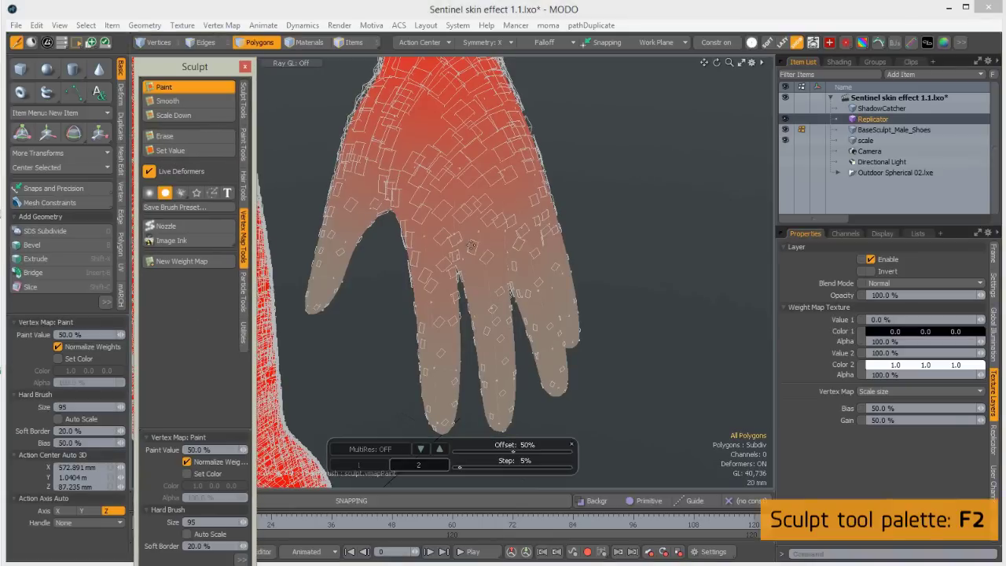
# Paint the Scale size weights at 50% with a size 86 brush over the fingers, thumb and palm area of the hand.
pyautogui.moveTo(471, 246)
pyautogui.mouseDown(button='right')
pyautogui.moveTo(480, 246)
pyautogui.moveTo(475, 274)
pyautogui.moveTo(466, 274)
pyautogui.mouseUp(button='right')
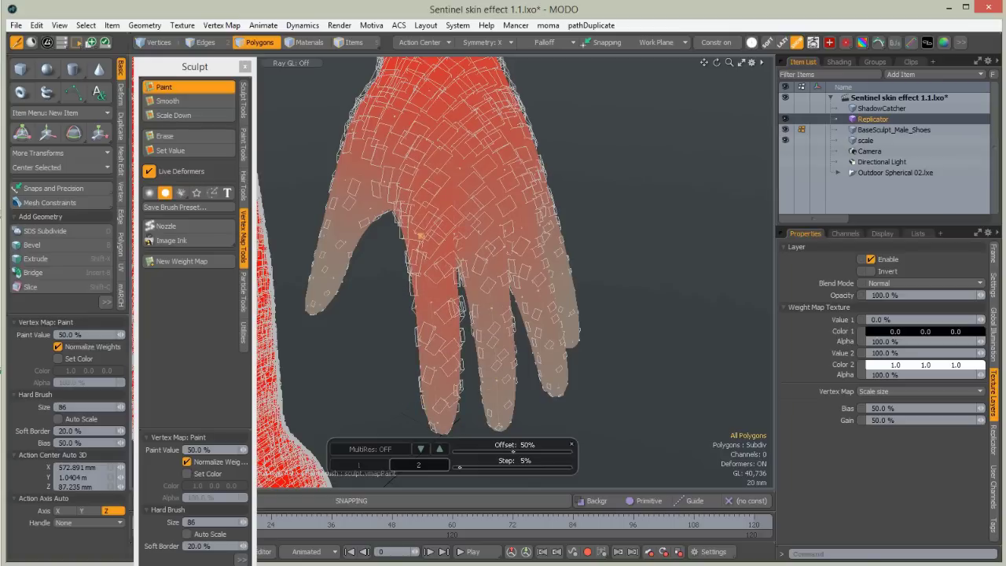
pyautogui.moveTo(403, 188)
pyautogui.mouseDown()
pyautogui.moveTo(393, 169)
pyautogui.moveTo(384, 184)
pyautogui.mouseUp()
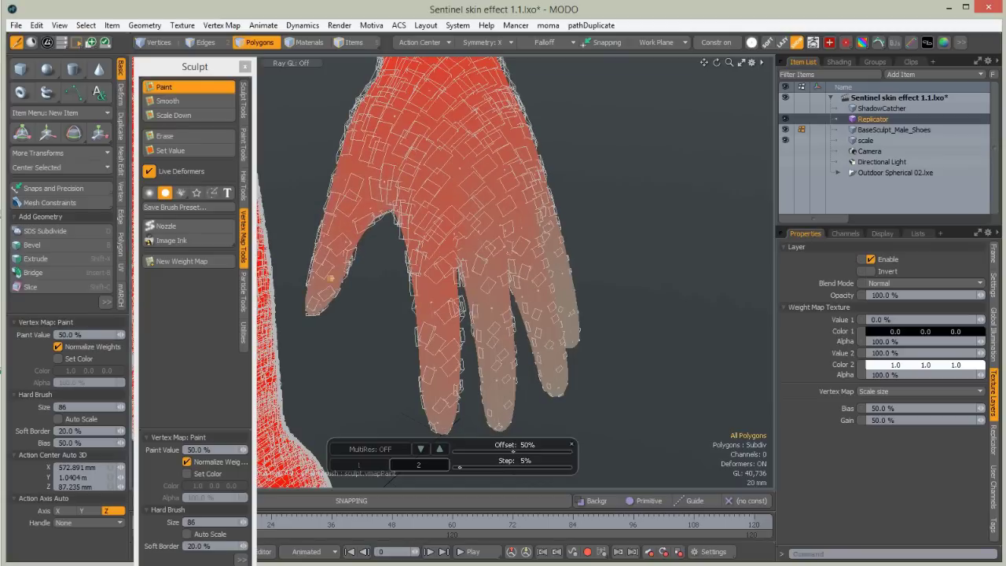
pyautogui.keyDown('alt'); pyautogui.moveTo(482, 277); pyautogui.dragTo(396, 285); pyautogui.keyUp('alt')
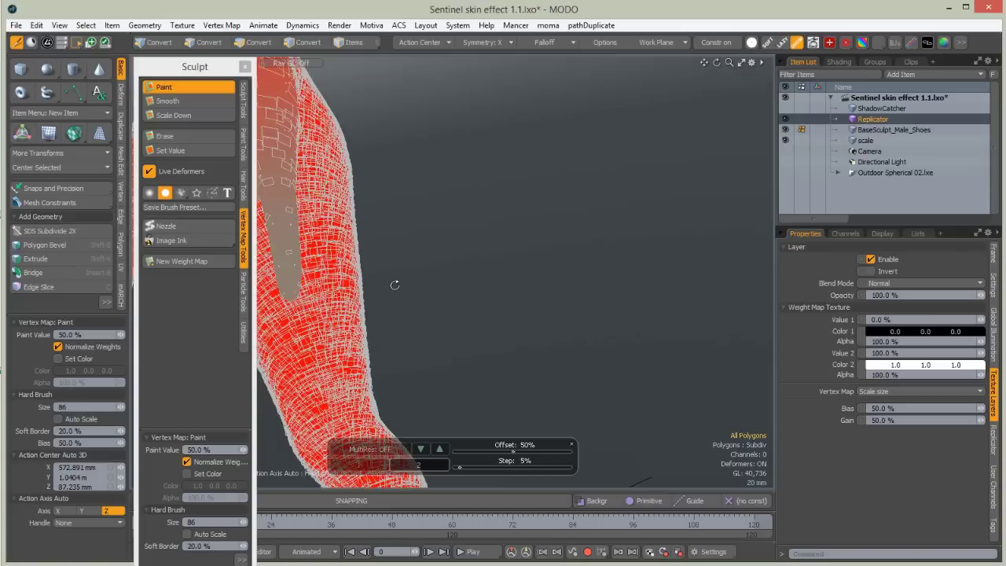
pyautogui.moveTo(427, 195)
pyautogui.keyDown('alt'); pyautogui.mouseDown()
pyautogui.moveTo(568, 211)
pyautogui.moveTo(500, 220)
pyautogui.moveTo(520, 263)
pyautogui.mouseUp(); pyautogui.keyUp('alt')
pyautogui.moveTo(191, 74); pyautogui.dragTo(64, 74)
pyautogui.keyDown('alt'); pyautogui.moveTo(500, 256); pyautogui.dragTo(513, 233); pyautogui.keyUp('alt')
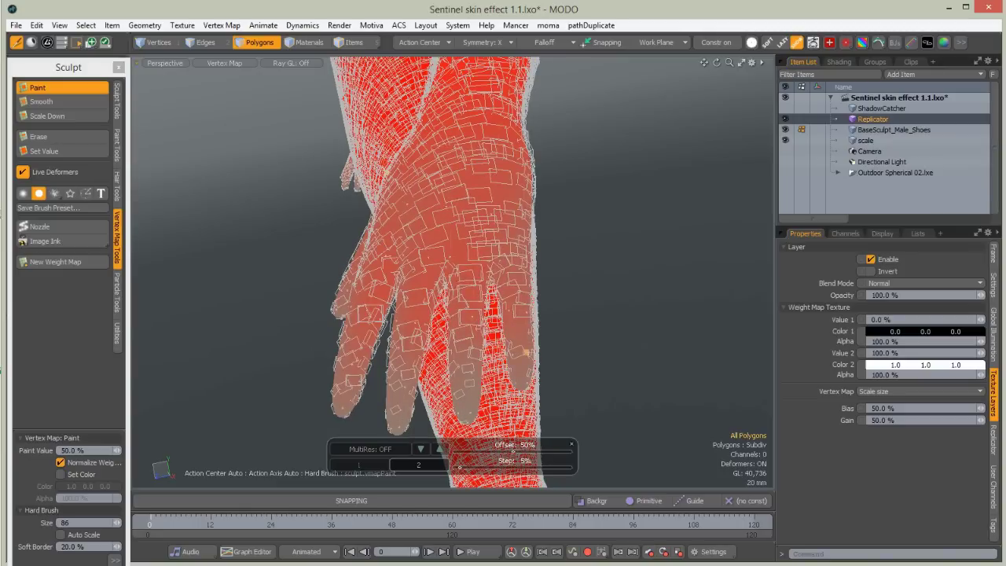
pyautogui.moveTo(373, 339)
pyautogui.keyDown('alt'); pyautogui.mouseDown()
pyautogui.moveTo(635, 300)
pyautogui.moveTo(683, 316)
pyautogui.moveTo(584, 301)
pyautogui.moveTo(563, 329)
pyautogui.mouseUp(); pyautogui.keyUp('alt')
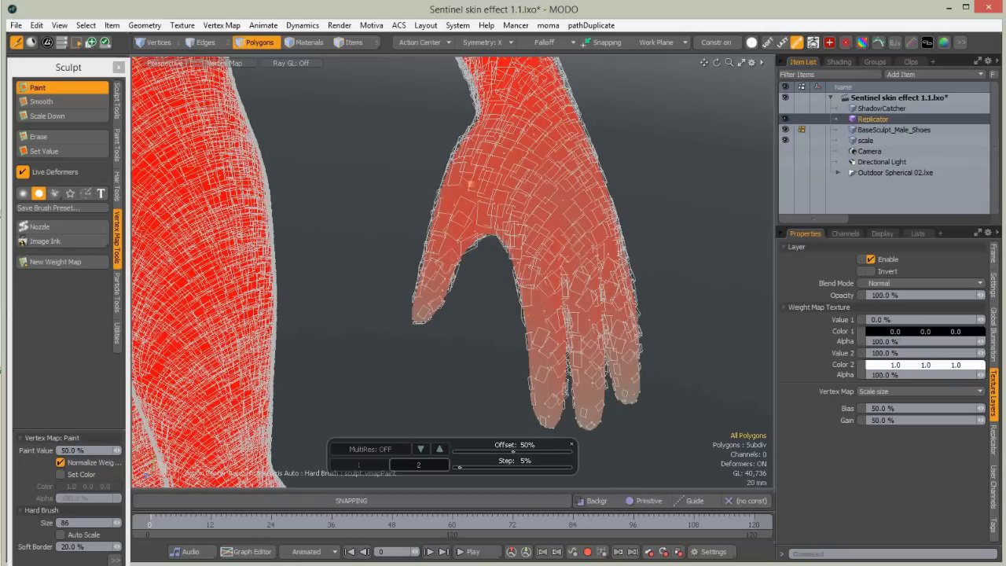
pyautogui.keyDown('alt'); pyautogui.moveTo(407, 245); pyautogui.dragTo(359, 252); pyautogui.keyUp('alt')
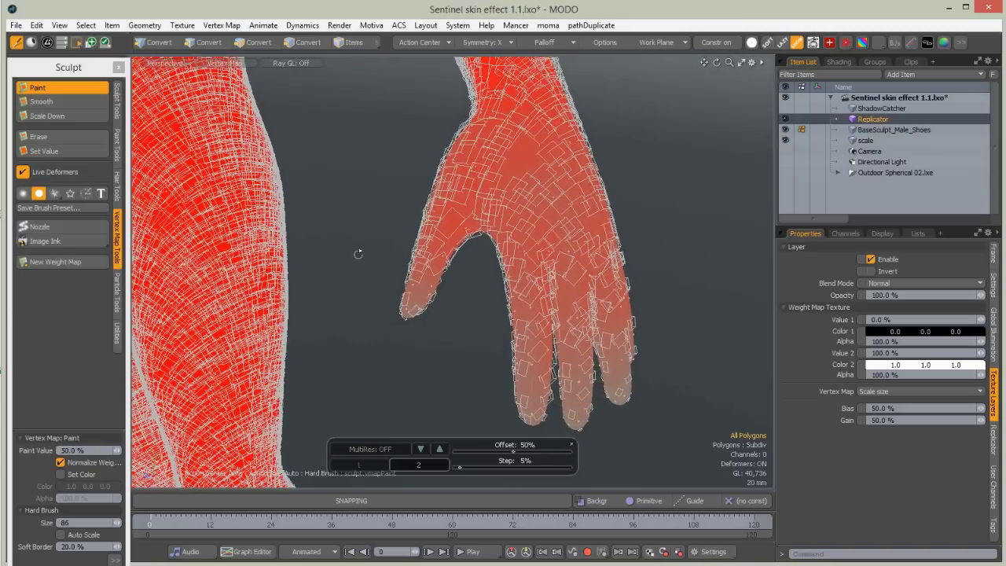
# Reduce the Scale size weights around the hand and finger bases using a size 60 Scale Down brush at 50%.
pyautogui.click(41, 118)
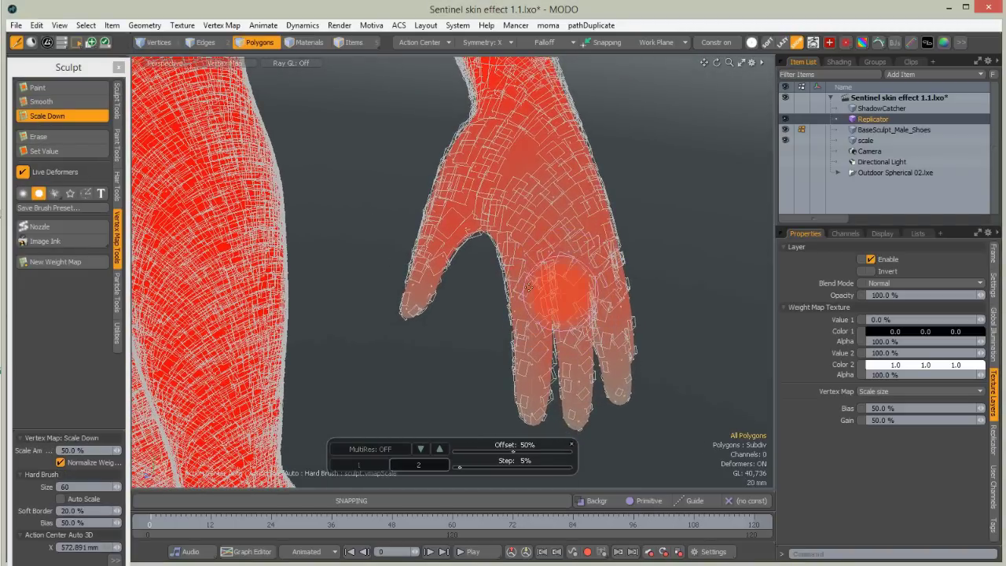
pyautogui.moveTo(518, 266); pyautogui.dragTo(520, 298)
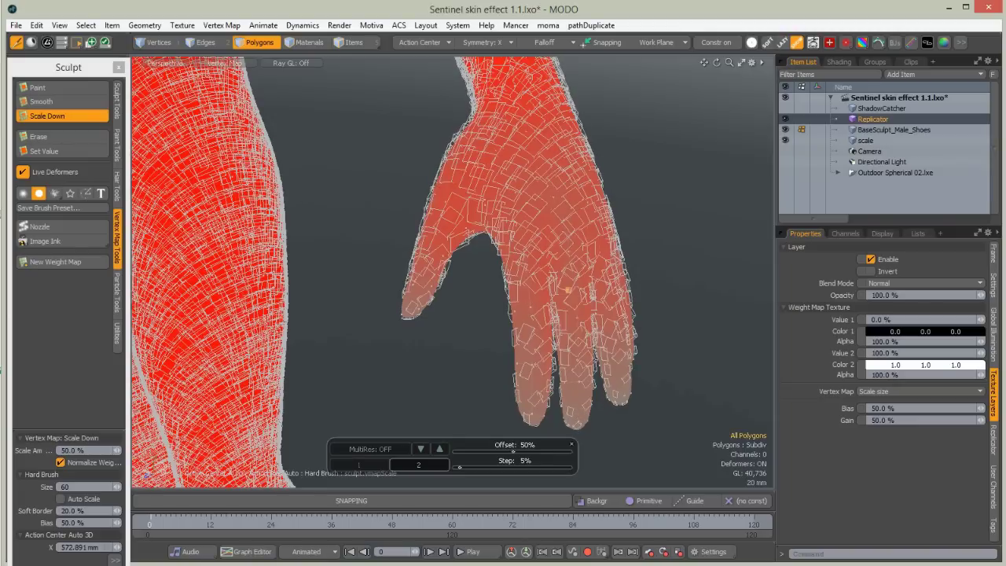
pyautogui.moveTo(575, 407); pyautogui.dragTo(604, 259)
pyautogui.keyDown('alt'); pyautogui.moveTo(499, 273); pyautogui.dragTo(594, 269); pyautogui.keyUp('alt')
pyautogui.moveTo(558, 233)
pyautogui.mouseDown()
pyautogui.moveTo(559, 331)
pyautogui.moveTo(559, 268)
pyautogui.moveTo(579, 209)
pyautogui.mouseUp()
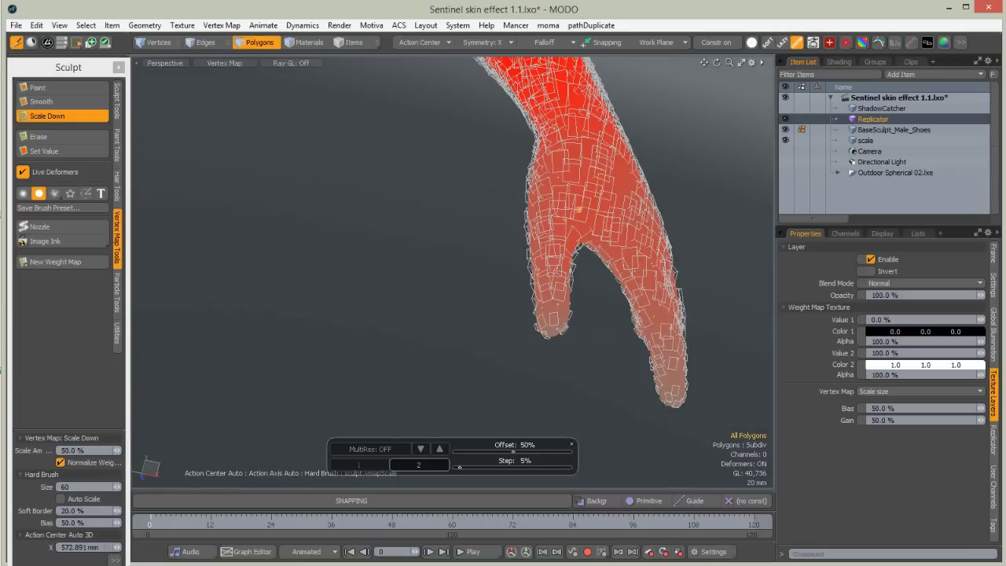
pyautogui.keyDown('alt'); pyautogui.moveTo(552, 296); pyautogui.dragTo(386, 270); pyautogui.keyUp('alt')
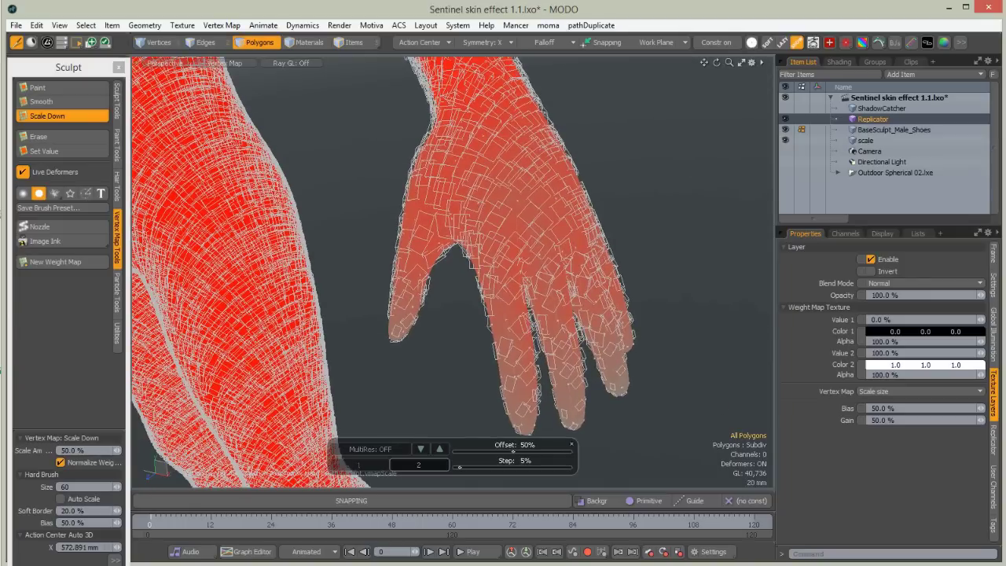
pyautogui.moveTo(506, 201); pyautogui.dragTo(522, 235)
pyautogui.moveTo(559, 273); pyautogui.dragTo(572, 236)
pyautogui.keyDown('alt'); pyautogui.moveTo(585, 191); pyautogui.dragTo(384, 243); pyautogui.keyUp('alt')
pyautogui.keyDown('alt'); pyautogui.keyDown('shift'); pyautogui.moveTo(435, 269); pyautogui.dragTo(523, 332); pyautogui.keyUp('shift'); pyautogui.keyUp('alt')
pyautogui.keyDown('alt'); pyautogui.moveTo(443, 319); pyautogui.dragTo(365, 310); pyautogui.keyUp('alt')
pyautogui.press('space')
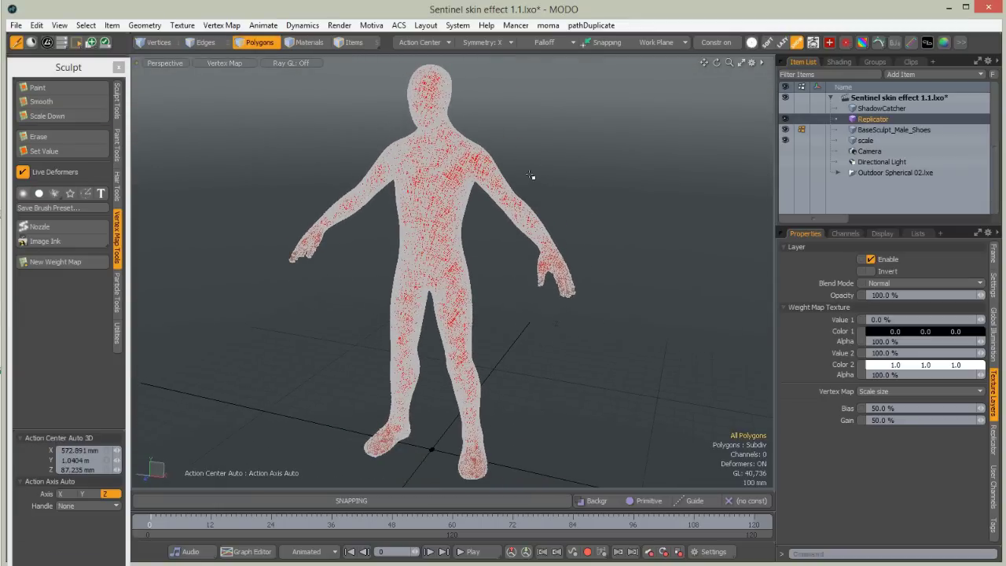
# Render a preview and inspect the scales on the hand, head, torso and feet.
pyautogui.press('F9')
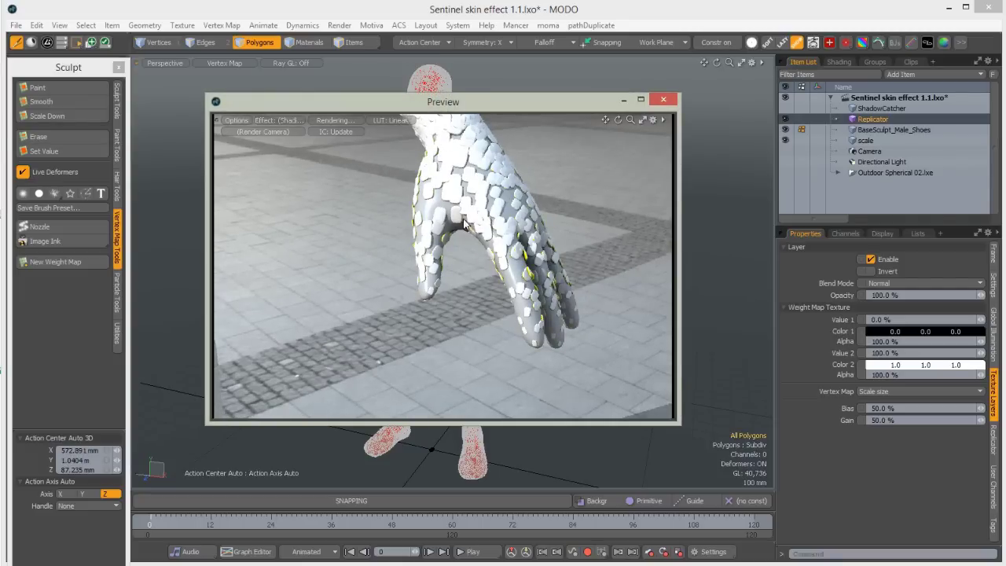
pyautogui.keyDown('alt'); pyautogui.moveTo(531, 280); pyautogui.dragTo(468, 181); pyautogui.keyUp('alt')
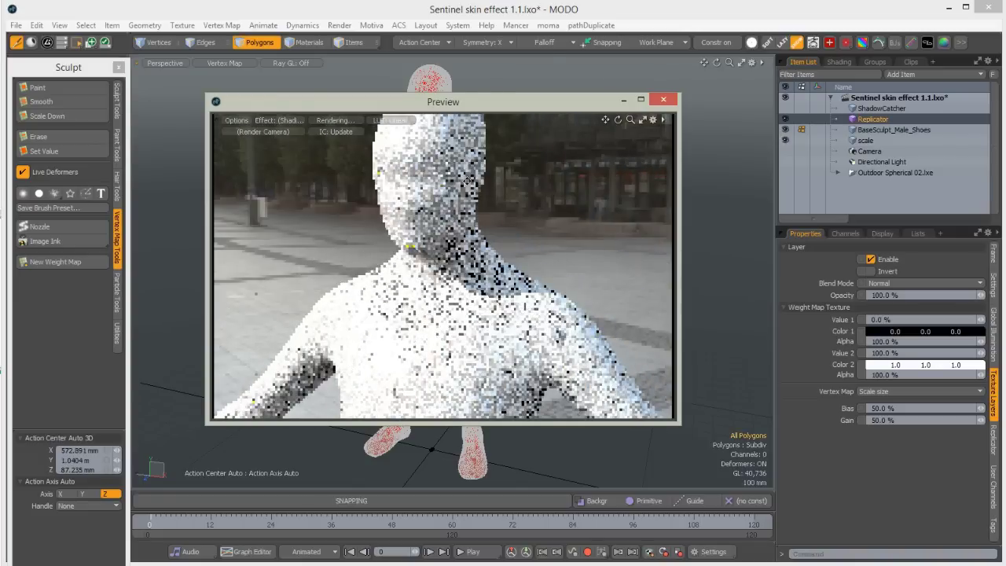
pyautogui.keyDown('alt'); pyautogui.keyDown('shift'); pyautogui.moveTo(429, 264); pyautogui.dragTo(415, 173); pyautogui.keyUp('shift'); pyautogui.keyUp('alt')
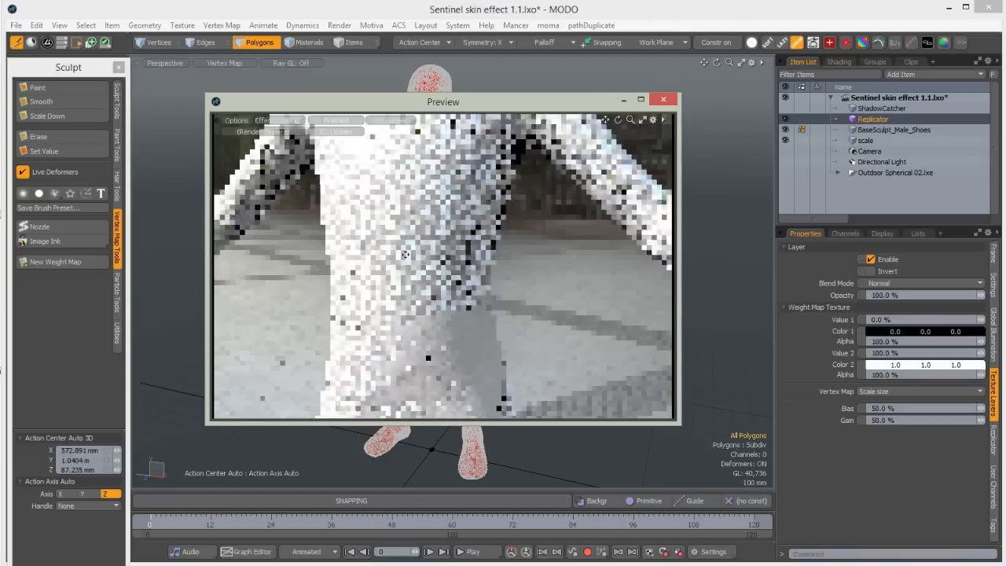
pyautogui.keyDown('alt'); pyautogui.keyDown('shift'); pyautogui.moveTo(425, 385); pyautogui.dragTo(498, 281); pyautogui.keyUp('shift'); pyautogui.keyUp('alt')
# Close the render preview, hide the original scale mesh, and select BaseSculpt_Male_Shoes for work on the hand.
pyautogui.click(813, 140)
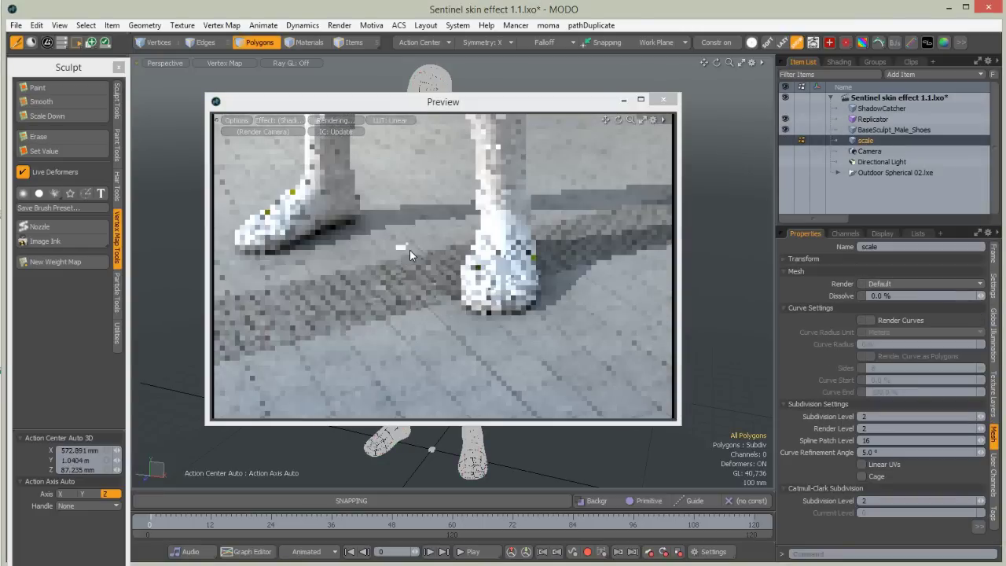
pyautogui.click(661, 103)
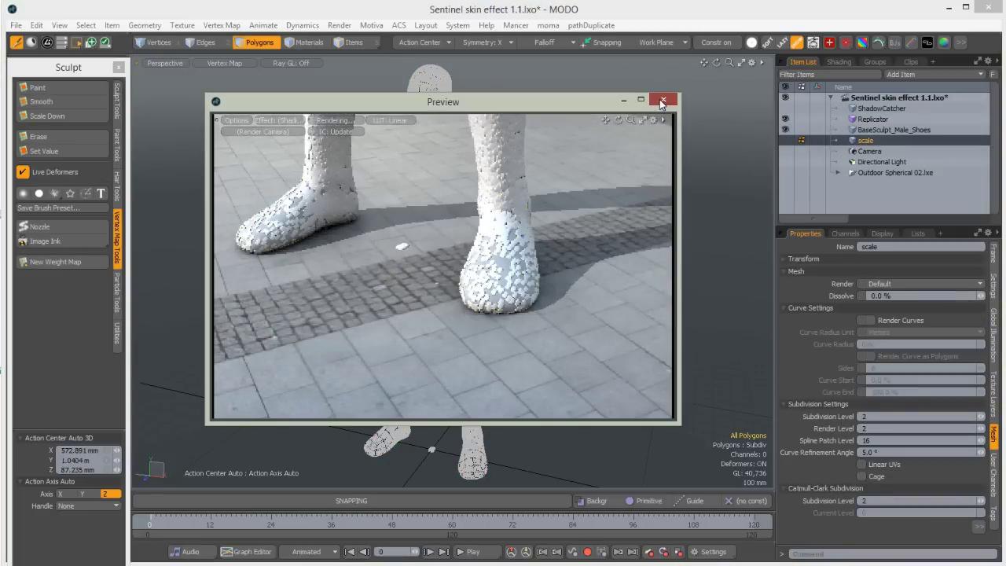
pyautogui.click(660, 100)
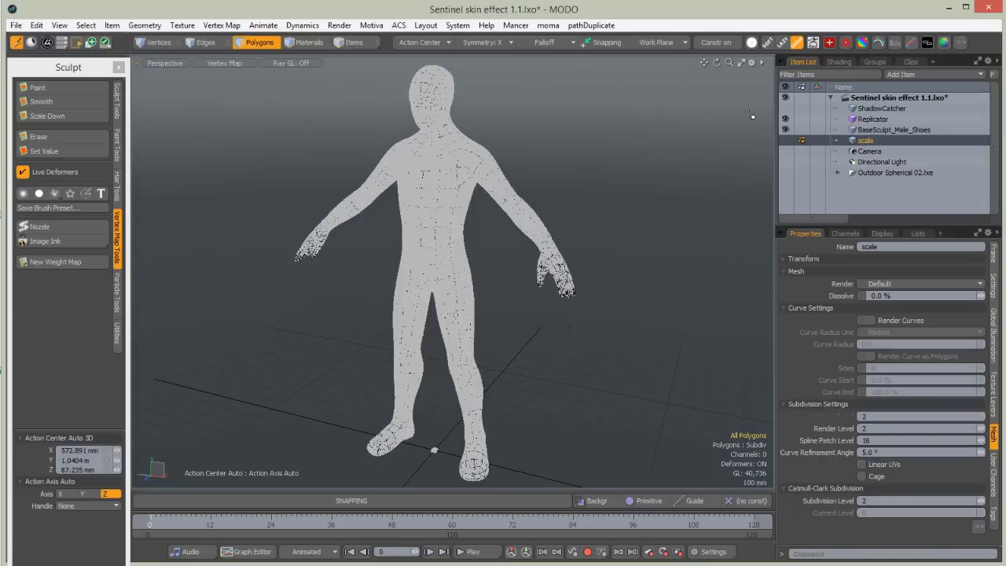
pyautogui.click(894, 129)
pyautogui.keyDown('ctrl'); pyautogui.keyDown('alt'); pyautogui.moveTo(565, 271); pyautogui.dragTo(747, 206); pyautogui.keyUp('alt'); pyautogui.keyUp('ctrl')
pyautogui.keyDown('alt'); pyautogui.keyDown('shift'); pyautogui.moveTo(525, 282); pyautogui.dragTo(488, 222); pyautogui.keyUp('shift'); pyautogui.keyUp('alt')
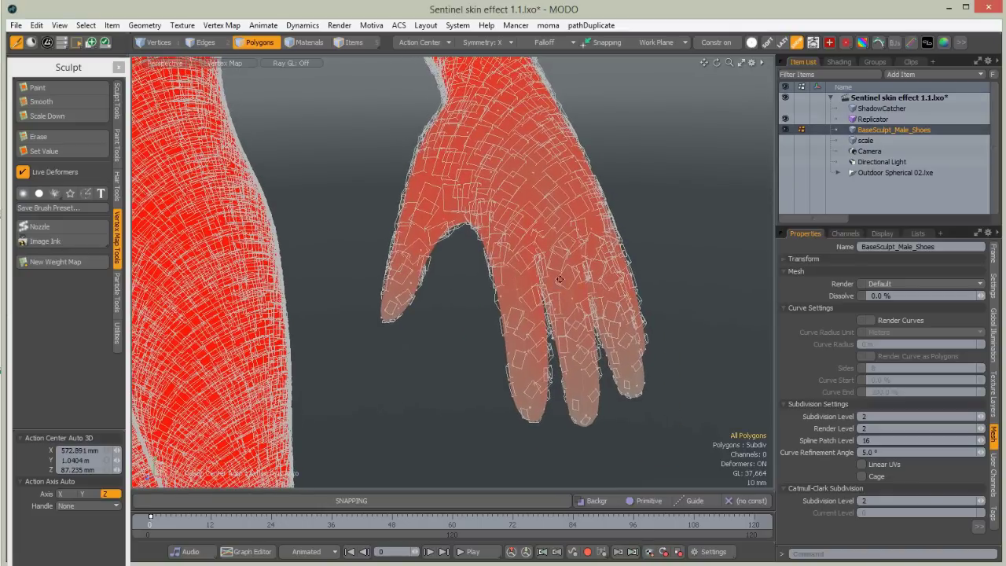
pyautogui.keyDown('ctrl'); pyautogui.keyDown('alt'); pyautogui.moveTo(565, 295); pyautogui.dragTo(483, 293); pyautogui.keyUp('alt'); pyautogui.keyUp('ctrl')
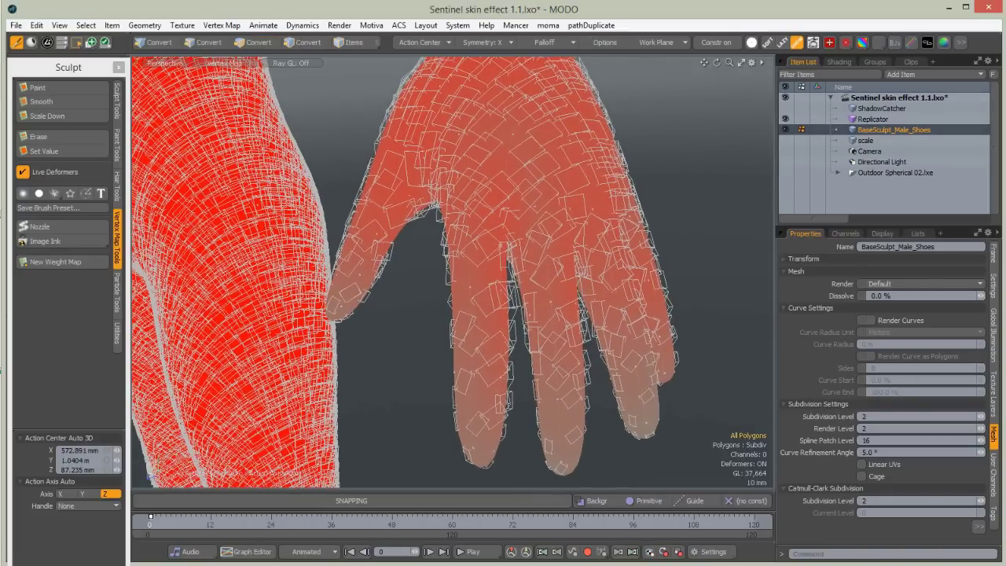
# Try hiding BaseSculpt_Male_Shoes by setting its Visible display option to No, and make it visible again with Yes.
pyautogui.click(785, 131)
pyautogui.click(786, 131)
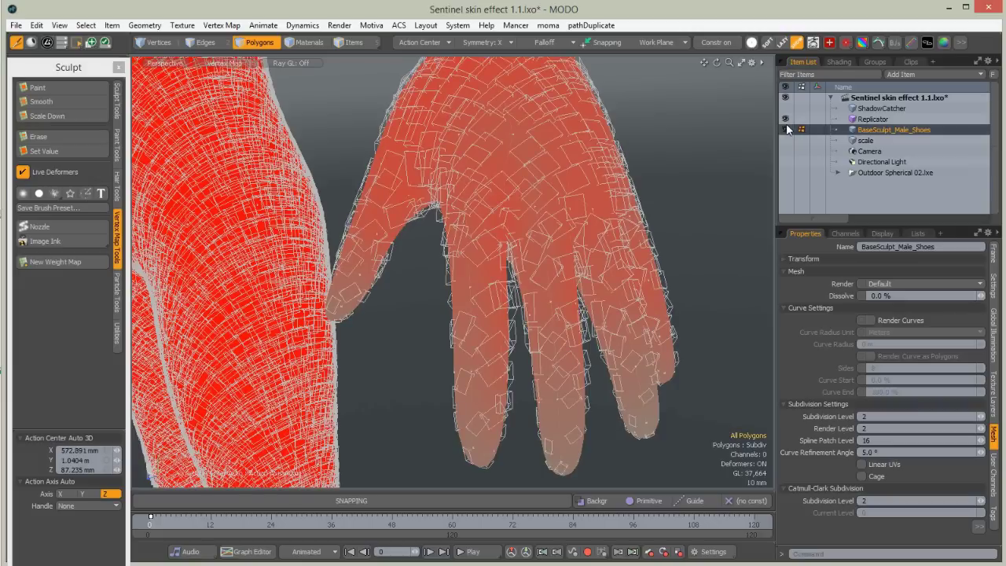
pyautogui.click(880, 234)
pyautogui.click(846, 233)
pyautogui.click(874, 234)
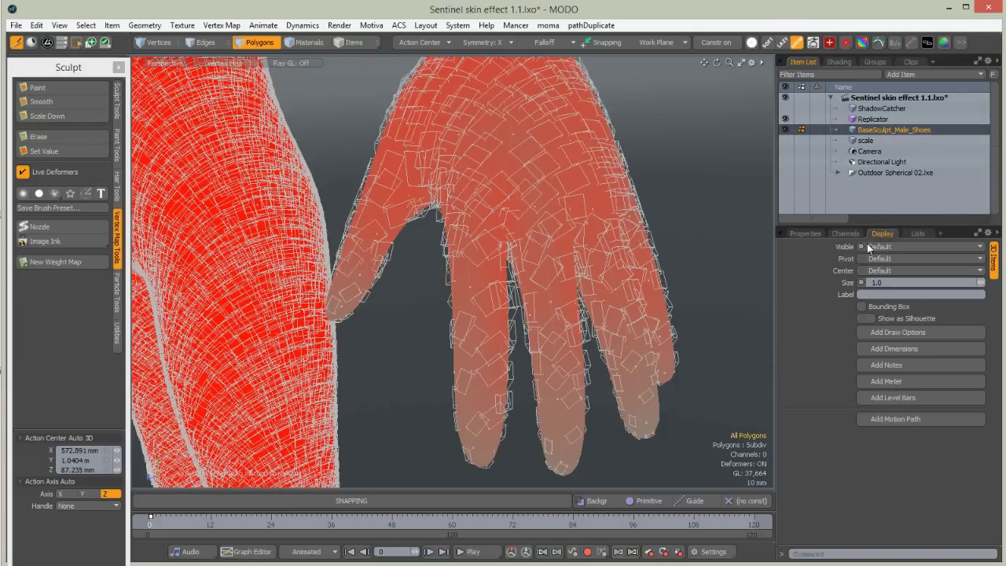
pyautogui.click(875, 248)
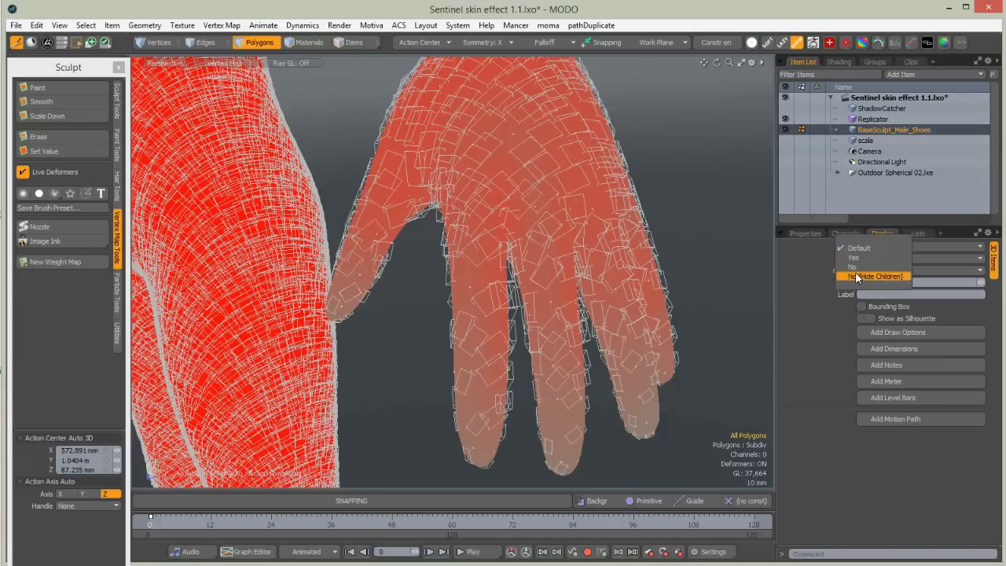
pyautogui.click(855, 268)
pyautogui.click(870, 247)
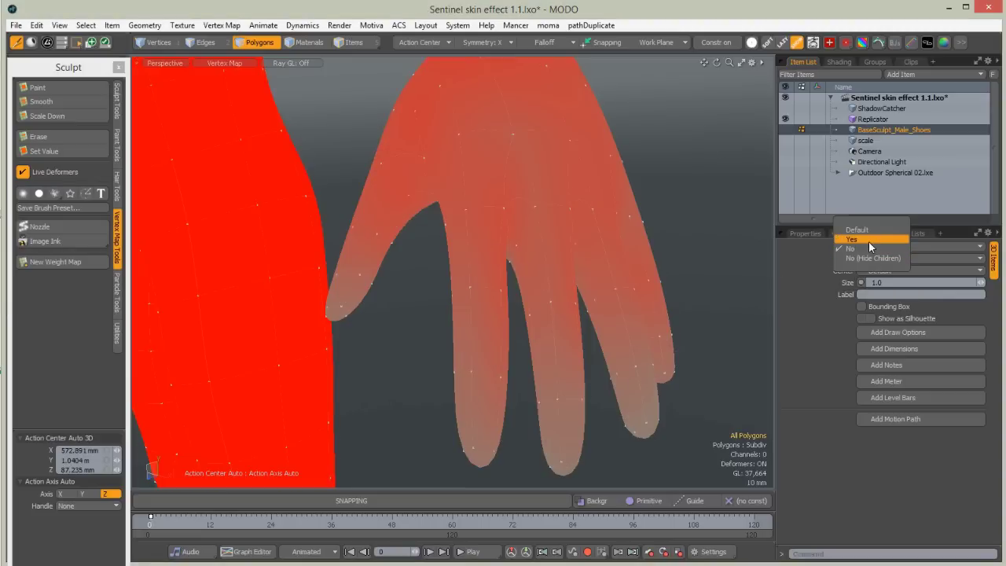
pyautogui.click(871, 237)
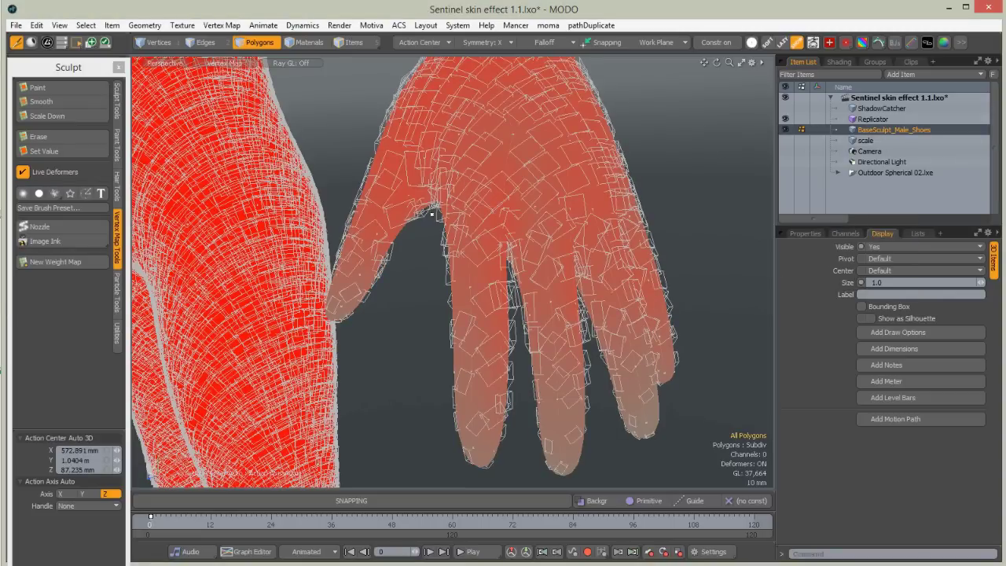
# Create a new weight map named "denisty map" on BaseSculpt_Male_Shoes.
pyautogui.keyDown('alt'); pyautogui.moveTo(425, 315); pyautogui.dragTo(417, 274); pyautogui.keyUp('alt')
pyautogui.keyDown('alt'); pyautogui.moveTo(469, 214); pyautogui.dragTo(502, 199); pyautogui.keyUp('alt')
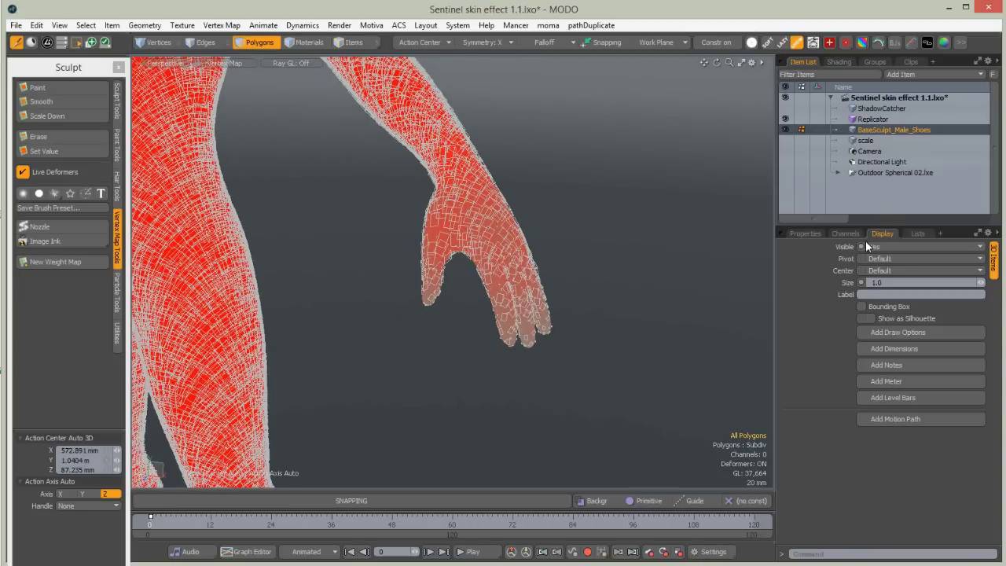
pyautogui.click(916, 234)
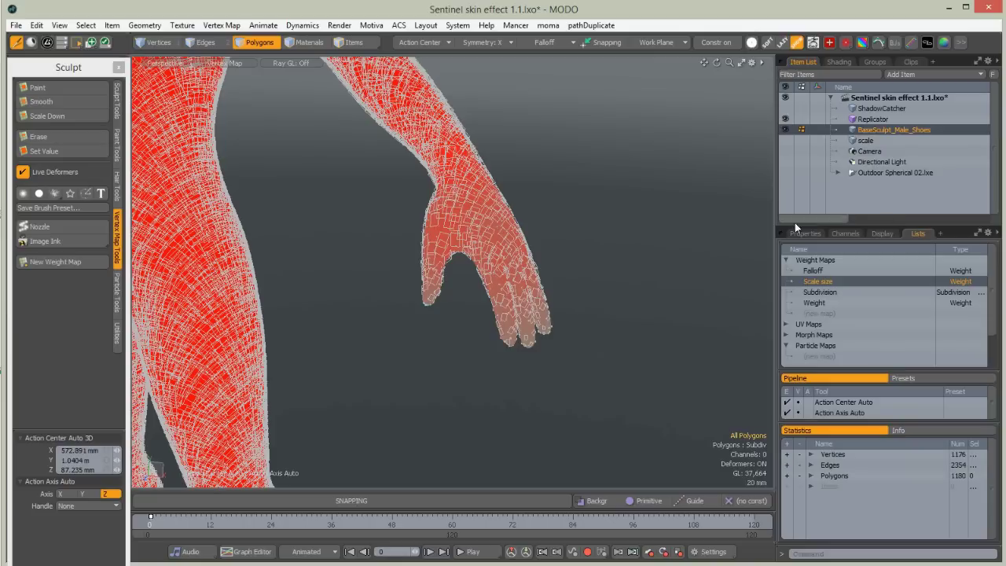
pyautogui.click(818, 313)
pyautogui.write('denist')
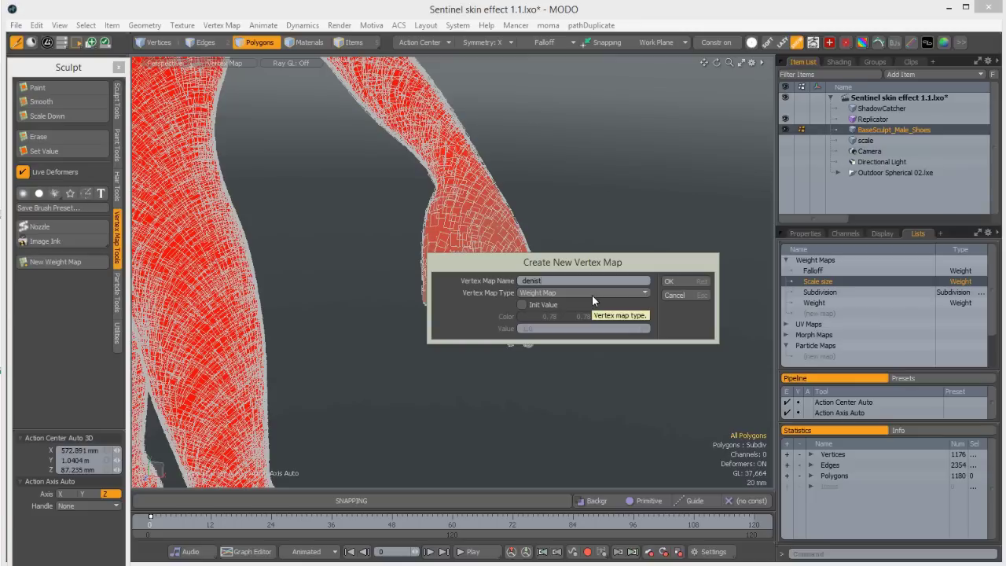
pyautogui.write('y map')
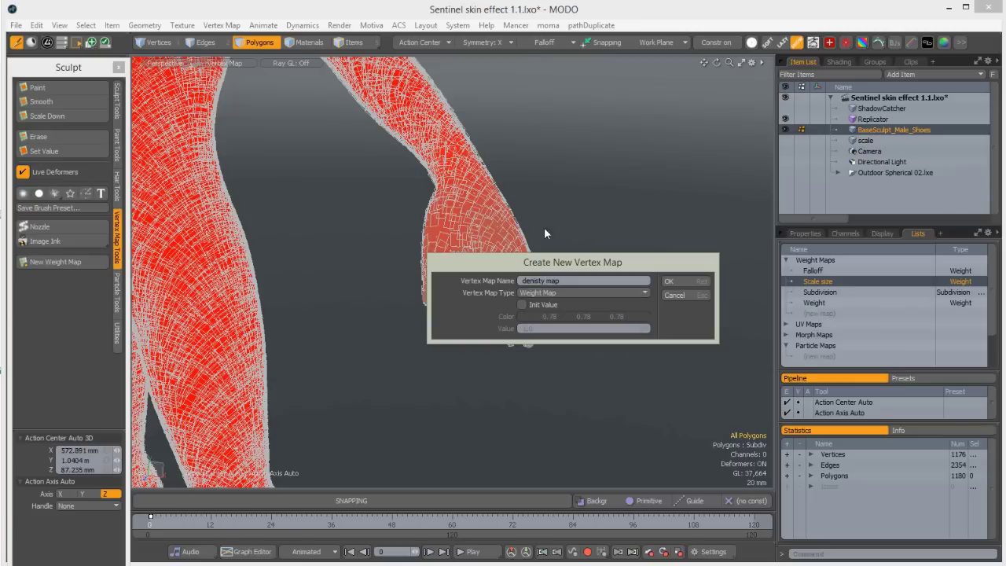
pyautogui.click(672, 281)
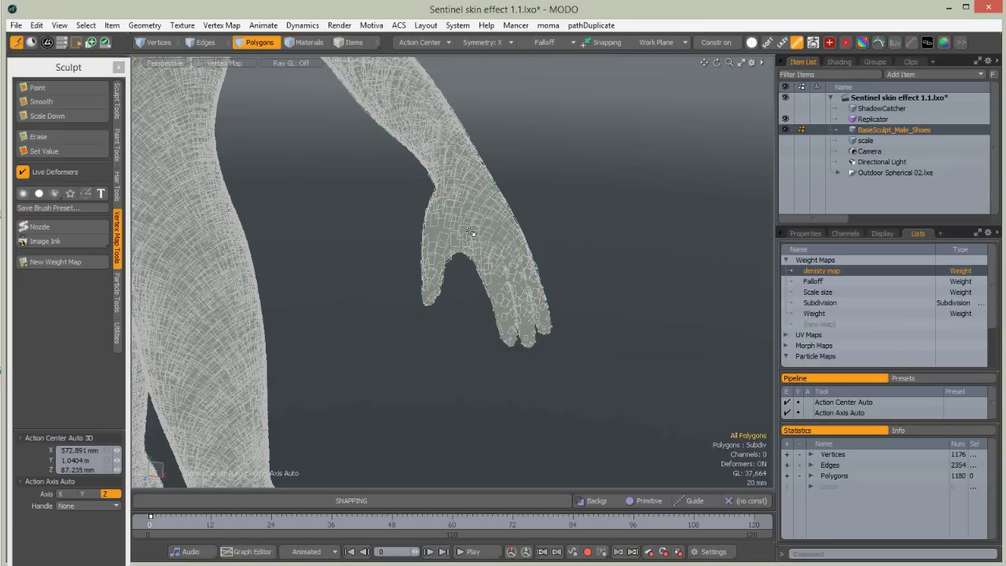
# Lasso-select all polygons of the hand up to the wrist.
pyautogui.keyDown('alt'); pyautogui.keyDown('shift'); pyautogui.moveTo(427, 202); pyautogui.dragTo(567, 187); pyautogui.keyUp('shift'); pyautogui.keyUp('alt')
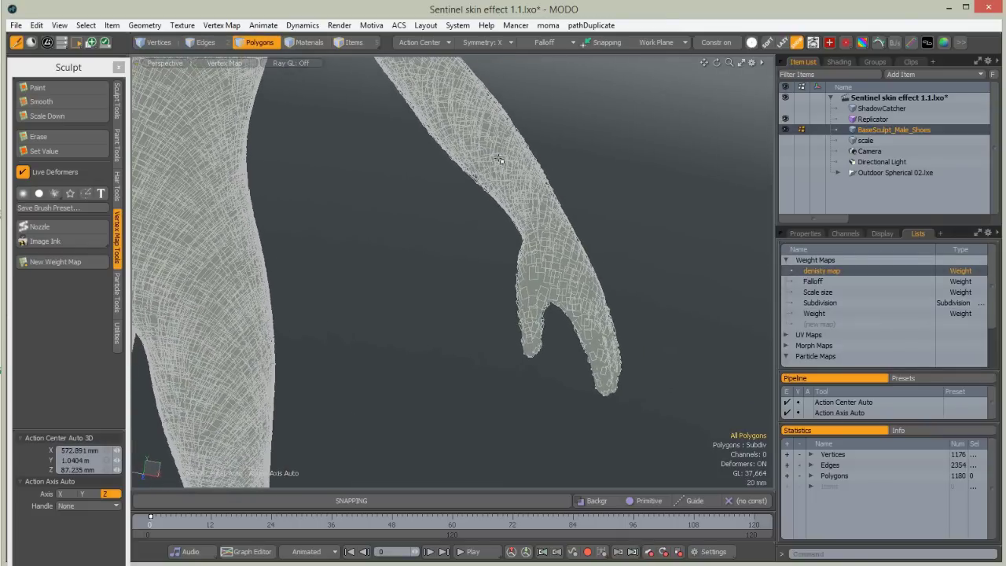
pyautogui.moveTo(453, 275)
pyautogui.mouseDown(button='right')
pyautogui.moveTo(597, 443)
pyautogui.moveTo(710, 353)
pyautogui.moveTo(629, 216)
pyautogui.mouseUp(button='right')
pyautogui.keyDown('alt'); pyautogui.moveTo(593, 295); pyautogui.dragTo(455, 320); pyautogui.keyUp('alt')
pyautogui.keyDown('alt'); pyautogui.moveTo(669, 295); pyautogui.dragTo(609, 243); pyautogui.keyUp('alt')
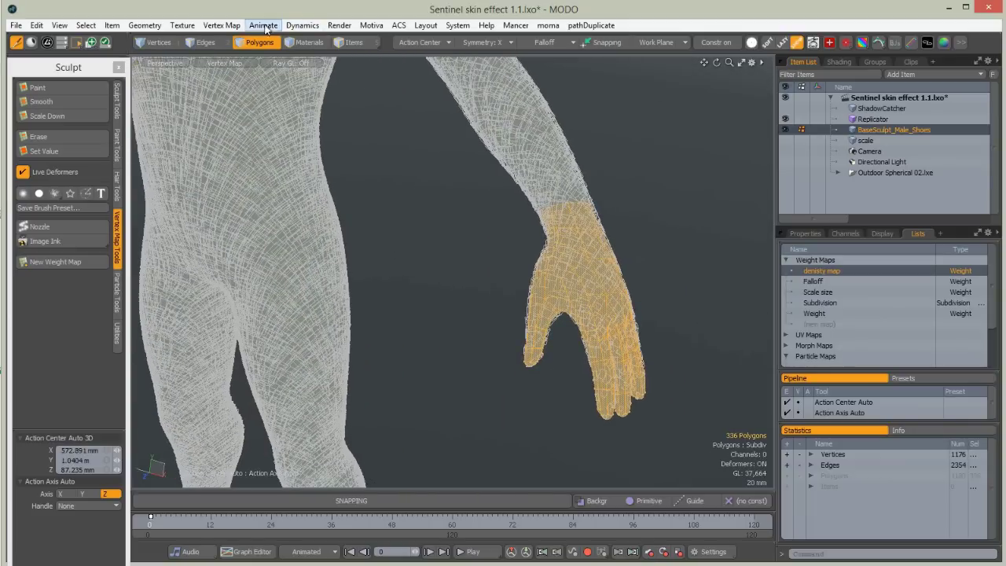
# Apply 100% weight to the selected hand polygons in the denisty map with the Weight Tool.
pyautogui.click(118, 67)
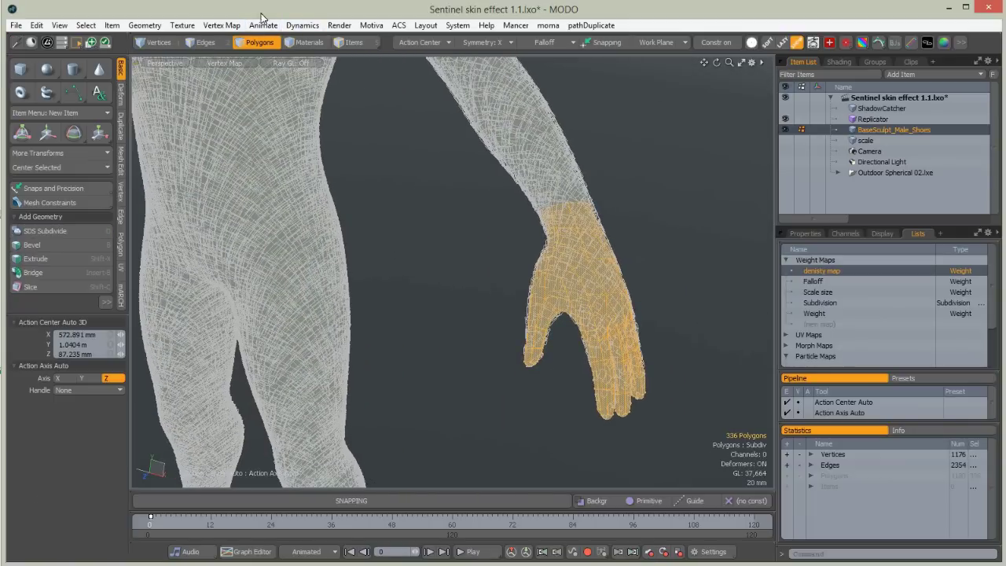
pyautogui.click(222, 25)
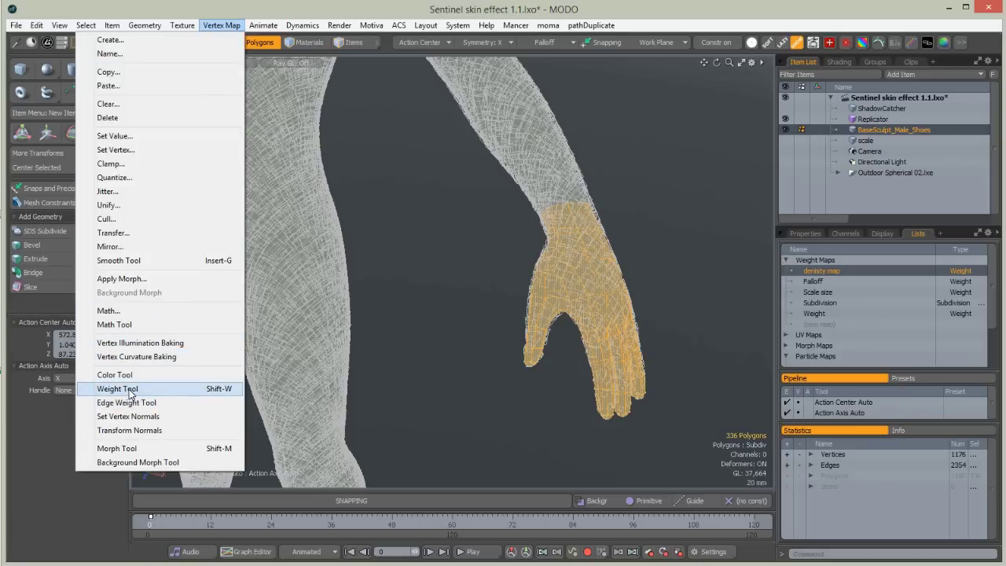
pyautogui.click(118, 389)
pyautogui.click(491, 97)
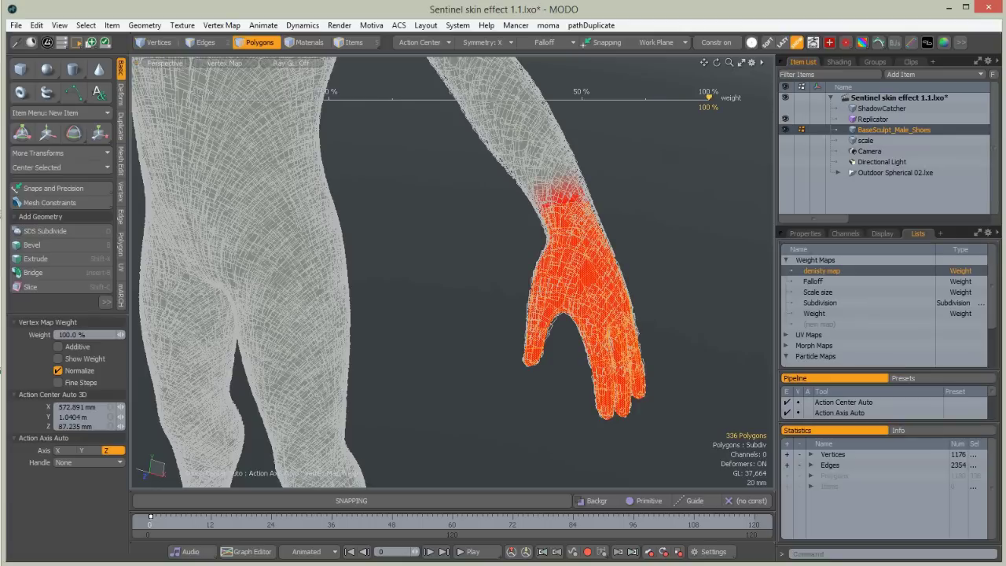
pyautogui.press('space')
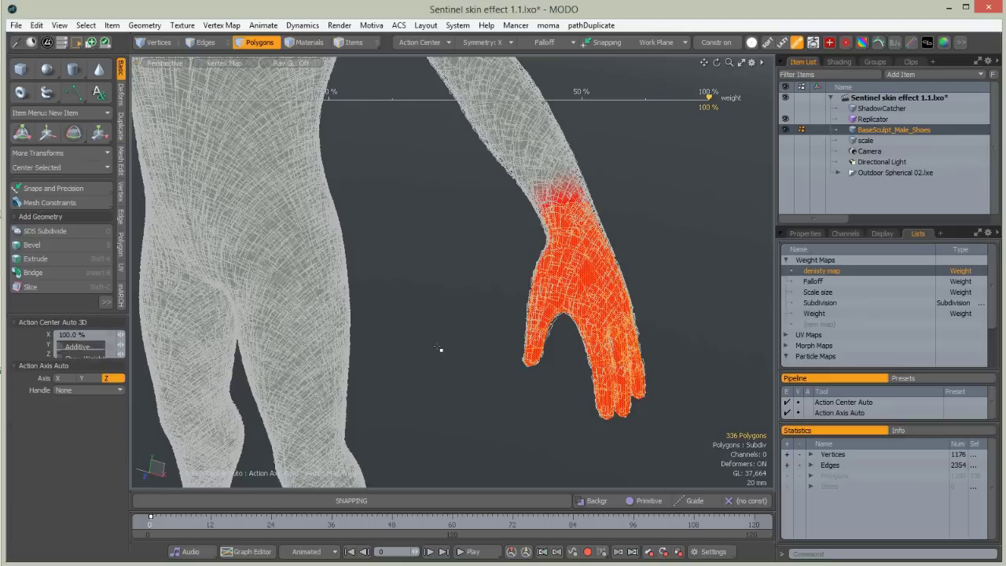
# Examine the weighting on the hand and its falloff at the wrist from several angles and distances.
pyautogui.scroll(5, 596, 180)
pyautogui.keyDown('alt'); pyautogui.moveTo(627, 230); pyautogui.dragTo(409, 239); pyautogui.keyUp('alt')
pyautogui.scroll(-4, 425, 233)
pyautogui.keyDown('alt'); pyautogui.moveTo(548, 216); pyautogui.dragTo(376, 289); pyautogui.keyUp('alt')
pyautogui.press('1')
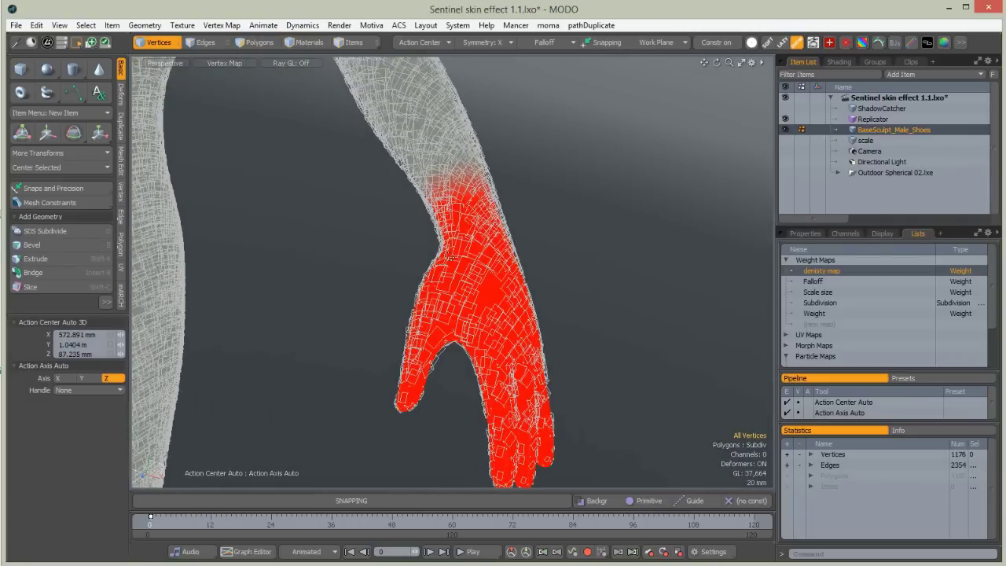
pyautogui.scroll(2, 488, 312)
pyautogui.keyDown('alt'); pyautogui.moveTo(534, 294); pyautogui.dragTo(381, 283); pyautogui.keyUp('alt')
pyautogui.scroll(-5, 316, 275)
pyautogui.scroll(5, 529, 250)
pyautogui.moveTo(429, 260)
pyautogui.keyDown('alt'); pyautogui.mouseDown()
pyautogui.moveTo(397, 276)
pyautogui.moveTo(460, 274)
pyautogui.moveTo(457, 243)
pyautogui.moveTo(473, 248)
pyautogui.moveTo(470, 233)
pyautogui.moveTo(447, 225)
pyautogui.moveTo(429, 240)
pyautogui.mouseUp(); pyautogui.keyUp('alt')
pyautogui.scroll(-3, 448, 225)
pyautogui.scroll(-3, 429, 241)
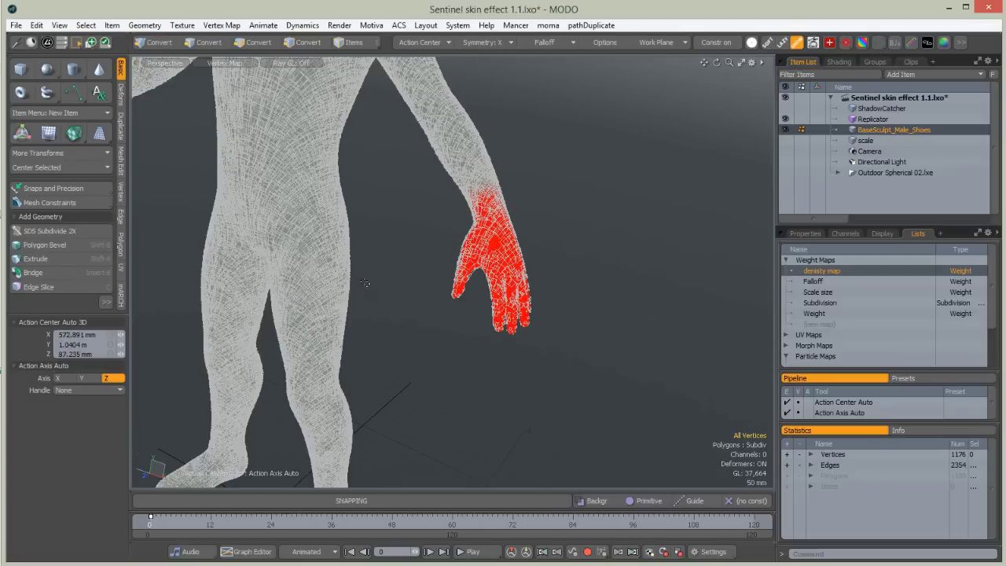
# Select all polygons of the body except the hand by inverting the hand's polygon selection.
pyautogui.click(222, 25)
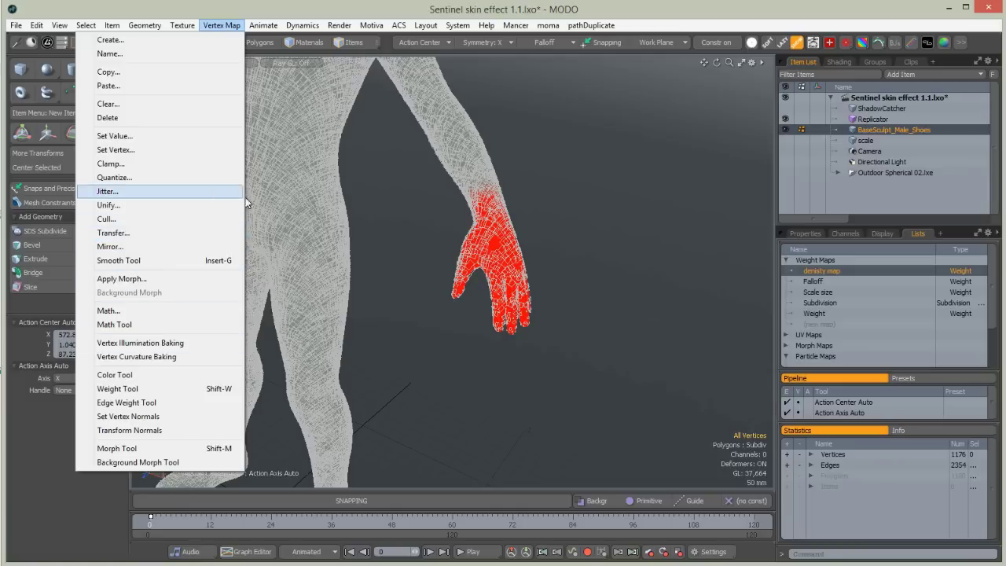
pyautogui.click(492, 204)
pyautogui.moveTo(523, 171)
pyautogui.mouseDown(button='right')
pyautogui.moveTo(452, 353)
pyautogui.moveTo(588, 229)
pyautogui.mouseUp(button='right')
pyautogui.press('space')
pyautogui.press('space')
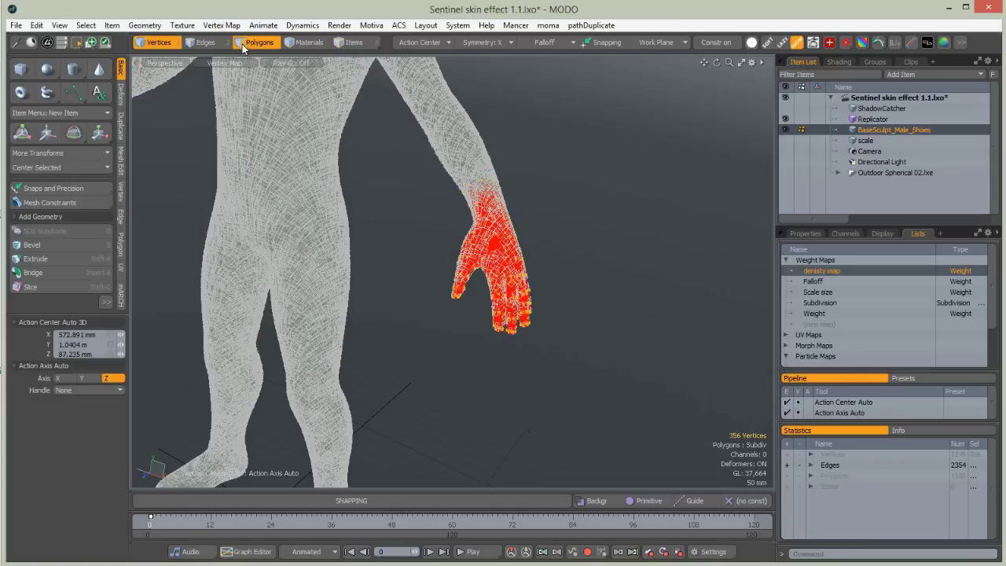
pyautogui.press('[')
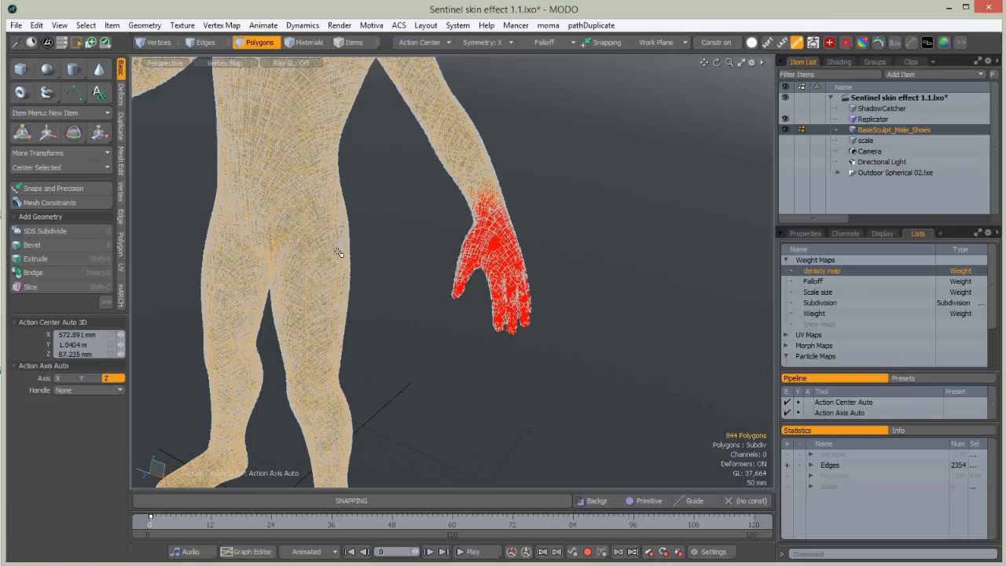
# Apply 50% weight to the selected body polygons in the denisty map with the Weight Tool and clear the selection.
pyautogui.click(222, 26)
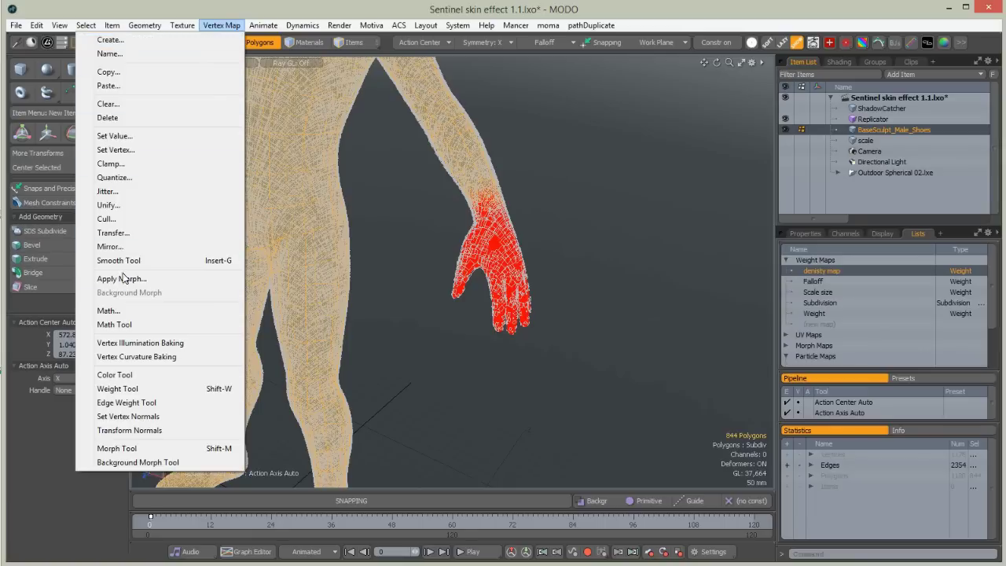
pyautogui.click(118, 388)
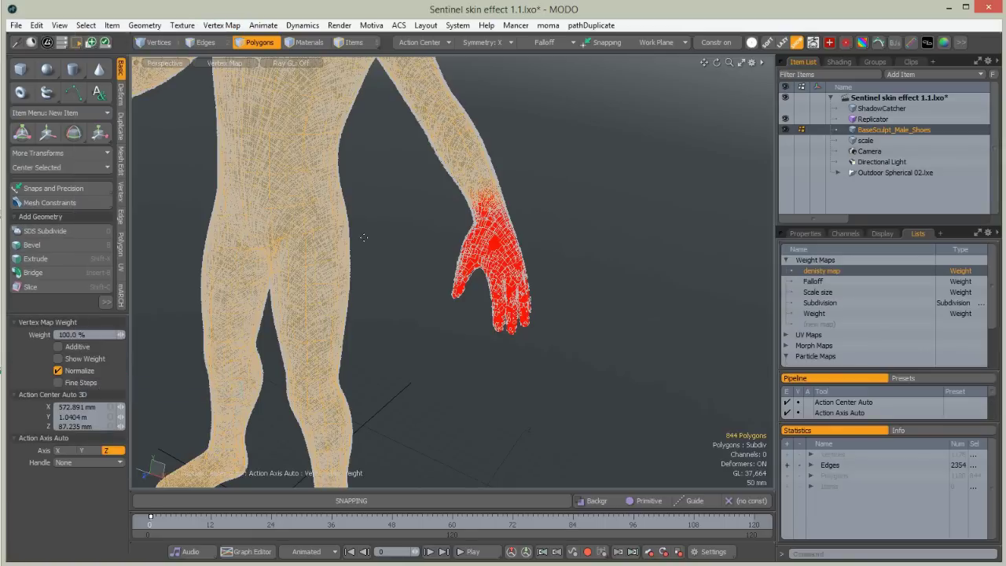
pyautogui.click(368, 99)
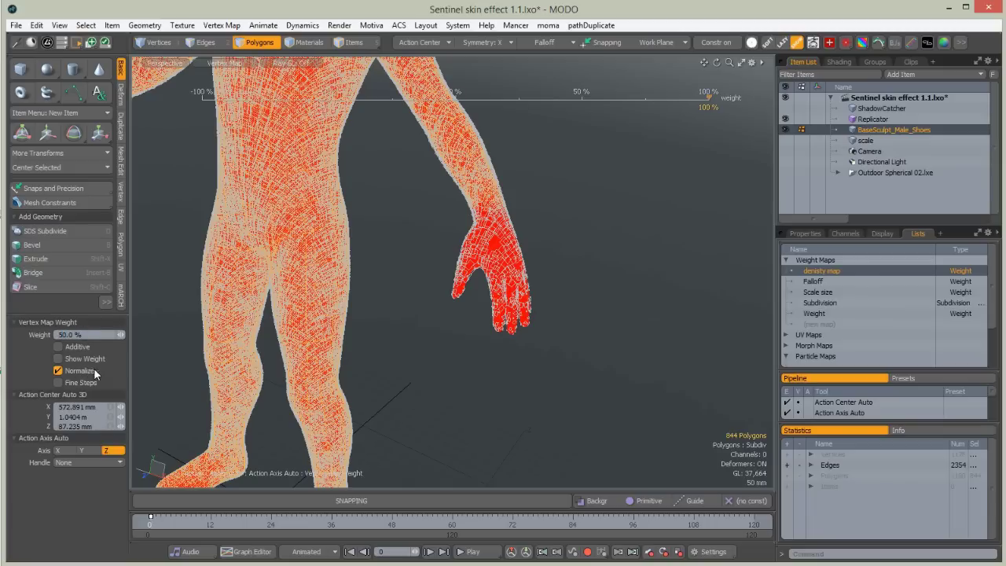
pyautogui.hotkey('ctrl', 'z')
pyautogui.press('space')
pyautogui.click(411, 214)
pyautogui.scroll(3, 544, 139)
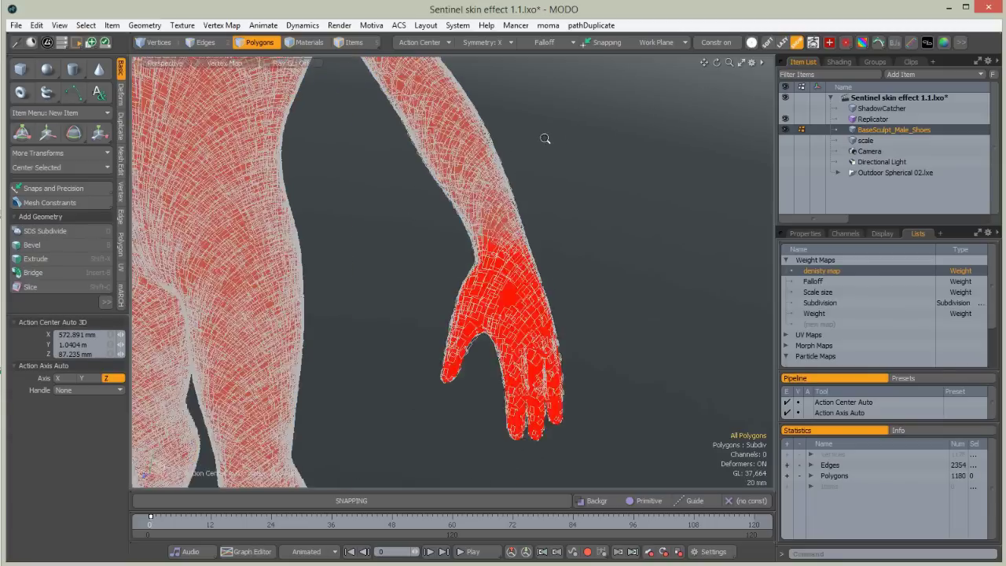
pyautogui.keyDown('alt'); pyautogui.moveTo(544, 139); pyautogui.dragTo(577, 178); pyautogui.keyUp('alt')
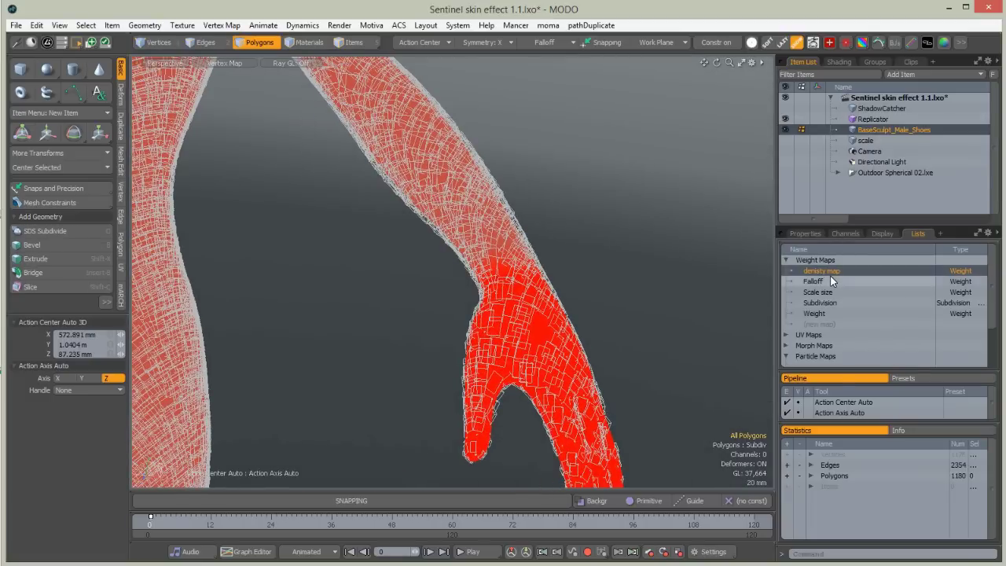
# Add a Weight Map Texture layer to the BaseSculpt_Male_Shoes group in the Shader Tree and show its texture layer properties.
pyautogui.click(830, 64)
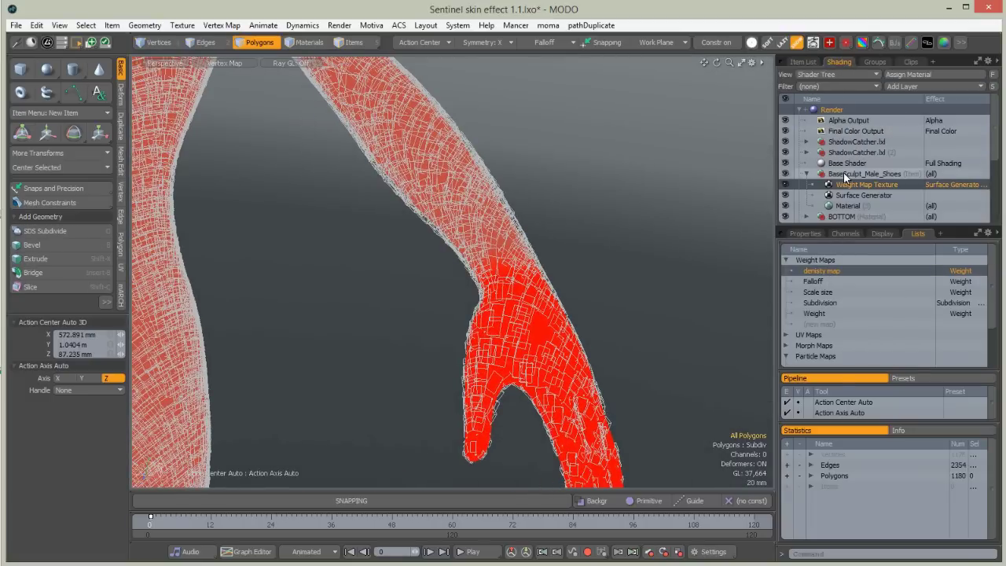
pyautogui.moveTo(774, 150); pyautogui.dragTo(586, 151)
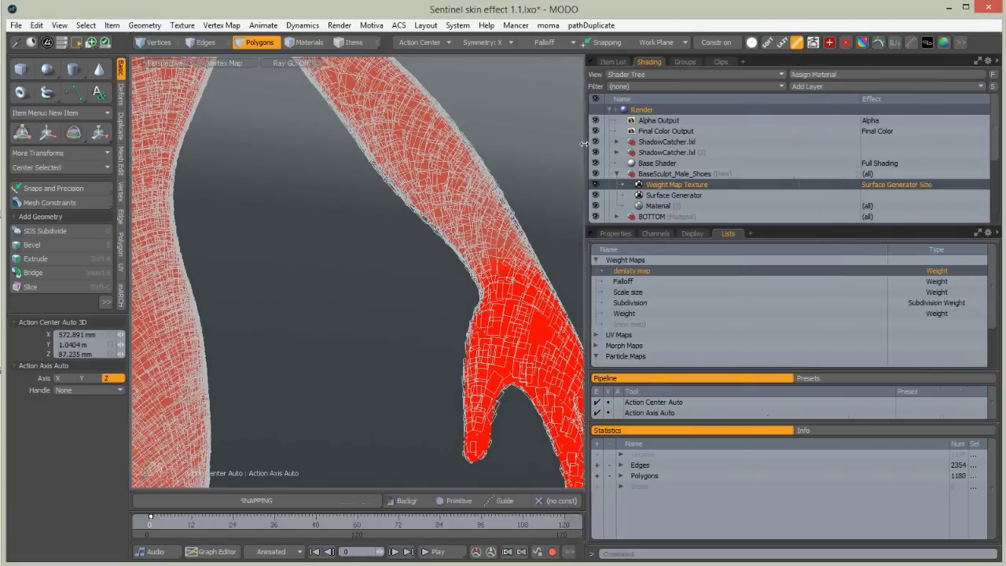
pyautogui.click(818, 87)
pyautogui.moveTo(802, 167)
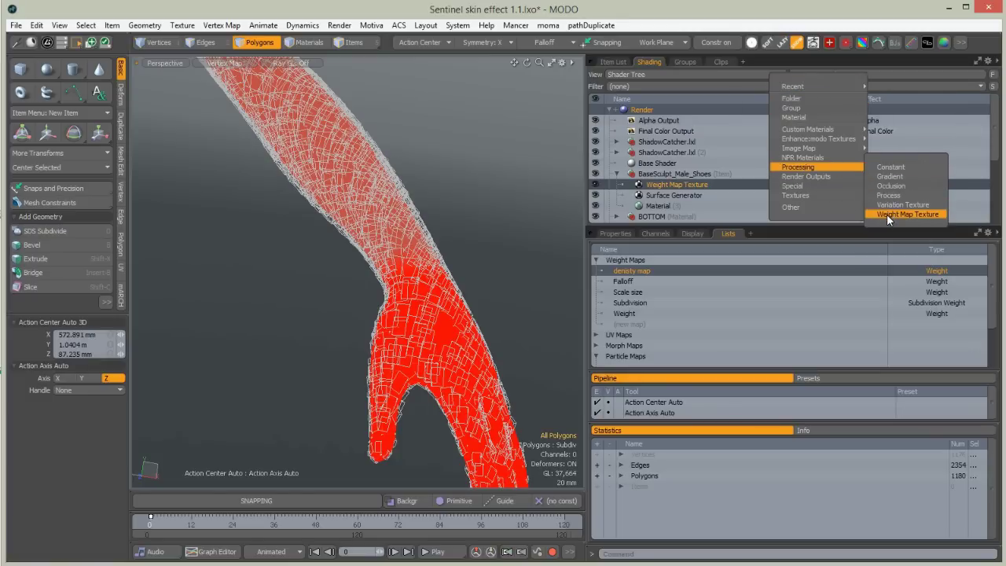
pyautogui.click(887, 214)
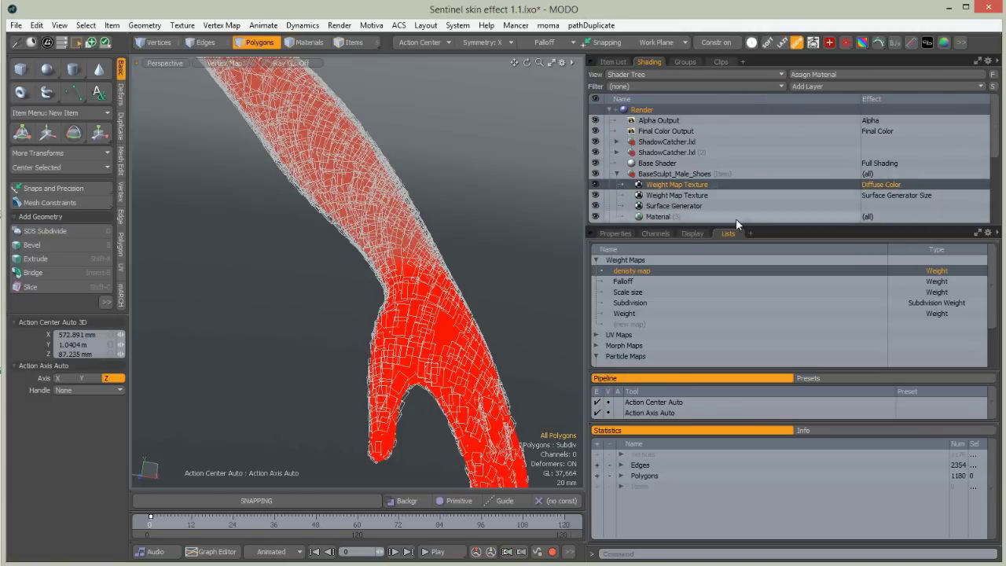
pyautogui.click(620, 235)
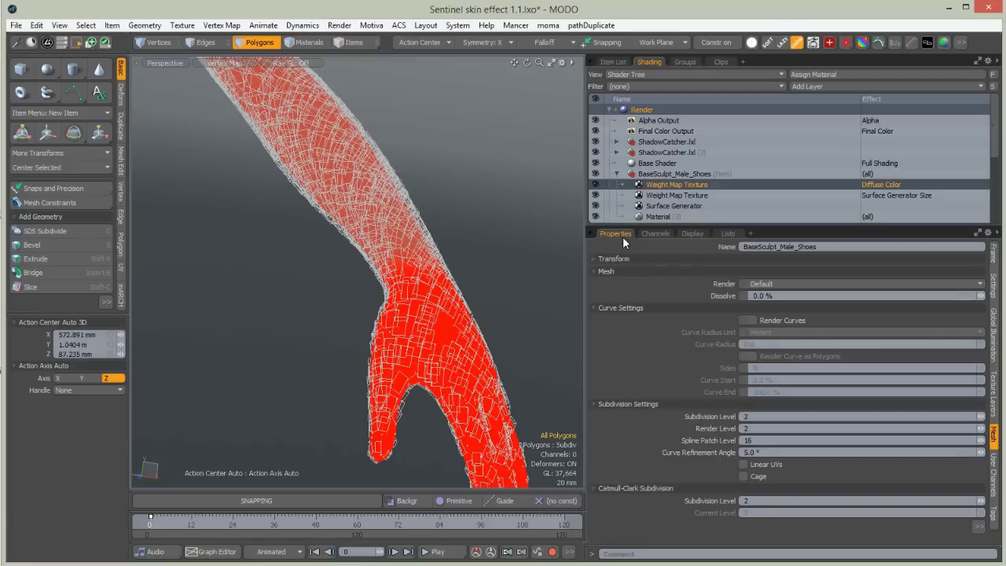
pyautogui.click(993, 397)
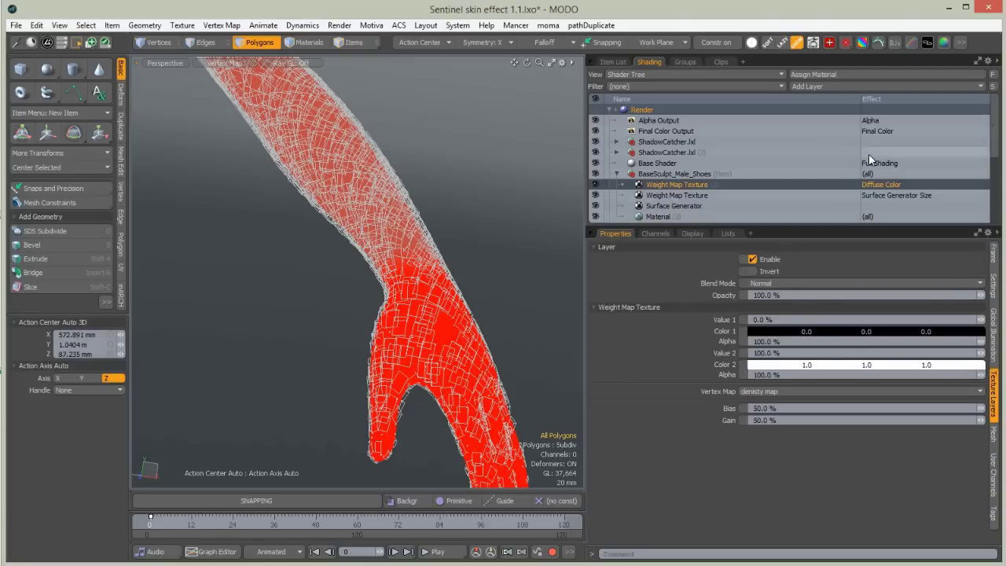
# Set the effect of the new denisty map Weight Map Texture to Surface Generator Density.
pyautogui.click(877, 183)
pyautogui.moveTo(873, 261)
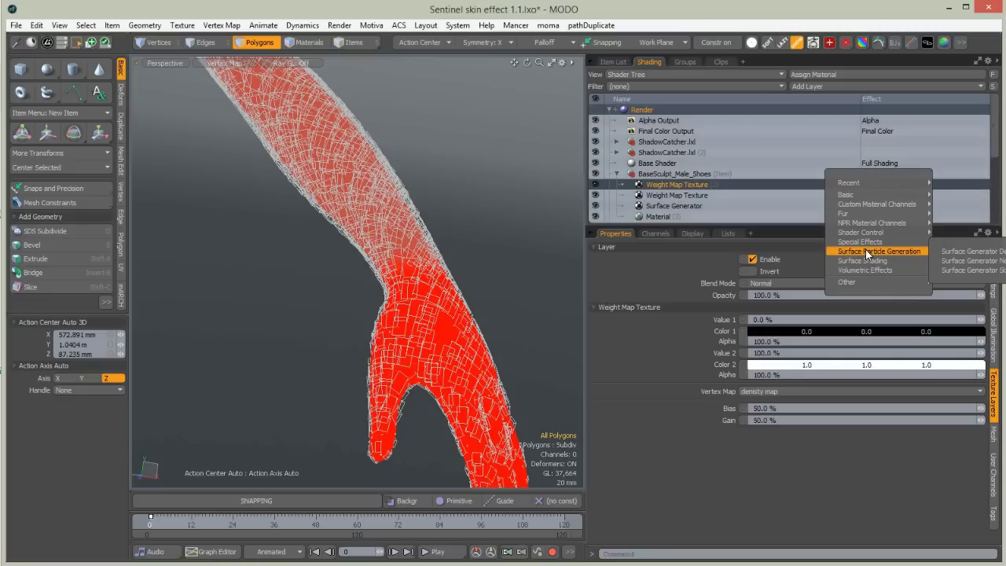
pyautogui.click(862, 101)
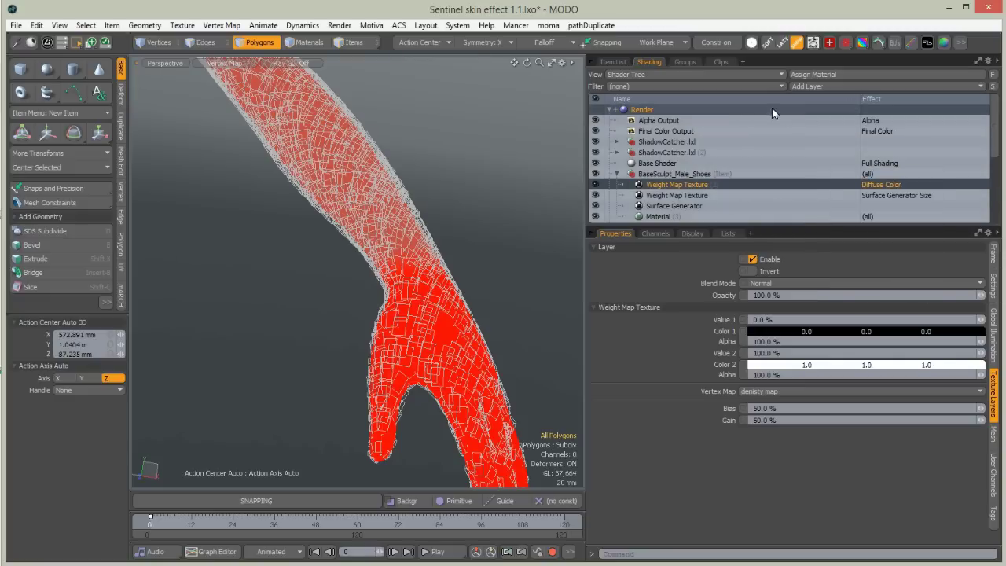
pyautogui.moveTo(861, 98); pyautogui.dragTo(788, 101)
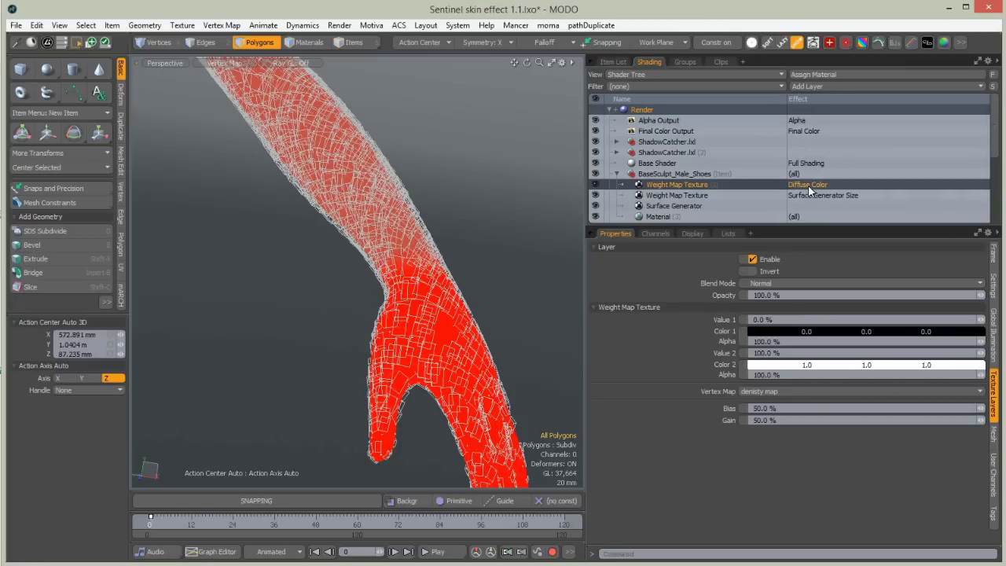
pyautogui.click(808, 186)
pyautogui.moveTo(803, 266)
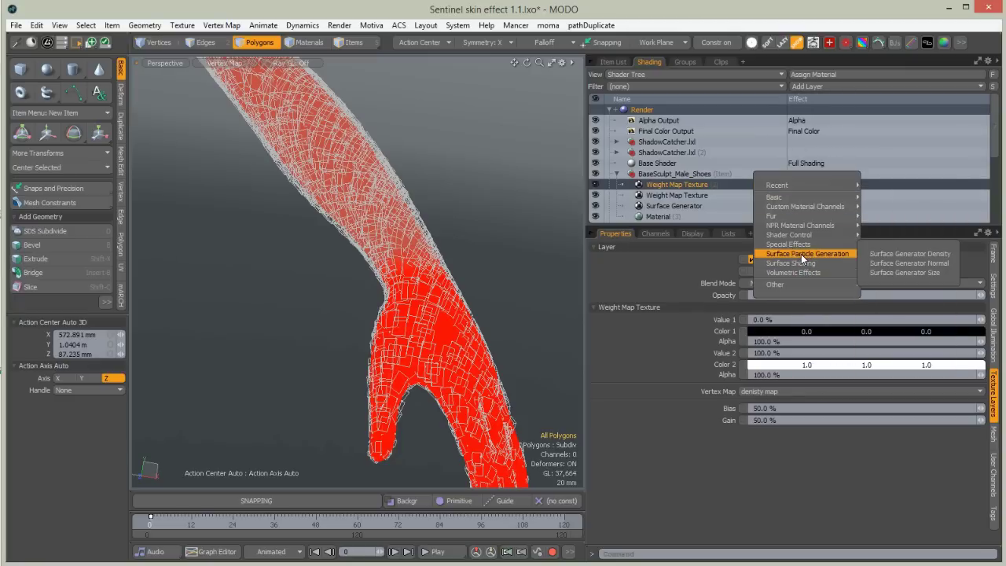
pyautogui.click(887, 253)
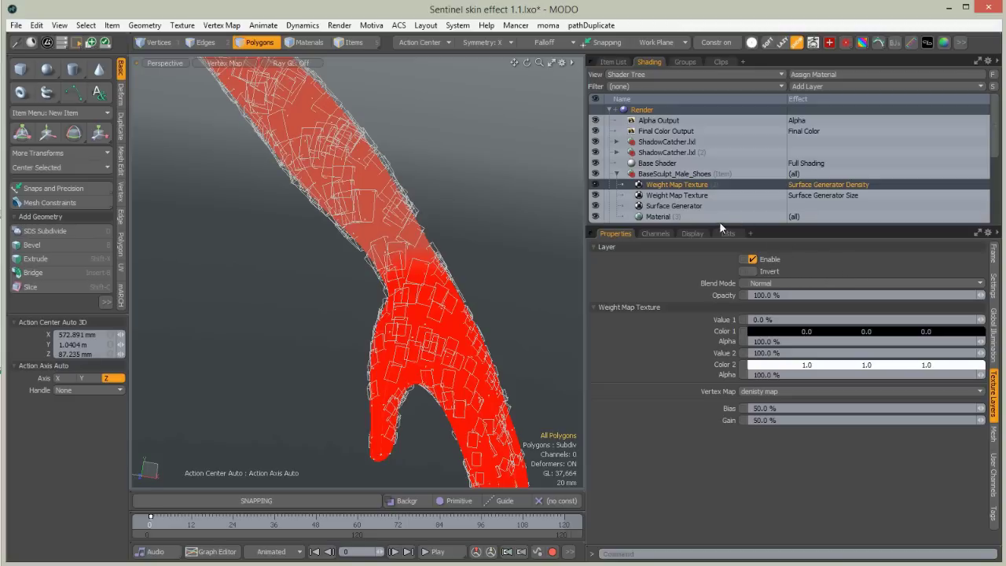
pyautogui.keyDown('alt'); pyautogui.moveTo(275, 275); pyautogui.dragTo(417, 224); pyautogui.keyUp('alt')
pyautogui.scroll(-3, 456, 279)
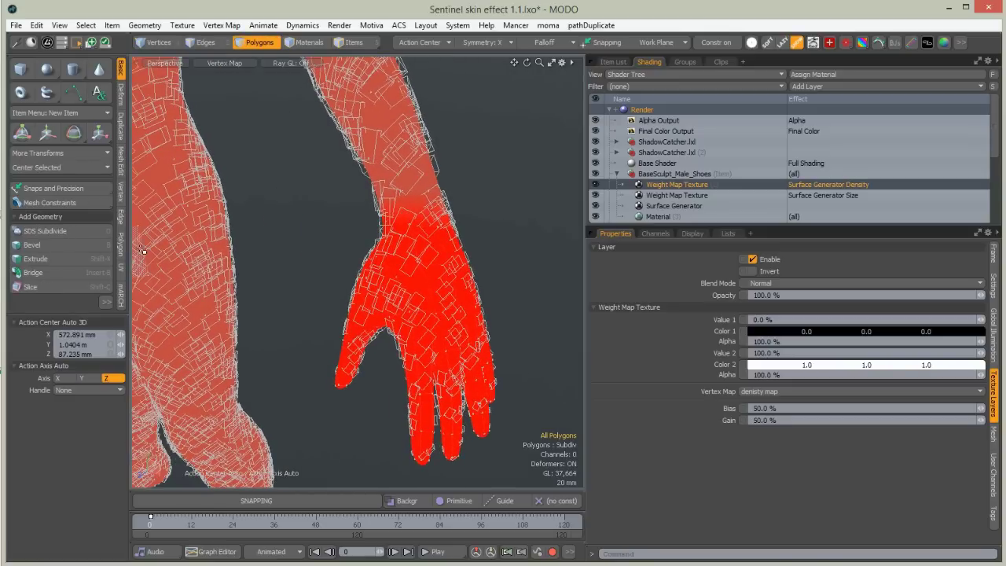
# Try 50% opacity and the Multiply blend mode on the density Weight Map Texture and check the scales on the hand.
pyautogui.moveTo(586, 181); pyautogui.dragTo(744, 173)
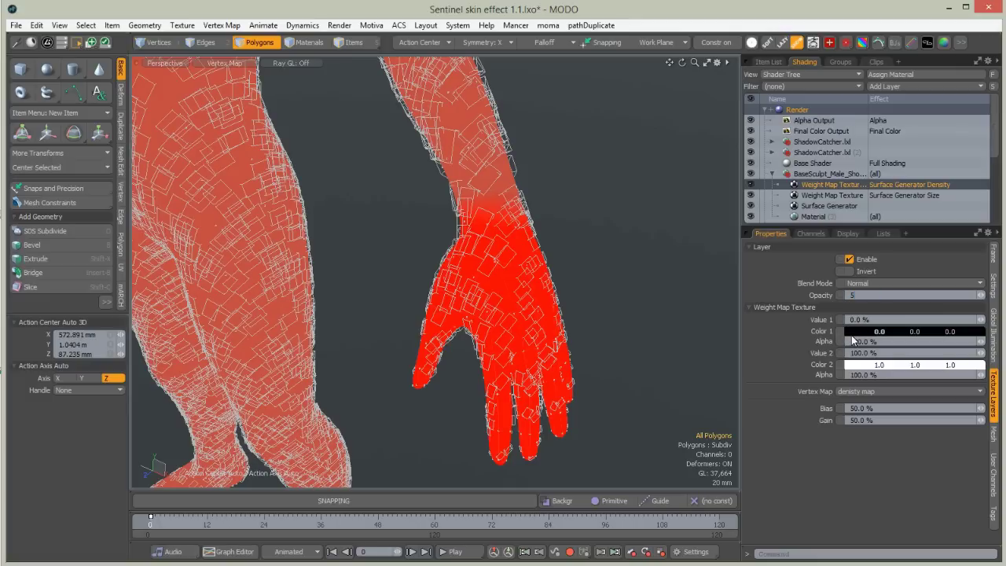
pyautogui.write('0')
pyautogui.press('Return')
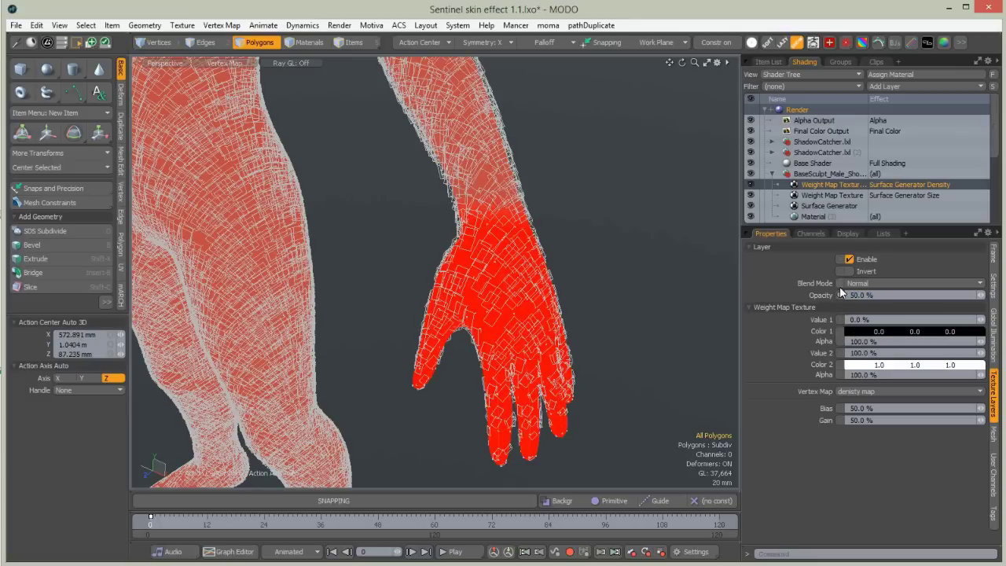
pyautogui.click(861, 283)
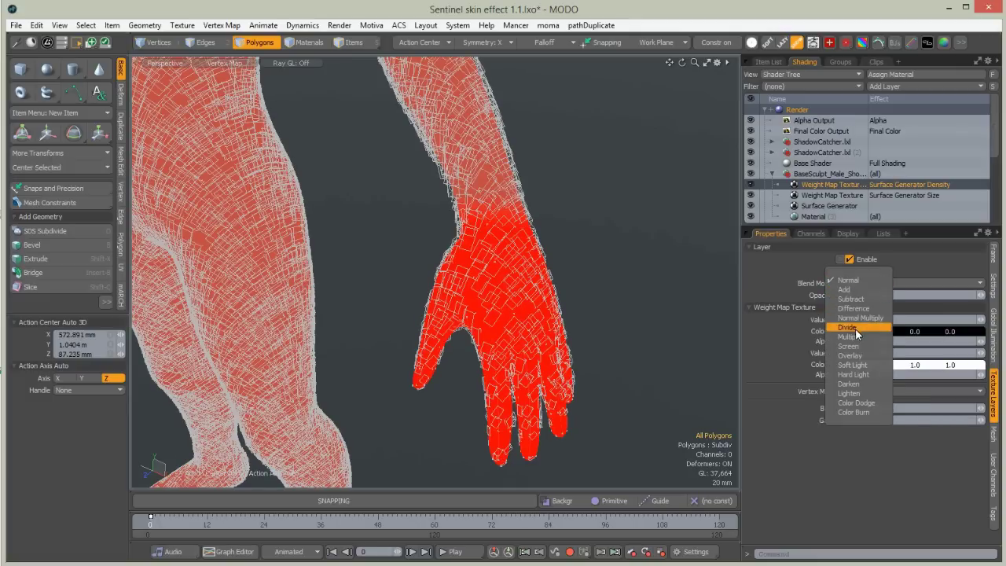
pyautogui.click(856, 337)
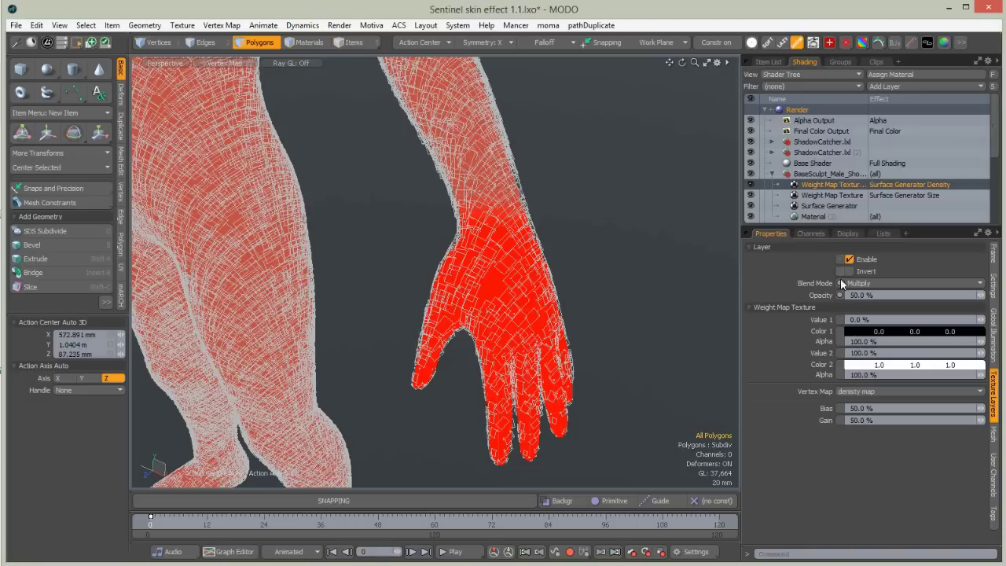
pyautogui.keyDown('alt'); pyautogui.moveTo(539, 363); pyautogui.dragTo(487, 315); pyautogui.keyUp('alt')
# Return the density Weight Map Texture to 100% opacity and the Normal blend mode, and check the scales.
pyautogui.moveTo(872, 294); pyautogui.dragTo(837, 299)
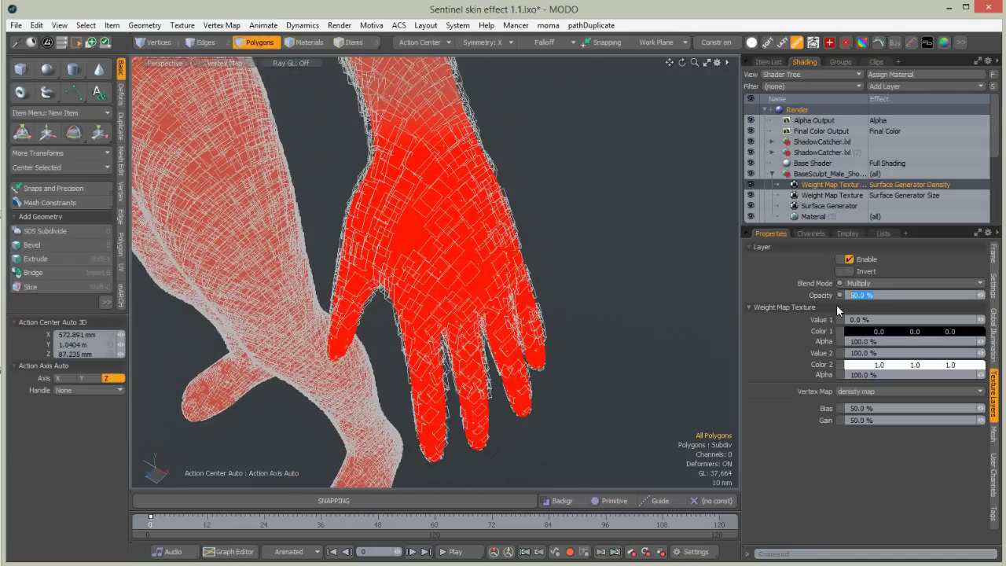
pyautogui.write('100')
pyautogui.press('Return')
pyautogui.click(865, 282)
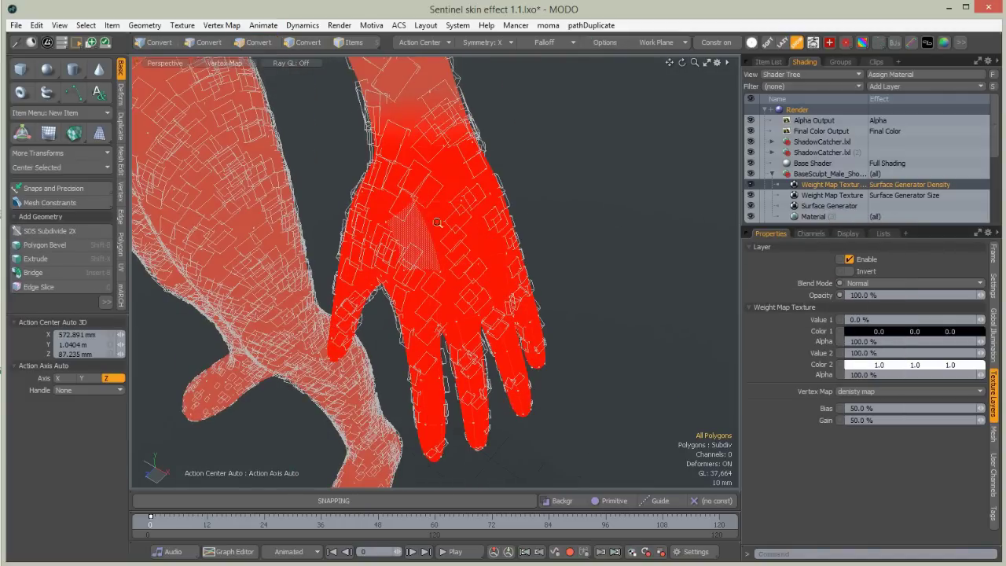
pyautogui.keyDown('ctrl'); pyautogui.keyDown('alt'); pyautogui.moveTo(414, 236); pyautogui.dragTo(429, 206); pyautogui.keyUp('alt'); pyautogui.keyUp('ctrl')
pyautogui.keyDown('alt'); pyautogui.keyDown('shift'); pyautogui.moveTo(629, 409); pyautogui.dragTo(523, 298); pyautogui.keyUp('shift'); pyautogui.keyUp('alt')
pyautogui.keyDown('ctrl'); pyautogui.keyDown('alt'); pyautogui.moveTo(618, 266); pyautogui.dragTo(649, 265); pyautogui.keyUp('alt'); pyautogui.keyUp('ctrl')
pyautogui.keyDown('alt'); pyautogui.moveTo(648, 266); pyautogui.dragTo(594, 259); pyautogui.keyUp('alt')
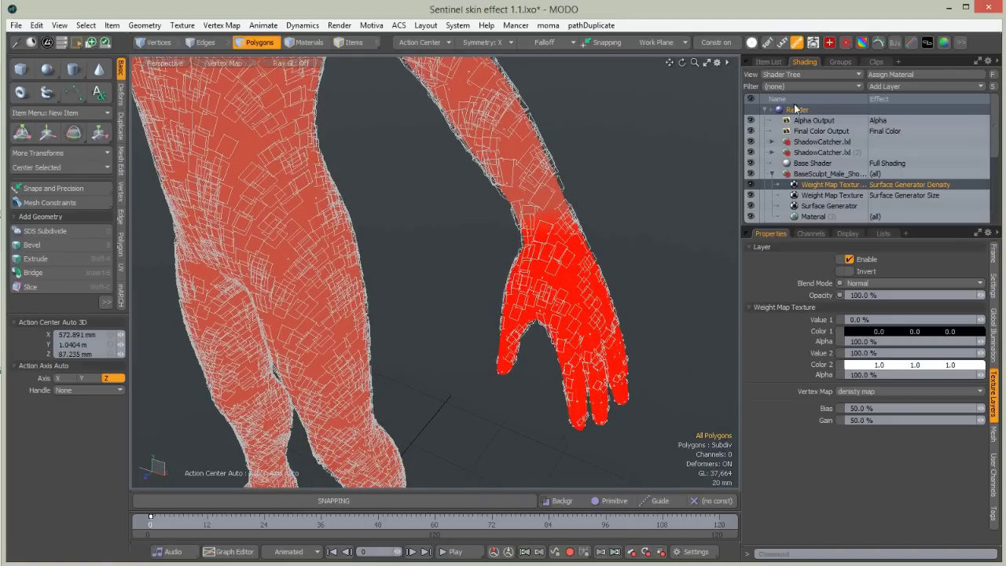
# Select the Surface Generator layer, try a density multiplier of 500%, and return it to 300%.
pyautogui.moveTo(771, 226); pyautogui.dragTo(771, 224)
pyautogui.click(827, 206)
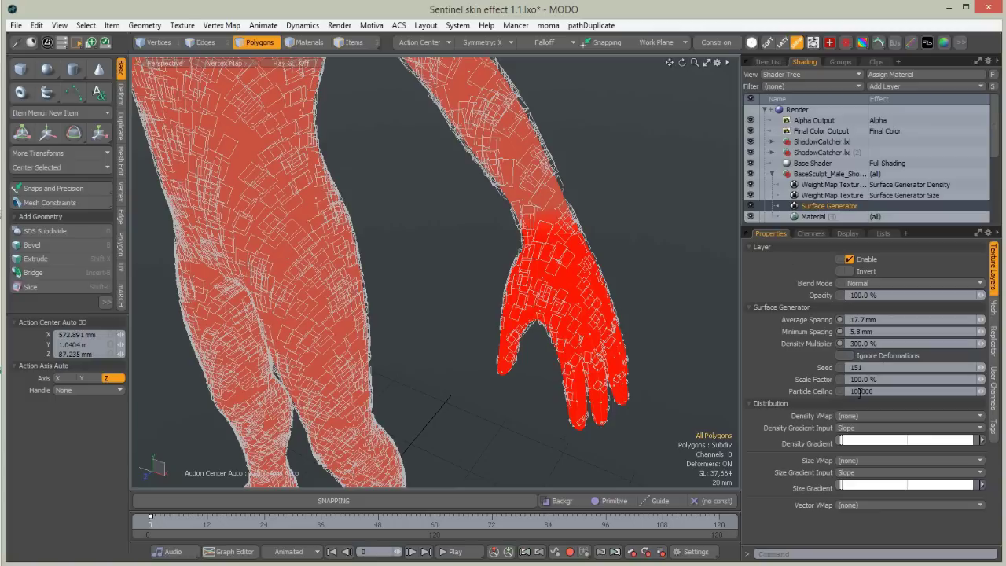
pyautogui.click(879, 344)
pyautogui.write('500')
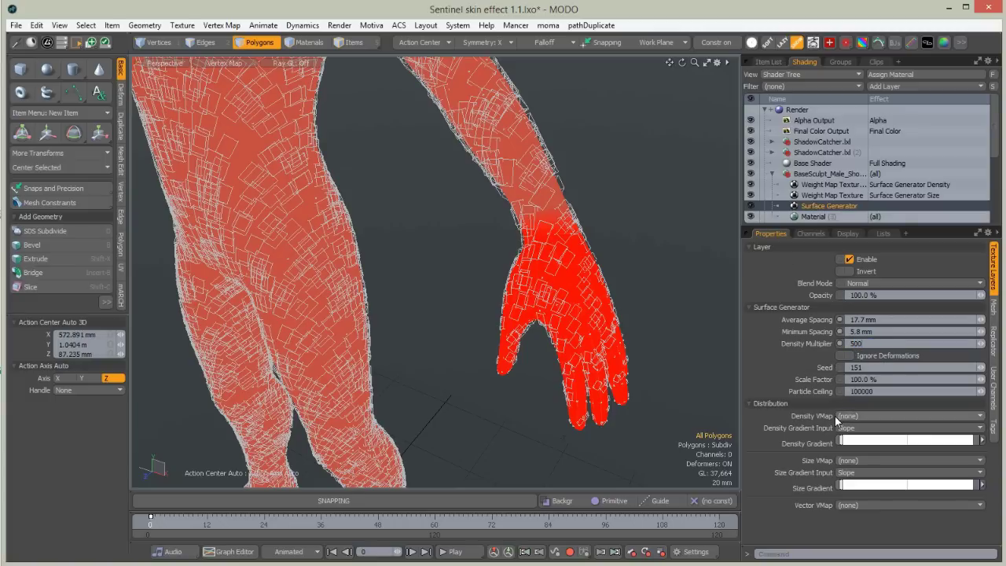
pyautogui.press('Return')
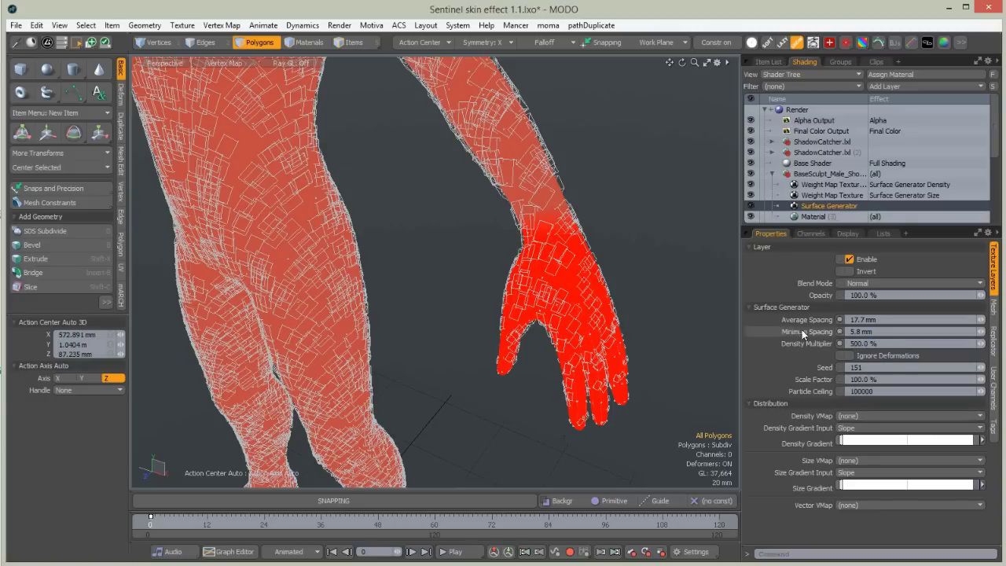
pyautogui.click(877, 343)
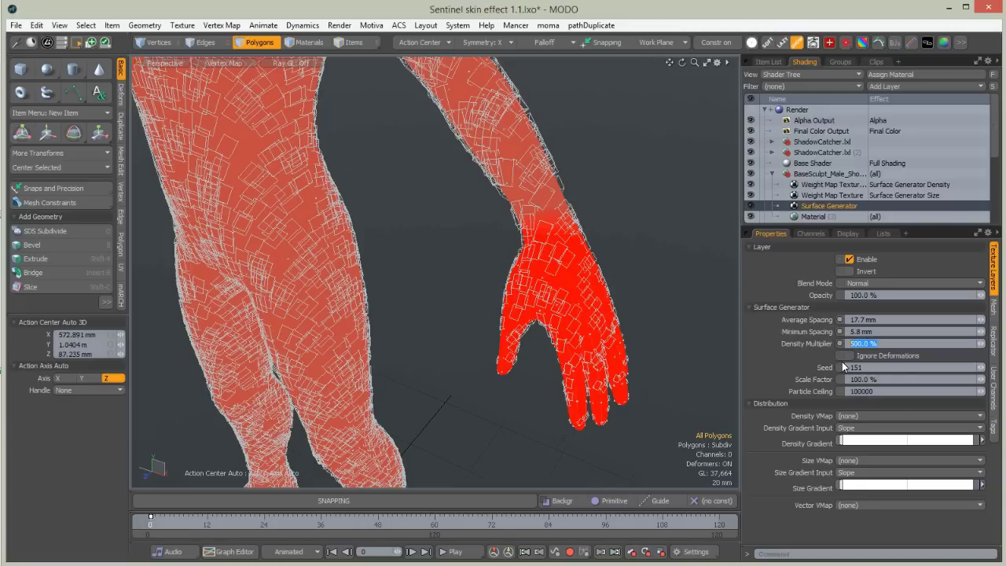
pyautogui.write('3')
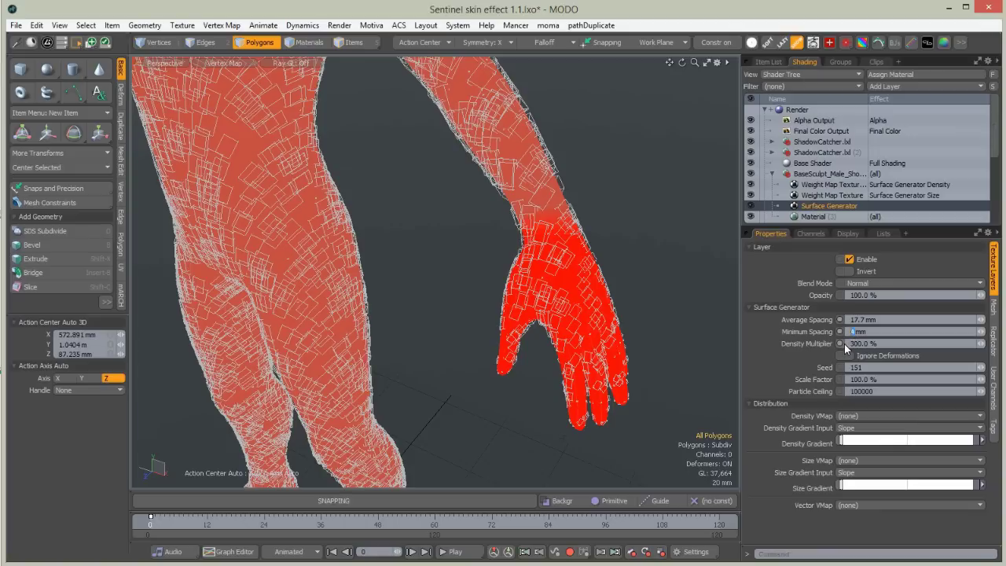
# Set the Surface Generator's minimum spacing to 3 mm, reduce its average spacing to about 3.6 mm, and check the scales on the hand and body.
pyautogui.write('3')
pyautogui.press('Return')
pyautogui.moveTo(983, 322); pyautogui.dragTo(964, 320)
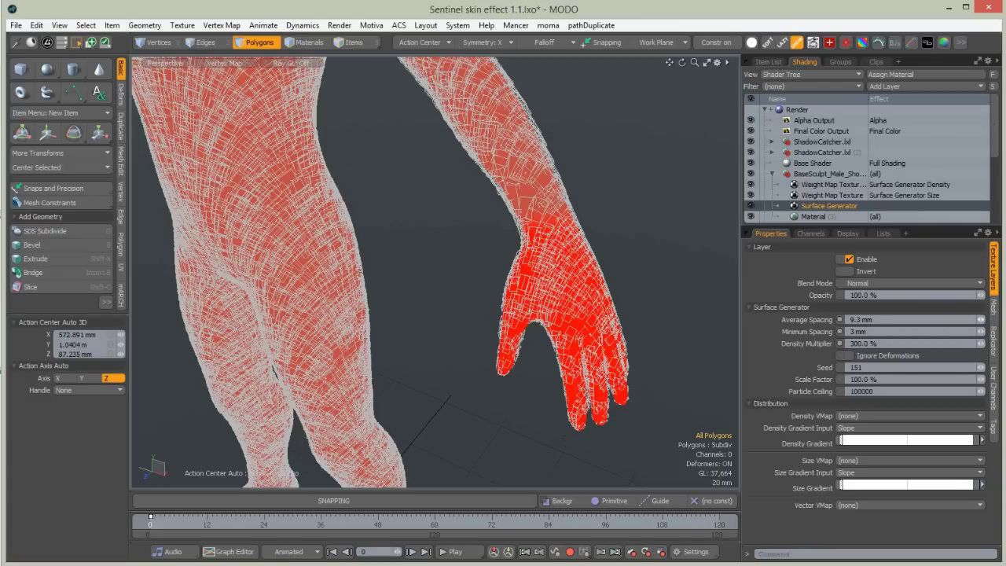
pyautogui.moveTo(981, 320); pyautogui.dragTo(982, 320)
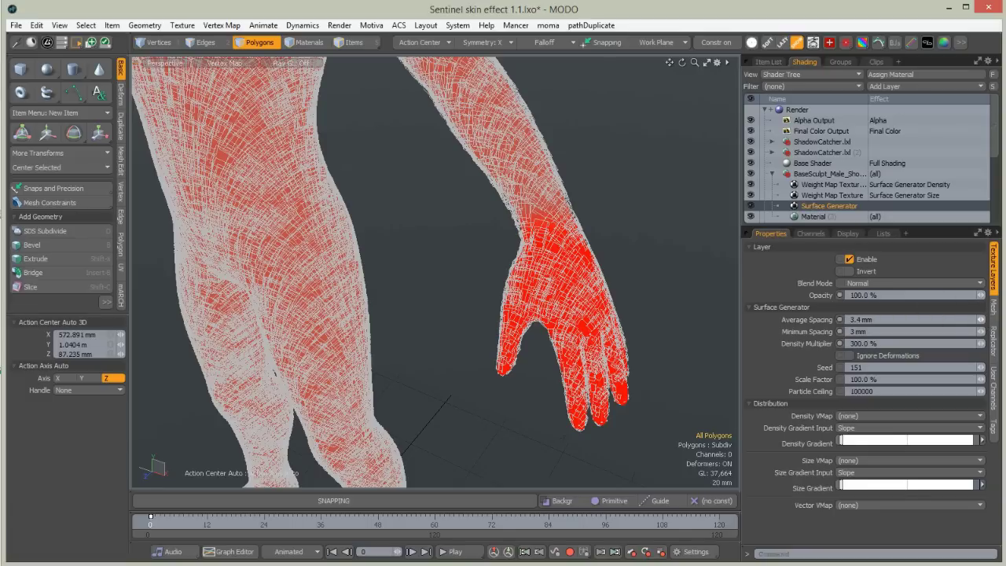
pyautogui.keyDown('alt'); pyautogui.moveTo(490, 344); pyautogui.dragTo(461, 326); pyautogui.keyUp('alt')
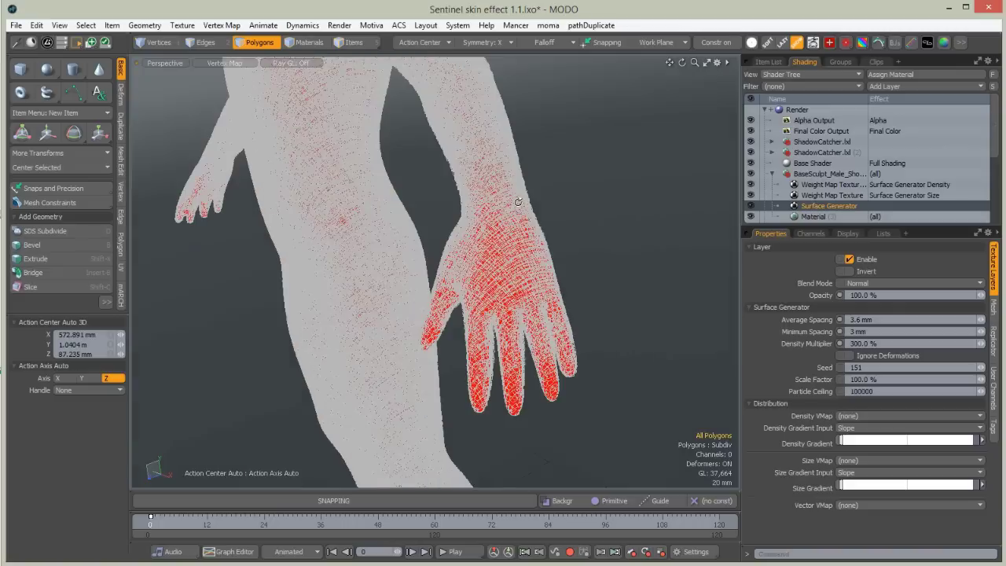
pyautogui.keyDown('alt'); pyautogui.moveTo(514, 348); pyautogui.dragTo(532, 346); pyautogui.keyUp('alt')
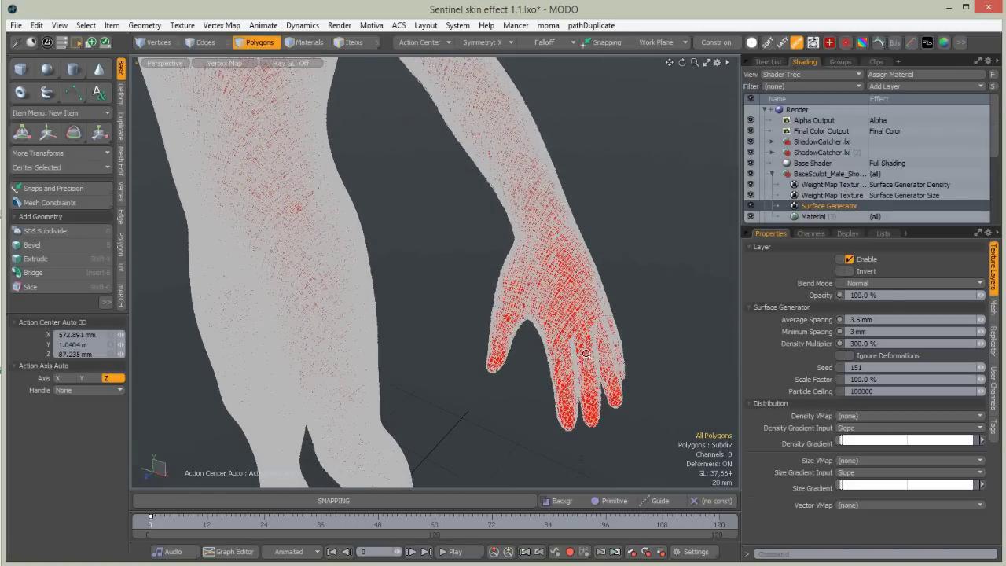
pyautogui.scroll(8, 550, 352)
pyautogui.moveTo(503, 311)
pyautogui.keyDown('alt'); pyautogui.mouseDown()
pyautogui.moveTo(495, 354)
pyautogui.moveTo(475, 343)
pyautogui.moveTo(510, 307)
pyautogui.mouseUp(); pyautogui.keyUp('alt')
pyautogui.keyDown('ctrl'); pyautogui.keyDown('alt'); pyautogui.moveTo(387, 310); pyautogui.dragTo(417, 416); pyautogui.keyUp('alt'); pyautogui.keyUp('ctrl')
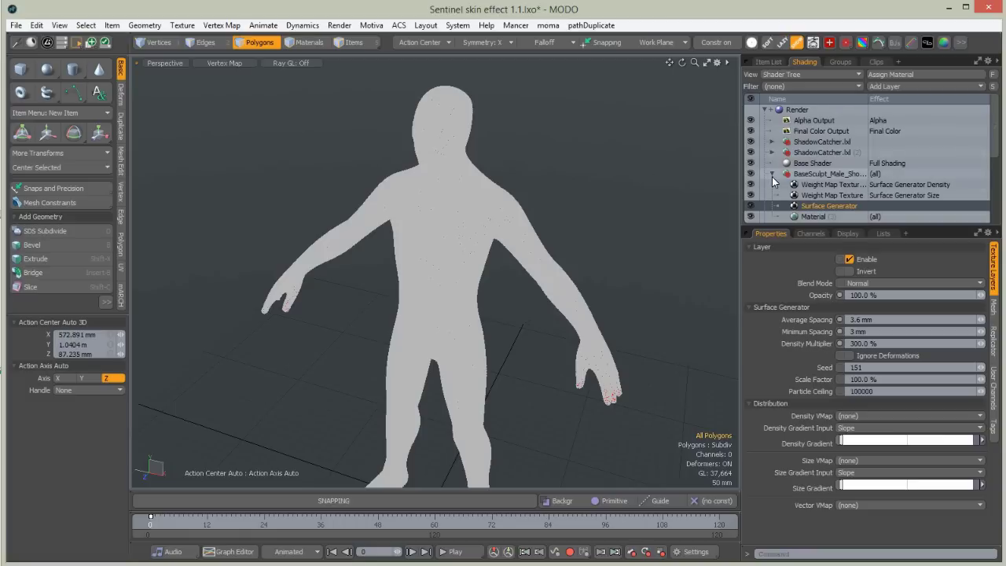
# Collapse the BaseSculpt_Male_Shoes group and inspect the scales on the fingers and upper body in a preview render.
pyautogui.click(772, 176)
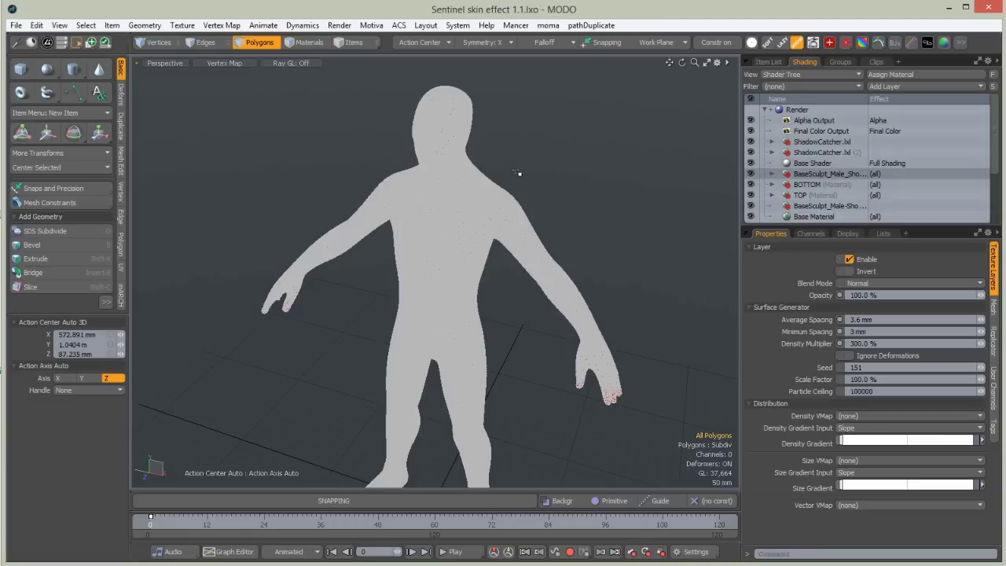
pyautogui.press('F8')
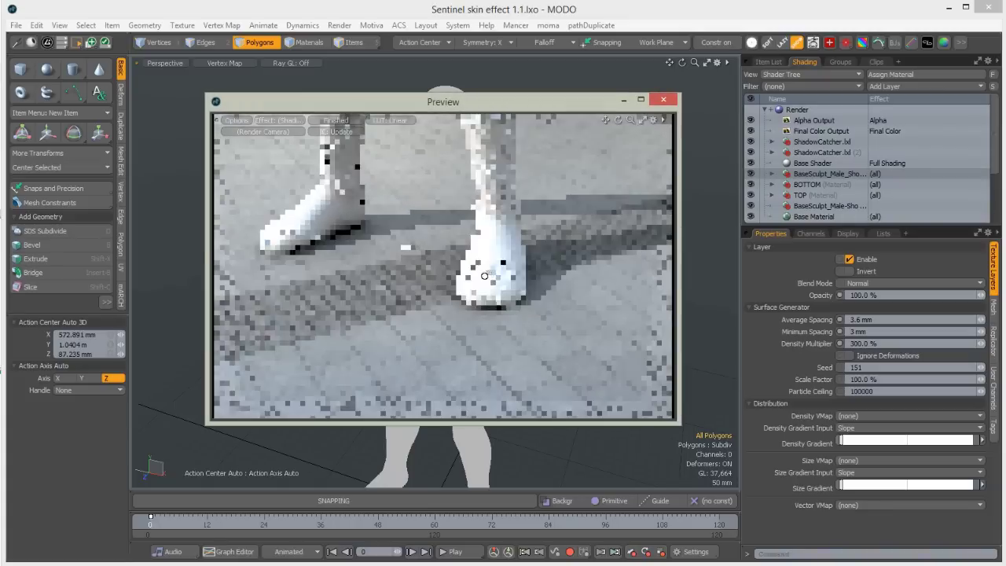
pyautogui.keyDown('alt'); pyautogui.keyDown('shift'); pyautogui.moveTo(430, 287); pyautogui.dragTo(471, 258); pyautogui.keyUp('shift'); pyautogui.keyUp('alt')
pyautogui.moveTo(631, 121); pyautogui.dragTo(626, 175)
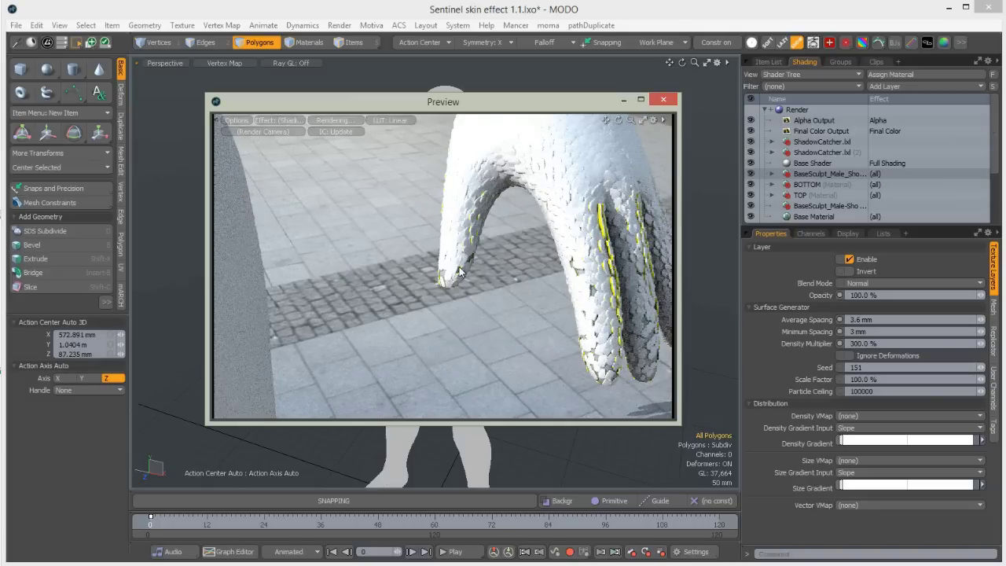
pyautogui.keyDown('ctrl'); pyautogui.keyDown('alt'); pyautogui.moveTo(461, 272); pyautogui.dragTo(401, 317); pyautogui.keyUp('alt'); pyautogui.keyUp('ctrl')
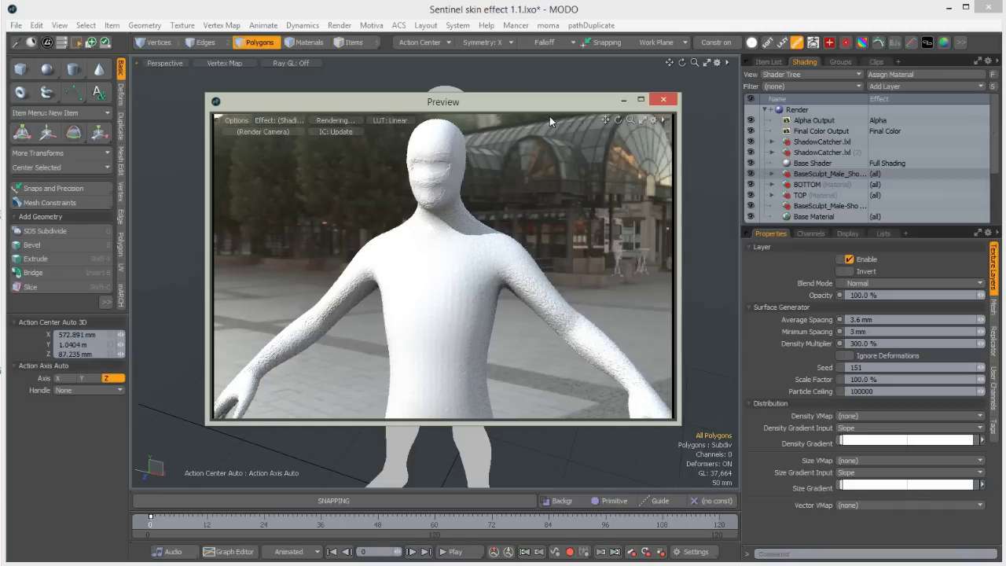
pyautogui.click(665, 101)
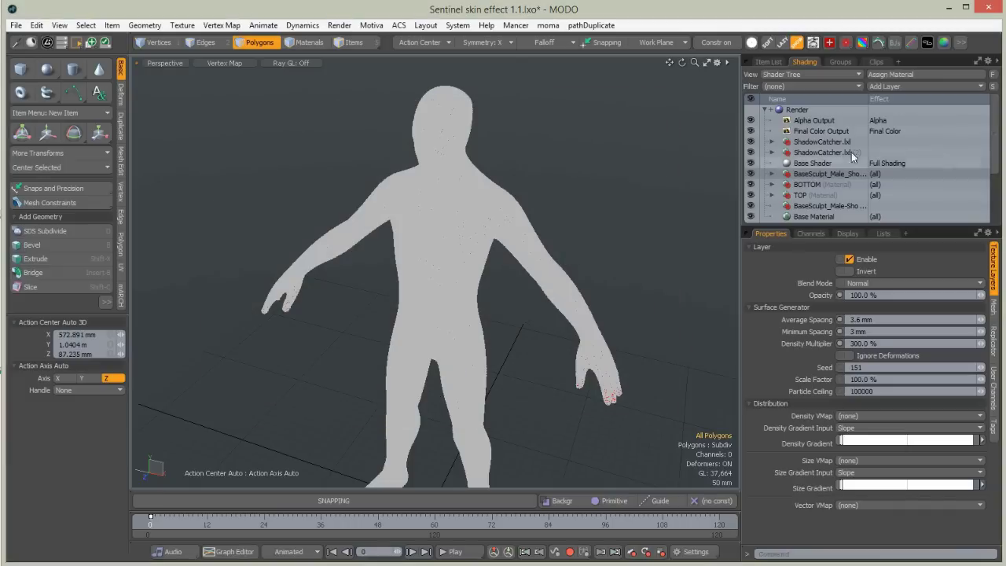
# Expand the male figure's material group, try Surface Generator density multipliers of 50% and 100%, and restore 300%.
pyautogui.click(773, 175)
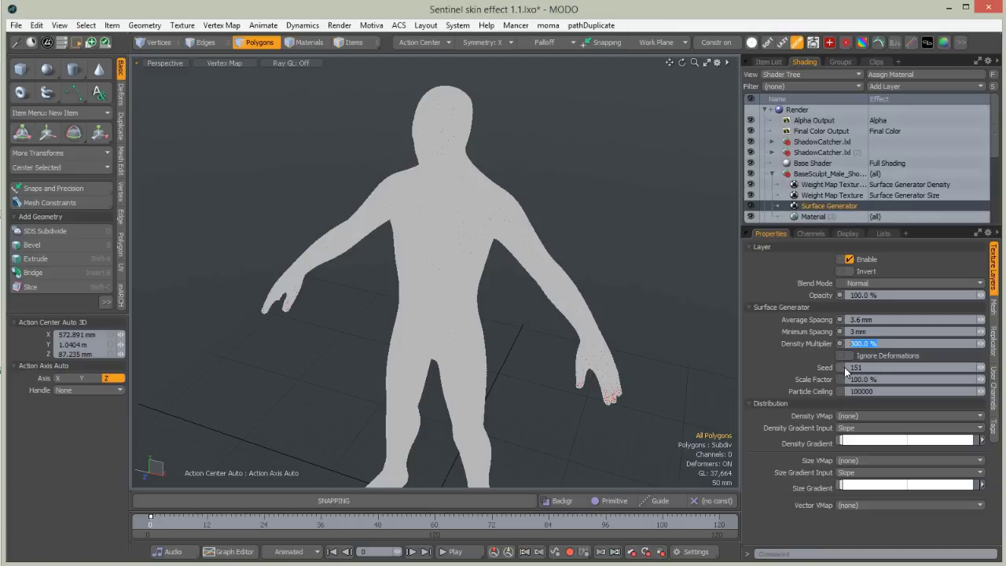
pyautogui.write('50')
pyautogui.press('Return')
pyautogui.click(863, 343)
pyautogui.write('100')
pyautogui.press('Return')
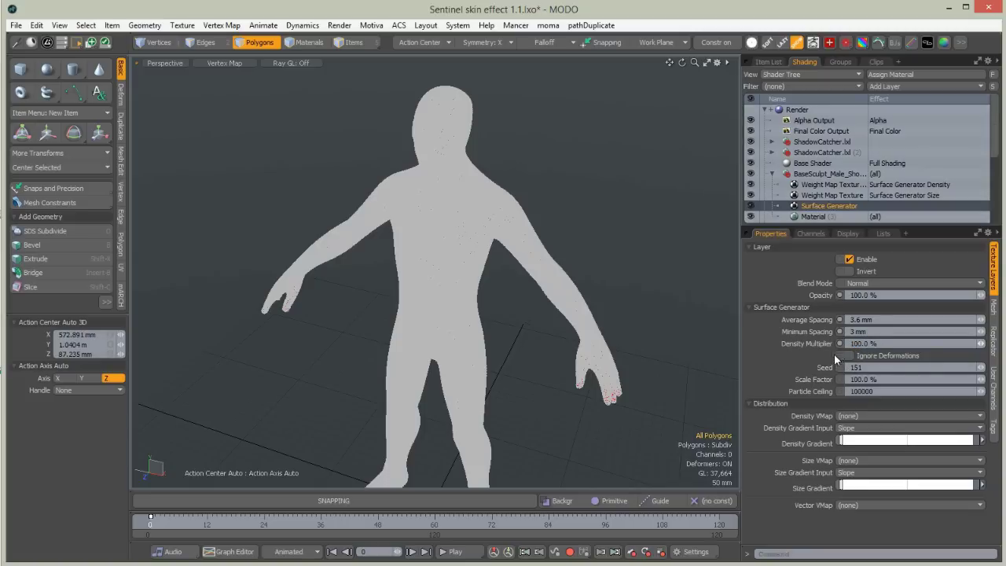
pyautogui.write('300')
pyautogui.press('Return')
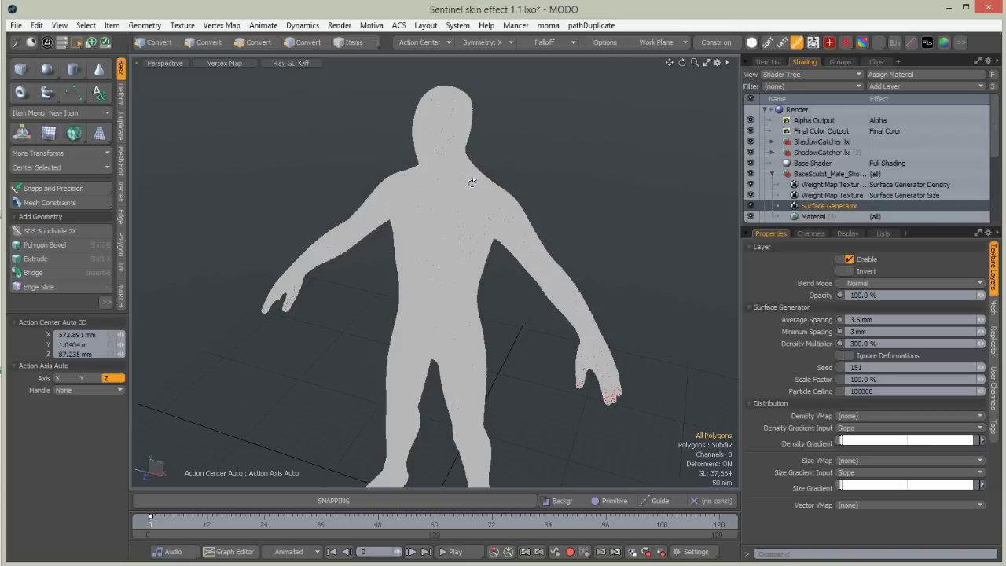
# Turn the Surface Generator layer off and on again to refresh the replicated scales on the figure.
pyautogui.keyDown('alt'); pyautogui.moveTo(490, 181); pyautogui.dragTo(443, 200); pyautogui.keyUp('alt')
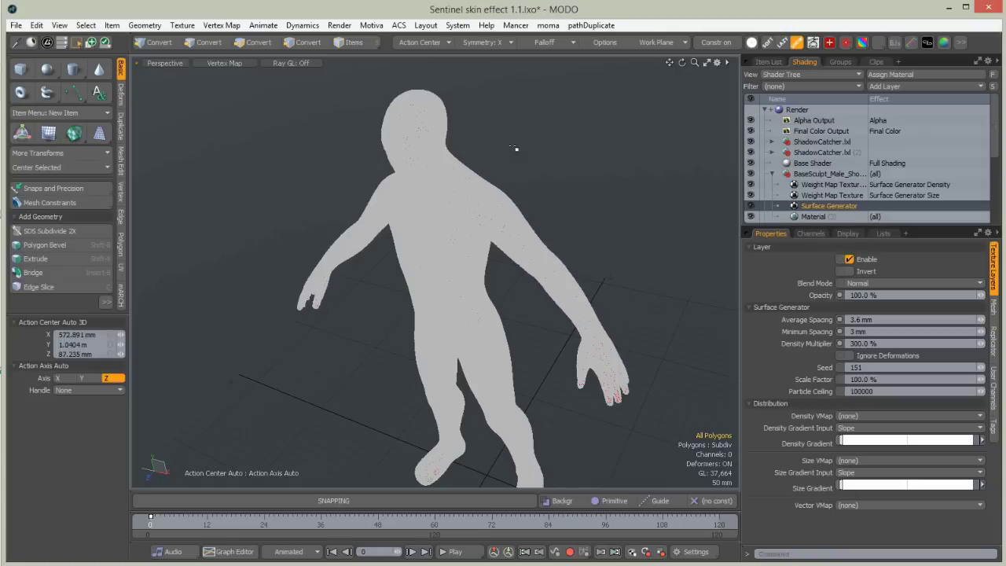
pyautogui.click(751, 205)
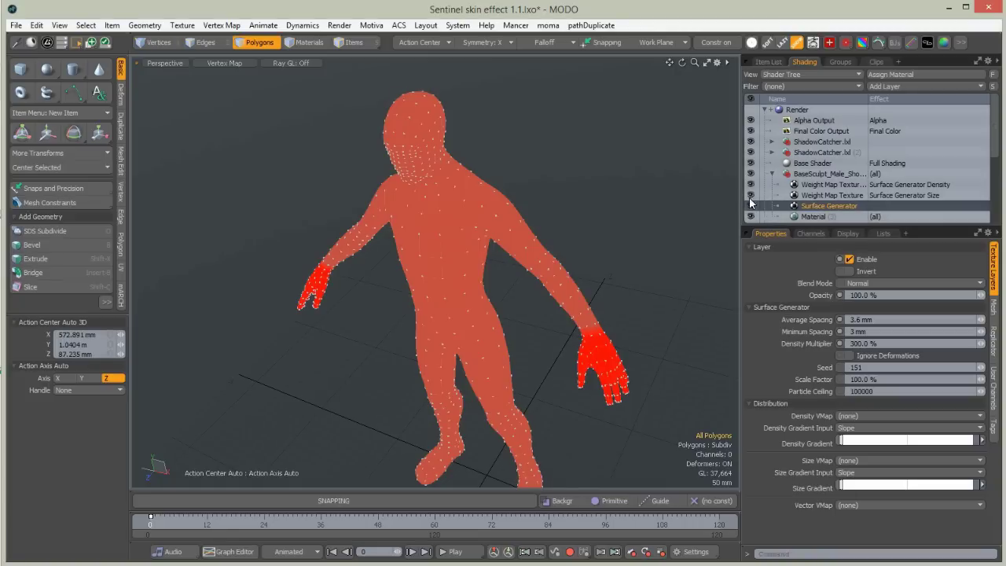
pyautogui.click(751, 205)
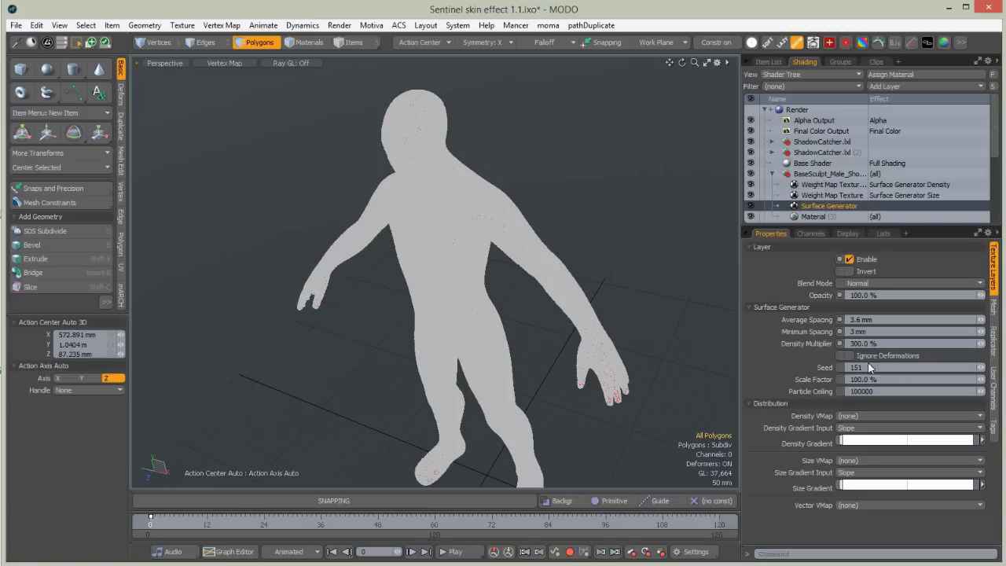
# Set the Surface Generator's average spacing to 10 mm and check the scale coverage on the torso and arms.
pyautogui.click(858, 318)
pyautogui.write('10')
pyautogui.press('Return')
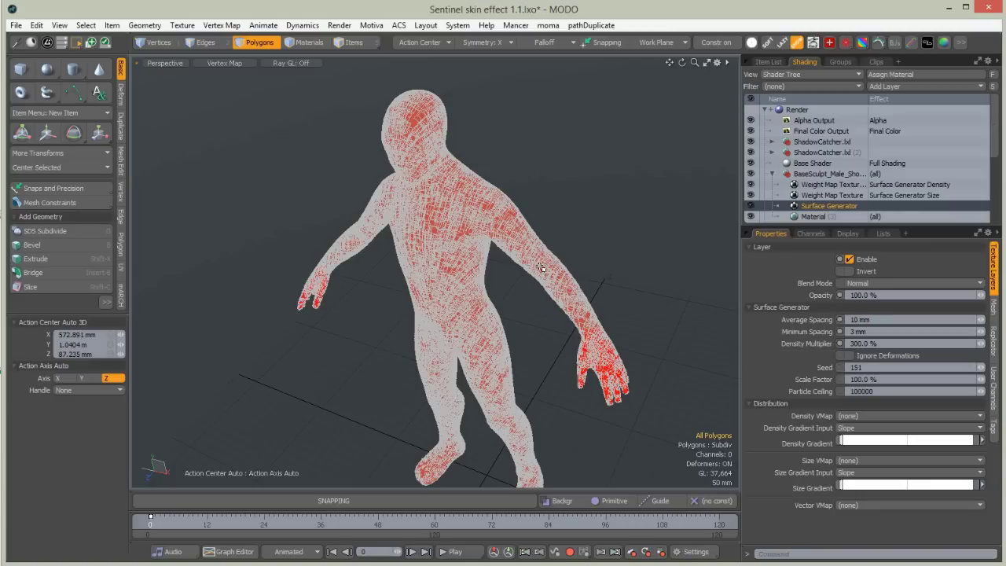
pyautogui.keyDown('alt'); pyautogui.moveTo(455, 305); pyautogui.dragTo(553, 272); pyautogui.keyUp('alt')
pyautogui.scroll(5, 440, 228)
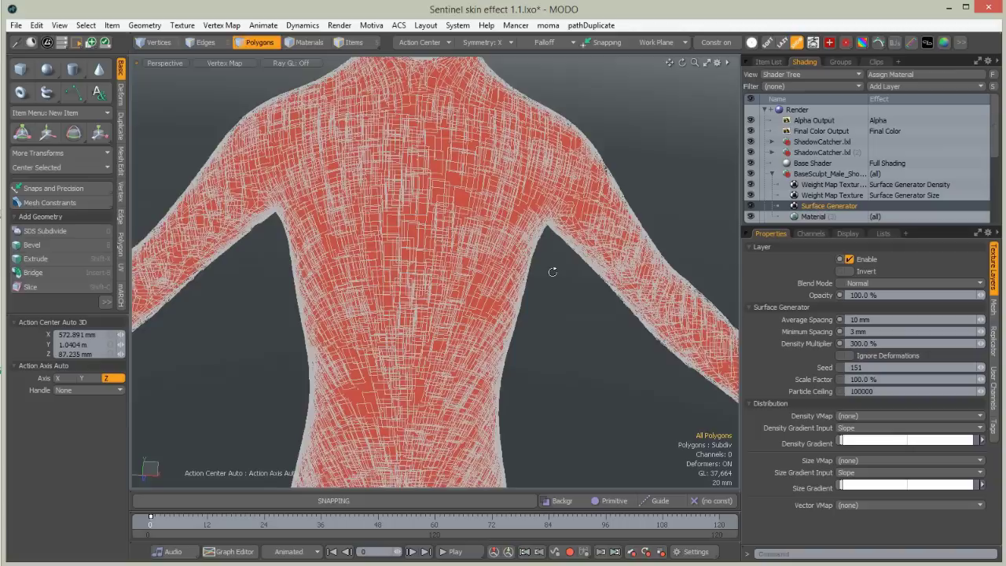
pyautogui.scroll(-8, 553, 271)
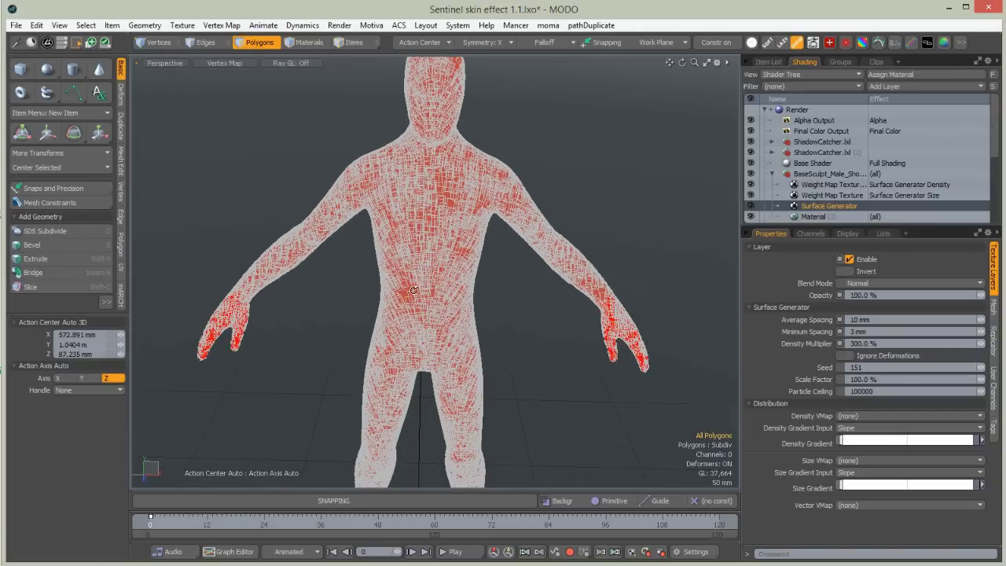
pyautogui.keyDown('alt'); pyautogui.moveTo(414, 290); pyautogui.dragTo(398, 292); pyautogui.keyUp('alt')
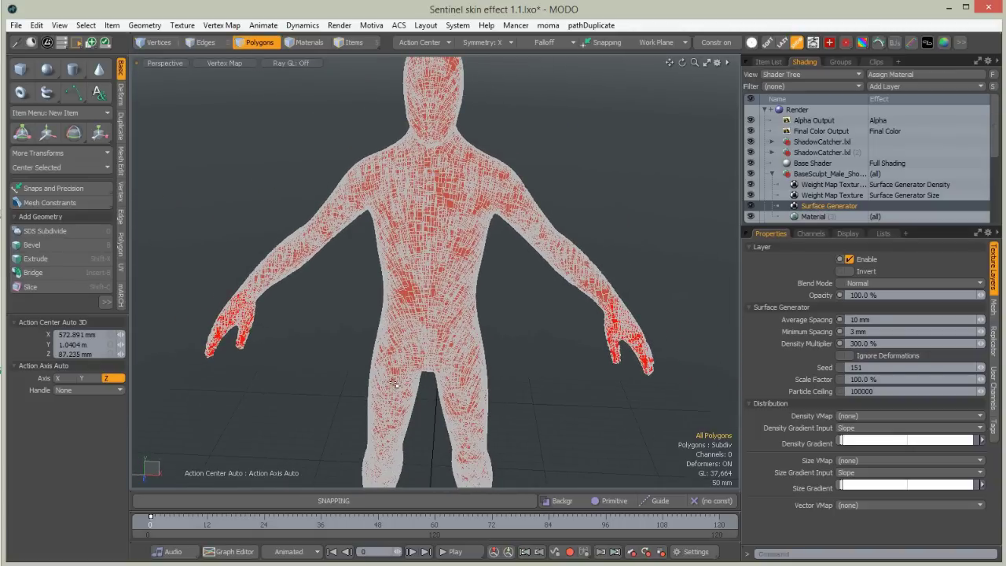
# Switch to the Setup layout and frame the whole figure in the front view.
pyautogui.hotkey('ctrl', 'Tab')
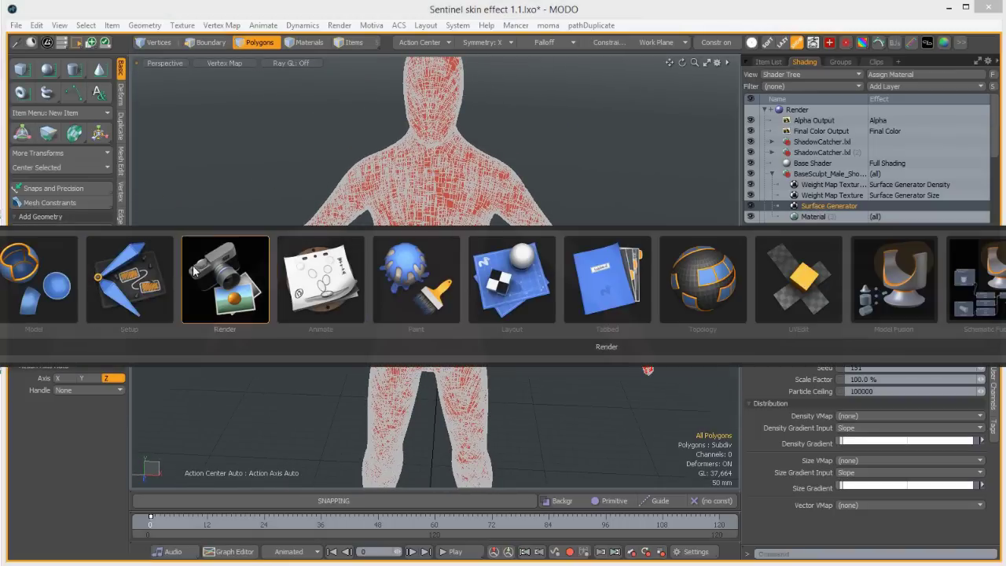
pyautogui.click(128, 290)
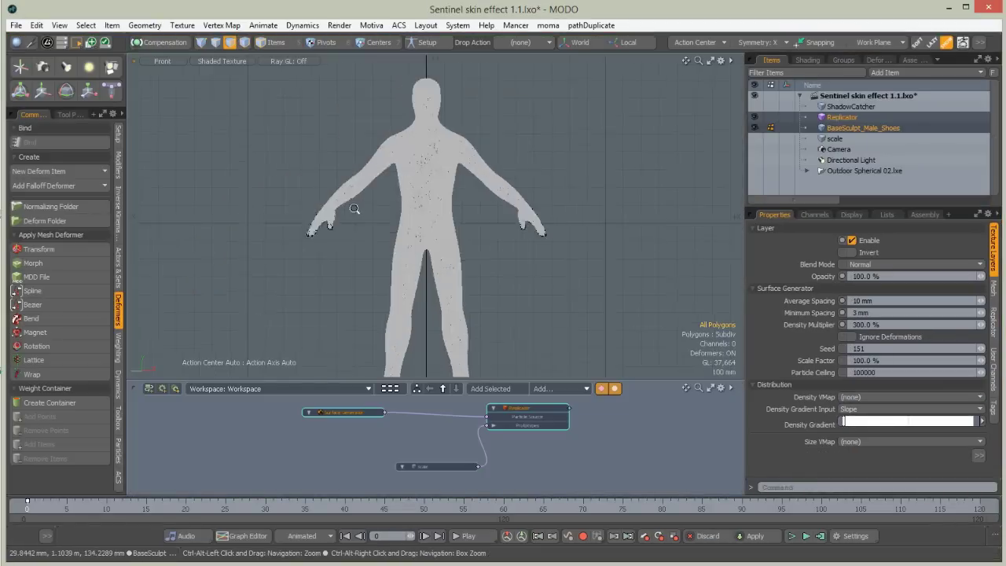
pyautogui.keyDown('ctrl'); pyautogui.keyDown('alt'); pyautogui.moveTo(354, 209); pyautogui.dragTo(515, 140); pyautogui.keyUp('alt'); pyautogui.keyUp('ctrl')
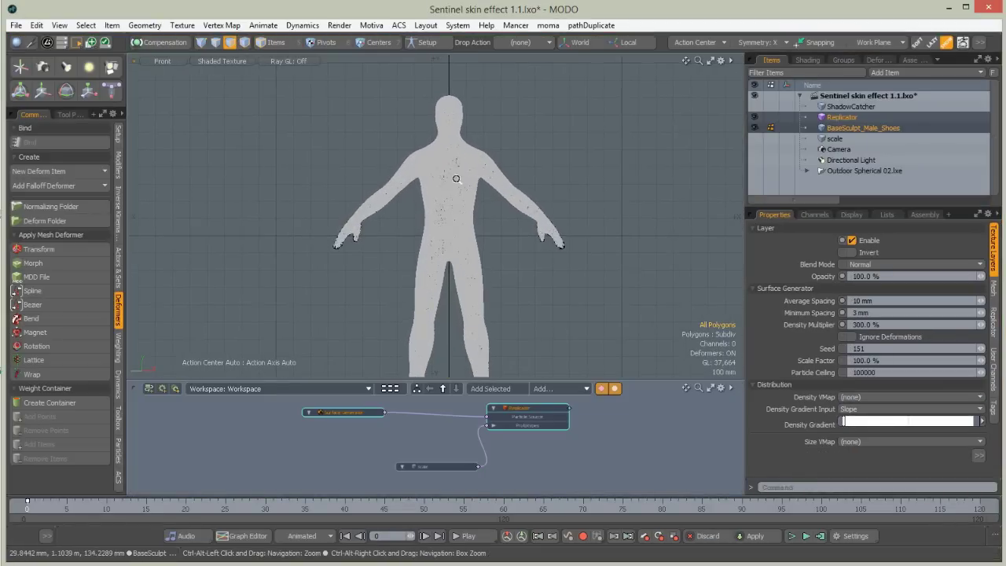
pyautogui.keyDown('alt'); pyautogui.keyDown('shift'); pyautogui.moveTo(456, 179); pyautogui.dragTo(449, 145); pyautogui.keyUp('shift'); pyautogui.keyUp('alt')
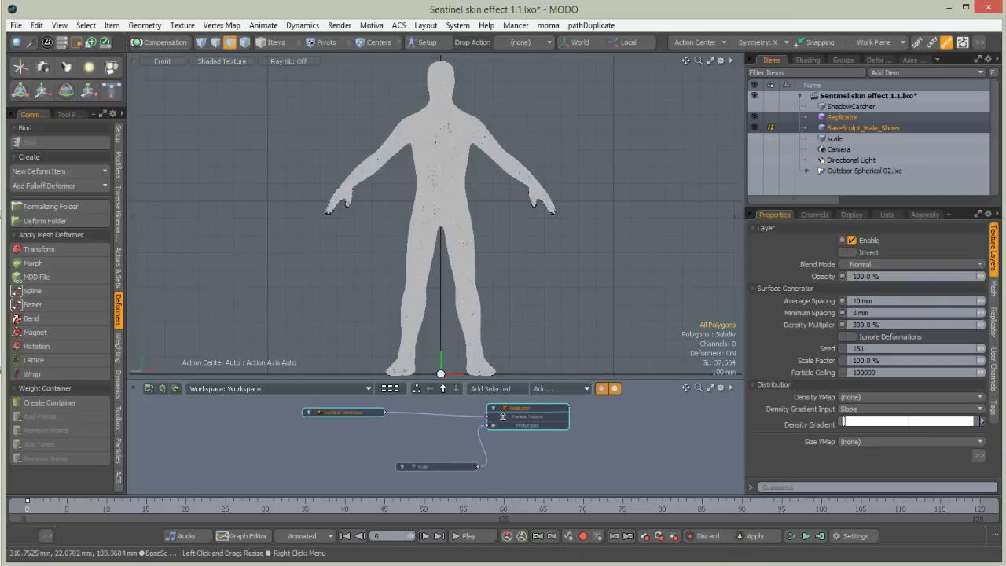
# Reposition the Surface Generator and Replicator nodes, and enlarge the schematic with the figure's head framed in the viewport above it.
pyautogui.moveTo(365, 419); pyautogui.dragTo(412, 427)
pyautogui.moveTo(530, 409); pyautogui.dragTo(584, 414)
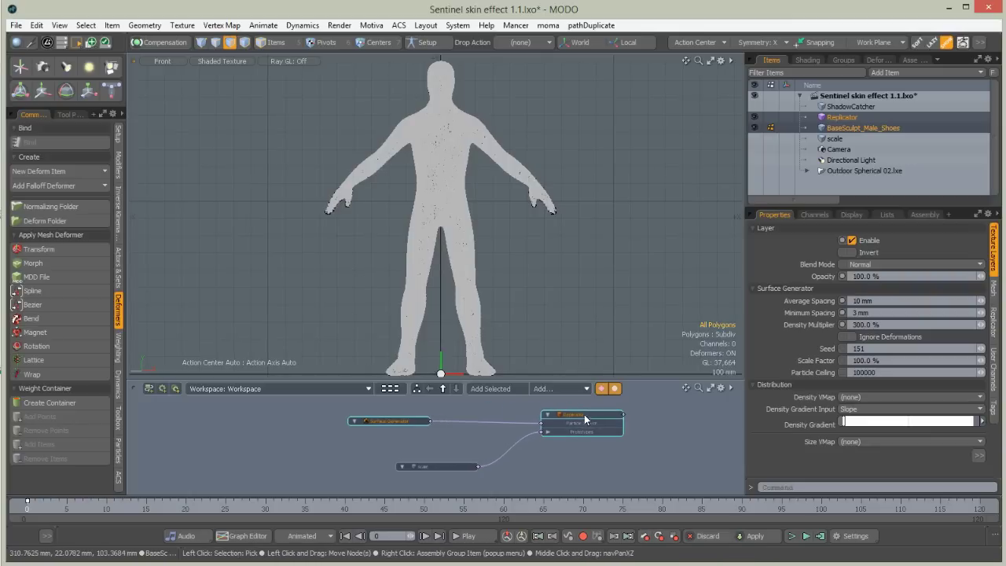
pyautogui.moveTo(535, 381); pyautogui.dragTo(534, 241)
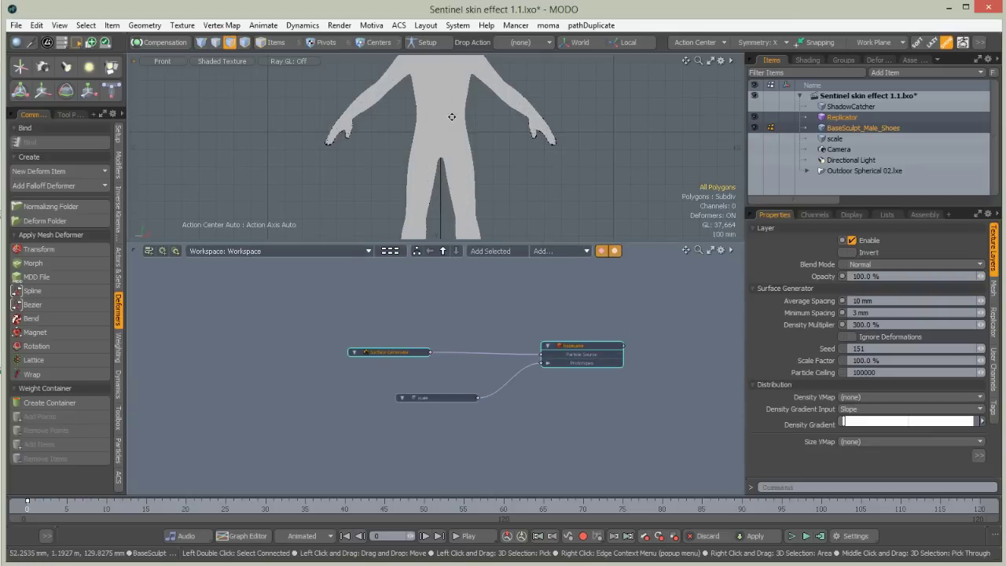
pyautogui.keyDown('alt'); pyautogui.moveTo(442, 194); pyautogui.dragTo(445, 210); pyautogui.keyUp('alt')
pyautogui.keyDown('alt'); pyautogui.moveTo(438, 134); pyautogui.dragTo(439, 165); pyautogui.keyUp('alt')
pyautogui.keyDown('ctrl'); pyautogui.keyDown('alt'); pyautogui.moveTo(493, 113); pyautogui.dragTo(581, 101); pyautogui.keyUp('alt'); pyautogui.keyUp('ctrl')
pyautogui.keyDown('alt'); pyautogui.keyDown('shift'); pyautogui.moveTo(436, 189); pyautogui.dragTo(438, 212); pyautogui.keyUp('shift'); pyautogui.keyUp('alt')
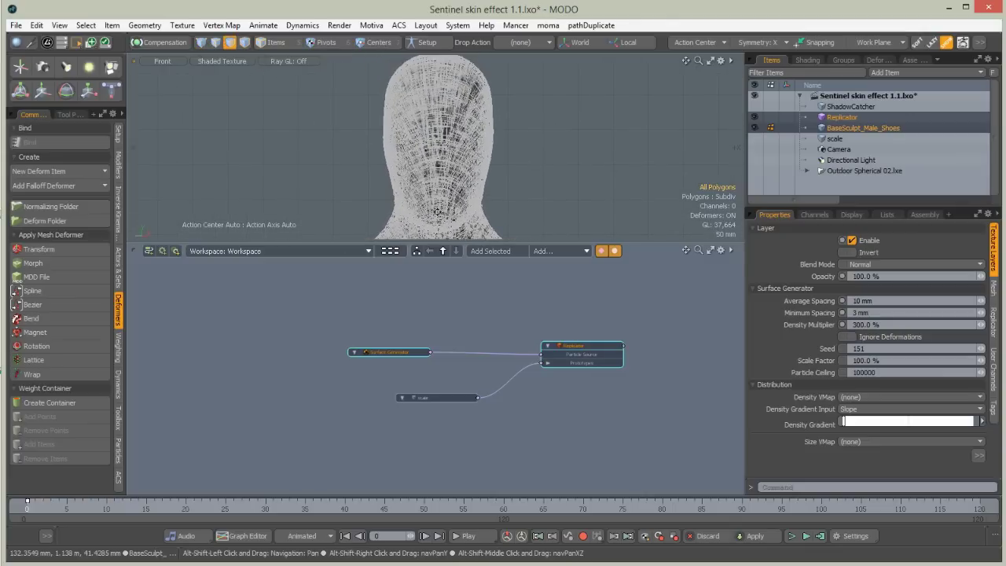
# Line up the Surface Generator node above the scale node, move the Replicator node farther away, and clear the selection.
pyautogui.moveTo(583, 351); pyautogui.dragTo(622, 371)
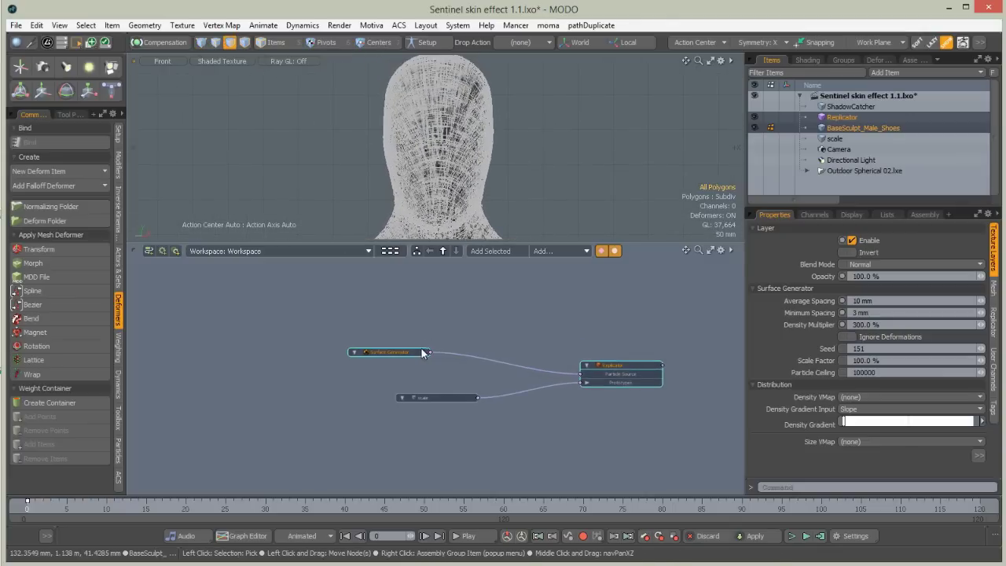
pyautogui.moveTo(415, 352); pyautogui.dragTo(464, 350)
pyautogui.scroll(2, 532, 333)
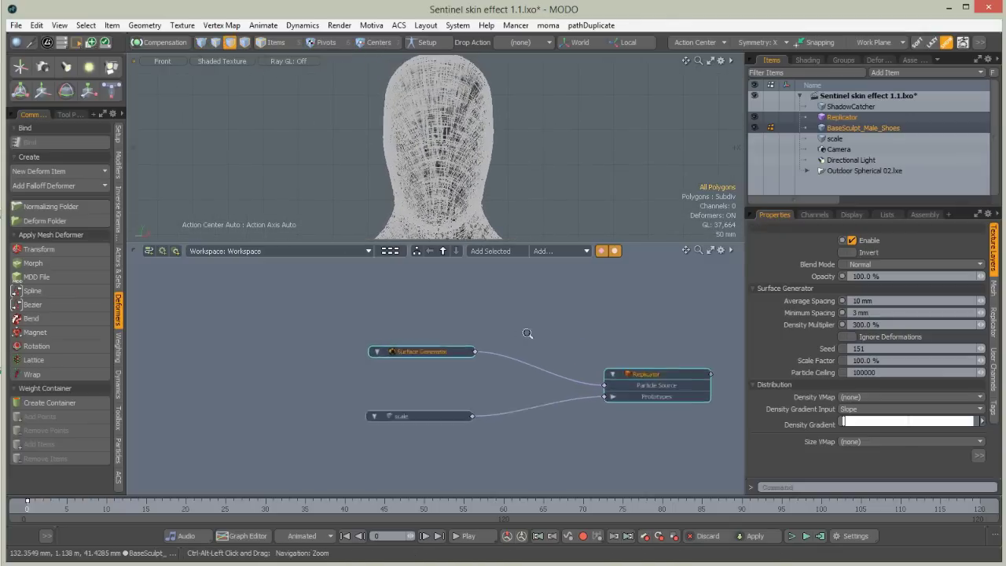
pyautogui.click(535, 371)
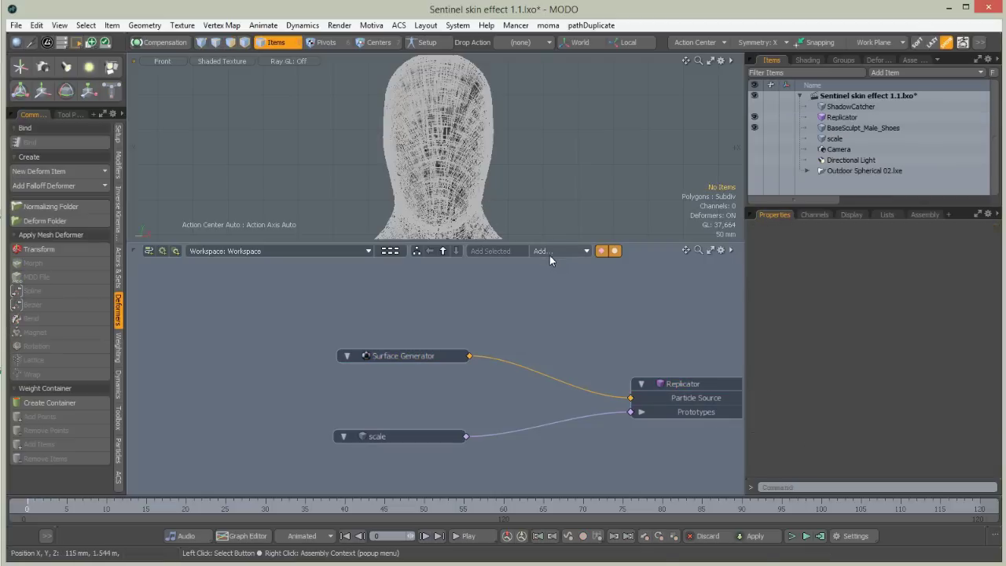
# Add a Particle Modifier to the schematic and insert it between the Surface Generator and the Replicator.
pyautogui.keyDown('alt'); pyautogui.keyDown('shift'); pyautogui.moveTo(533, 316); pyautogui.dragTo(434, 317); pyautogui.keyUp('shift'); pyautogui.keyUp('alt')
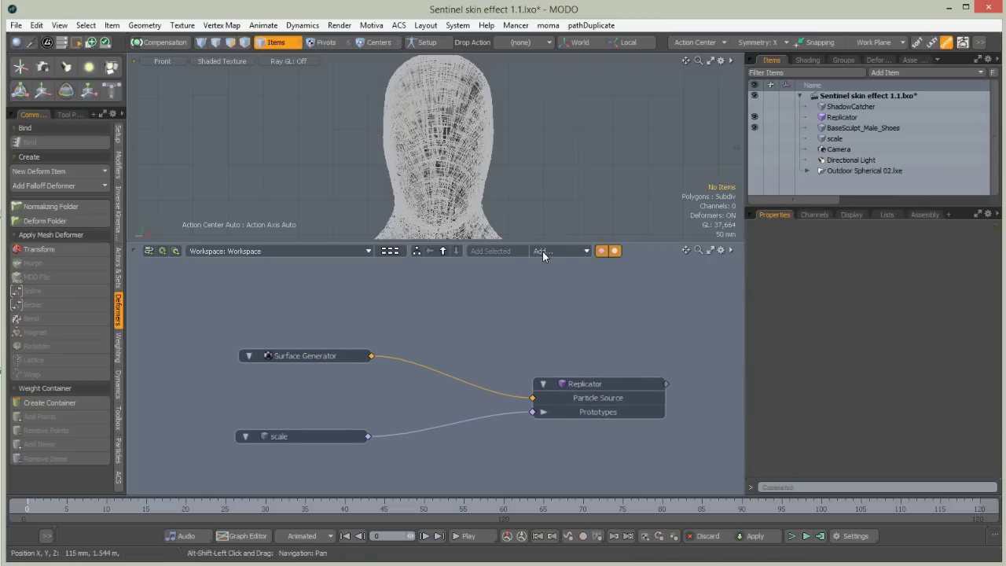
pyautogui.click(551, 251)
pyautogui.moveTo(537, 300)
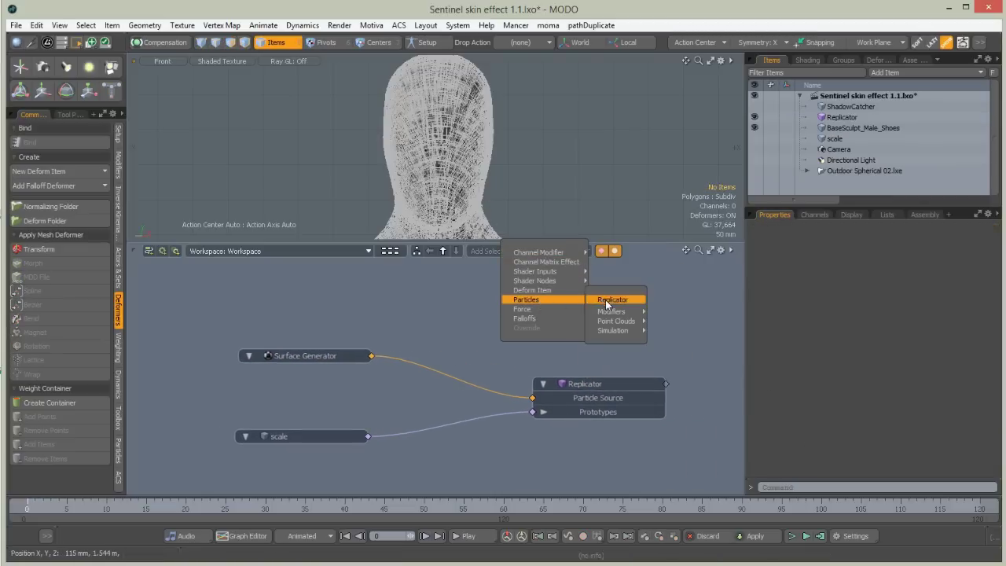
pyautogui.moveTo(612, 311)
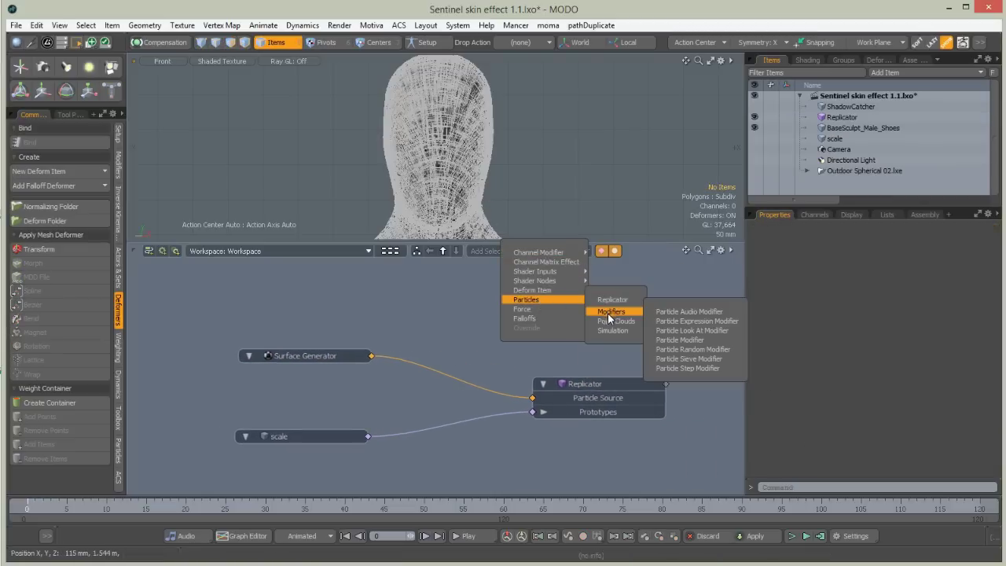
pyautogui.click(670, 340)
pyautogui.moveTo(529, 332); pyautogui.dragTo(449, 322)
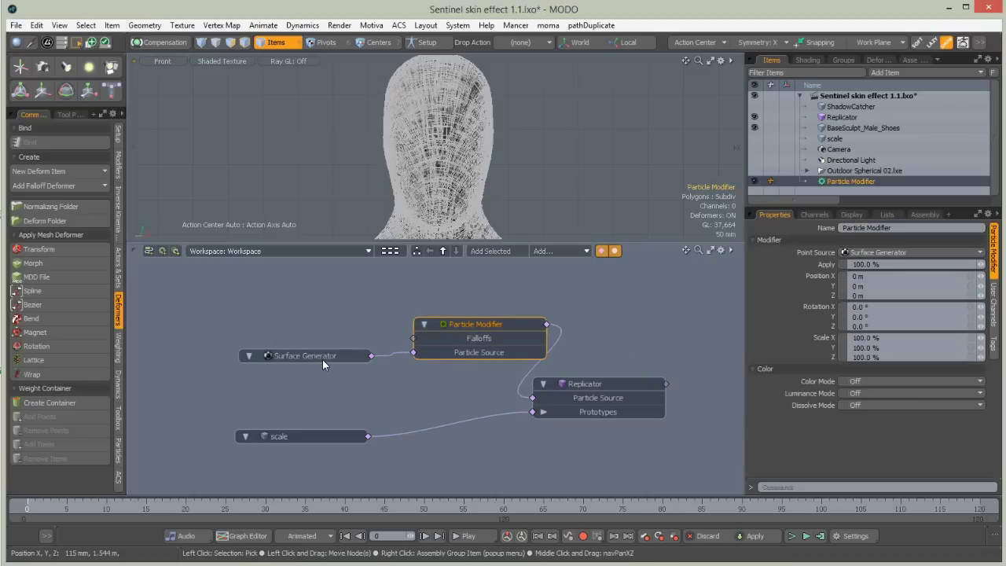
# Space out the Surface Generator, Particle Modifier and Replicator nodes so the chain reads clearly.
pyautogui.moveTo(322, 358); pyautogui.dragTo(229, 351)
pyautogui.moveTo(461, 323); pyautogui.dragTo(394, 330)
pyautogui.moveTo(265, 349); pyautogui.dragTo(280, 359)
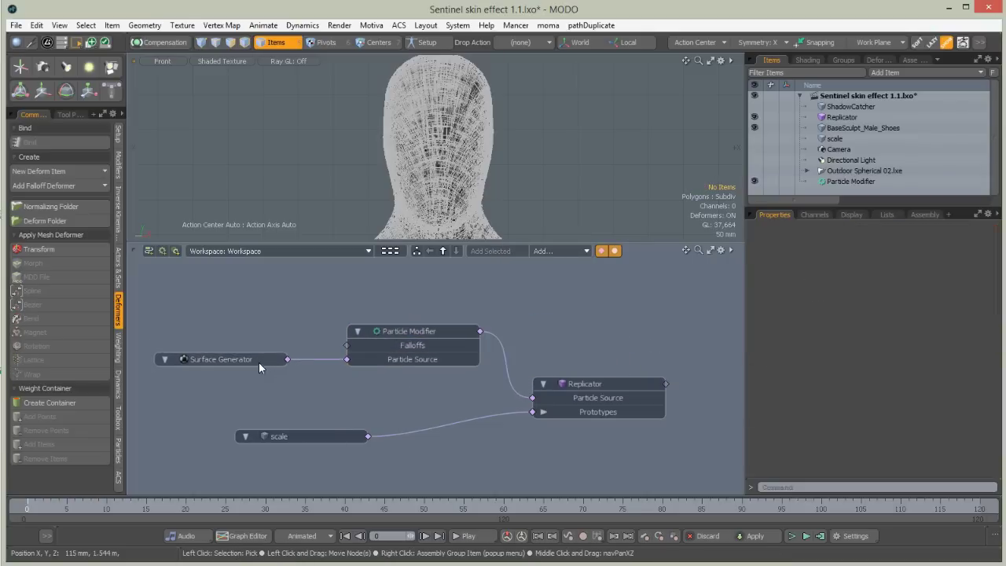
pyautogui.moveTo(574, 384); pyautogui.dragTo(583, 384)
pyautogui.click(431, 331)
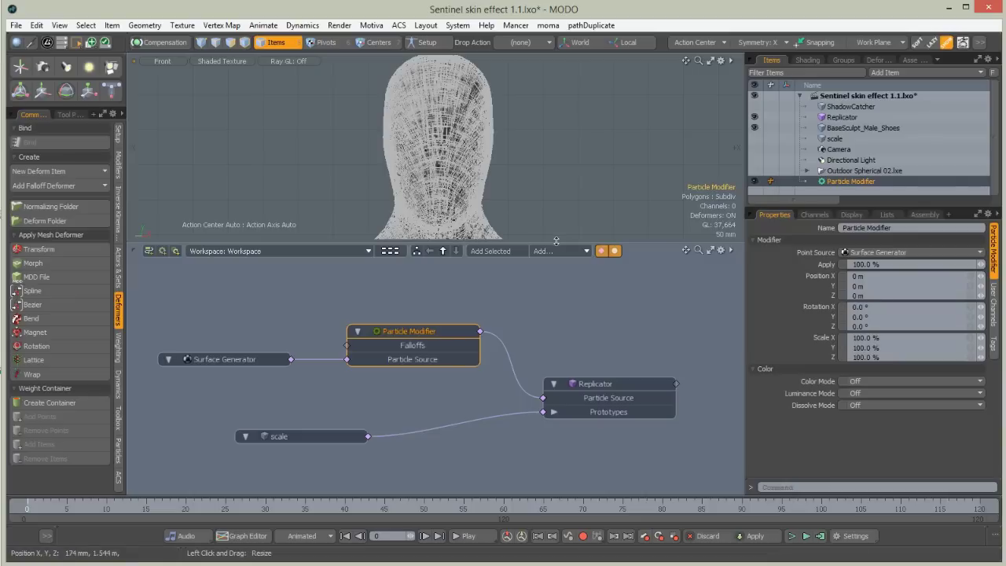
pyautogui.click(558, 268)
# Enlarge the 3D viewport above the schematic and show the scaled head at an angle in perspective.
pyautogui.moveTo(557, 248); pyautogui.dragTo(557, 302)
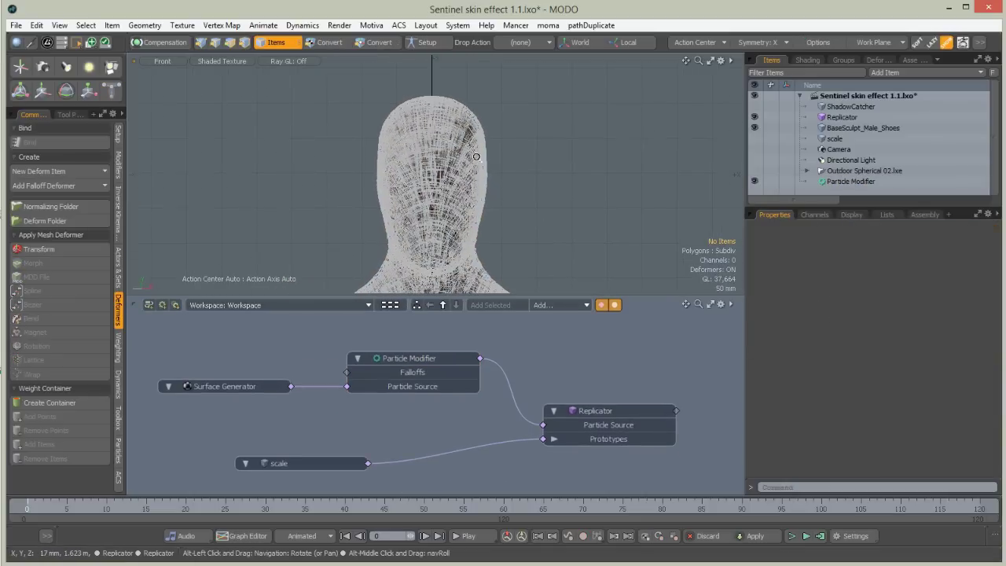
pyautogui.scroll(4, 445, 228)
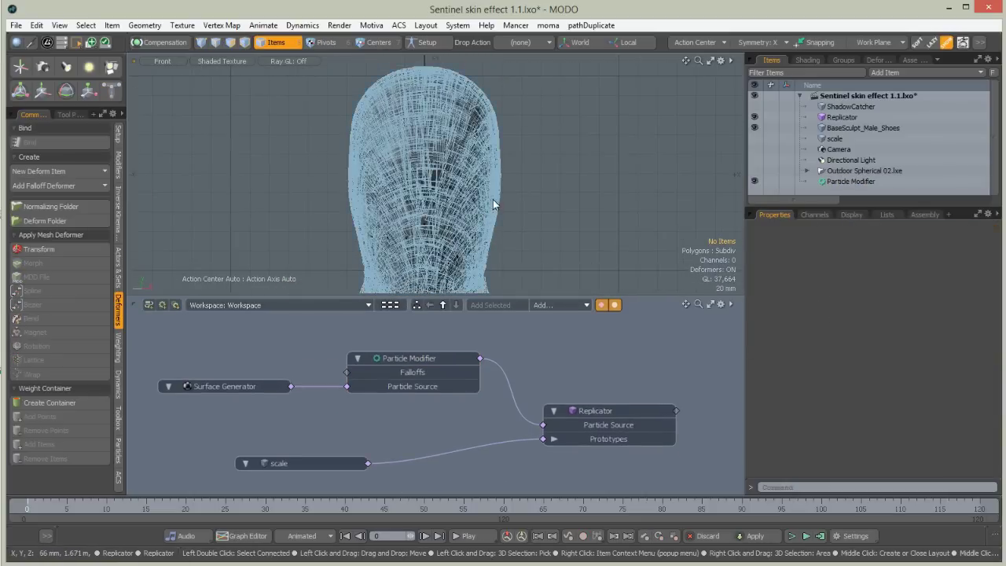
pyautogui.hotkey('ctrl', 'space')
pyautogui.click(554, 163)
pyautogui.keyDown('alt'); pyautogui.moveTo(495, 203); pyautogui.dragTo(563, 209); pyautogui.keyUp('alt')
# Try uniform particle scaling on the Particle Modifier, first at 0% and up to 50% on all axes.
pyautogui.click(409, 372)
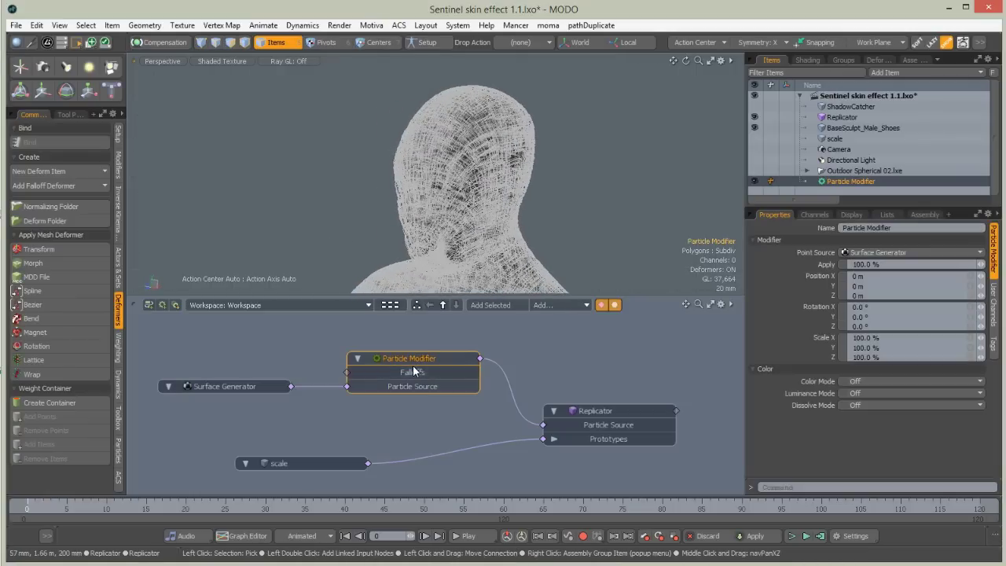
pyautogui.click(918, 341)
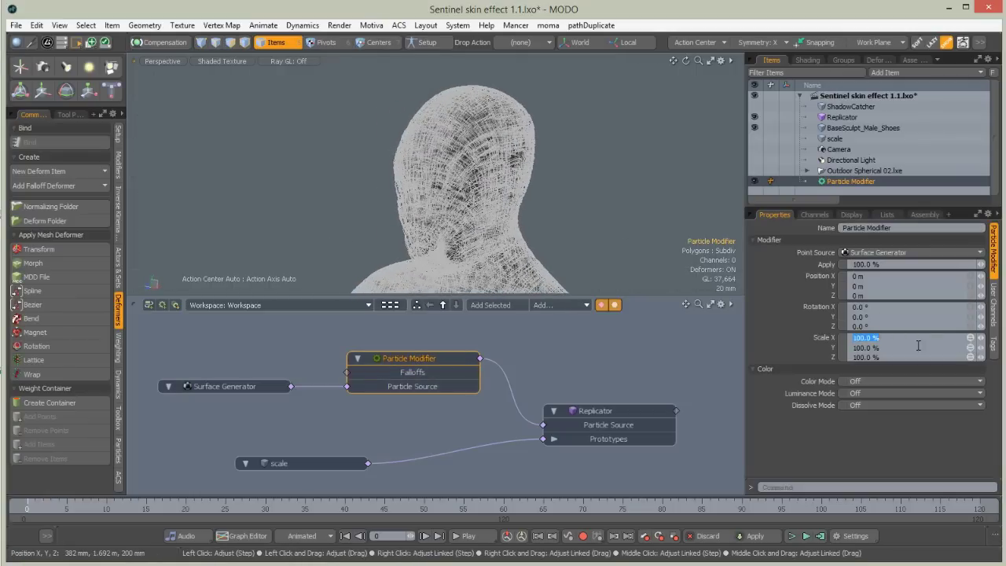
pyautogui.write('0')
pyautogui.press('Return')
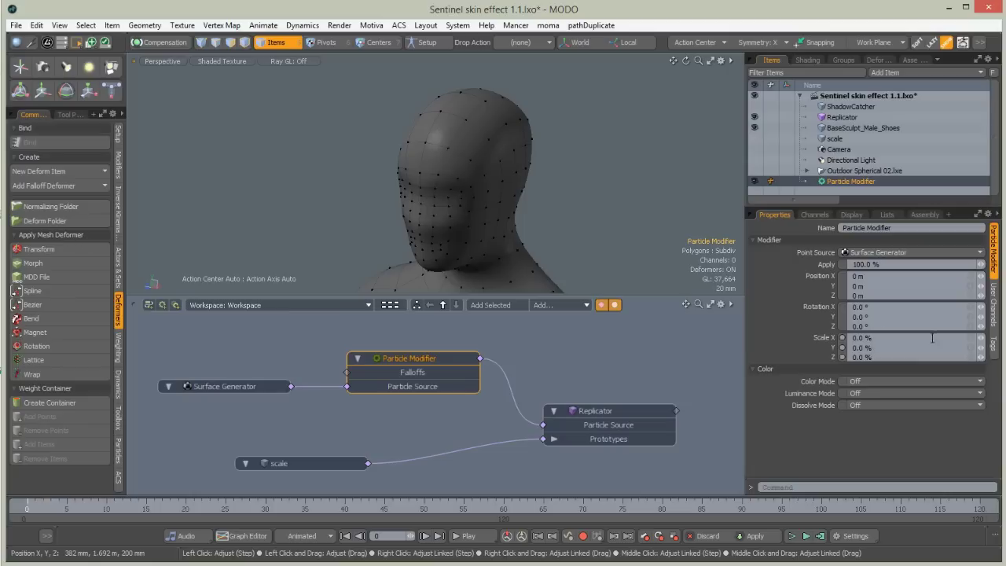
pyautogui.click(981, 342)
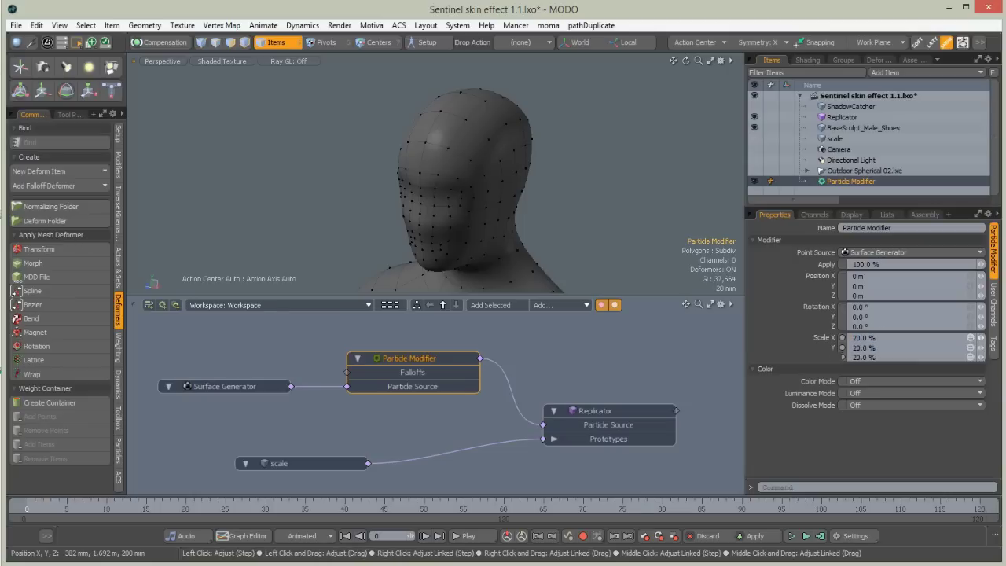
pyautogui.moveTo(981, 340)
pyautogui.mouseDown()
pyautogui.moveTo(989, 340)
pyautogui.moveTo(936, 340)
pyautogui.moveTo(981, 340)
pyautogui.mouseUp()
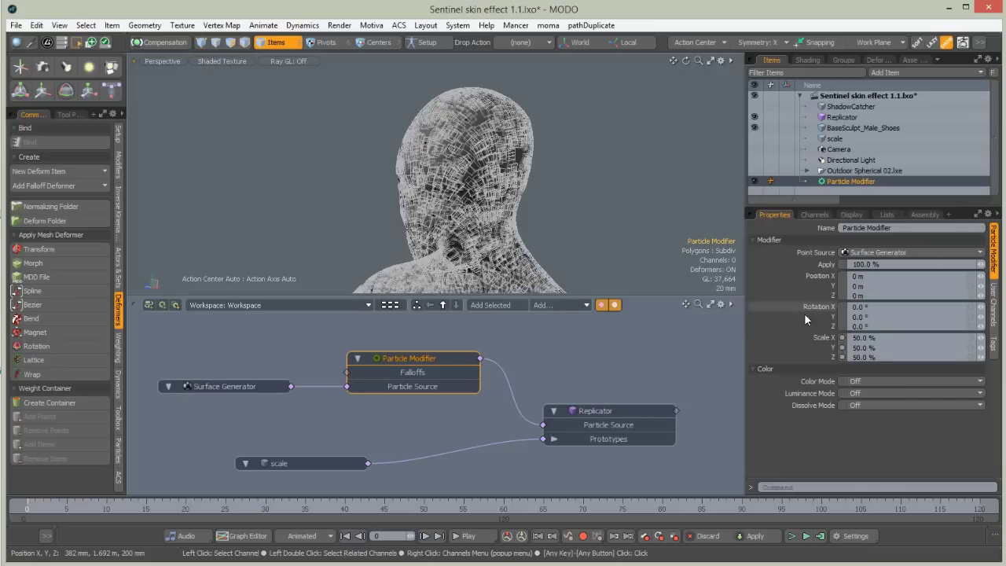
# Try non-uniform particle scaling with X at 100% and Y at 10%, and restore all axes to 100%.
pyautogui.write('100')
pyautogui.press('Return')
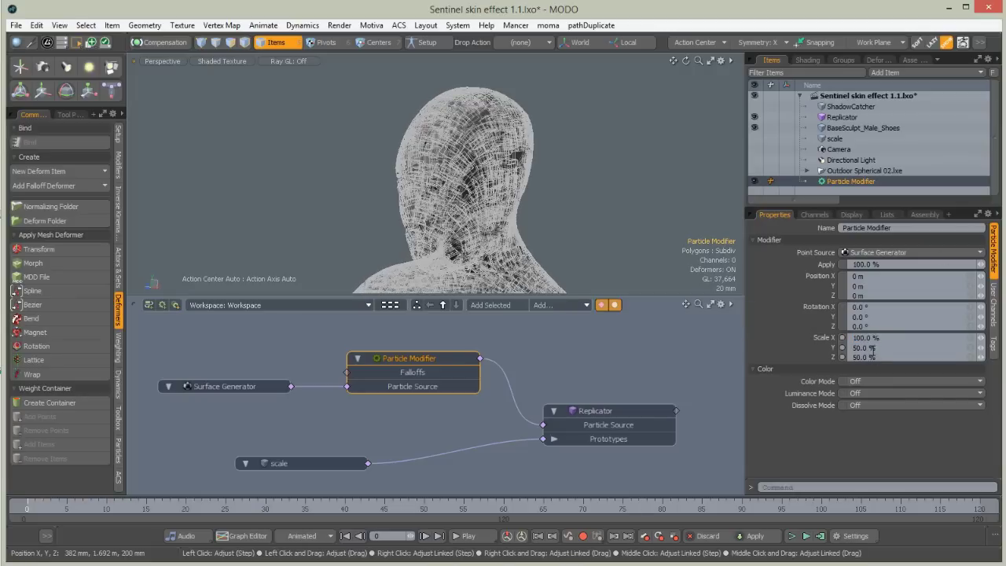
pyautogui.moveTo(851, 348); pyautogui.dragTo(863, 359)
pyautogui.write('10')
pyautogui.press('Return')
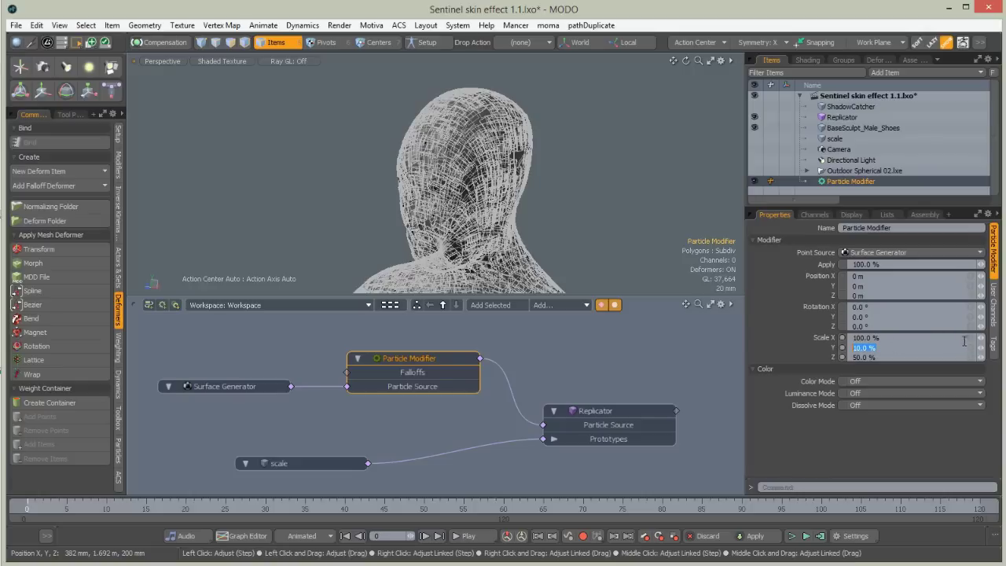
pyautogui.click(970, 338)
pyautogui.write('100')
pyautogui.press('Return')
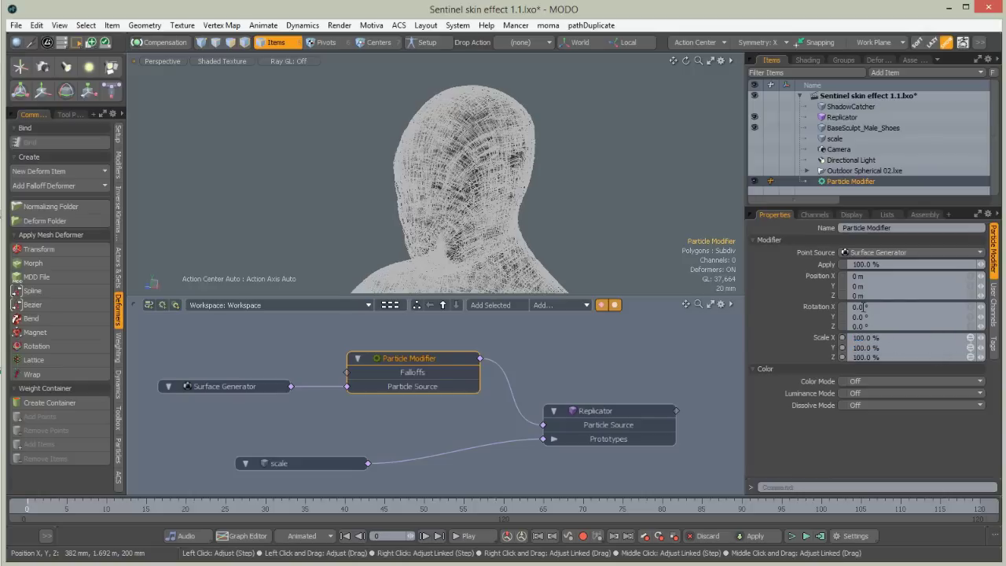
# Try rotating the particles 90° about Y, and 90° about X instead with Y back at 0°.
pyautogui.click(871, 317)
pyautogui.press('Tab')
pyautogui.write('90')
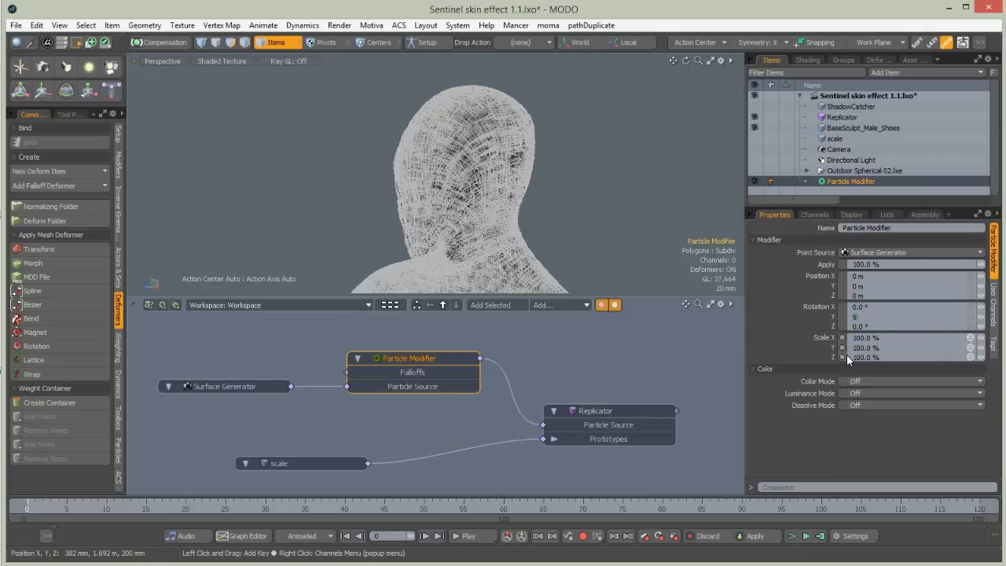
pyautogui.press('Return')
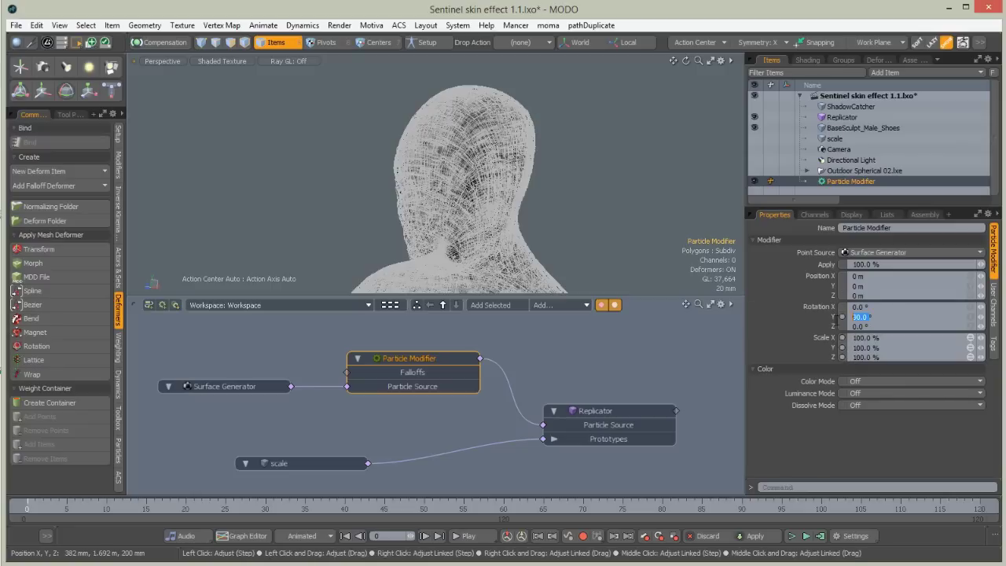
pyautogui.click(859, 308)
pyautogui.write('90')
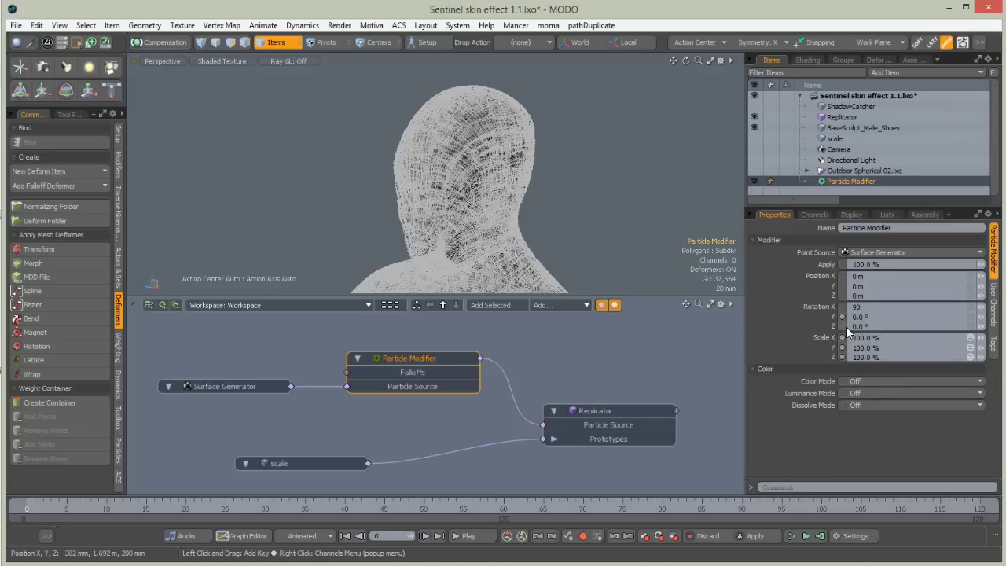
pyautogui.press('Return')
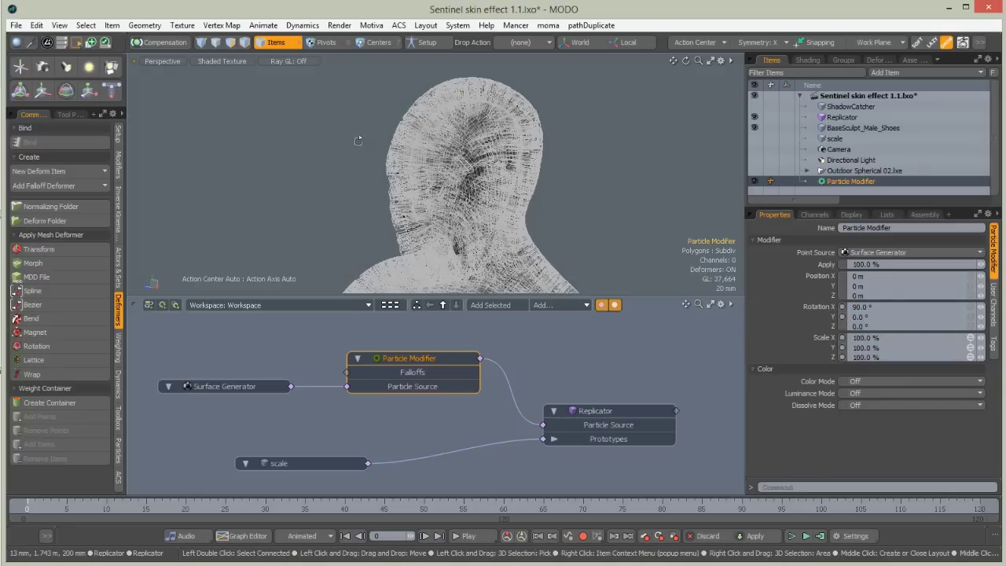
# Open a render preview and examine the rotated scales on the figure from the front and side.
pyautogui.keyDown('alt'); pyautogui.moveTo(350, 161); pyautogui.dragTo(306, 243); pyautogui.keyUp('alt')
pyautogui.keyDown('alt'); pyautogui.keyDown('shift'); pyautogui.moveTo(338, 288); pyautogui.dragTo(475, 229); pyautogui.keyUp('shift'); pyautogui.keyUp('alt')
pyautogui.press('F9')
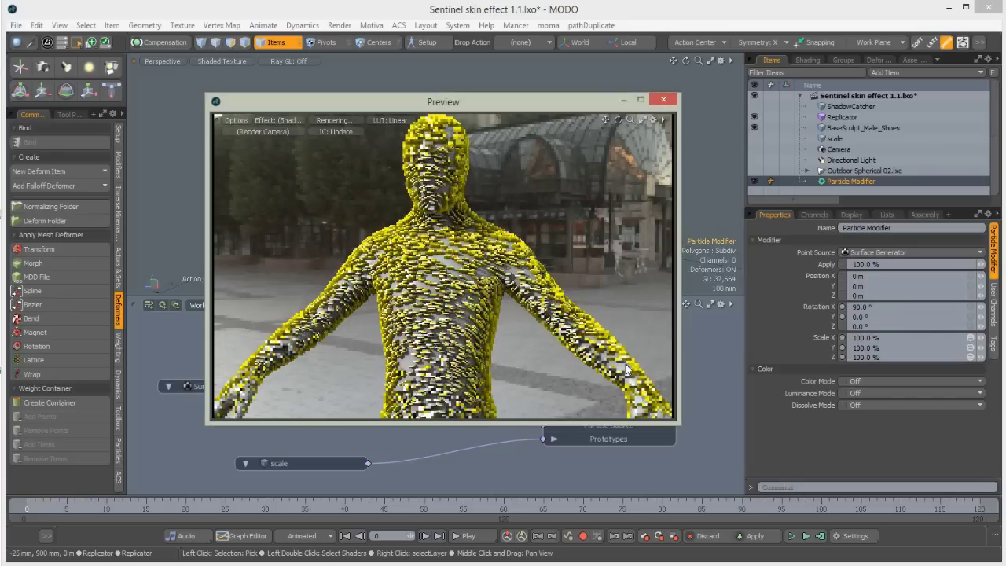
pyautogui.keyDown('alt'); pyautogui.moveTo(409, 230); pyautogui.dragTo(457, 163); pyautogui.keyUp('alt')
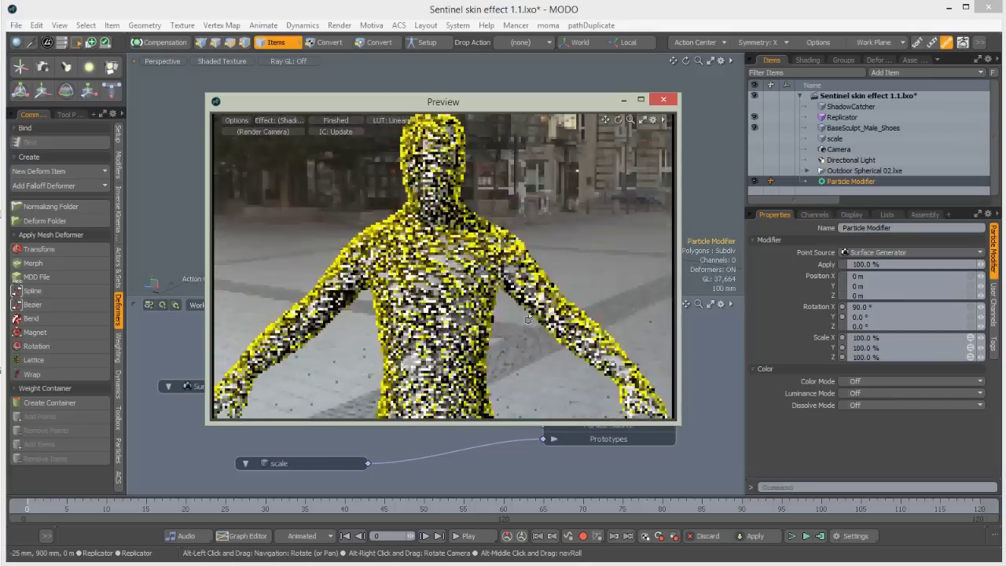
pyautogui.keyDown('alt'); pyautogui.moveTo(326, 306); pyautogui.dragTo(440, 275); pyautogui.keyUp('alt')
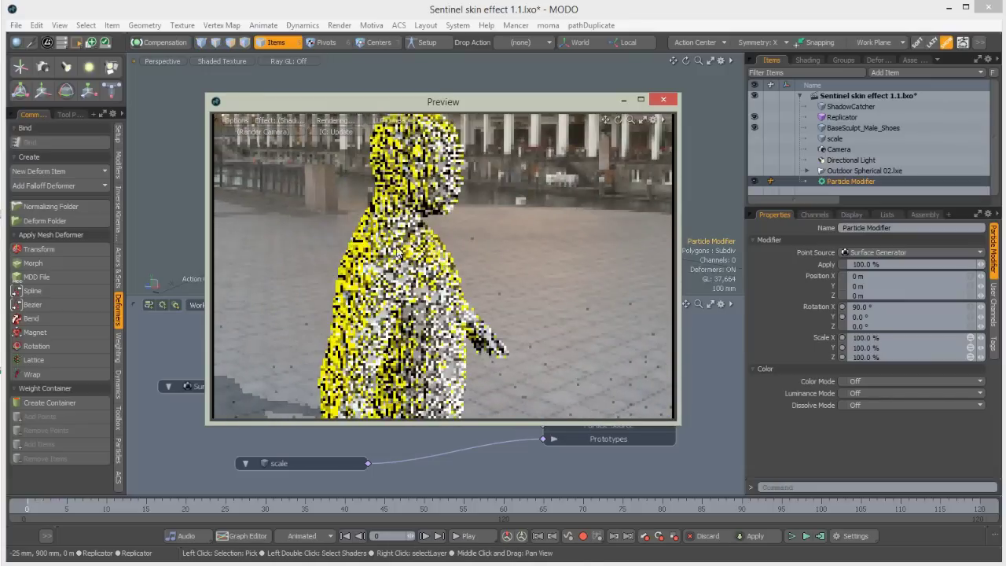
# Try an X rotation of 180° on the particles, reset it to 0°, and close the render preview.
pyautogui.click(868, 307)
pyautogui.write('180')
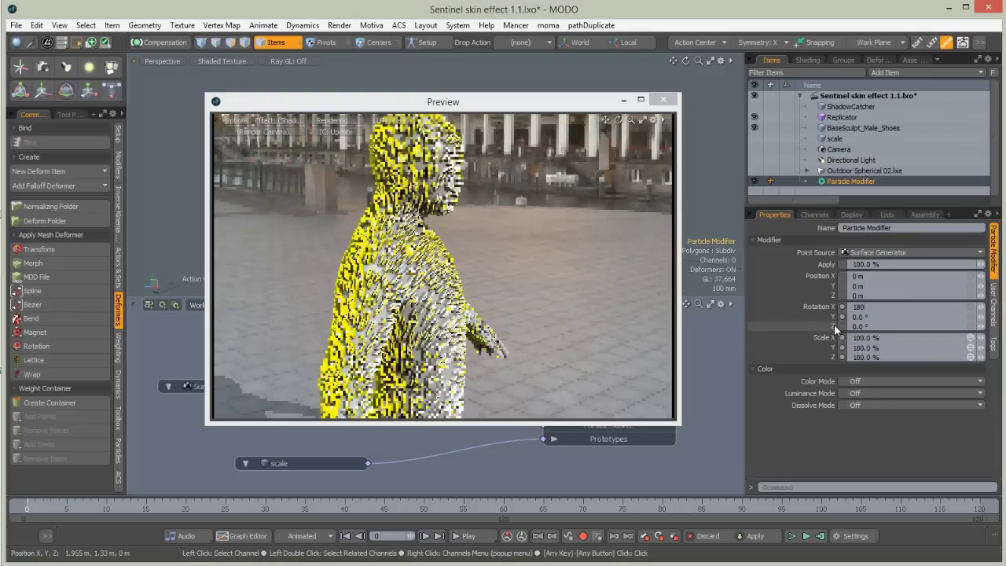
pyautogui.press('Return')
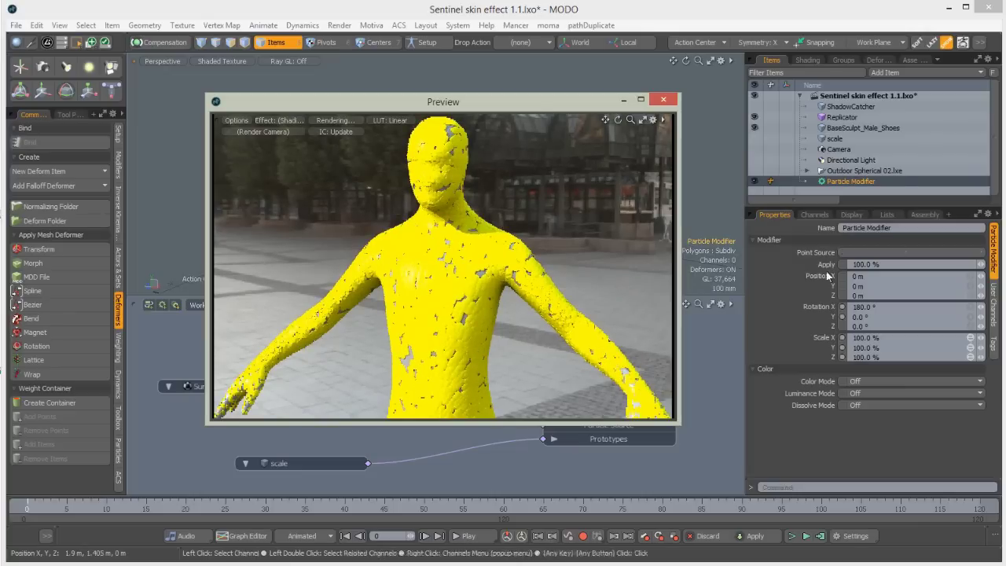
pyautogui.moveTo(878, 309); pyautogui.dragTo(839, 326)
pyautogui.write('0')
pyautogui.press('Return')
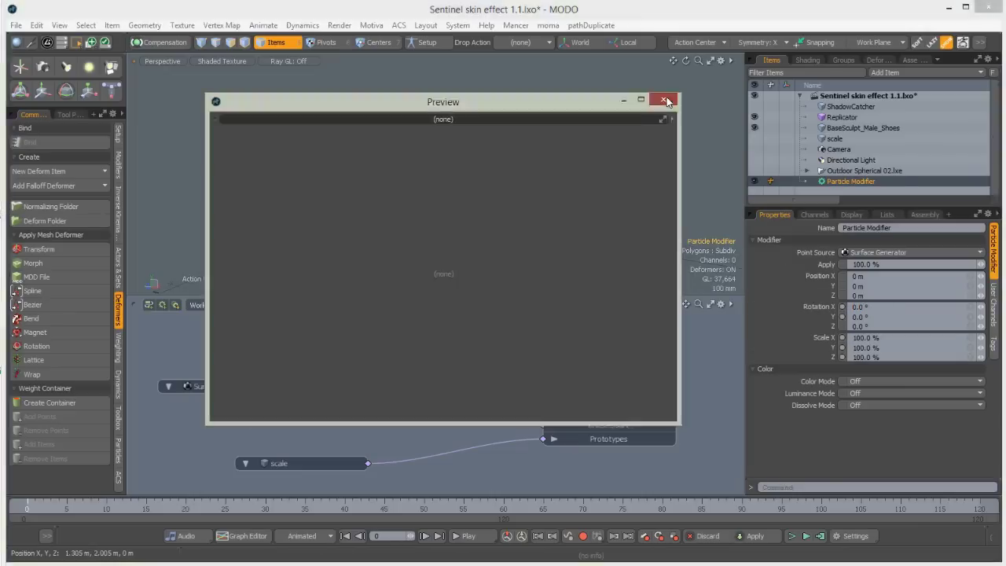
pyautogui.click(663, 99)
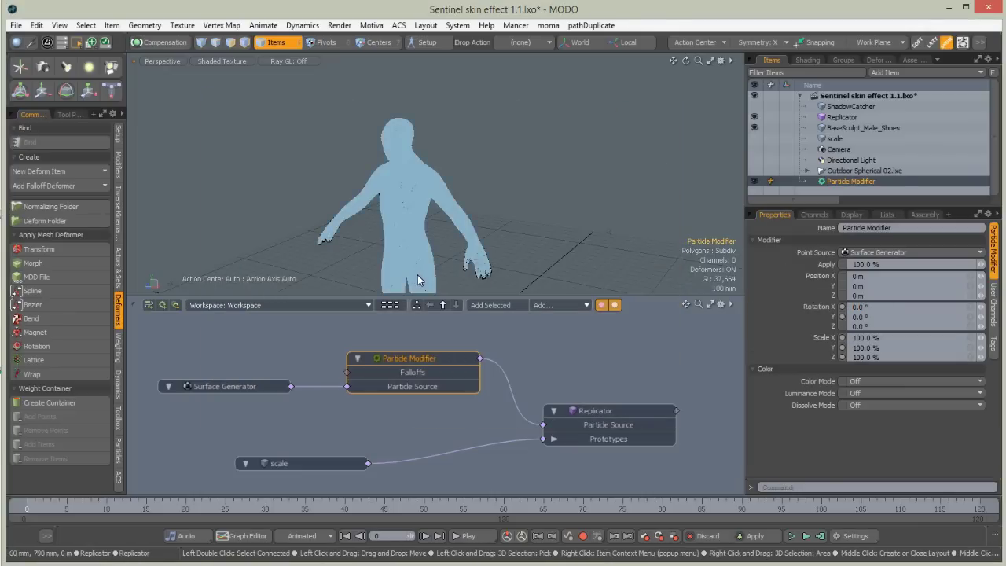
# Show the figure in the front view, shift the Particle Modifier node slightly toward the Replicator, and clear the selection.
pyautogui.keyDown('alt'); pyautogui.moveTo(411, 206); pyautogui.dragTo(389, 176); pyautogui.keyUp('alt')
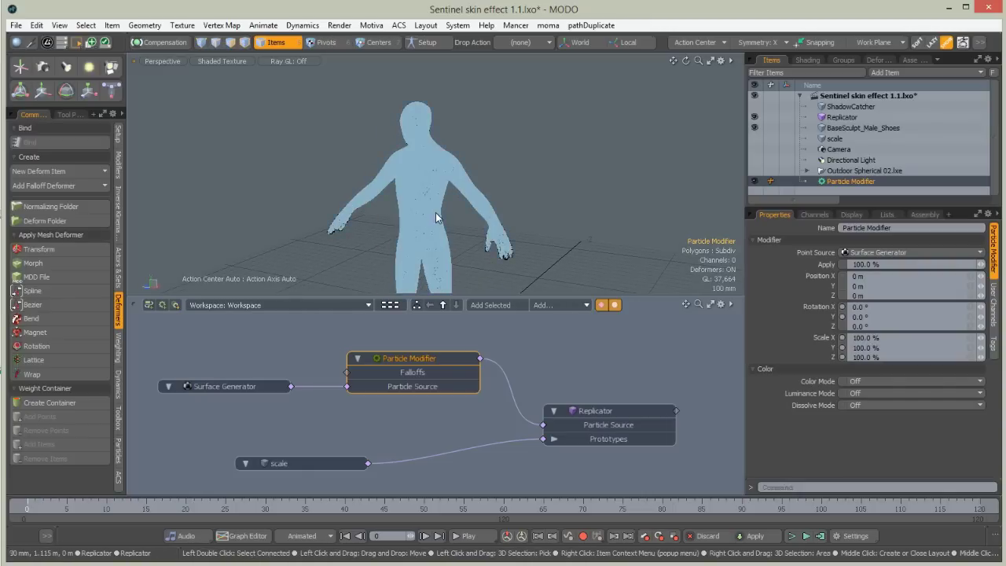
pyautogui.hotkey('ctrl', 'space')
pyautogui.click(481, 253)
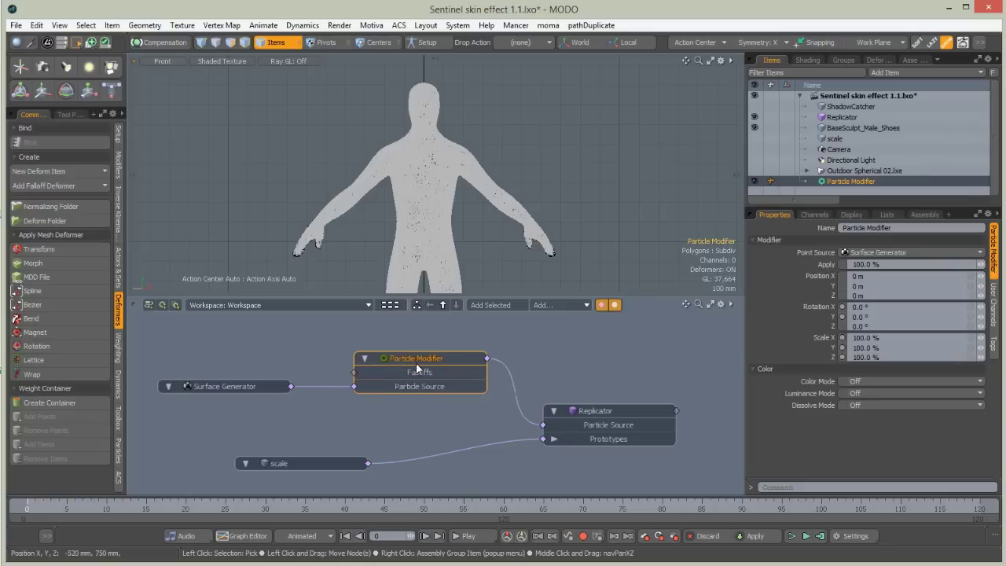
pyautogui.moveTo(413, 364); pyautogui.dragTo(427, 367)
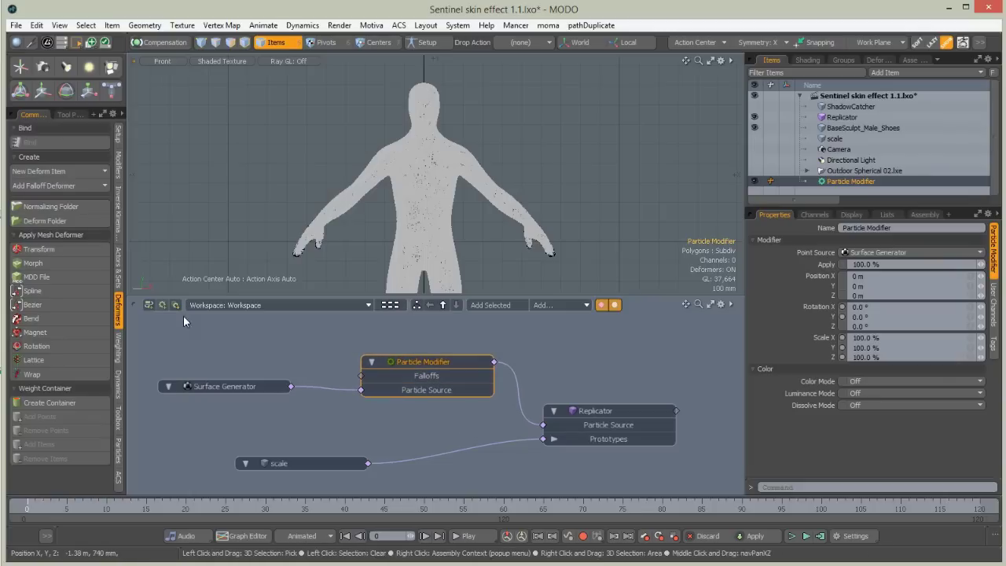
pyautogui.click(240, 335)
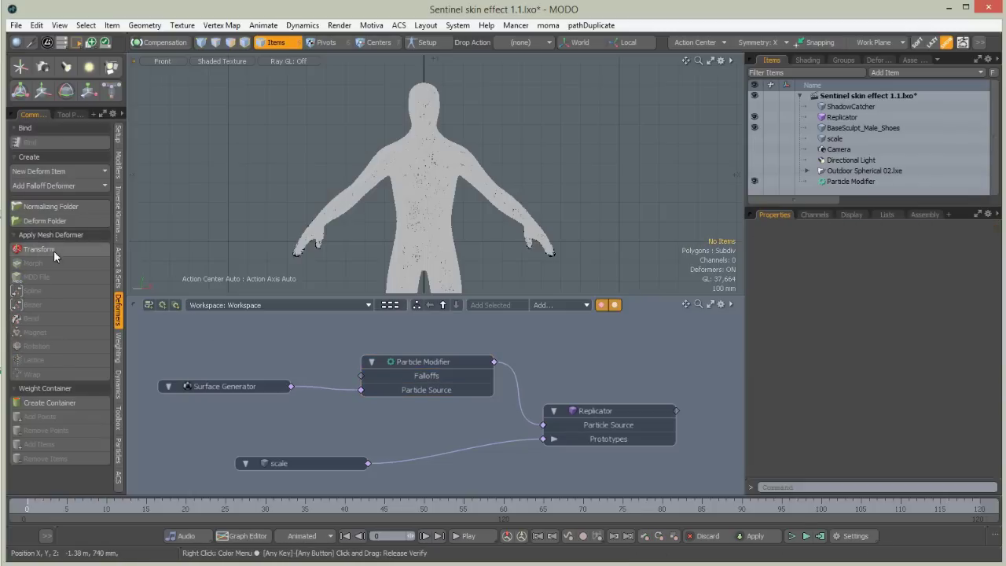
# Add a Linear Falloff, place it above the Surface Generator node, and select the BaseSculpt_Male_Shoes mesh node feeding it.
pyautogui.click(81, 186)
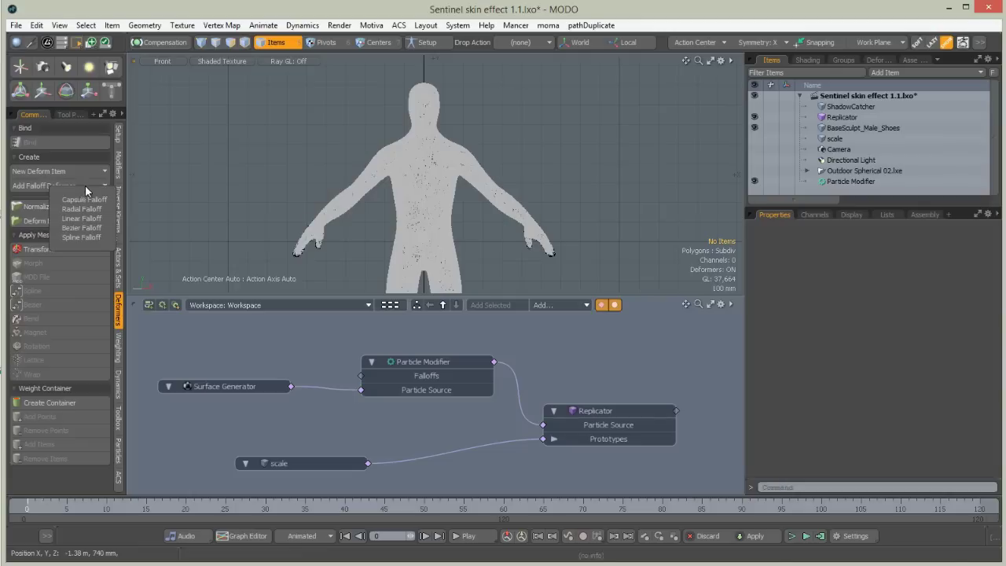
pyautogui.click(551, 310)
pyautogui.moveTo(540, 376)
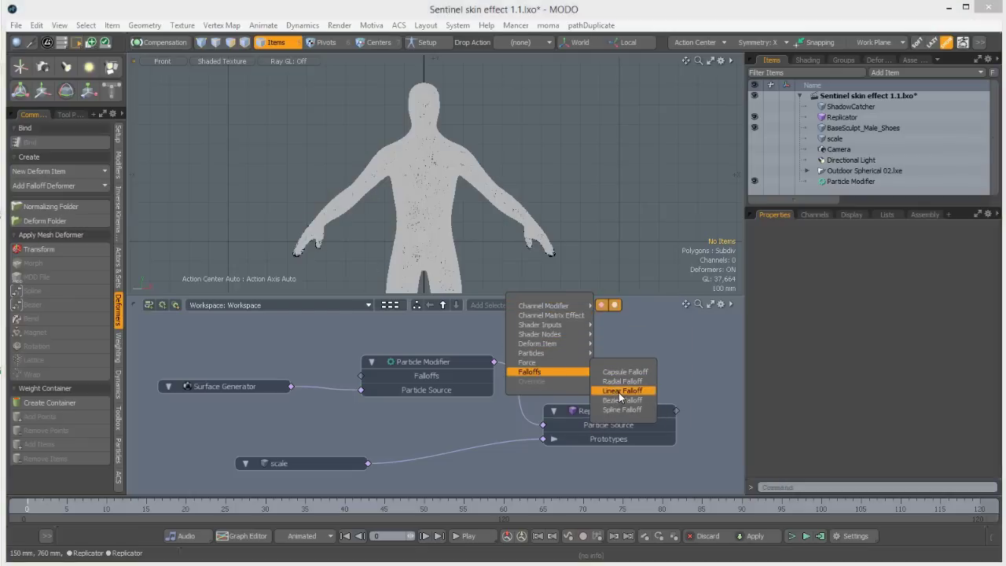
pyautogui.click(618, 391)
pyautogui.scroll(-2, 540, 225)
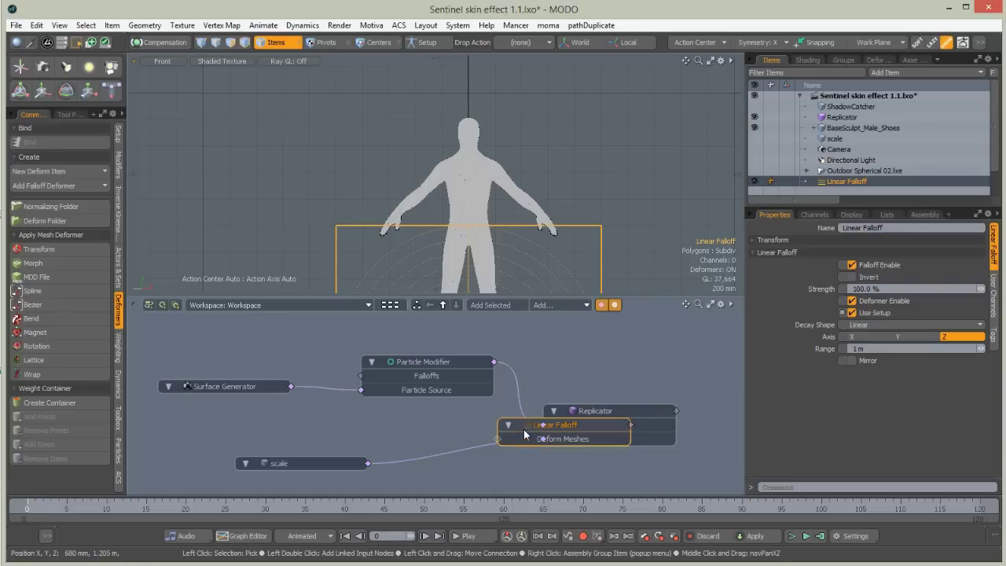
pyautogui.moveTo(513, 425); pyautogui.dragTo(407, 369)
pyautogui.click(168, 348)
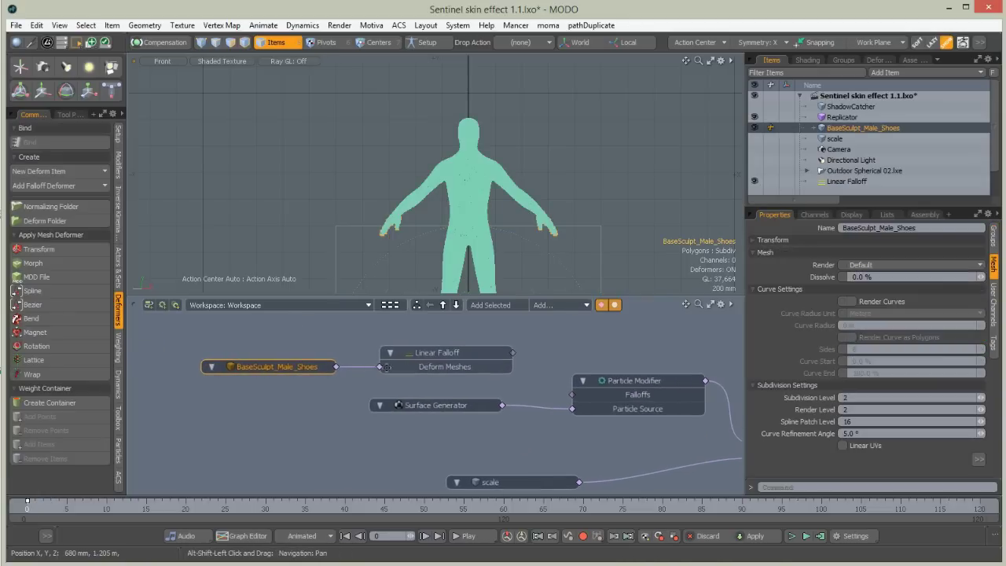
# Disconnect the BaseSculpt_Male_Shoes mesh from the Linear Falloff's Deform Meshes input and clear the selection.
pyautogui.moveTo(338, 469); pyautogui.dragTo(339, 472)
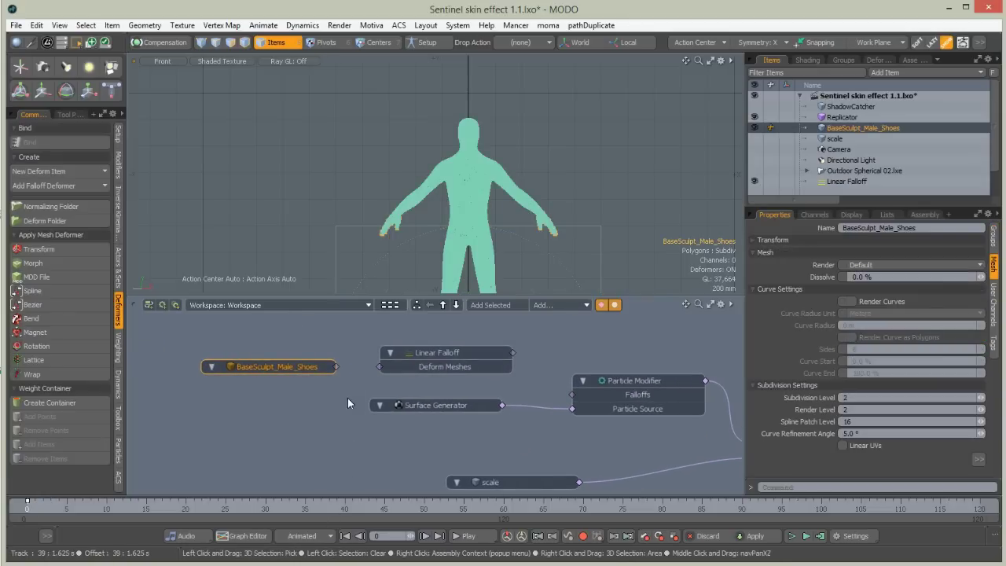
pyautogui.keyDown('alt'); pyautogui.keyDown('shift'); pyautogui.moveTo(459, 362); pyautogui.dragTo(305, 345); pyautogui.keyUp('shift'); pyautogui.keyUp('alt')
pyautogui.keyDown('alt'); pyautogui.keyDown('shift'); pyautogui.moveTo(459, 188); pyautogui.dragTo(410, 107); pyautogui.keyUp('shift'); pyautogui.keyUp('alt')
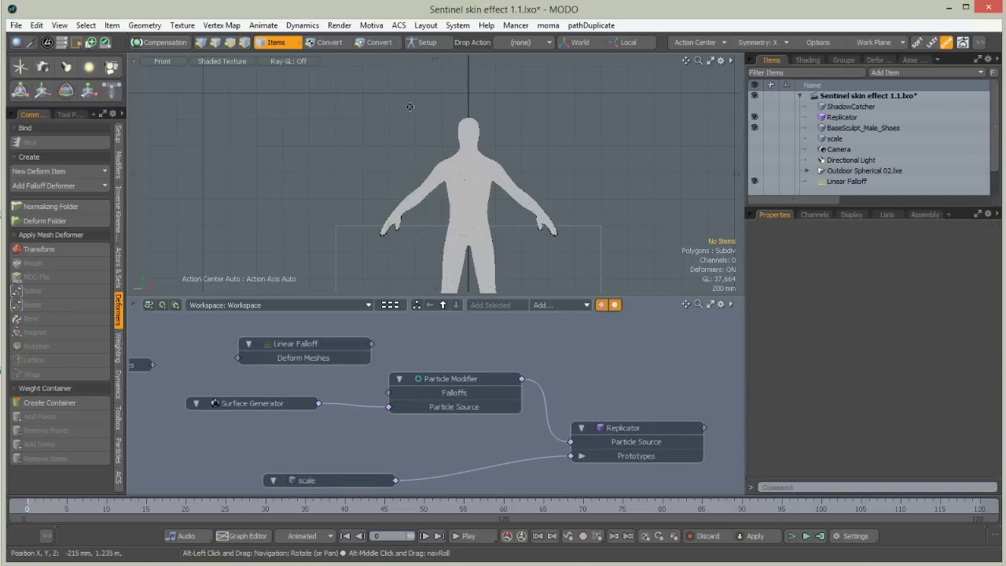
# Select the Linear Falloff, show the scene in perspective, and set the falloff's axis to Y.
pyautogui.keyDown('alt'); pyautogui.keyDown('shift'); pyautogui.moveTo(533, 124); pyautogui.dragTo(539, 105); pyautogui.keyUp('shift'); pyautogui.keyUp('alt')
pyautogui.click(556, 128)
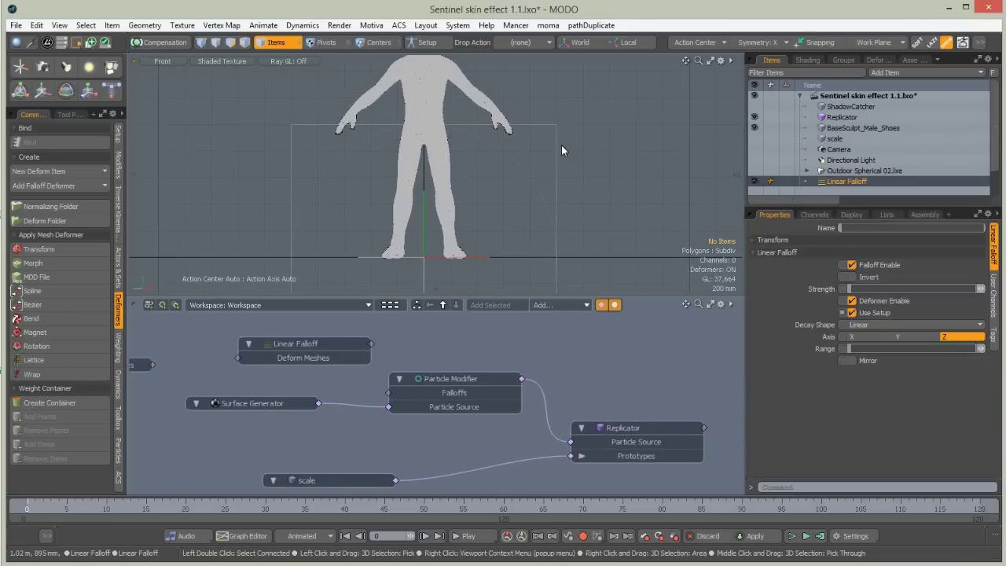
pyautogui.keyDown('alt'); pyautogui.keyDown('shift'); pyautogui.moveTo(529, 184); pyautogui.dragTo(292, 254); pyautogui.keyUp('shift'); pyautogui.keyUp('alt')
pyautogui.hotkey('ctrl', 'space')
pyautogui.click(639, 173)
pyautogui.keyDown('alt'); pyautogui.keyDown('shift'); pyautogui.moveTo(679, 293); pyautogui.dragTo(643, 287); pyautogui.keyUp('shift'); pyautogui.keyUp('alt')
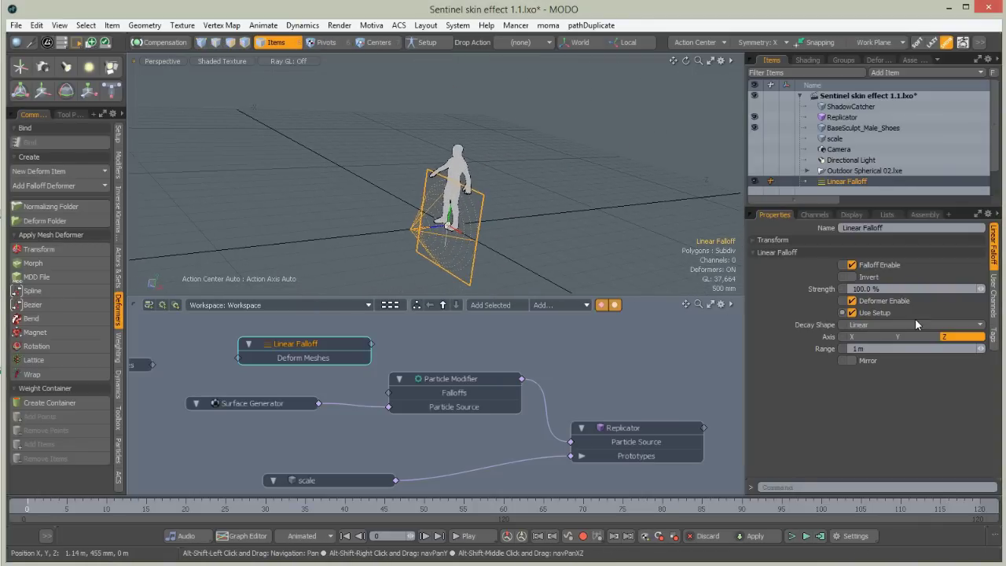
pyautogui.click(904, 336)
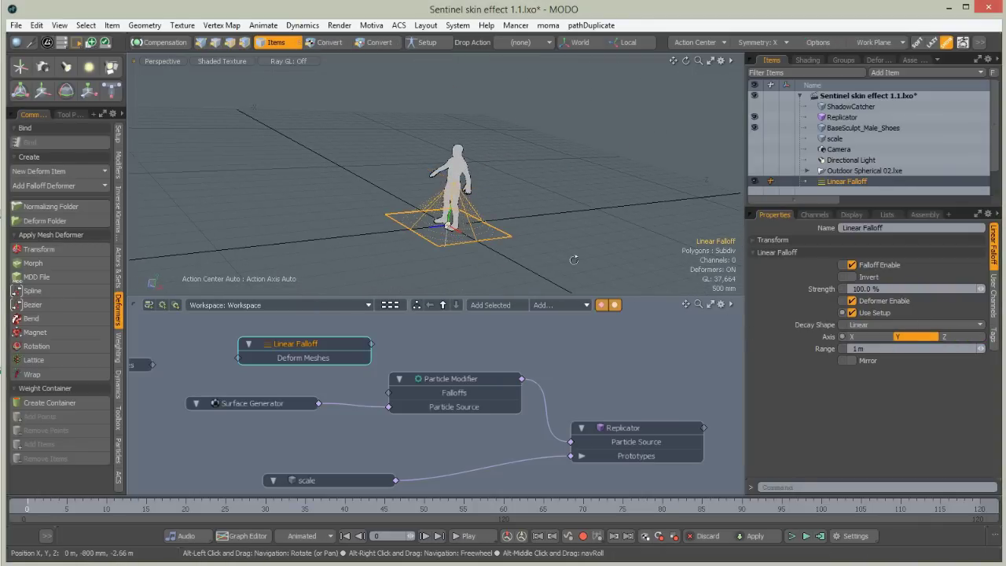
# Rotate the Linear Falloff 180° about the X axis so that it points downward.
pyautogui.keyDown('alt'); pyautogui.moveTo(510, 254); pyautogui.dragTo(554, 249); pyautogui.keyUp('alt')
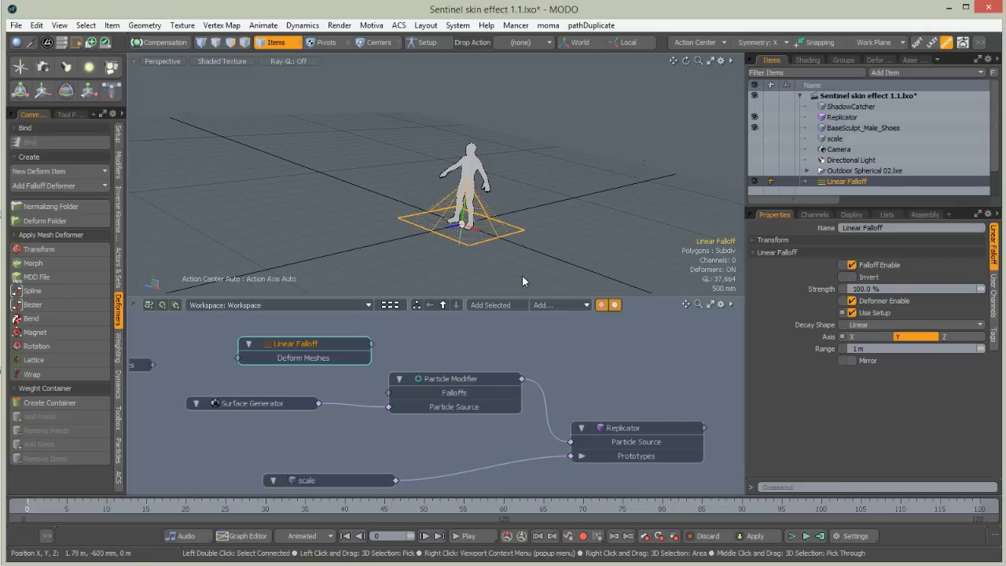
pyautogui.press('e')
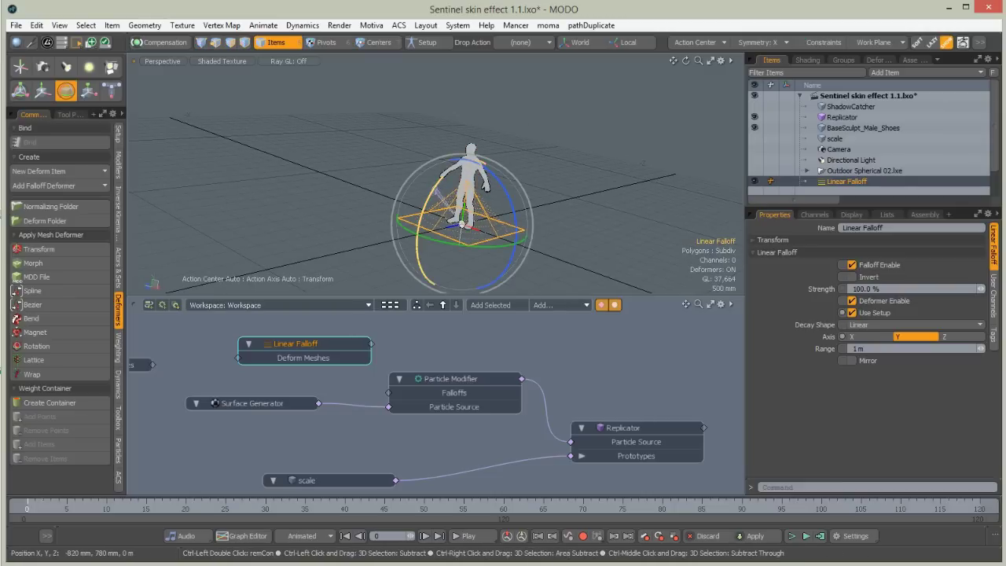
pyautogui.moveTo(438, 191); pyautogui.dragTo(525, 261)
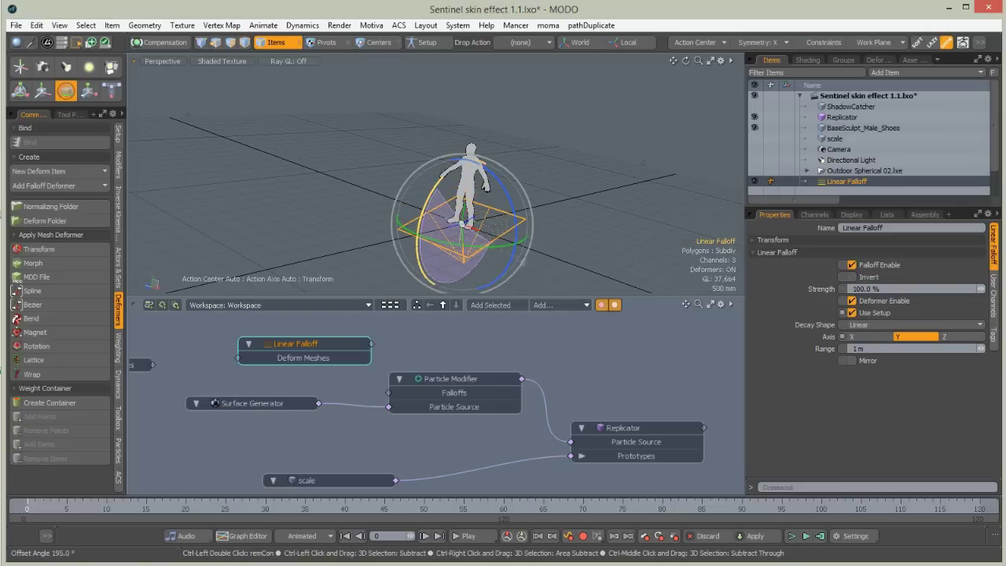
pyautogui.press('space')
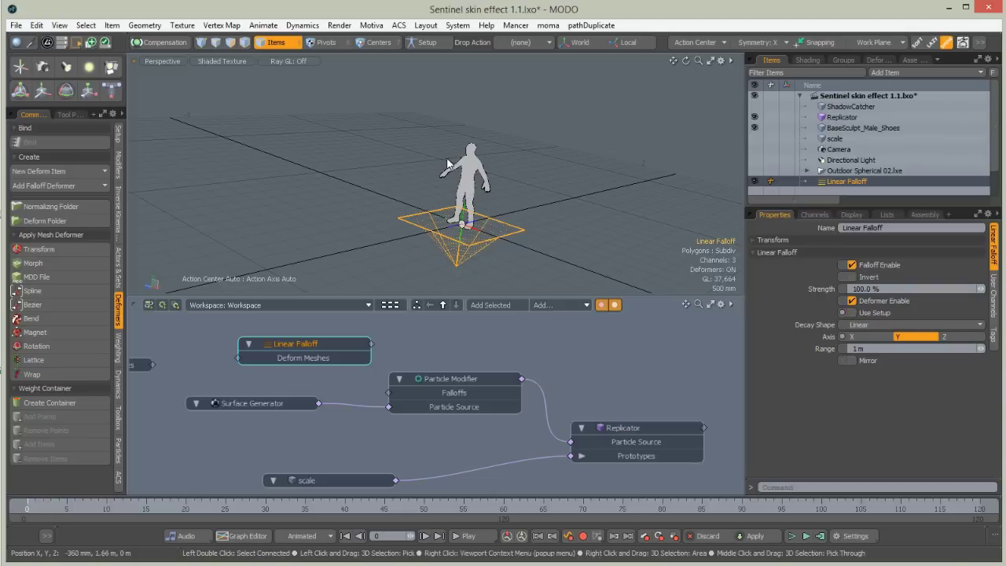
# Move the Linear Falloff straight up along Y until it sits entirely above the figure's head.
pyautogui.keyDown('alt'); pyautogui.moveTo(394, 185); pyautogui.dragTo(478, 58); pyautogui.keyUp('alt')
pyautogui.press('w')
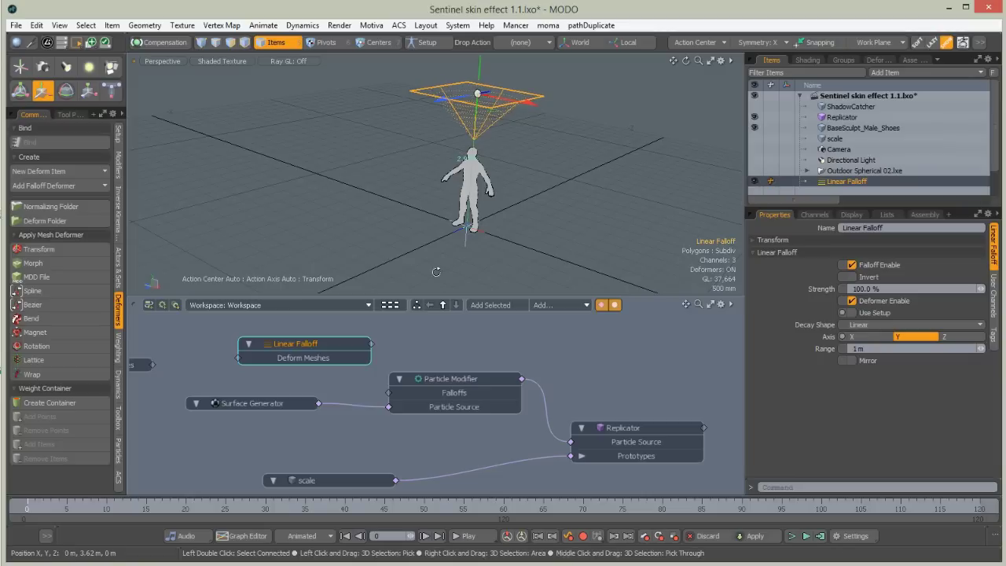
pyautogui.keyDown('alt'); pyautogui.moveTo(438, 272); pyautogui.dragTo(536, 213); pyautogui.keyUp('alt')
pyautogui.keyDown('ctrl'); pyautogui.keyDown('alt'); pyautogui.moveTo(500, 184); pyautogui.dragTo(474, 161); pyautogui.keyUp('alt'); pyautogui.keyUp('ctrl')
pyautogui.press('space')
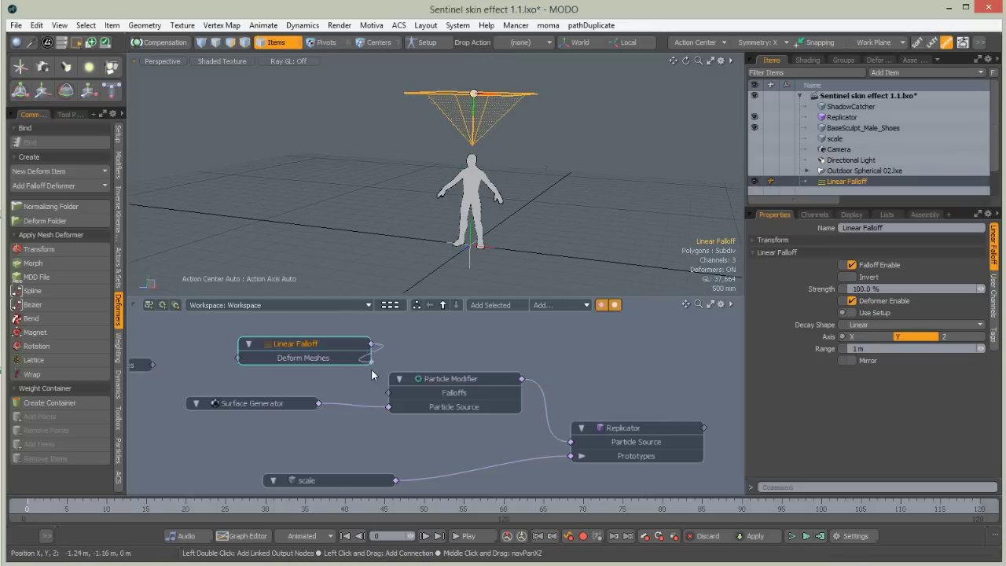
# Connect the Linear Falloff to the Particle Modifier's Falloffs input and set the modifier's X rotation to 180°.
pyautogui.moveTo(386, 402); pyautogui.dragTo(387, 396)
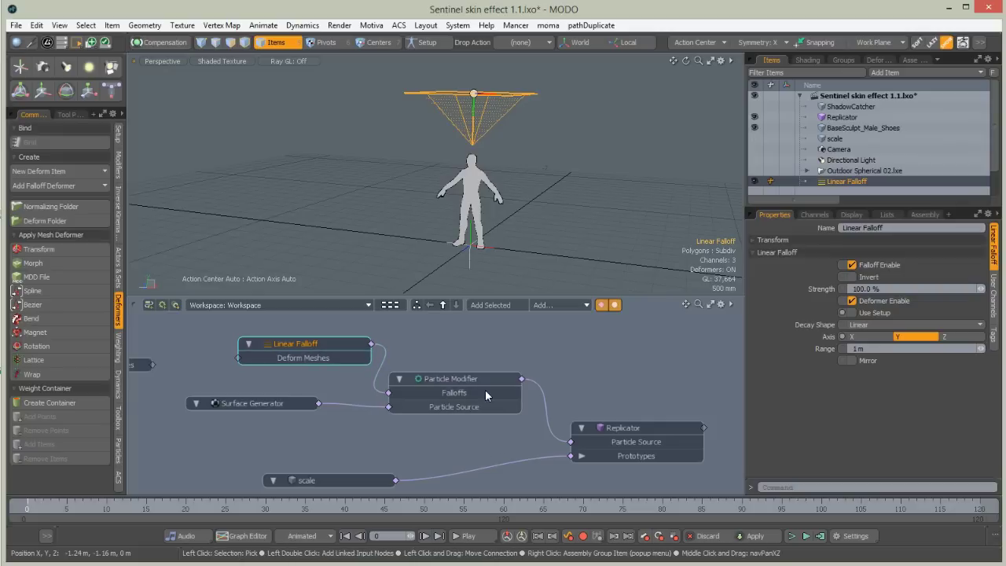
pyautogui.moveTo(298, 348); pyautogui.dragTo(302, 351)
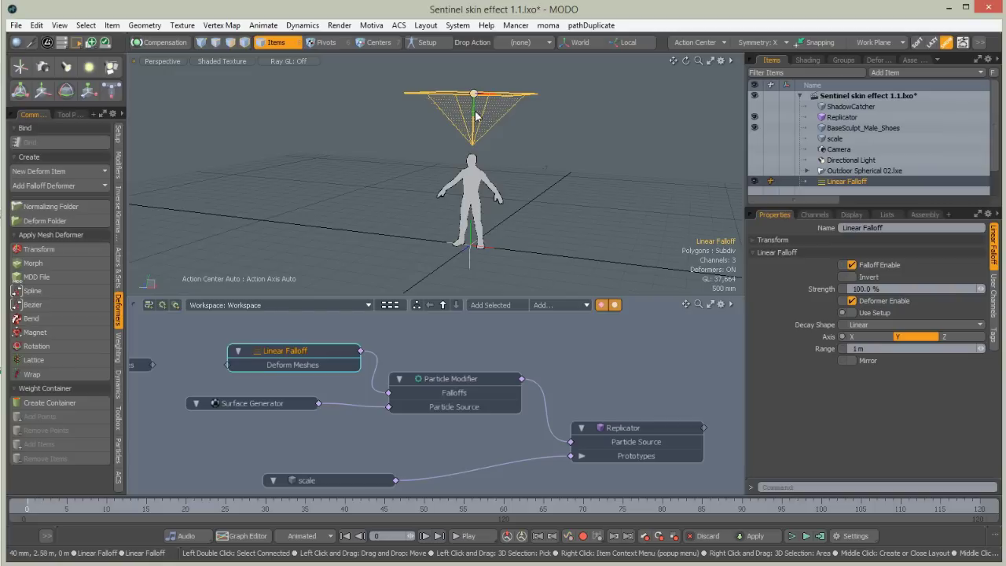
pyautogui.keyDown('ctrl'); pyautogui.keyDown('alt'); pyautogui.moveTo(475, 115); pyautogui.dragTo(495, 99); pyautogui.keyUp('alt'); pyautogui.keyUp('ctrl')
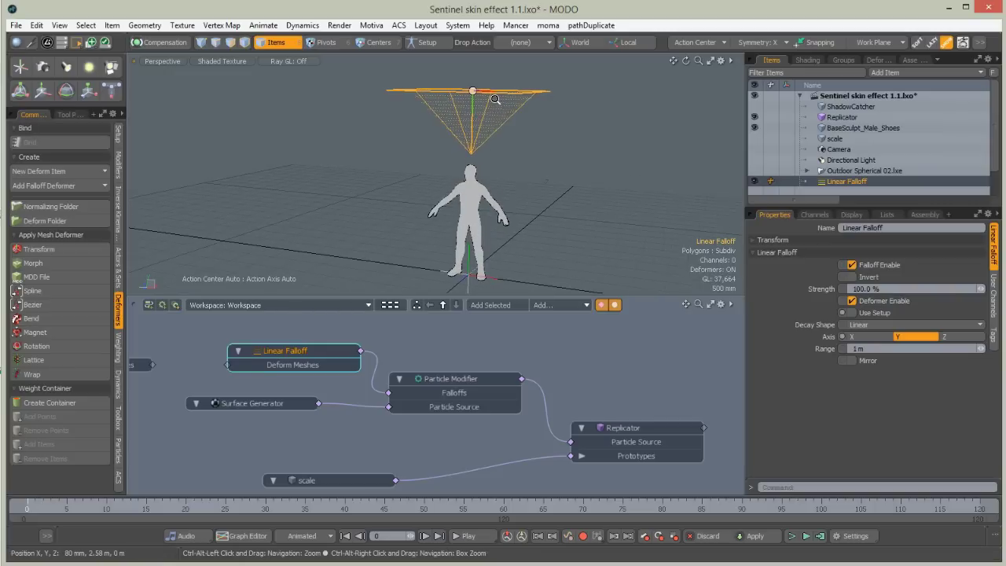
pyautogui.click(456, 381)
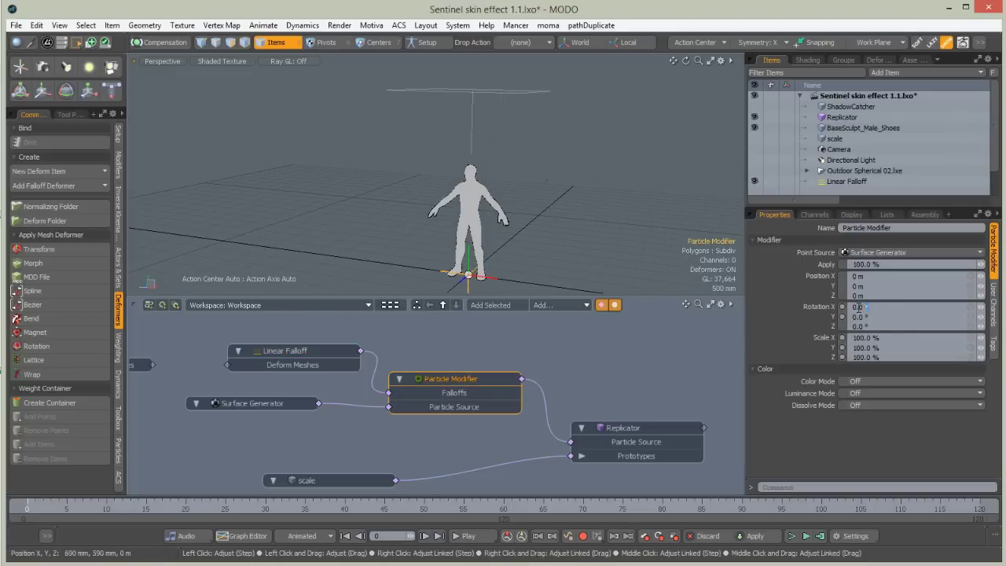
pyautogui.write('18')
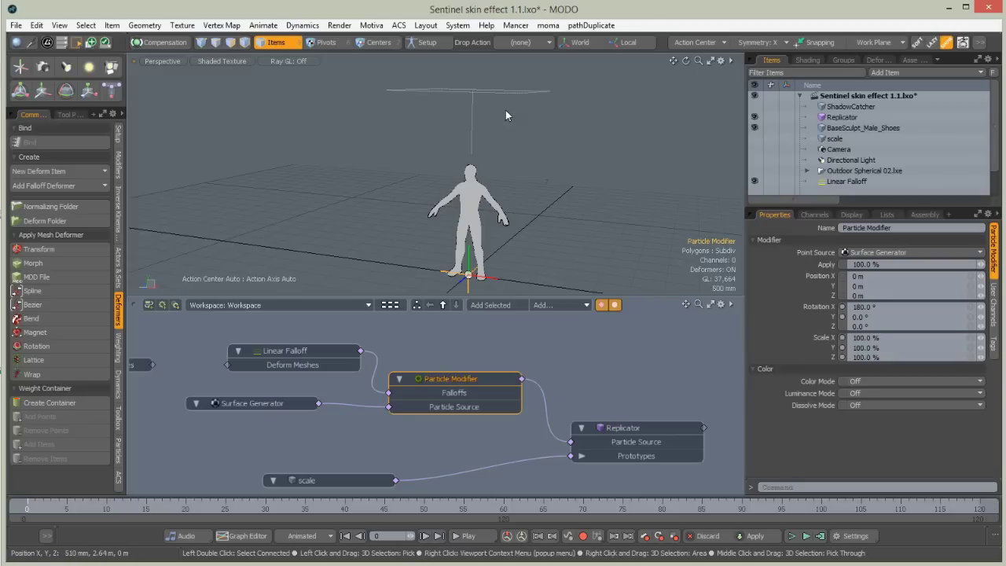
# Enlarge the 3D view and lower the Linear Falloff until its tip meets the top of the figure's head.
pyautogui.click(506, 90)
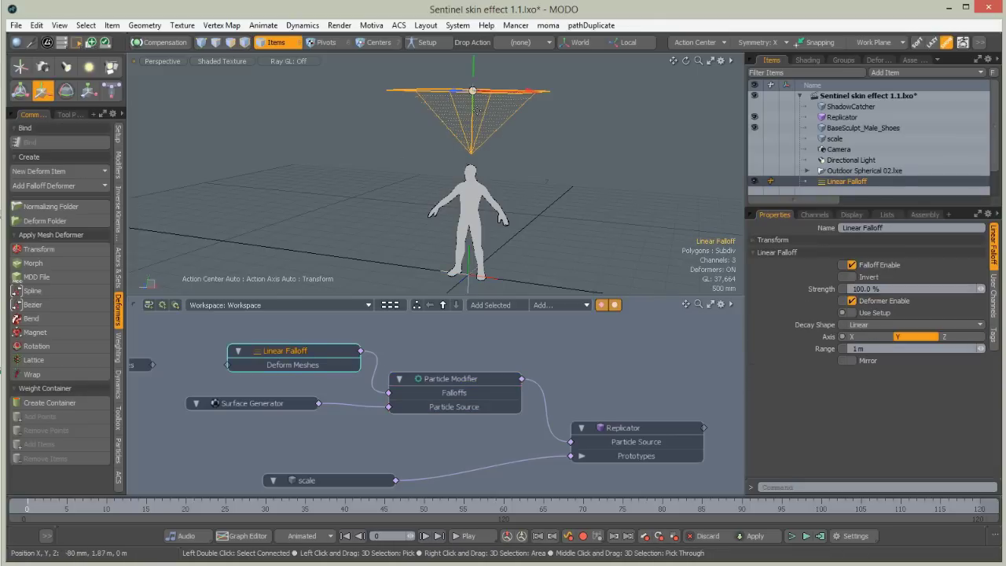
pyautogui.moveTo(475, 297); pyautogui.dragTo(476, 375)
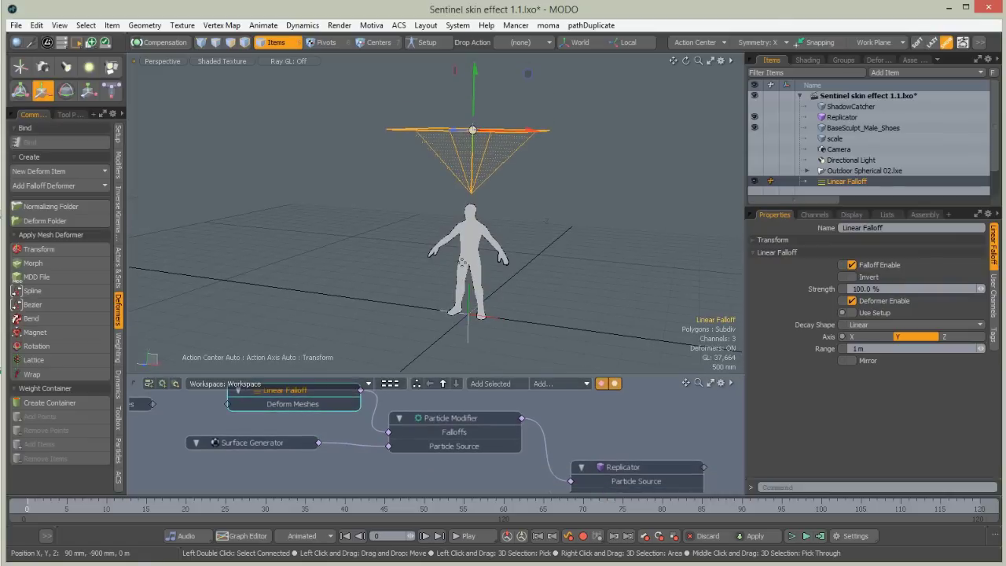
pyautogui.scroll(3, 488, 196)
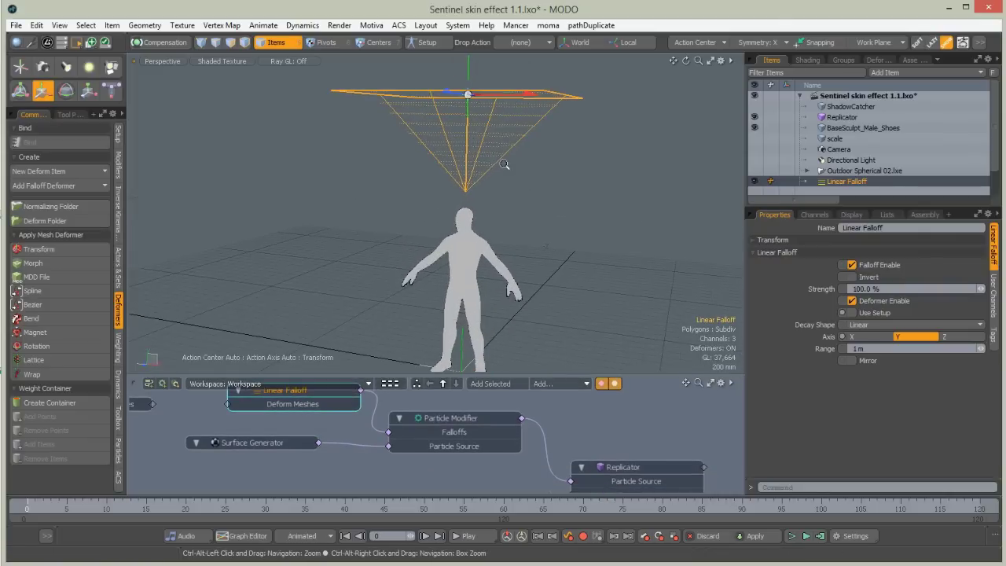
pyautogui.moveTo(468, 94); pyautogui.dragTo(468, 120)
pyautogui.keyDown('ctrl'); pyautogui.keyDown('alt'); pyautogui.moveTo(503, 181); pyautogui.dragTo(594, 175); pyautogui.keyUp('alt'); pyautogui.keyUp('ctrl')
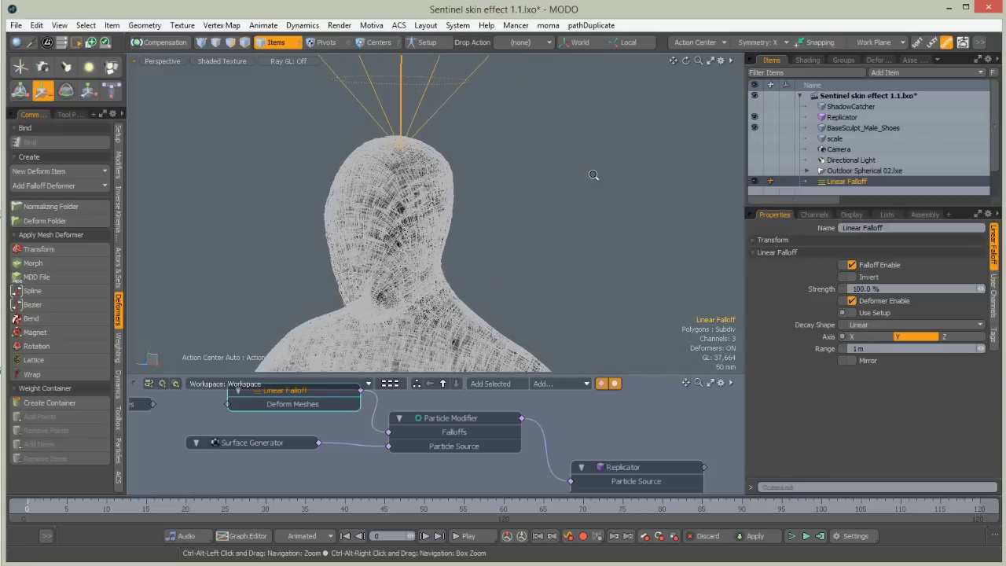
# Set the Linear Falloff's Y position to about 988 mm so its range covers the figure's legs.
pyautogui.click(752, 240)
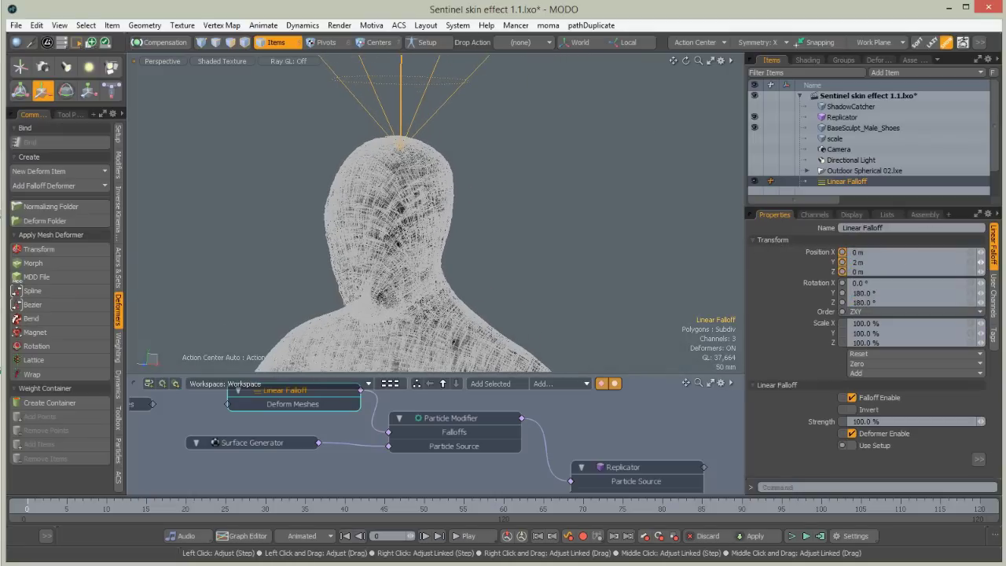
pyautogui.moveTo(981, 263)
pyautogui.mouseDown()
pyautogui.moveTo(947, 262)
pyautogui.moveTo(981, 263)
pyautogui.mouseUp()
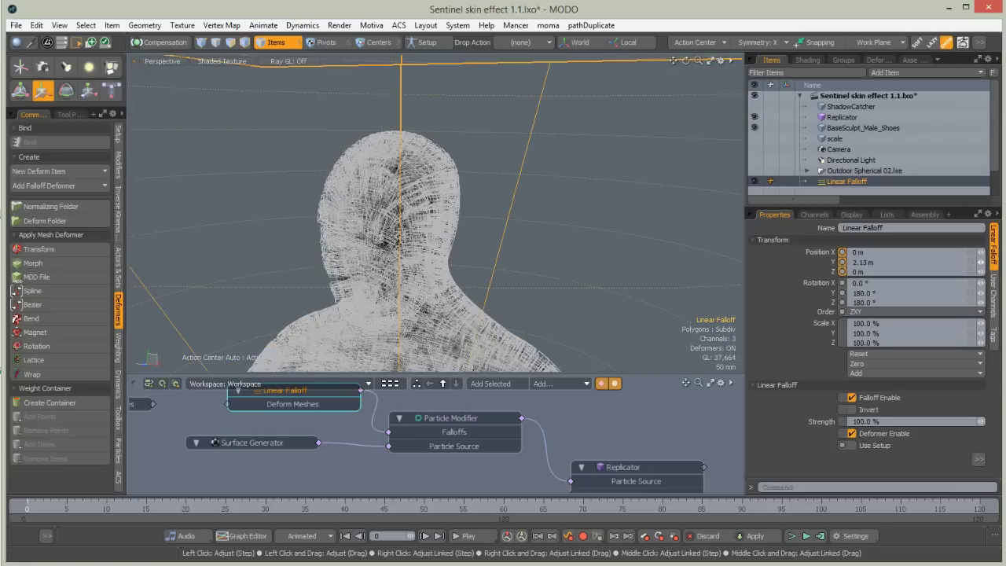
pyautogui.moveTo(865, 262); pyautogui.dragTo(869, 262)
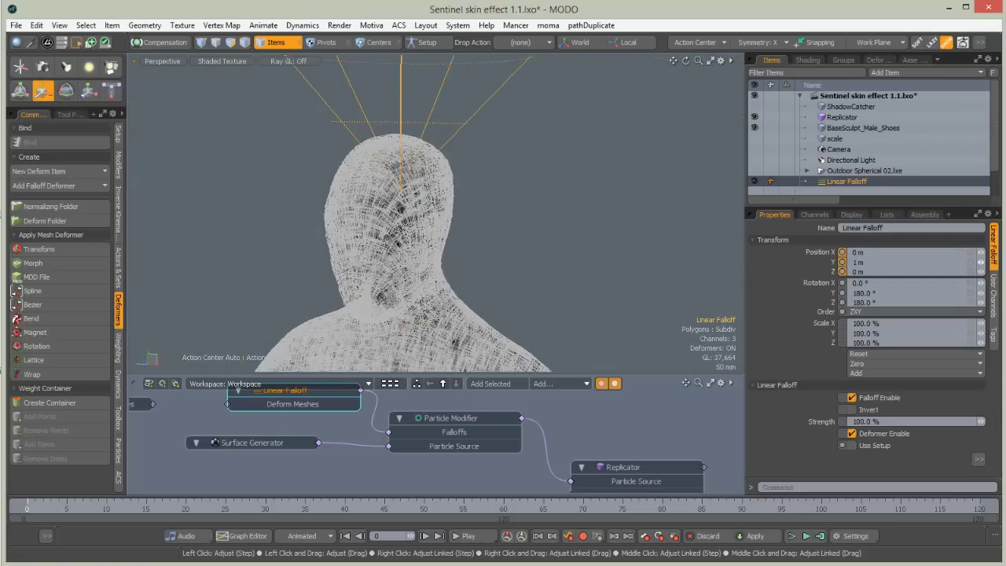
pyautogui.moveTo(860, 262); pyautogui.dragTo(858, 262)
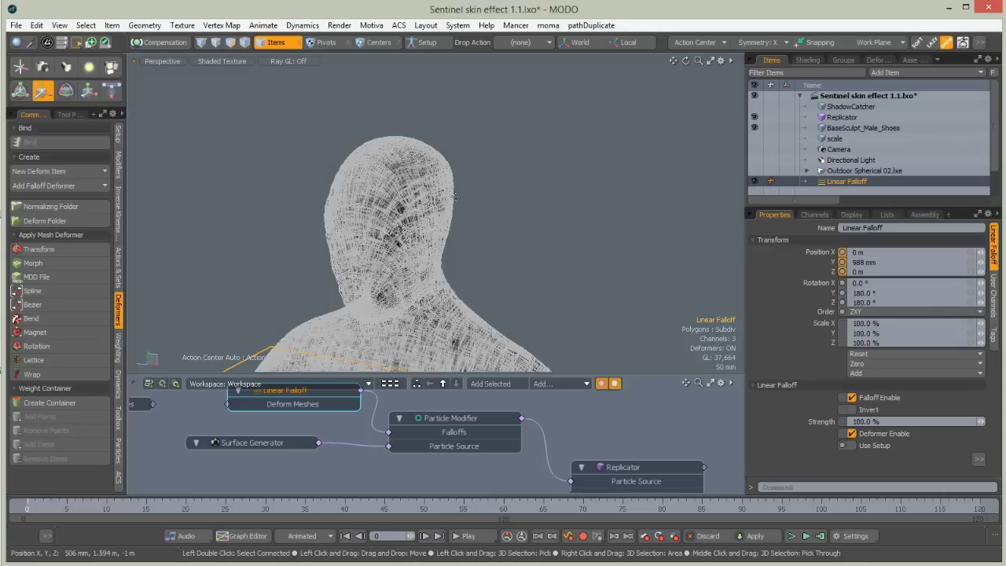
pyautogui.keyDown('ctrl'); pyautogui.keyDown('alt'); pyautogui.moveTo(456, 196); pyautogui.dragTo(398, 241); pyautogui.keyUp('alt'); pyautogui.keyUp('ctrl')
pyautogui.scroll(2, 419, 248)
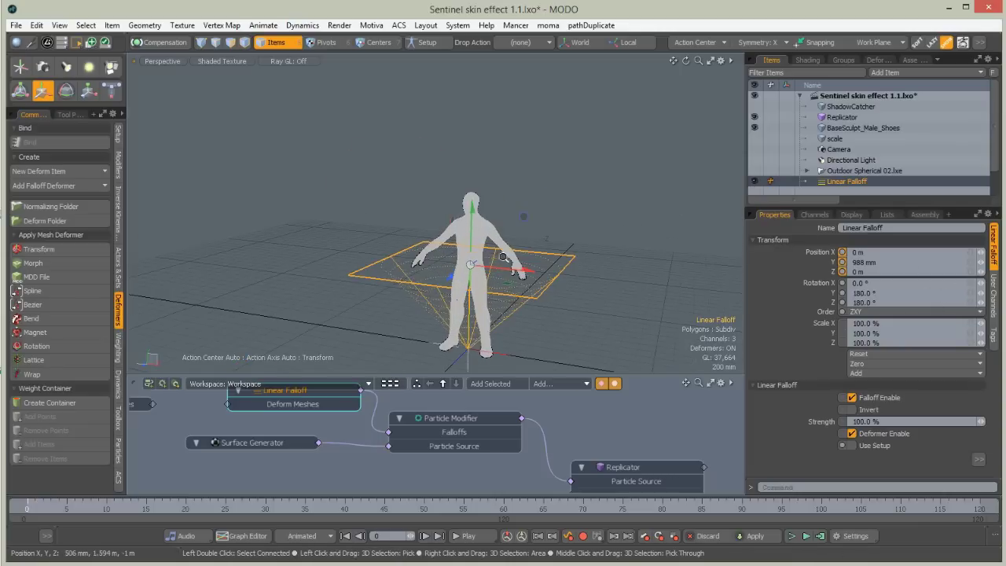
pyautogui.scroll(2, 460, 277)
# Open a render preview, show the figure's hips and legs in it, and place it beside the figure in the 3D view.
pyautogui.press('F9')
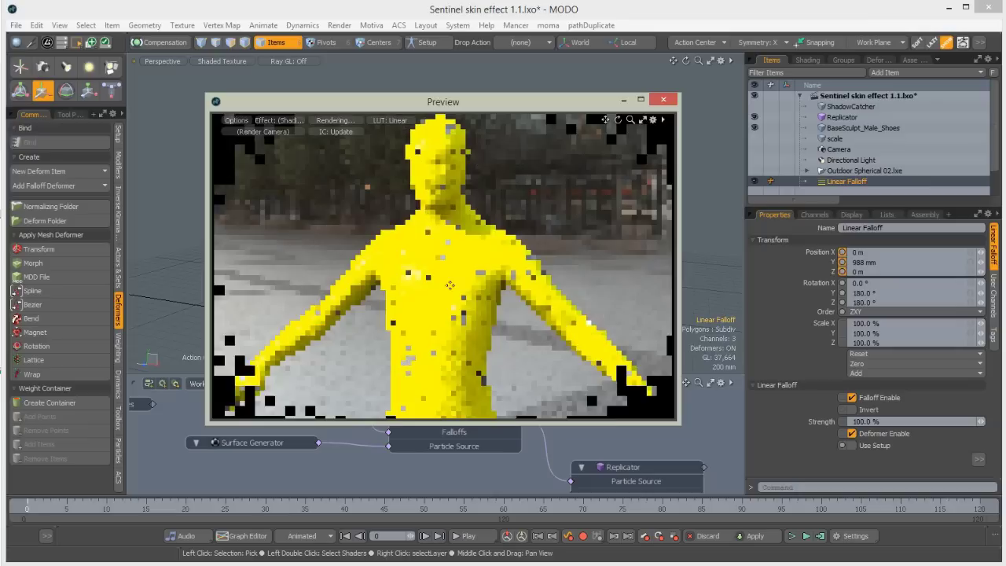
pyautogui.keyDown('alt'); pyautogui.keyDown('shift'); pyautogui.moveTo(450, 287); pyautogui.dragTo(454, 226); pyautogui.keyUp('shift'); pyautogui.keyUp('alt')
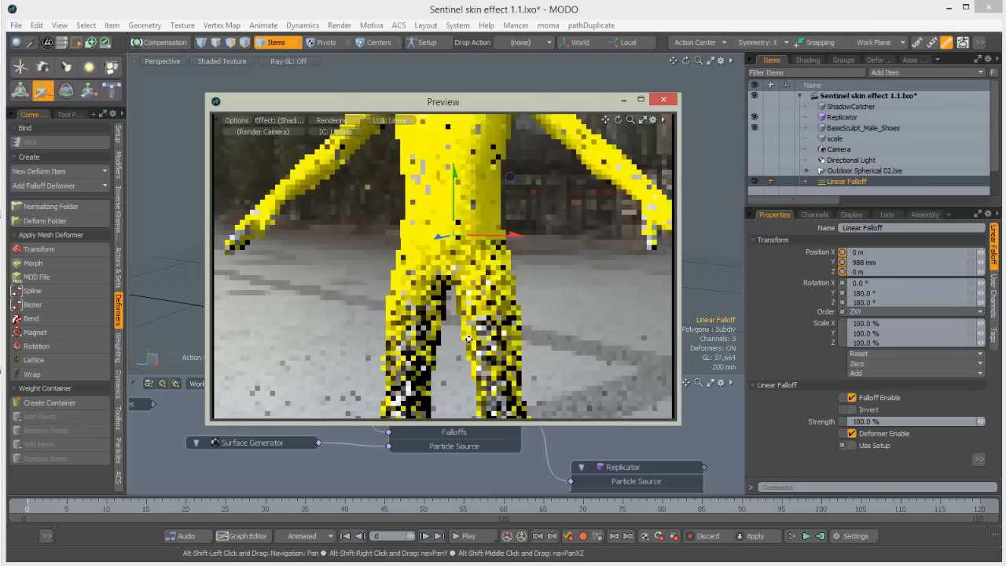
pyautogui.moveTo(518, 100); pyautogui.dragTo(795, 91)
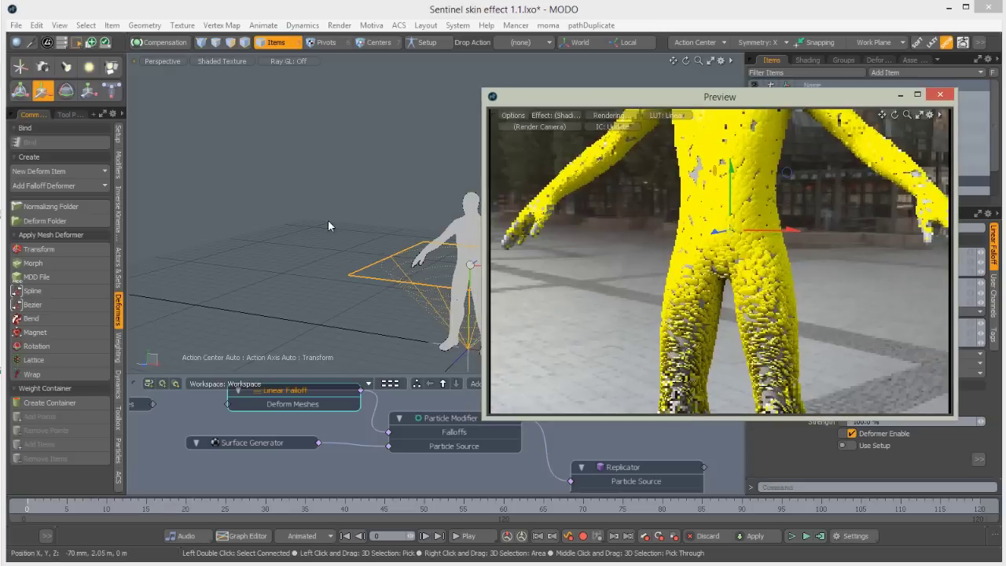
# Raise the Linear Falloff to the figure's chest and show the whole figure in the render preview.
pyautogui.moveTo(303, 219); pyautogui.dragTo(314, 184)
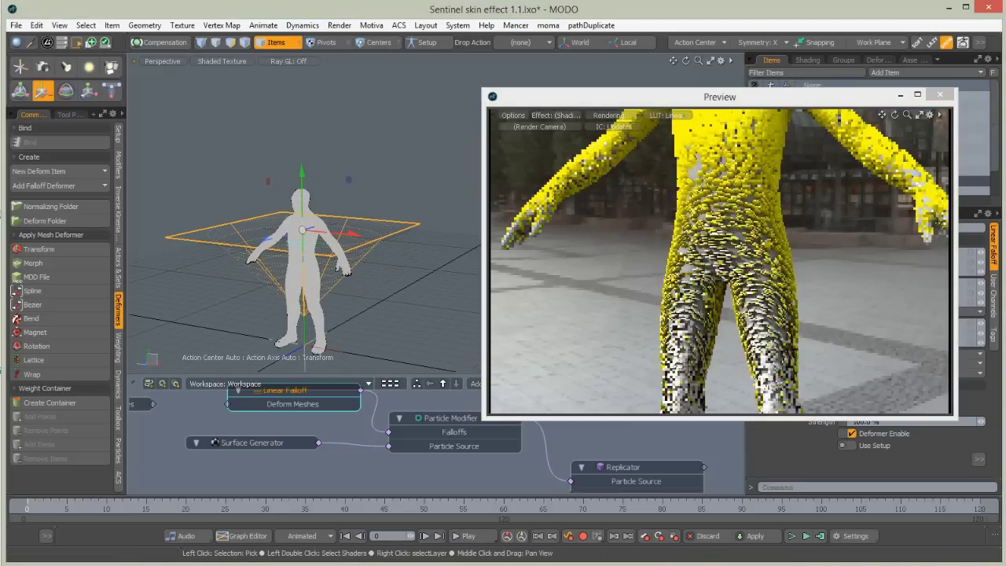
pyautogui.keyDown('ctrl'); pyautogui.keyDown('alt'); pyautogui.moveTo(739, 216); pyautogui.dragTo(602, 291); pyautogui.keyUp('alt'); pyautogui.keyUp('ctrl')
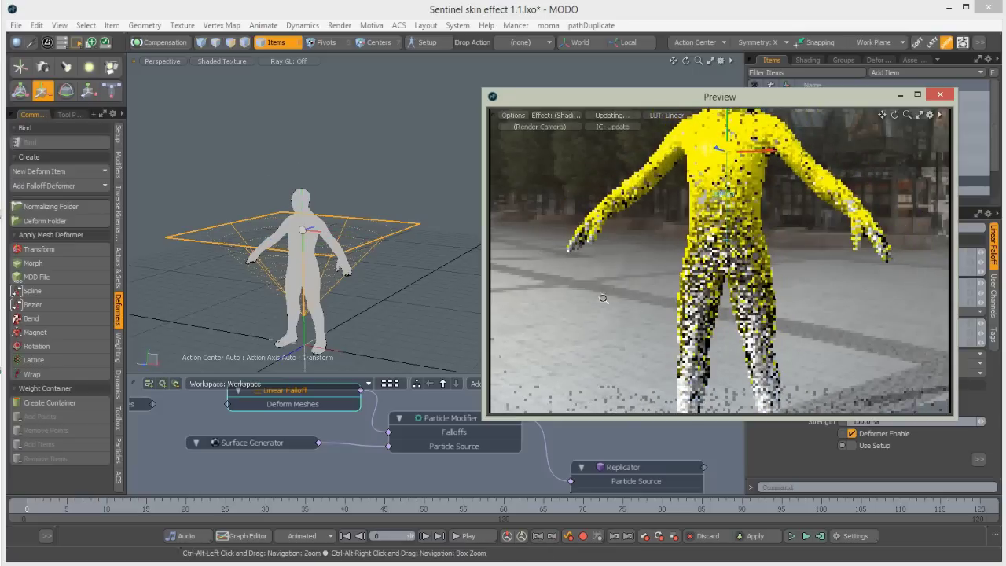
pyautogui.keyDown('ctrl'); pyautogui.keyDown('alt'); pyautogui.moveTo(548, 317); pyautogui.dragTo(533, 330); pyautogui.keyUp('alt'); pyautogui.keyUp('ctrl')
pyautogui.keyDown('ctrl'); pyautogui.keyDown('alt'); pyautogui.moveTo(651, 321); pyautogui.dragTo(619, 324); pyautogui.keyUp('alt'); pyautogui.keyUp('ctrl')
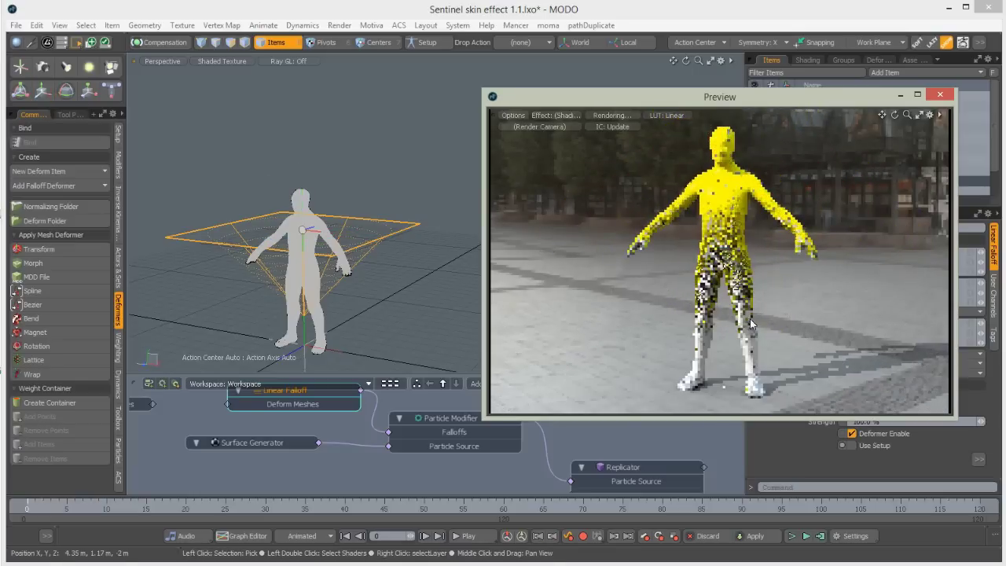
# Lower the Linear Falloff along Y to below the figure's feet to test the scale rotation.
pyautogui.click(414, 228)
pyautogui.press('w')
pyautogui.moveTo(304, 178); pyautogui.dragTo(303, 265)
pyautogui.moveTo(303, 318); pyautogui.dragTo(303, 358)
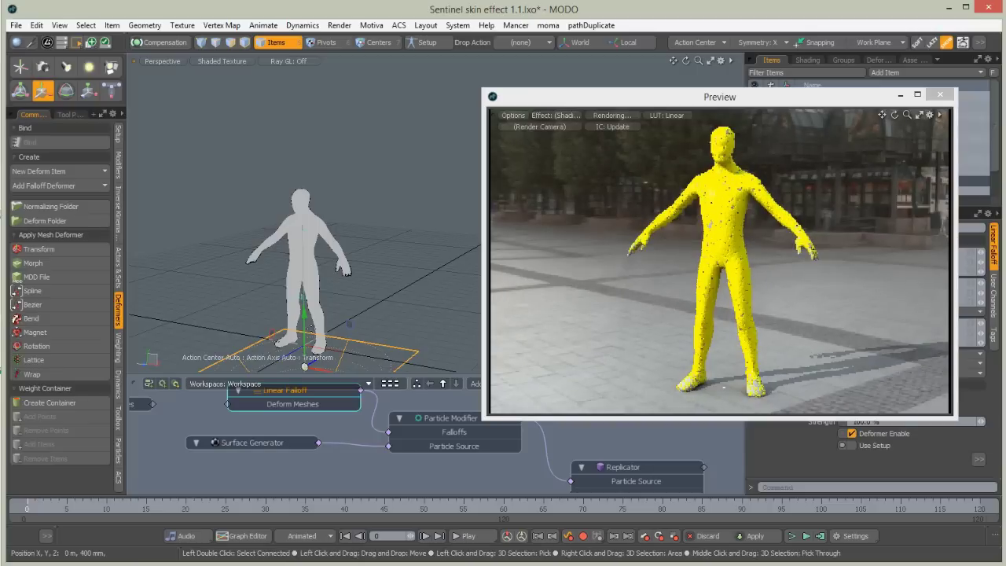
# In the front view, slide the Linear Falloff up to the figure's chest and back down toward the feet.
pyautogui.press('KP_2')
pyautogui.moveTo(331, 315)
pyautogui.keyDown('alt'); pyautogui.keyDown('shift'); pyautogui.mouseDown()
pyautogui.moveTo(322, 294)
pyautogui.moveTo(320, 311)
pyautogui.mouseUp(); pyautogui.keyUp('shift'); pyautogui.keyUp('alt')
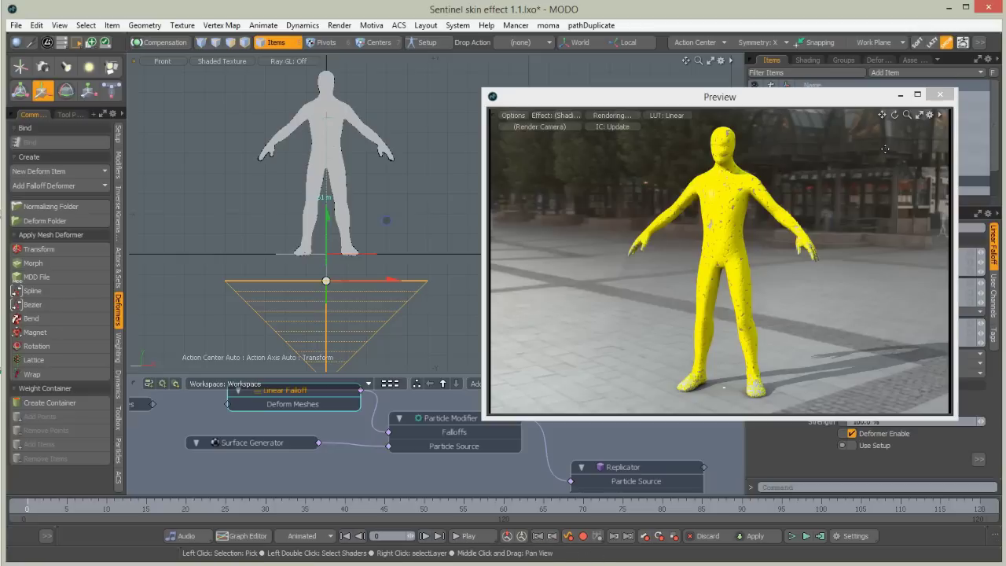
pyautogui.moveTo(327, 215); pyautogui.dragTo(327, 50)
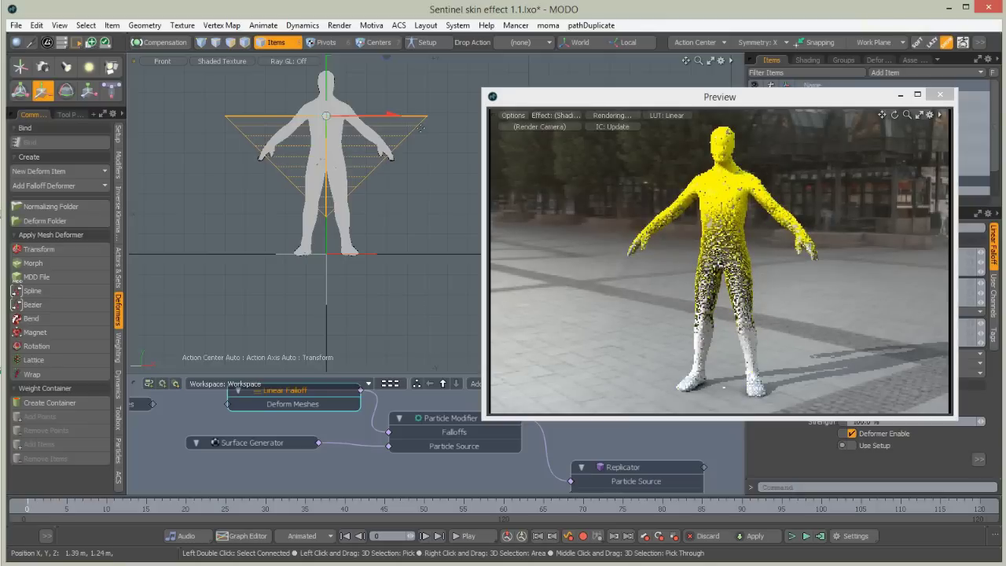
pyautogui.moveTo(326, 66); pyautogui.dragTo(327, 197)
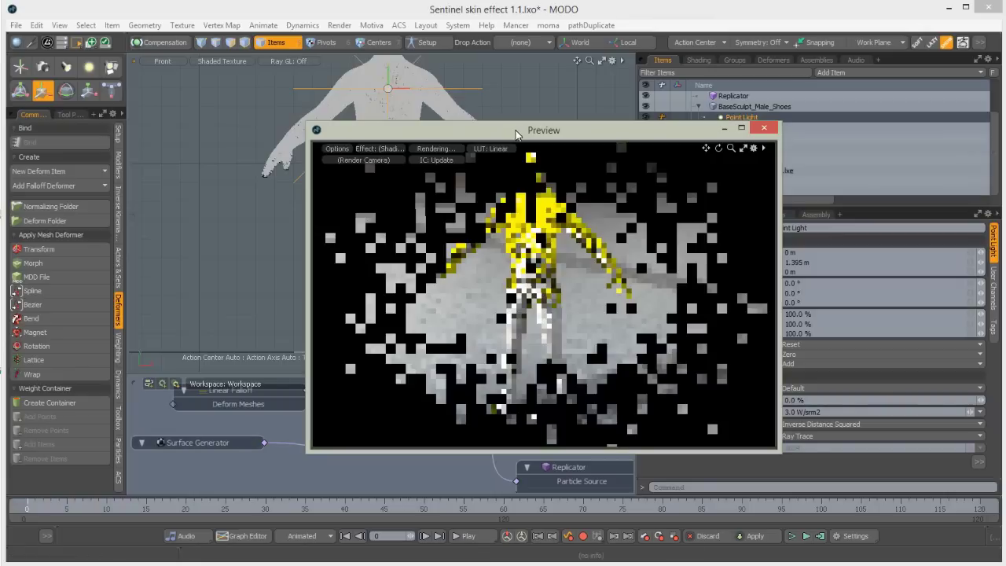
# Bring the figure's side view up beside the render preview and move the Point Light to about Y 1.35 m, Z -15 mm.
pyautogui.moveTo(519, 131); pyautogui.dragTo(232, 161)
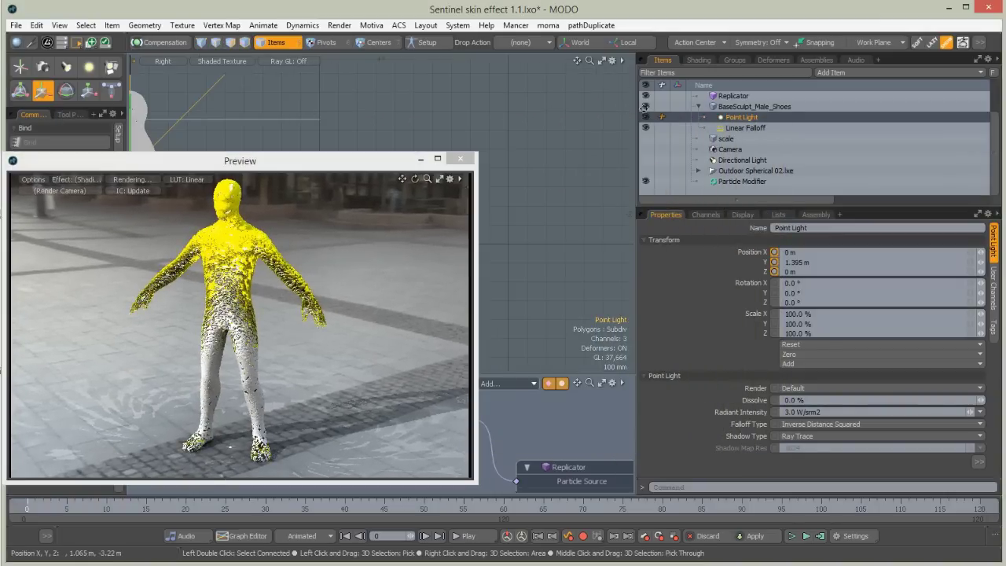
pyautogui.keyDown('alt'); pyautogui.keyDown('shift'); pyautogui.moveTo(645, 108); pyautogui.dragTo(542, 121); pyautogui.keyUp('shift'); pyautogui.keyUp('alt')
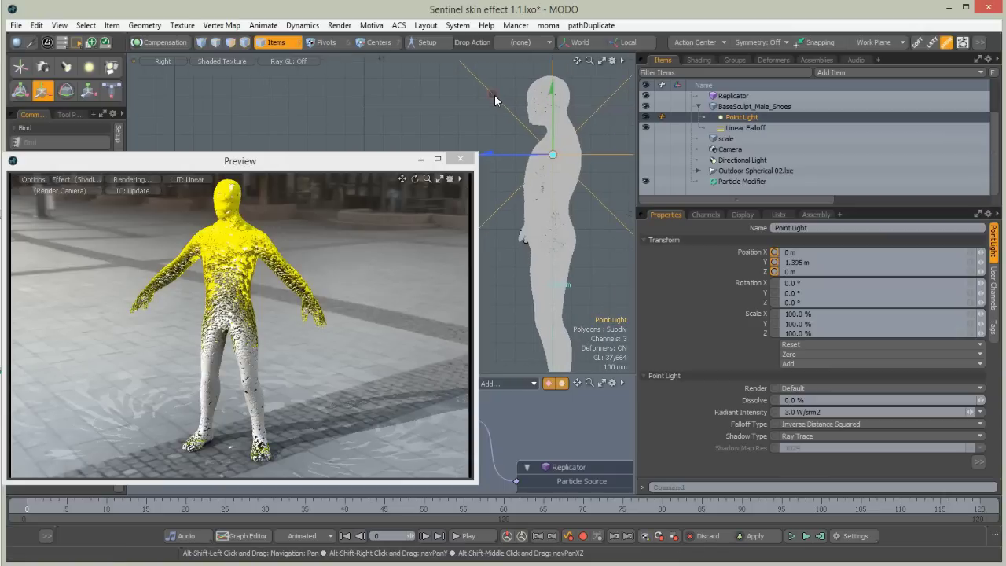
pyautogui.moveTo(494, 95); pyautogui.dragTo(497, 103)
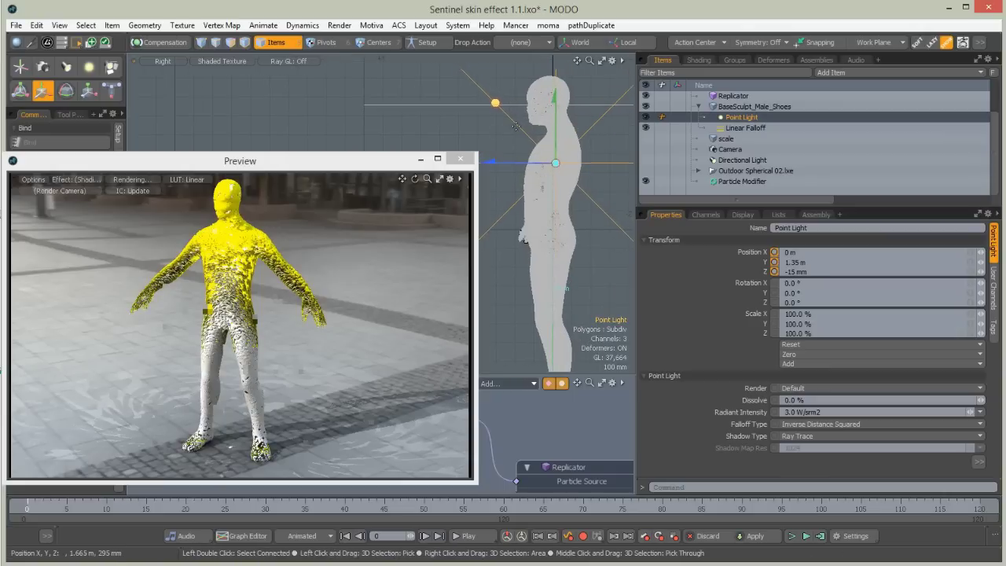
# Widen the 3D view, move the render preview clear of the node schematic, and enable Volumetrics on the Point Light.
pyautogui.click(645, 240)
pyautogui.moveTo(636, 180); pyautogui.dragTo(742, 179)
pyautogui.moveTo(366, 164); pyautogui.dragTo(378, 77)
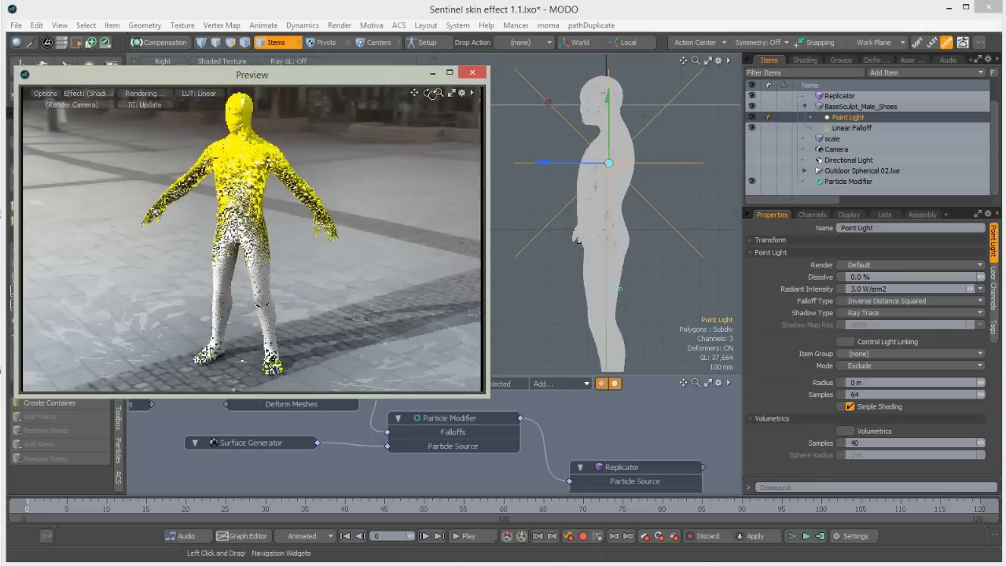
pyautogui.click(847, 431)
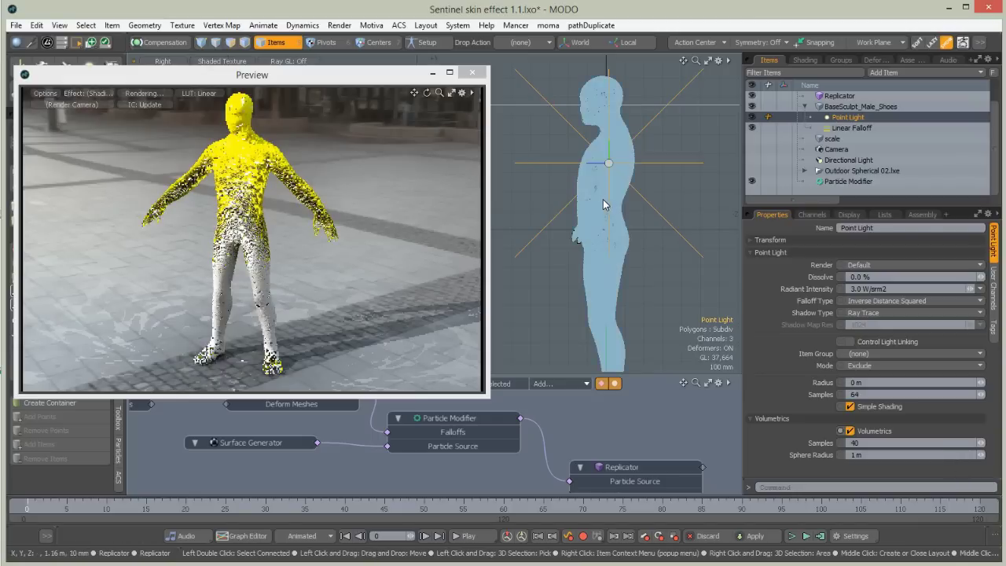
# Nudge the Point Light around the figure's upper chest in the side view, finishing with a raise of about 45 mm.
pyautogui.press('w')
pyautogui.moveTo(606, 100); pyautogui.dragTo(610, 99)
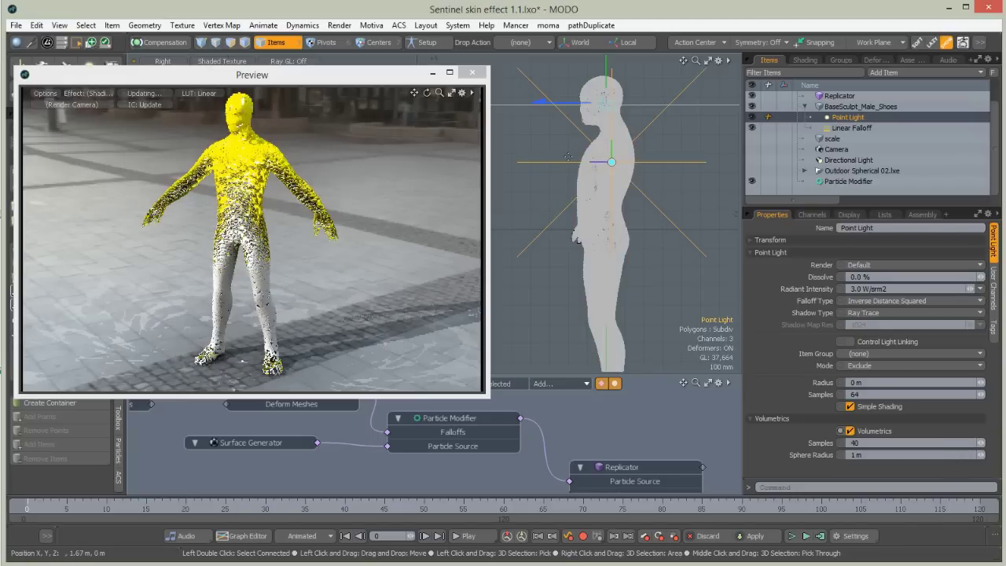
pyautogui.moveTo(566, 158); pyautogui.dragTo(563, 161)
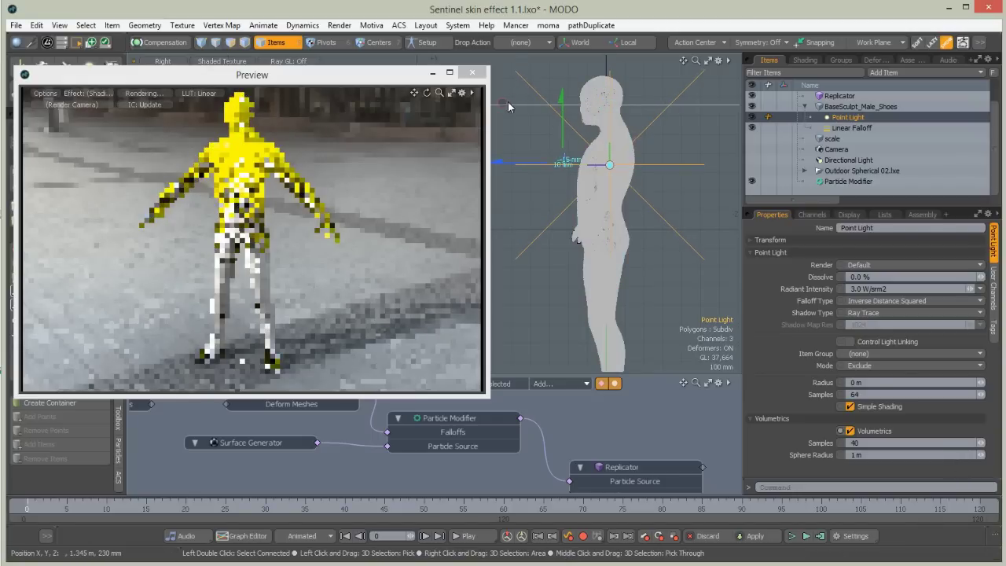
pyautogui.moveTo(504, 102); pyautogui.dragTo(503, 91)
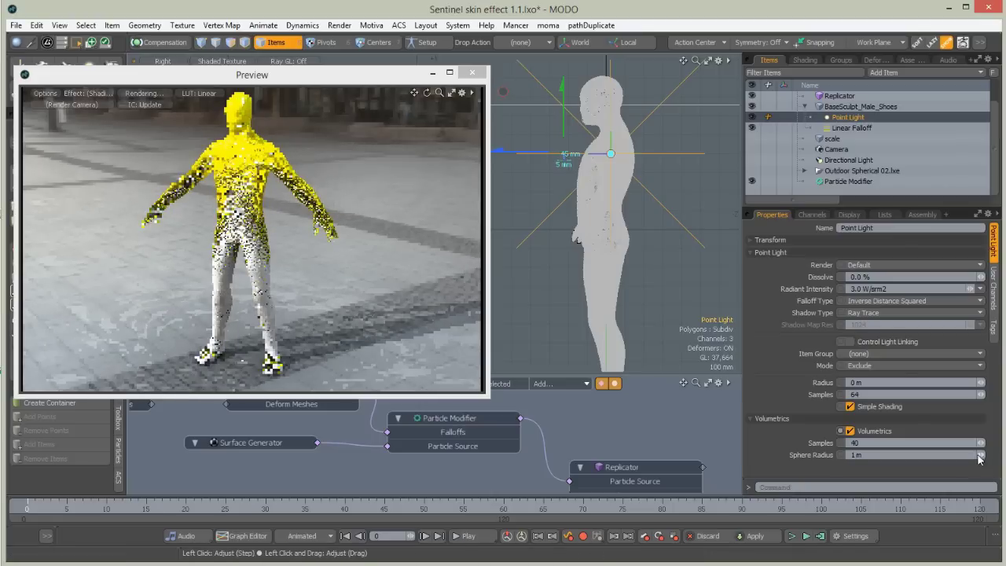
# Set the Point Light's volumetric Sphere Radius to 3.79 m, then close and reopen the render preview.
pyautogui.moveTo(980, 460); pyautogui.dragTo(993, 459)
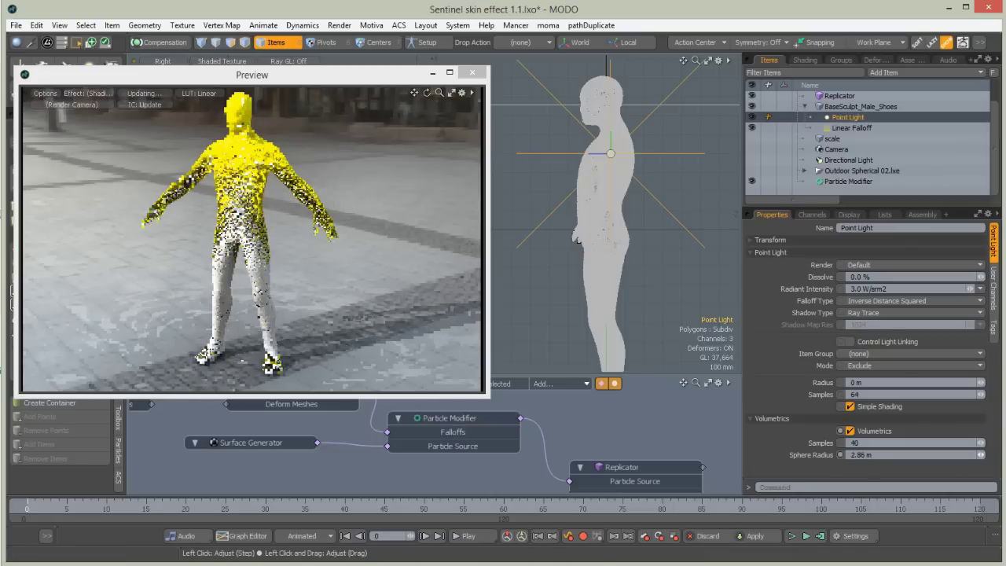
pyautogui.moveTo(981, 456); pyautogui.dragTo(975, 455)
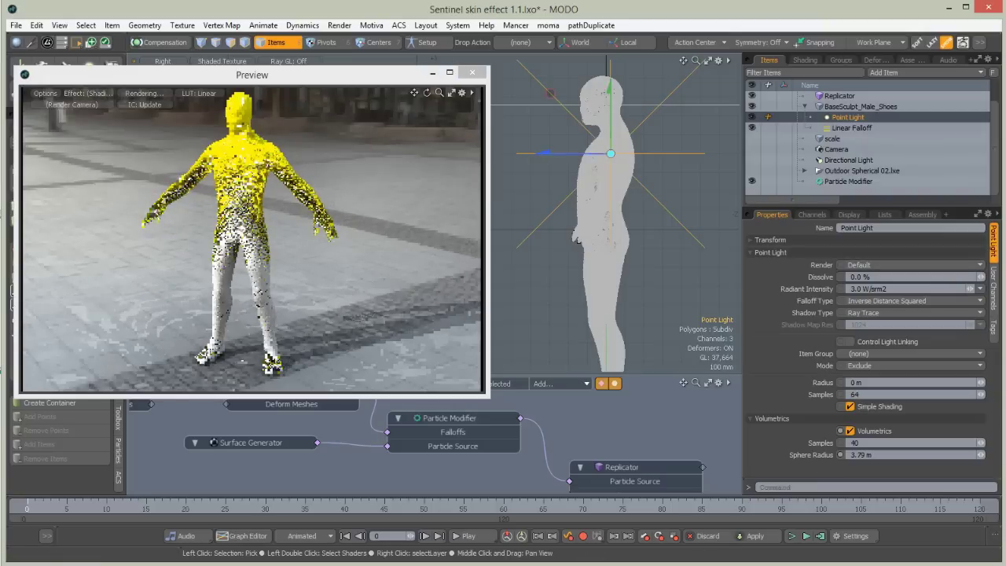
pyautogui.click(473, 73)
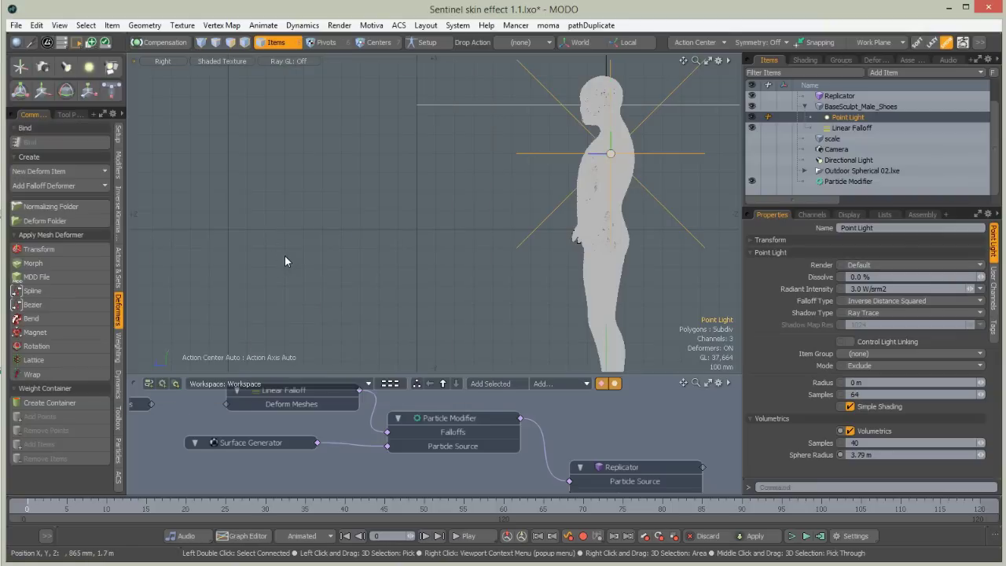
pyautogui.press('F8')
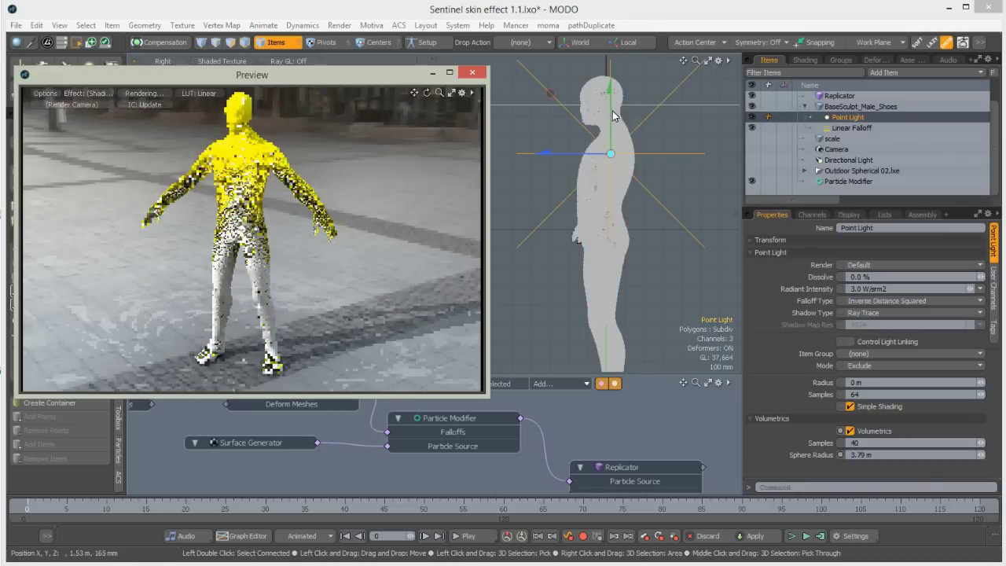
# Move the Point Light down and slightly forward inside the chest, and turn off its Volumetrics.
pyautogui.moveTo(612, 94); pyautogui.dragTo(535, 180)
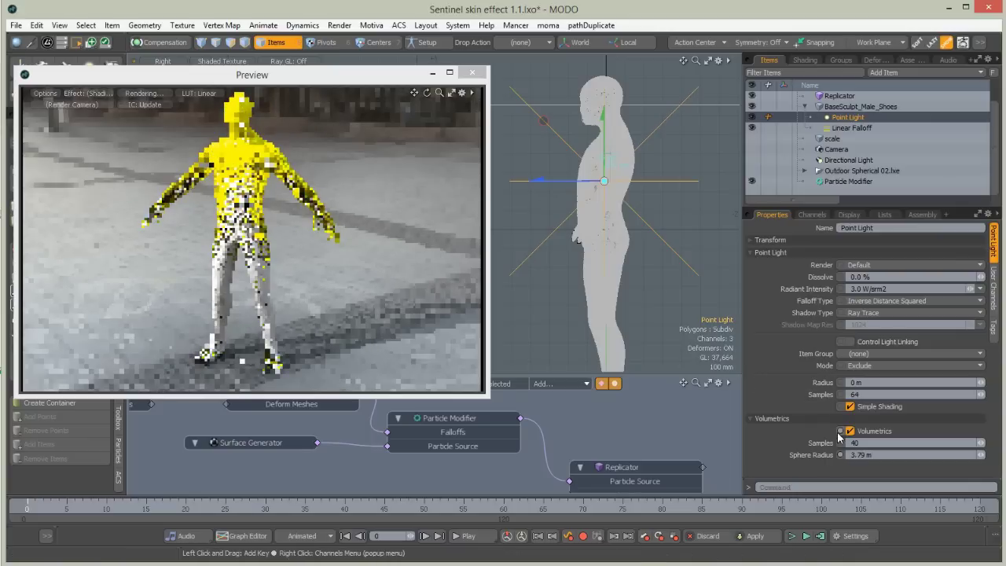
pyautogui.click(750, 252)
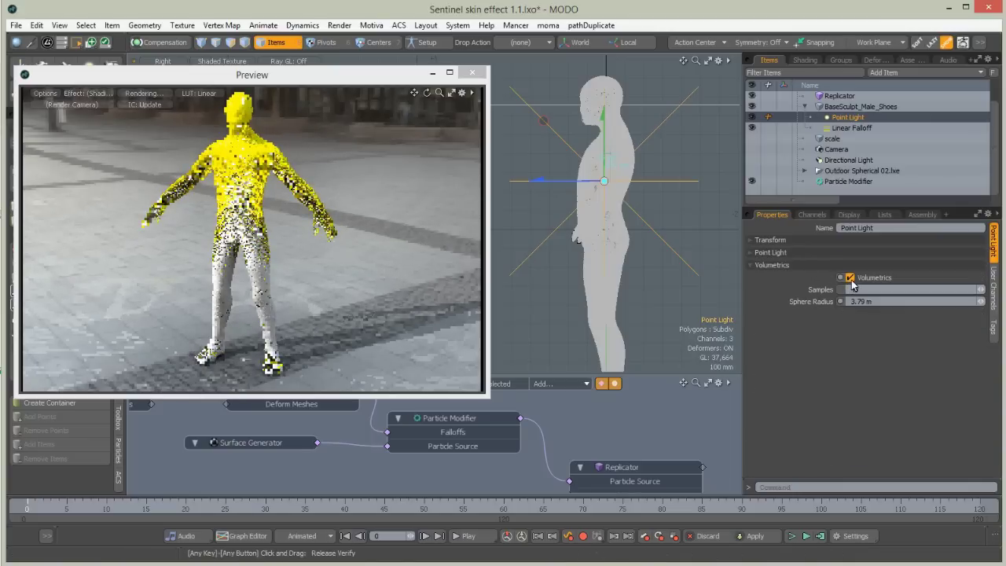
pyautogui.click(842, 278)
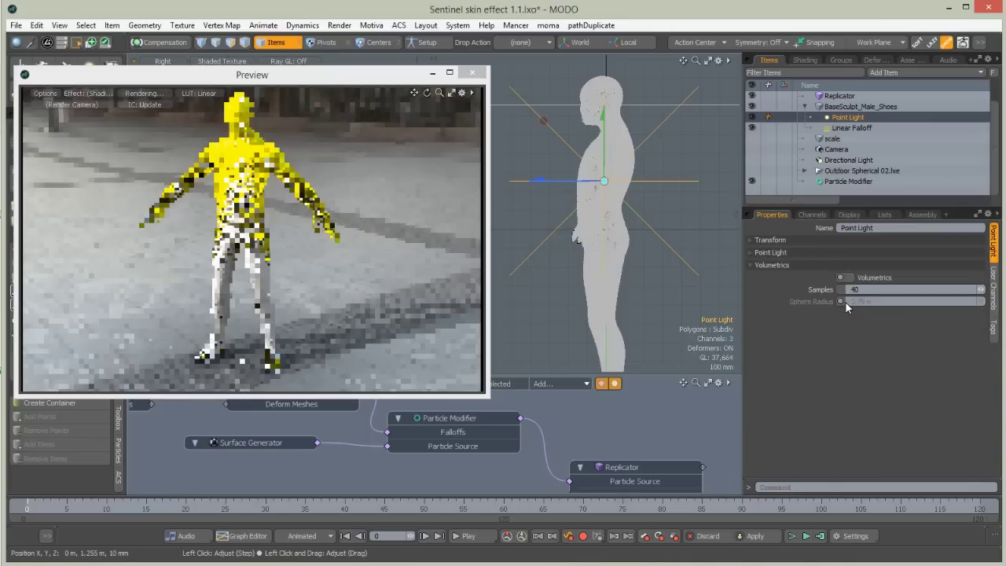